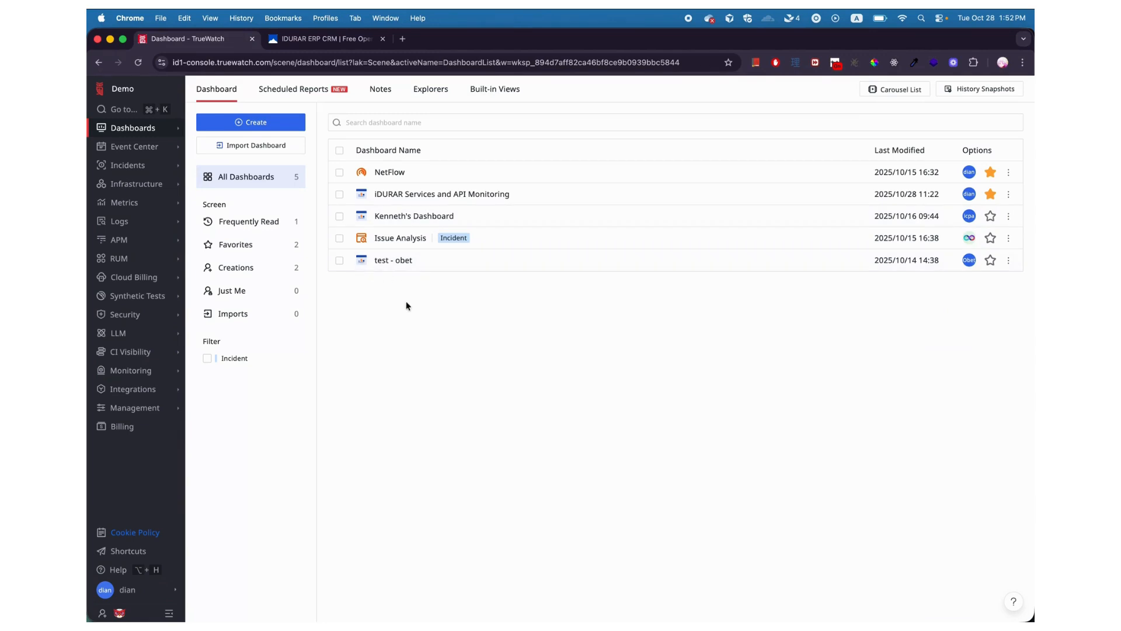
Step: Create a blank dashboard named "Idurar Demo" with public visibility
left_click(250, 117)
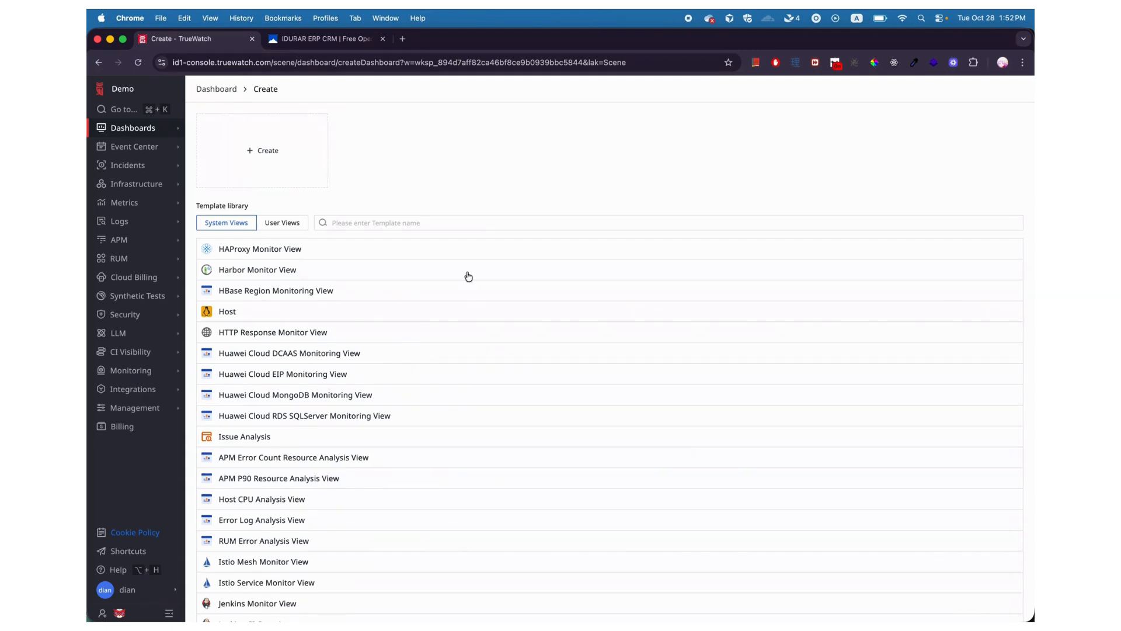
left_click(339, 45)
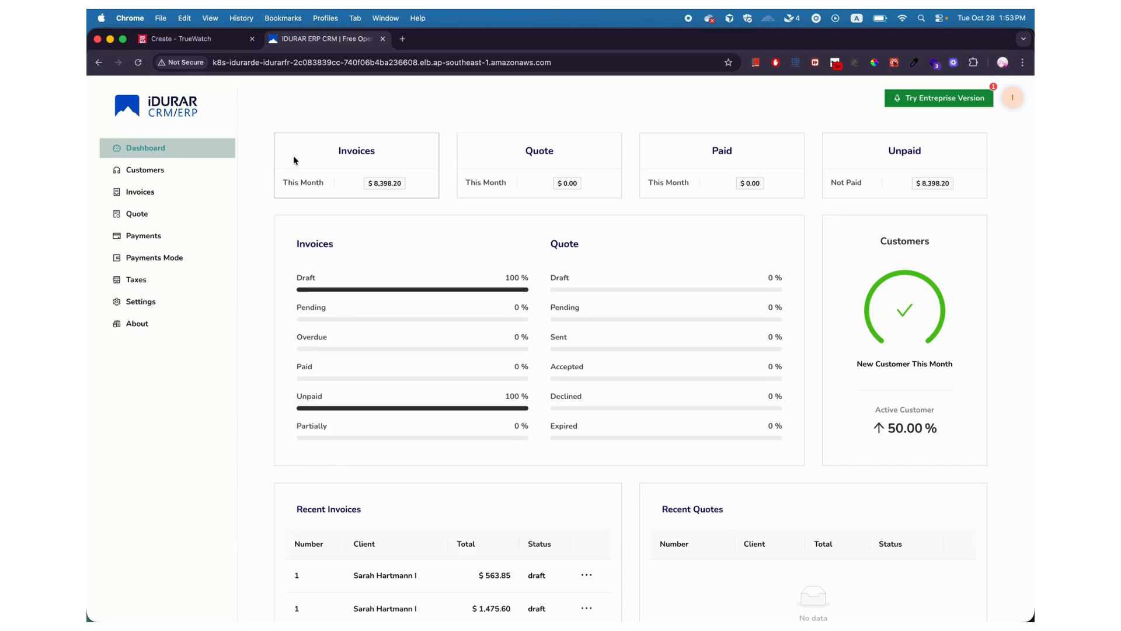
left_click(199, 39)
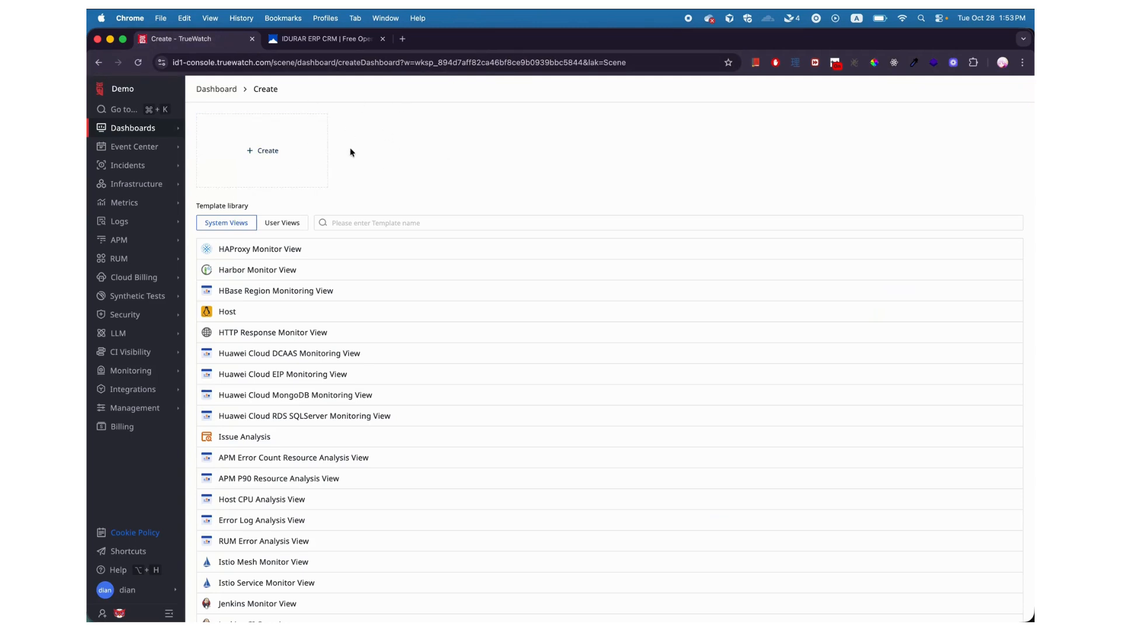
left_click(288, 138)
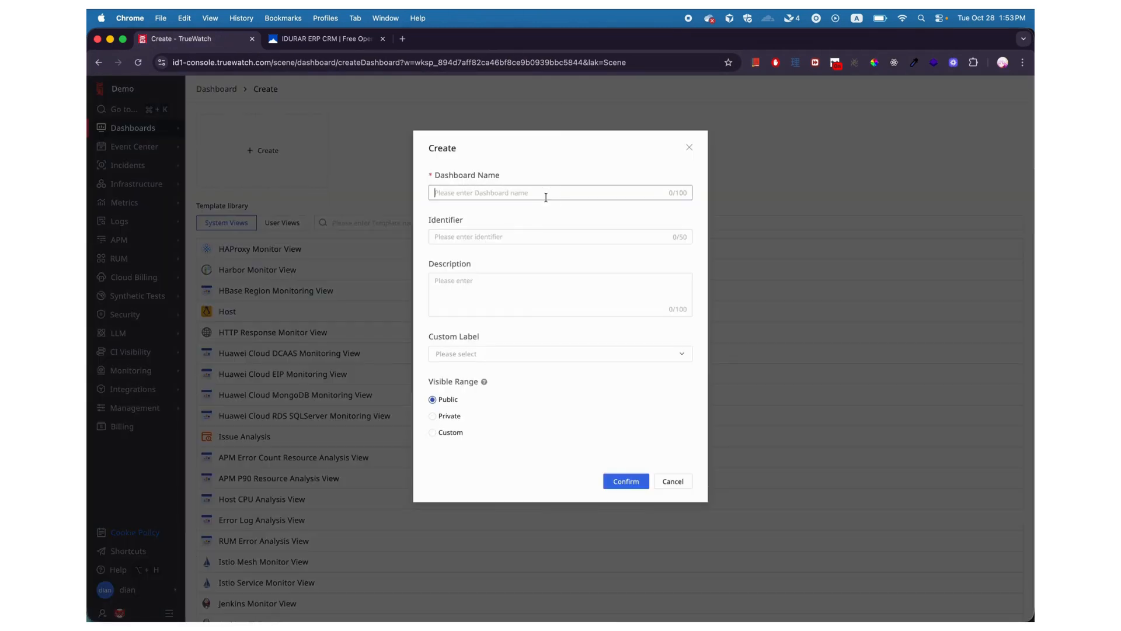
type("Idurar Demo")
left_click(615, 480)
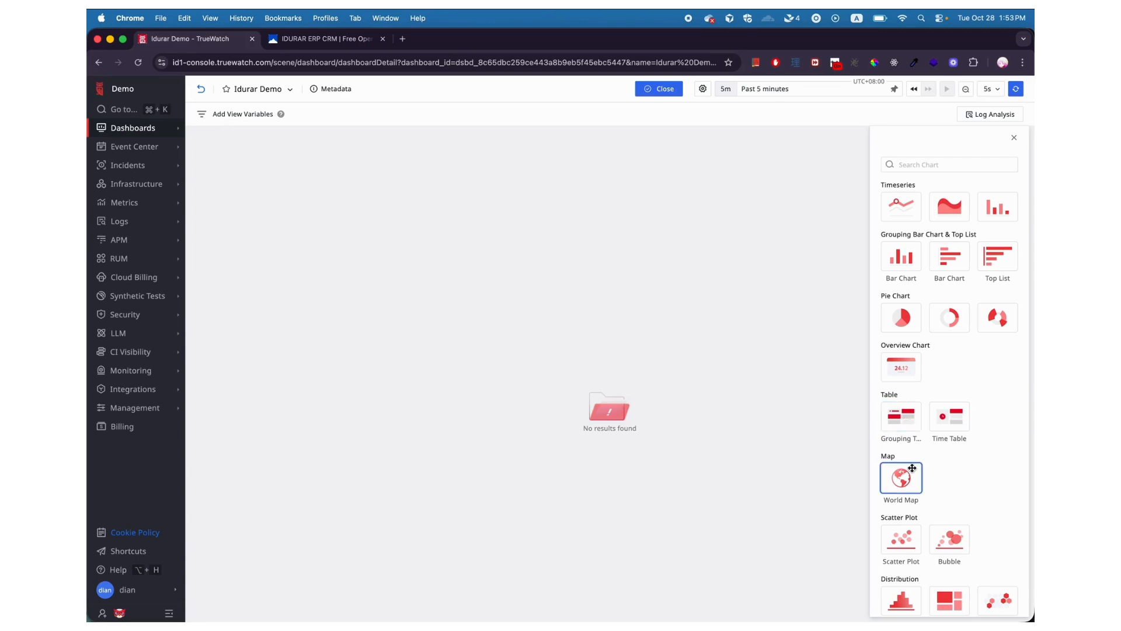
Step: Add a grouping named "Overview" with the dark slate colour to the dashboard
scroll(912, 467, "down", 4)
left_click(895, 500)
type("Overview")
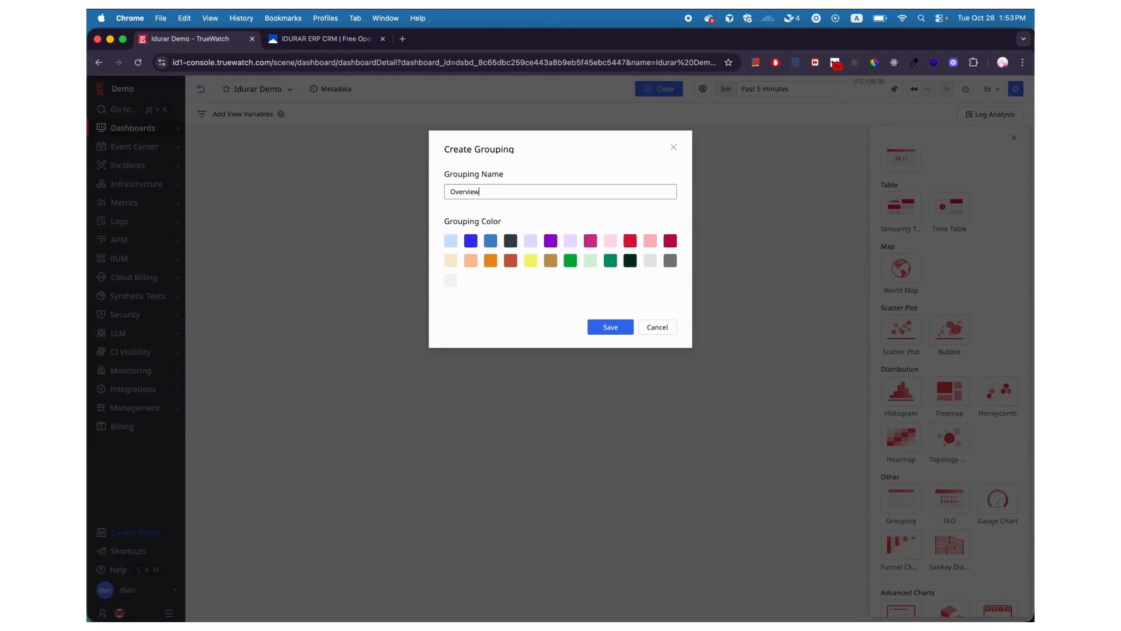
left_click(511, 240)
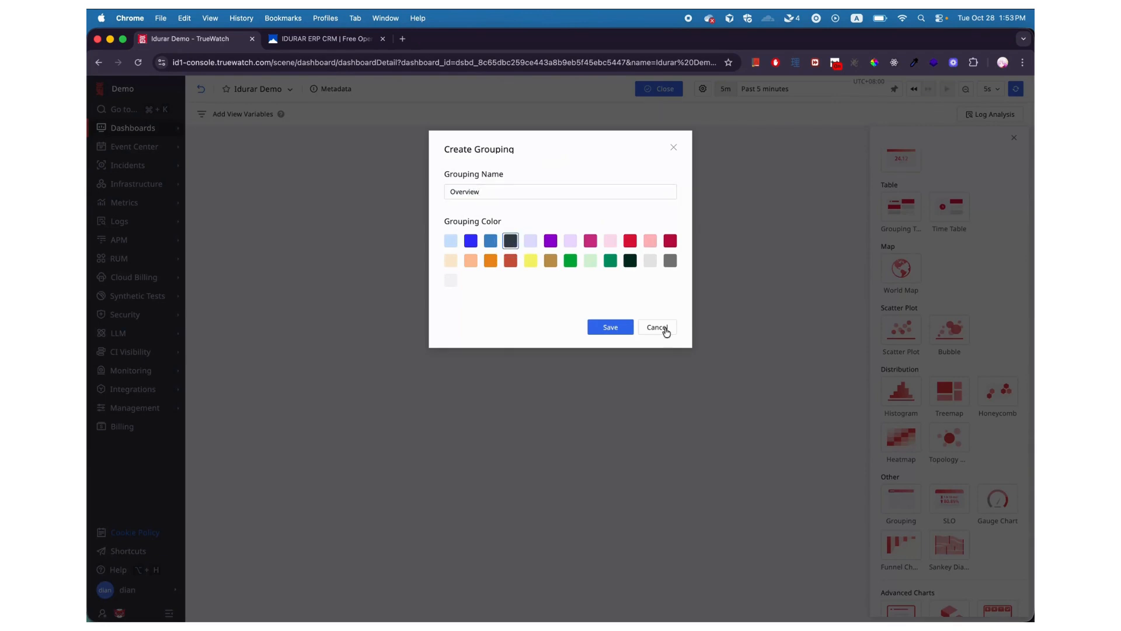
left_click(614, 328)
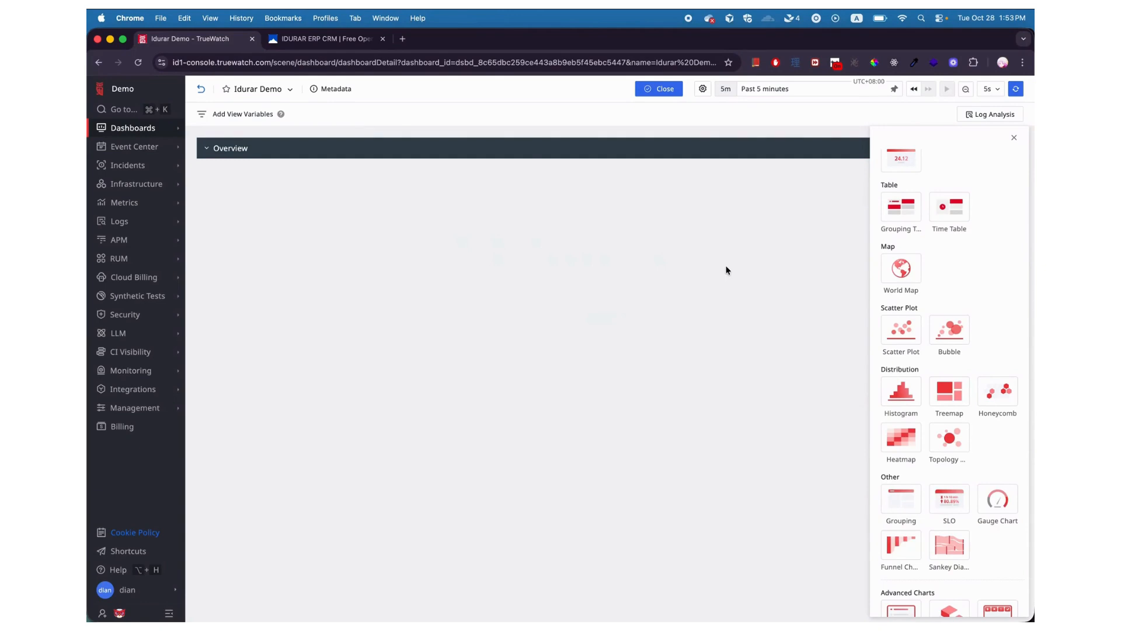
Step: Start a new pipeline in the workspace management settings and set its data type to APM
left_click(153, 407)
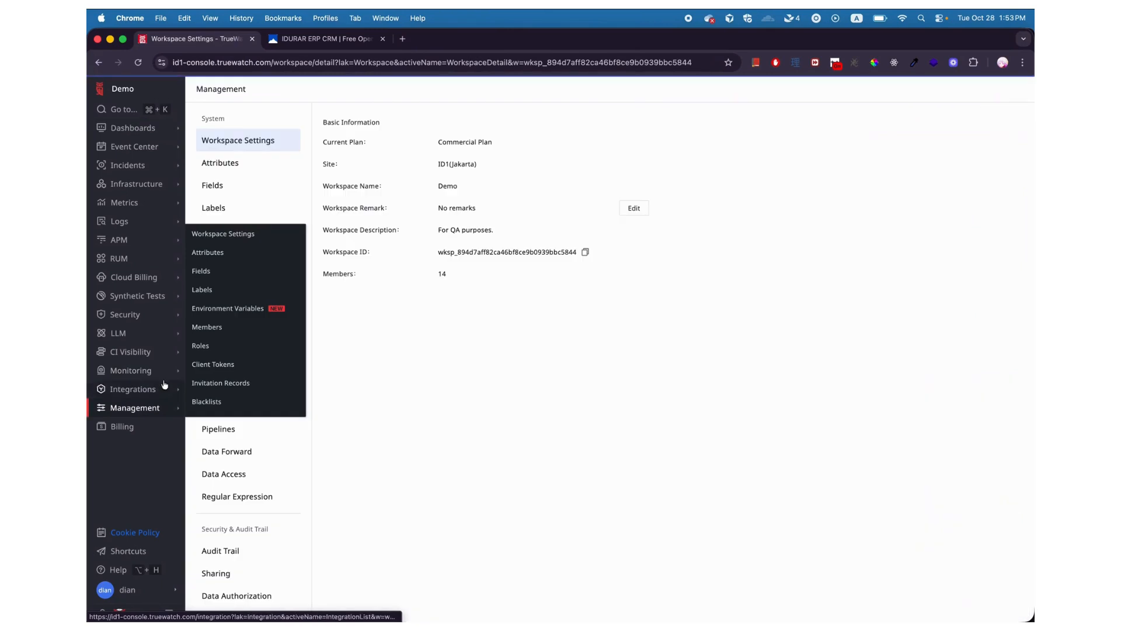
left_click(253, 430)
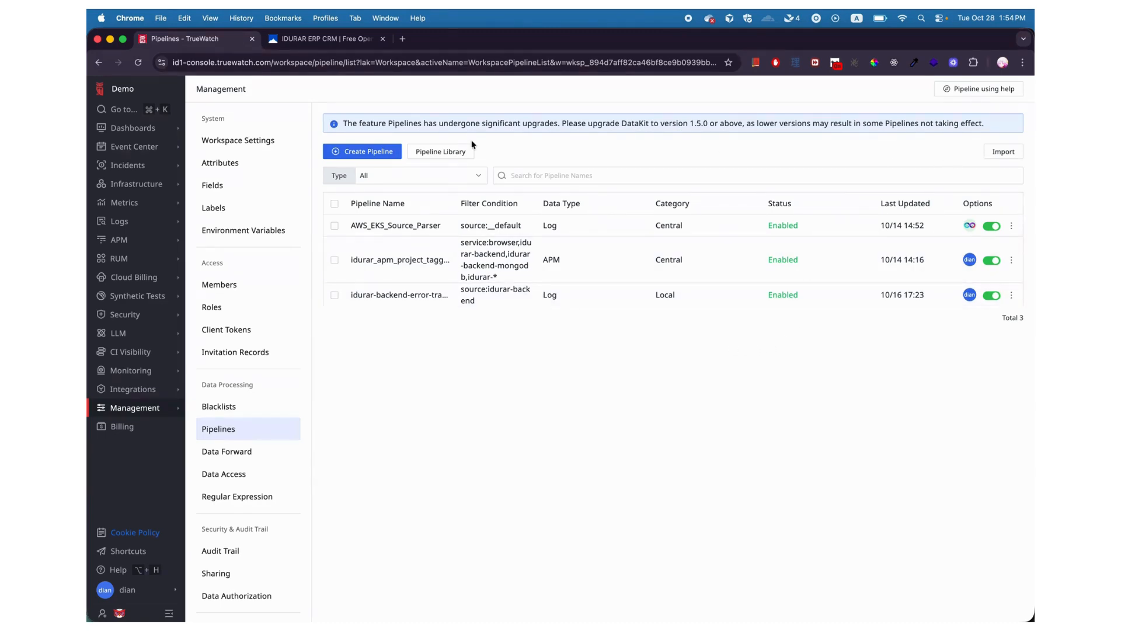
left_click(365, 151)
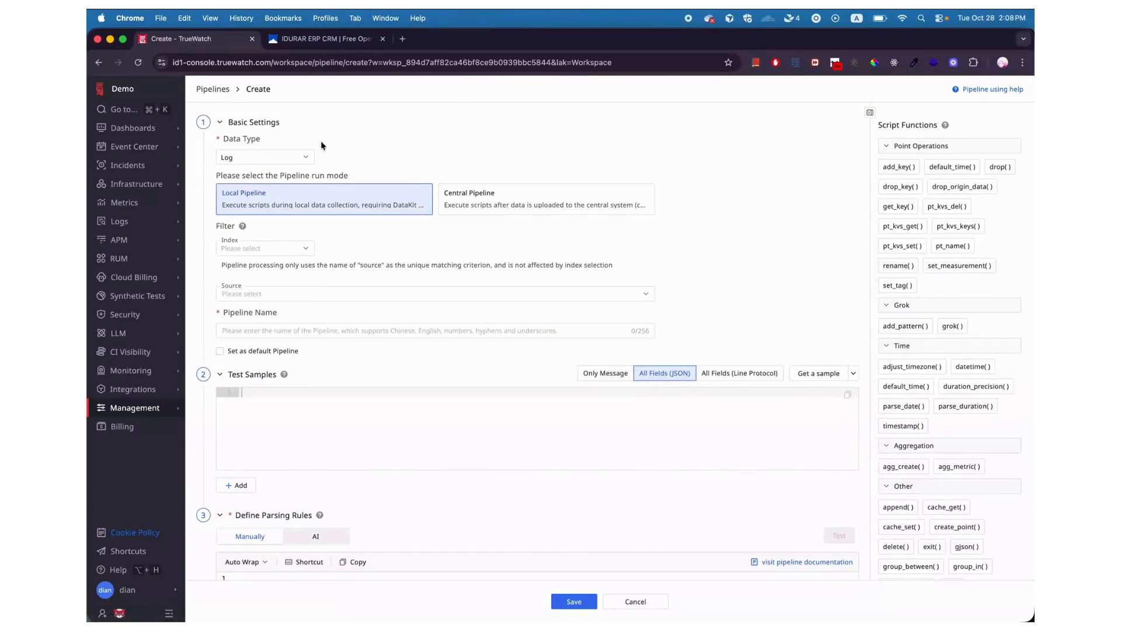
left_click(274, 157)
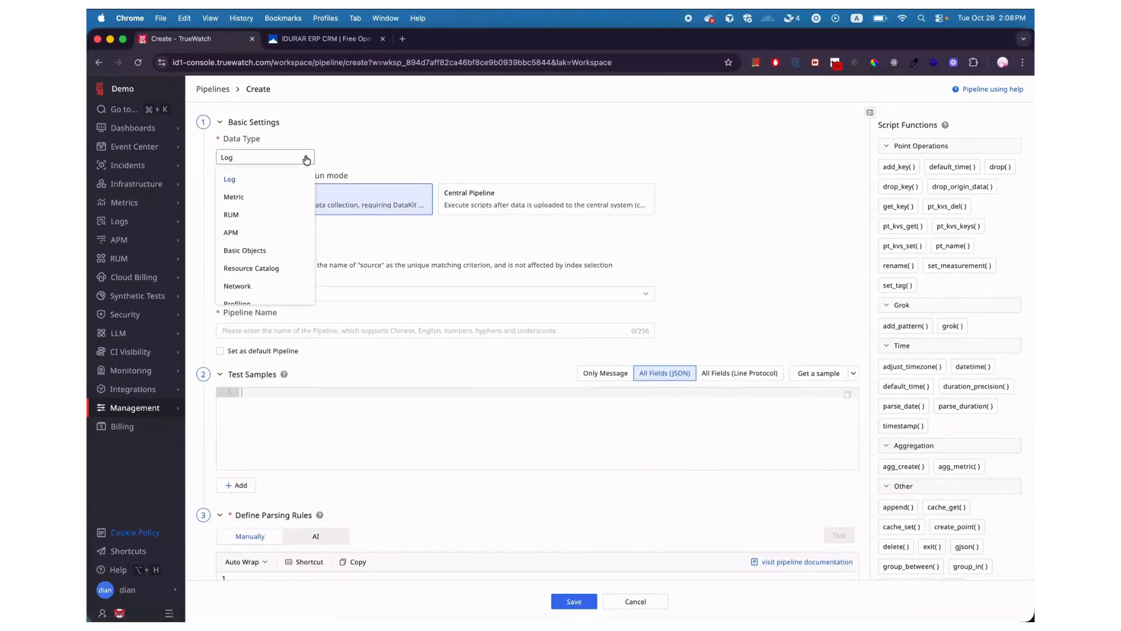
left_click(277, 233)
Step: Filter the pipeline by the services browser, idurar-backend, idurar-backend-mongodb and the custom pattern idurar-*
left_click(282, 257)
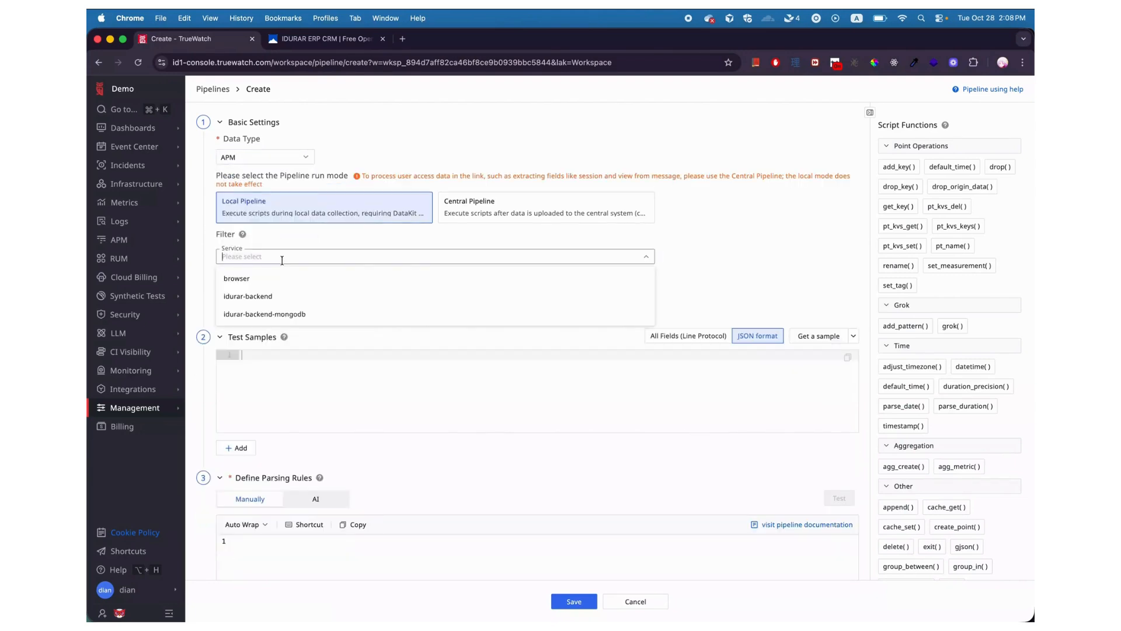
left_click(261, 279)
left_click(265, 298)
left_click(275, 316)
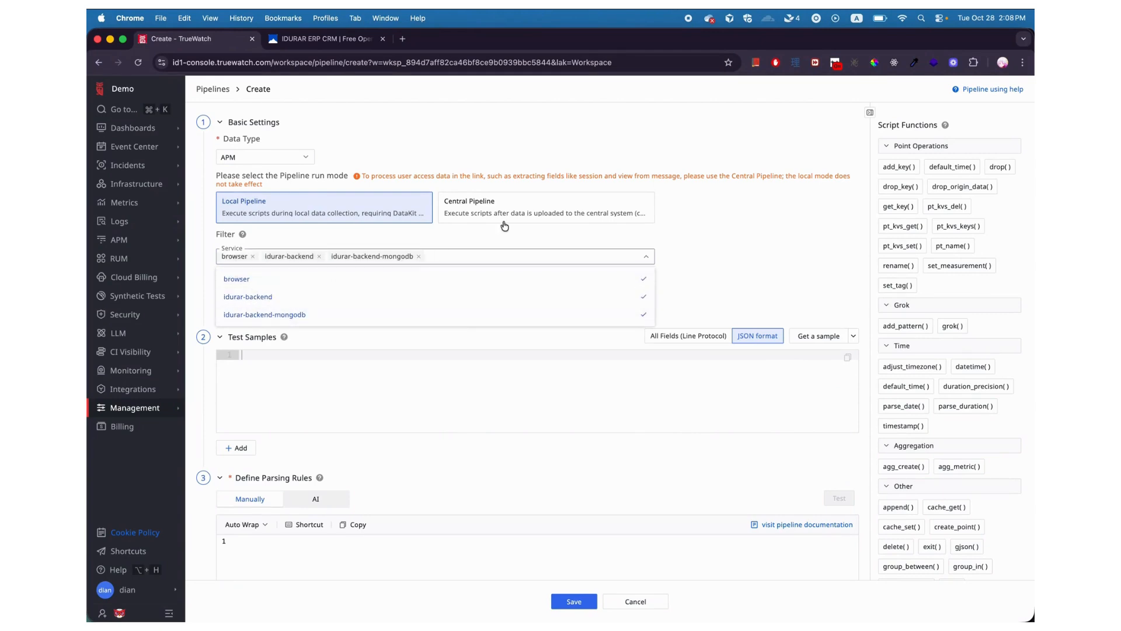
type("idurar-")
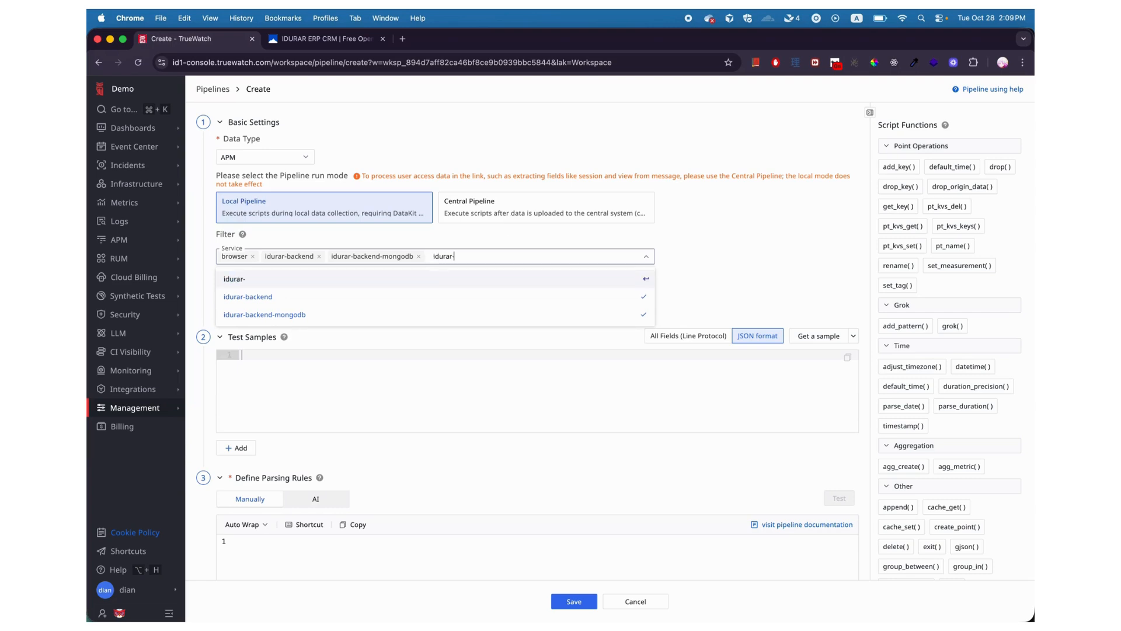
type("*")
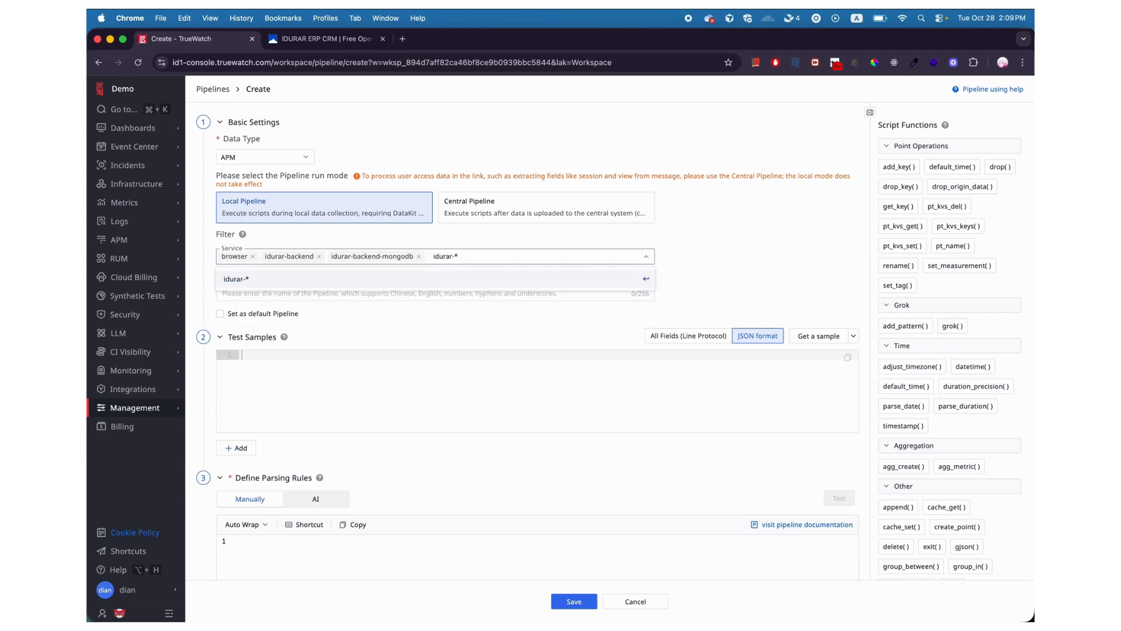
left_click(445, 284)
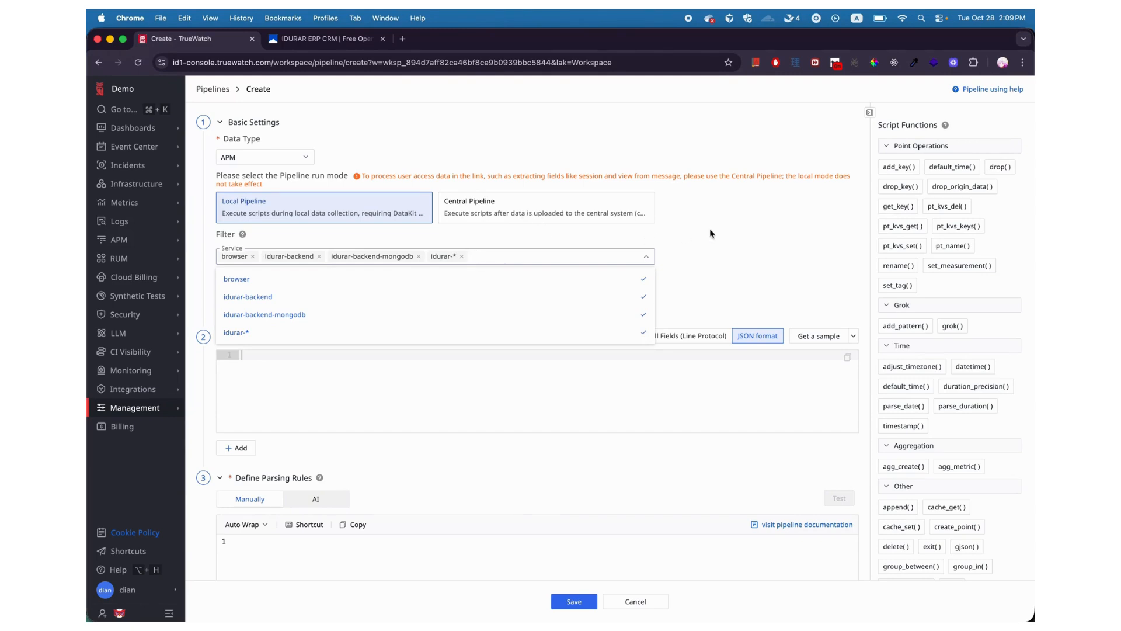
left_click(681, 249)
Step: Name the pipeline idurar_apm_tutotial_demo and fetch a JSON test sample for it
left_click(327, 294)
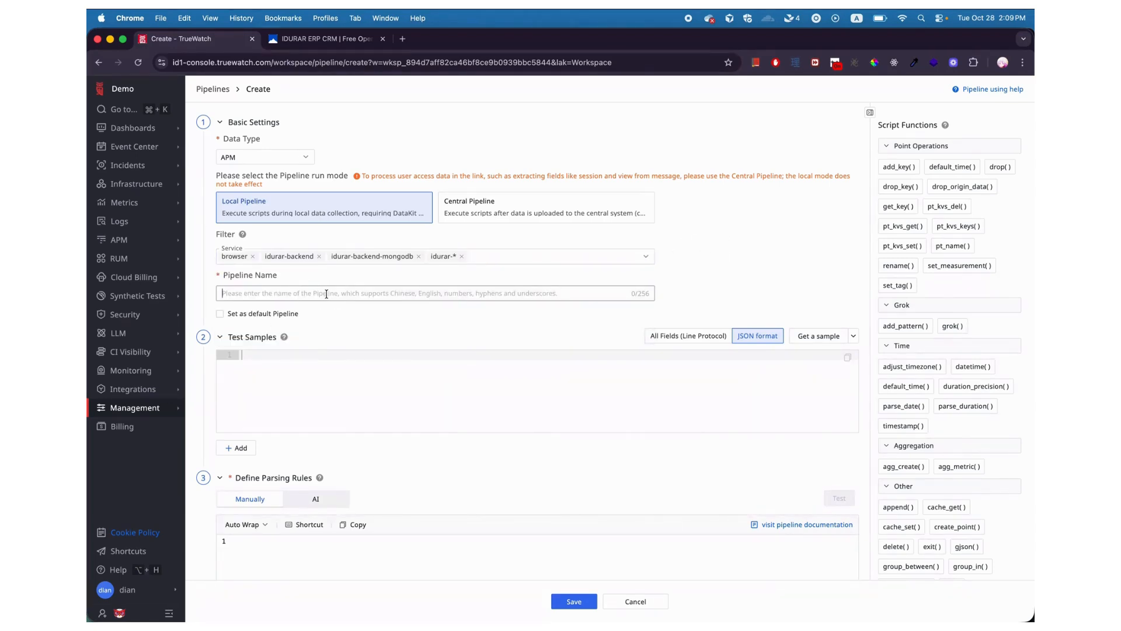
type("idura")
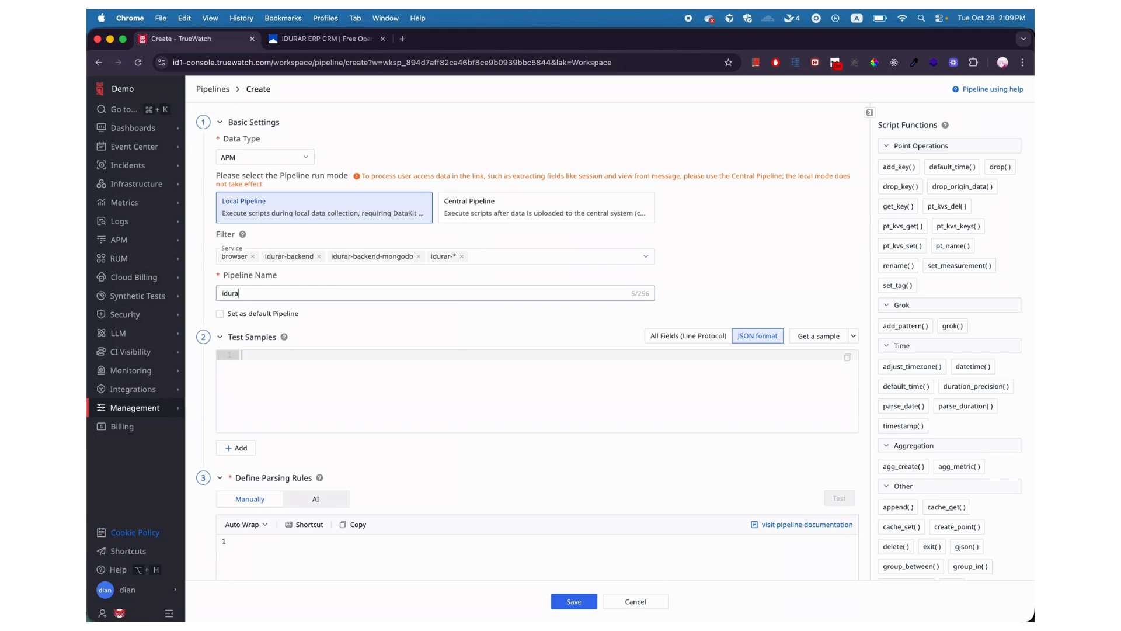
type("r-apm_tutotial_demo")
left_click(373, 394)
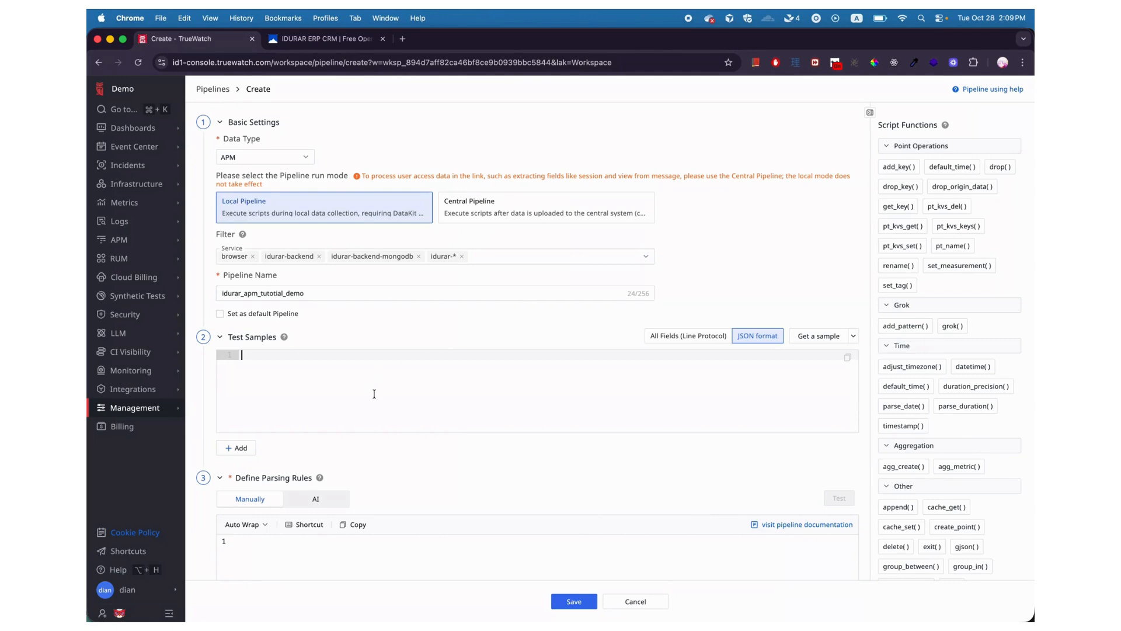
left_click(823, 337)
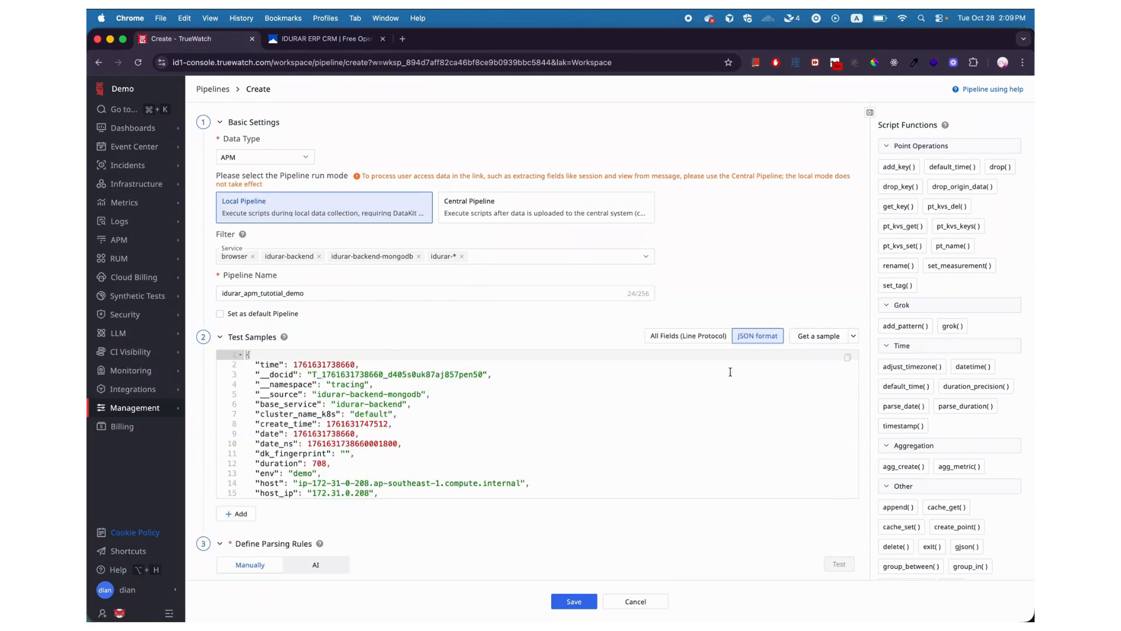
scroll(581, 433, "down", 5)
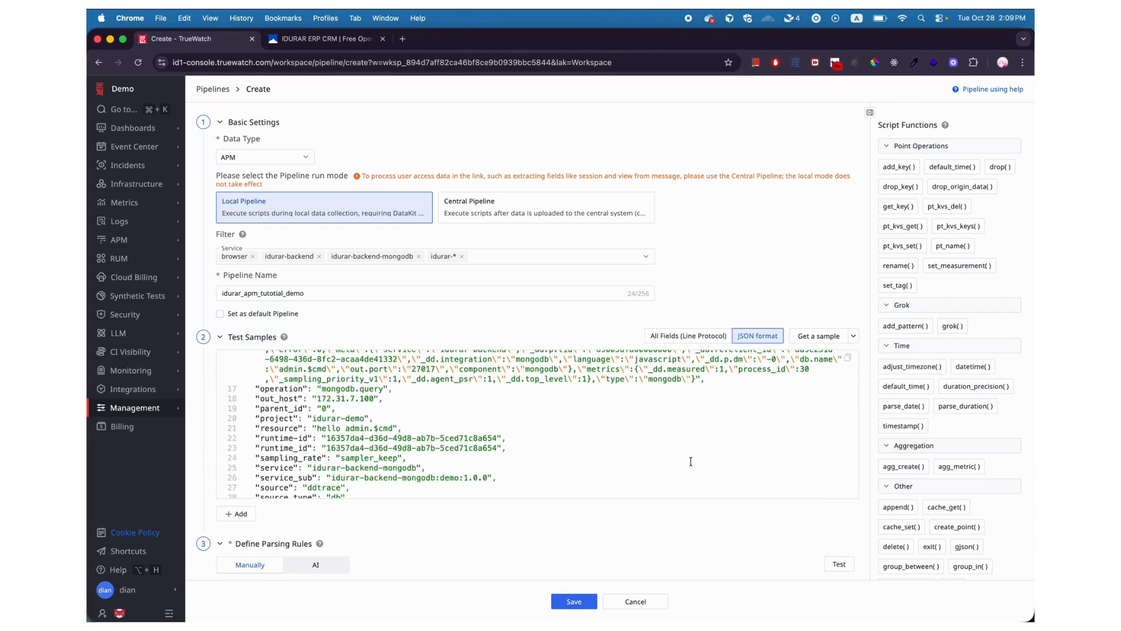
Step: Write the parsing rule add_key("project_2", "idurar-demo") manually
scroll(651, 530, "down", 3)
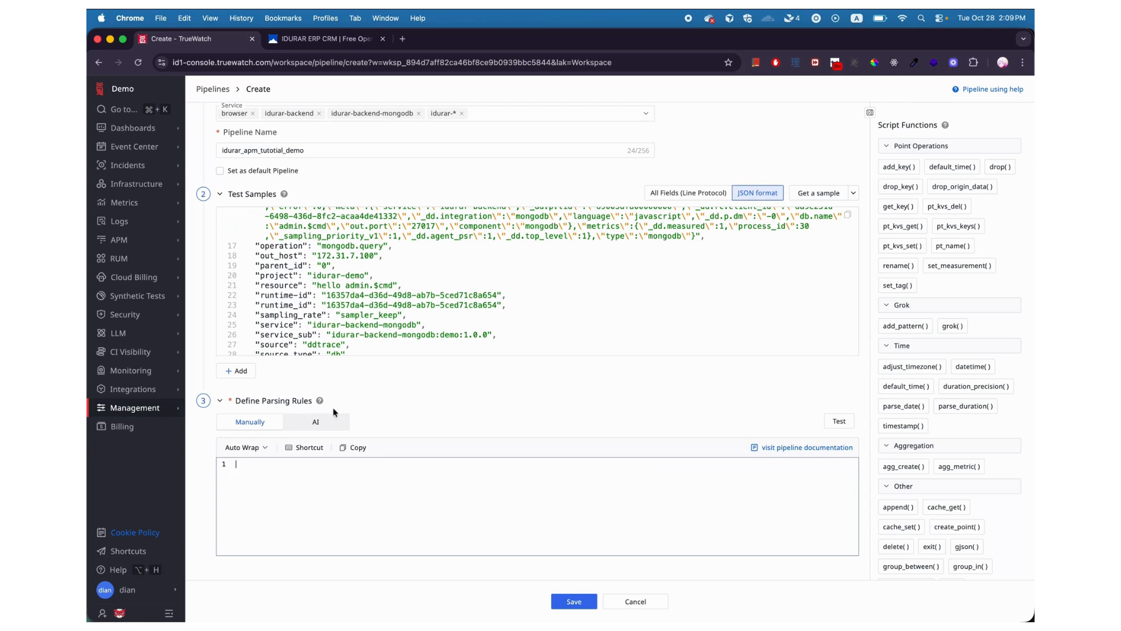
type("add_key")
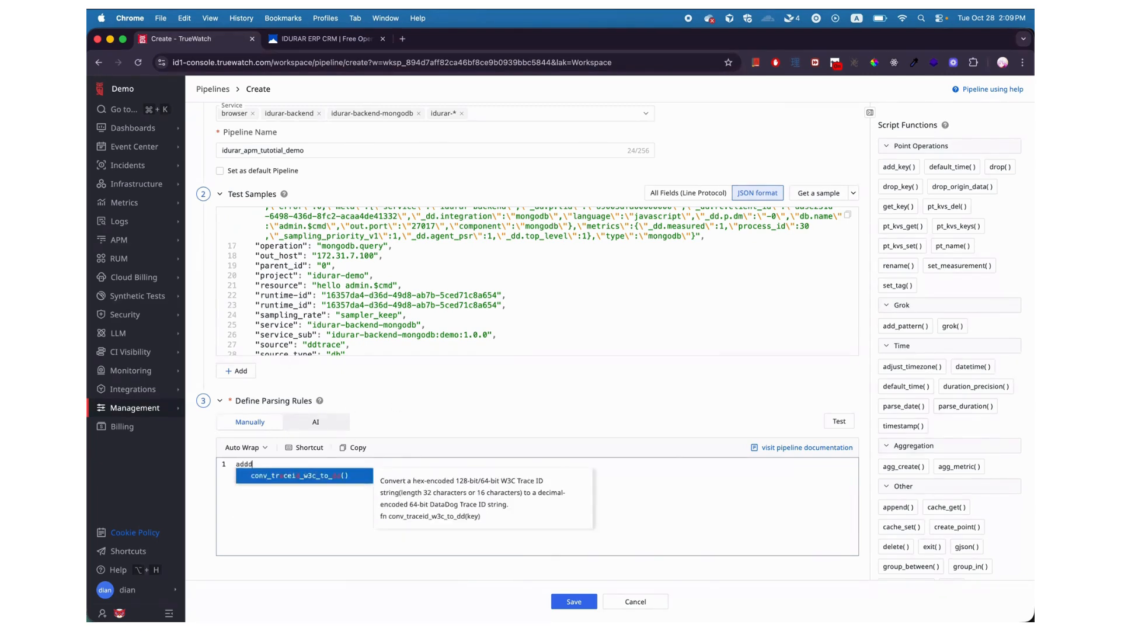
type("(\"rp")
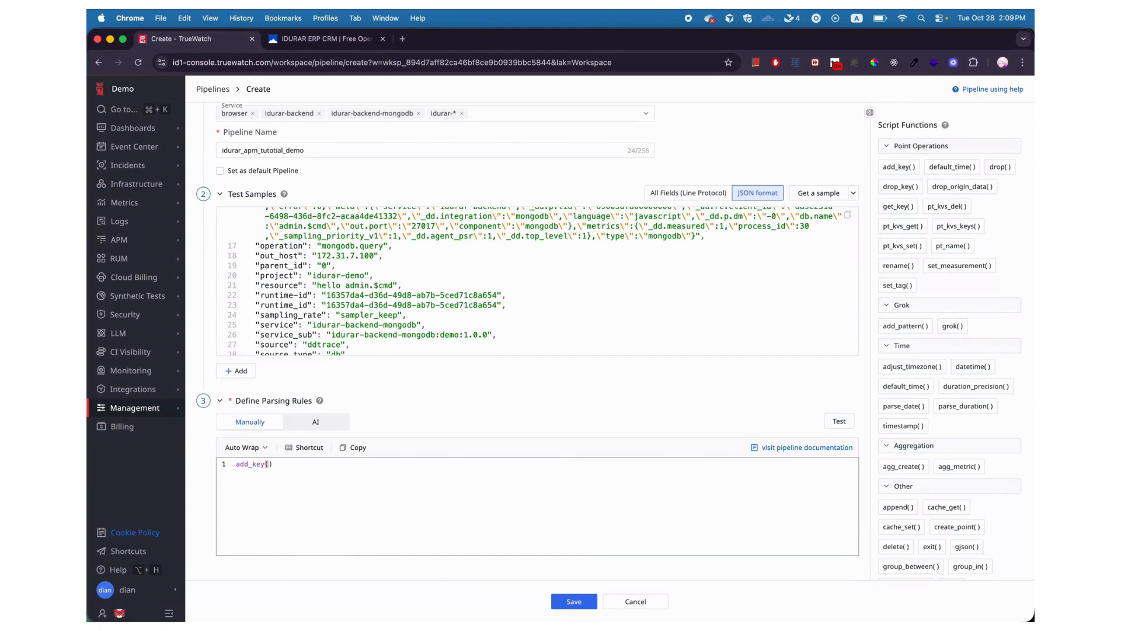
key("BackSpace")
key("BackSpace")
type("pro")
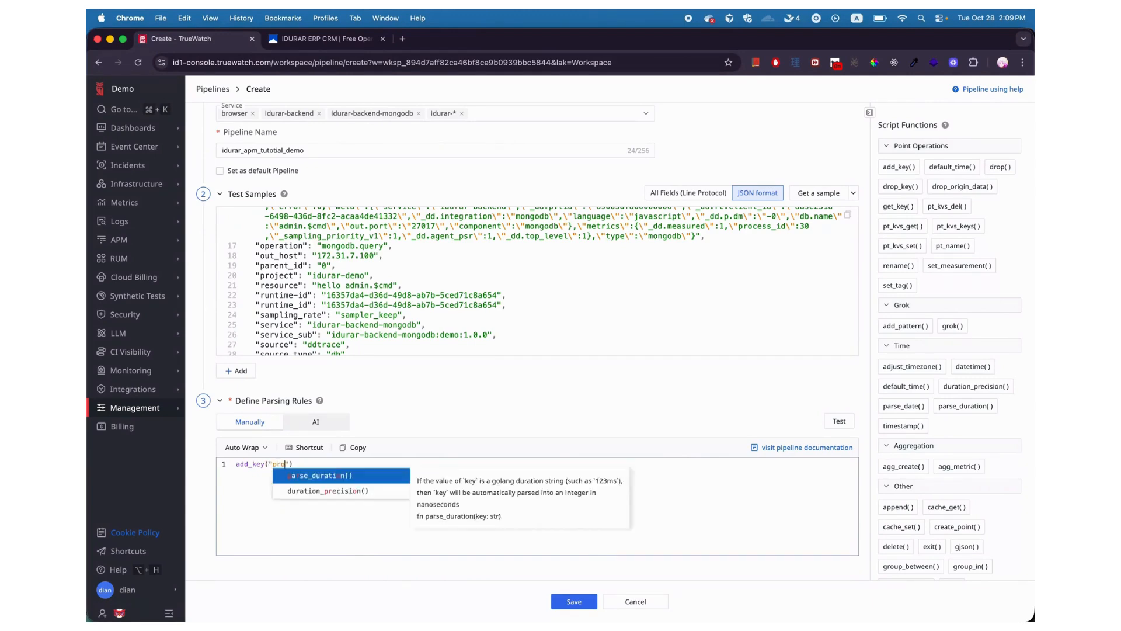
type("ject_2")
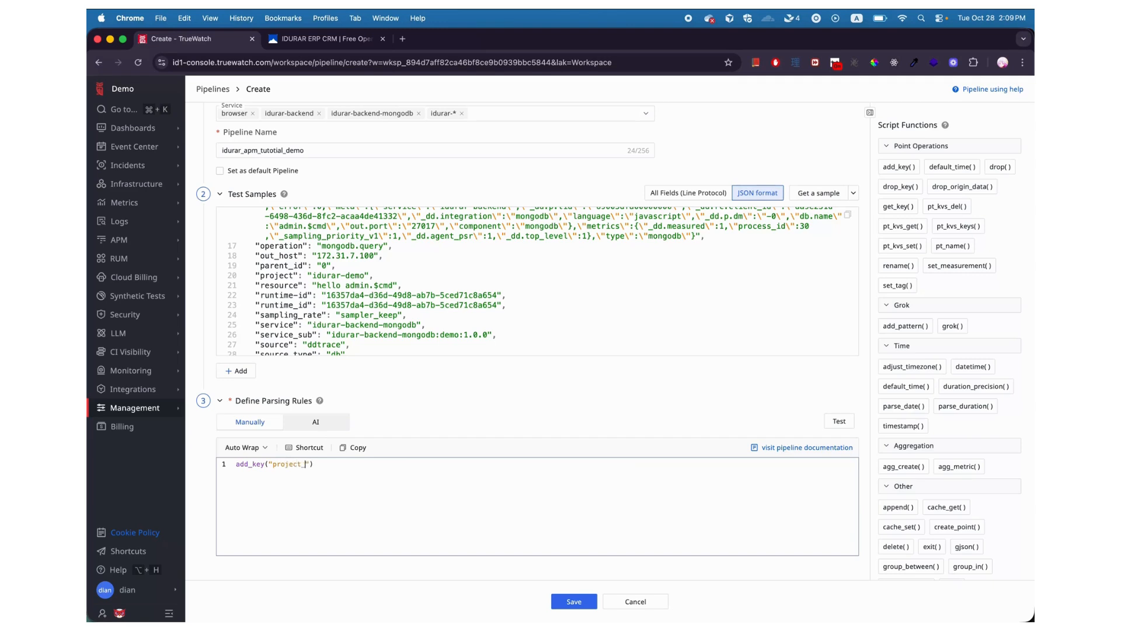
type("\", \"idurar_d")
key("BackSpace")
key("BackSpace")
type("-demo")
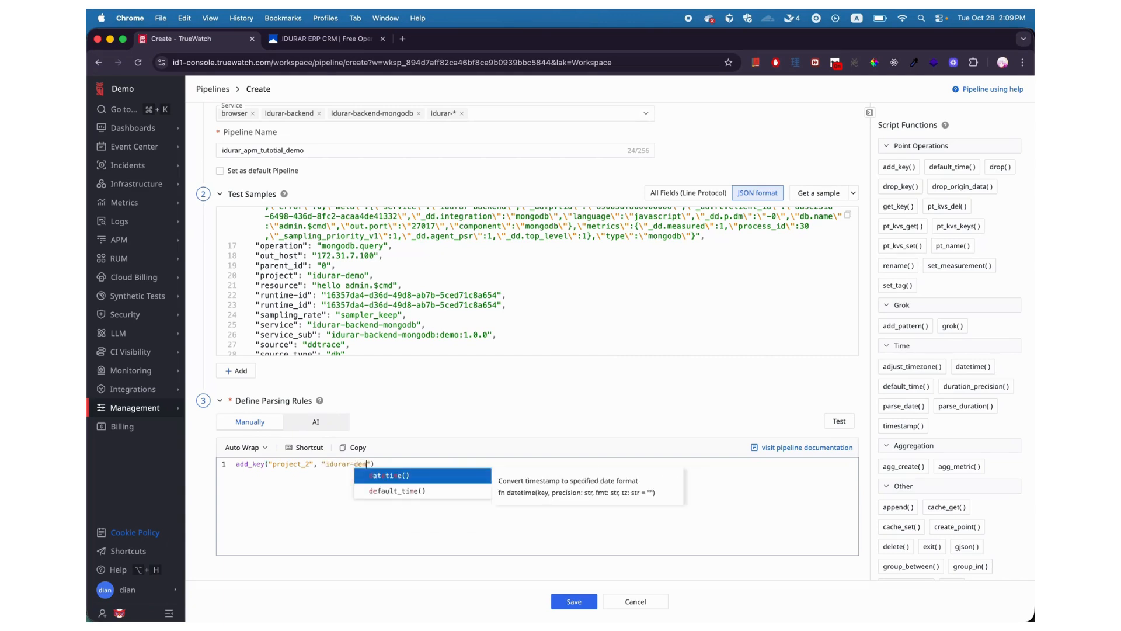
key("Right")
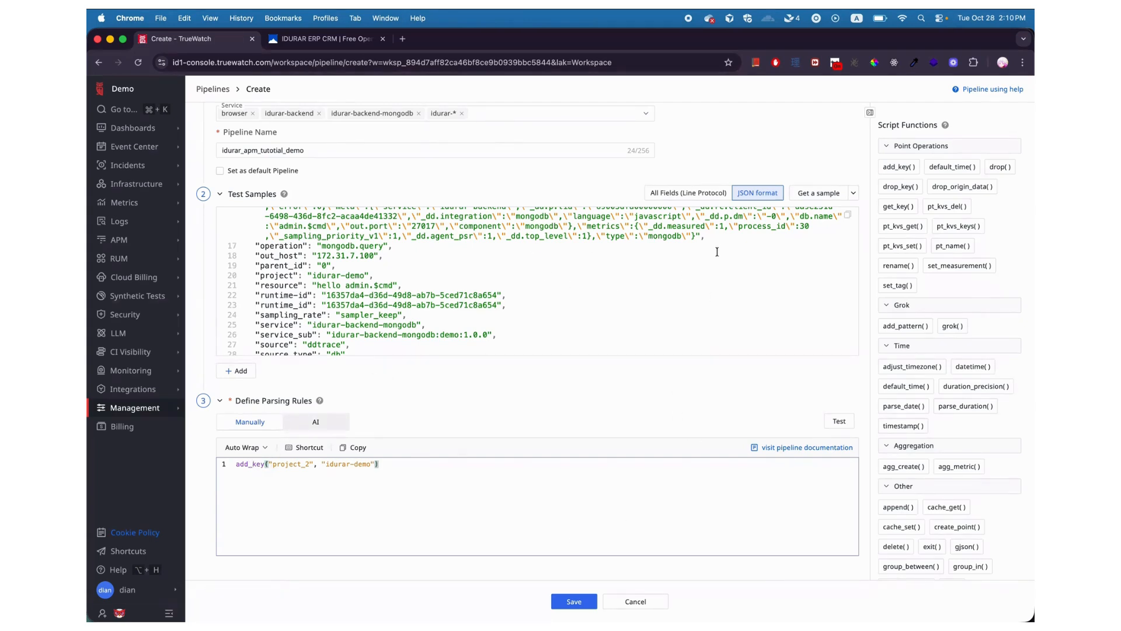
Step: Test the parsing rule against the sample, review the returned fields and save the pipeline
left_click(839, 420)
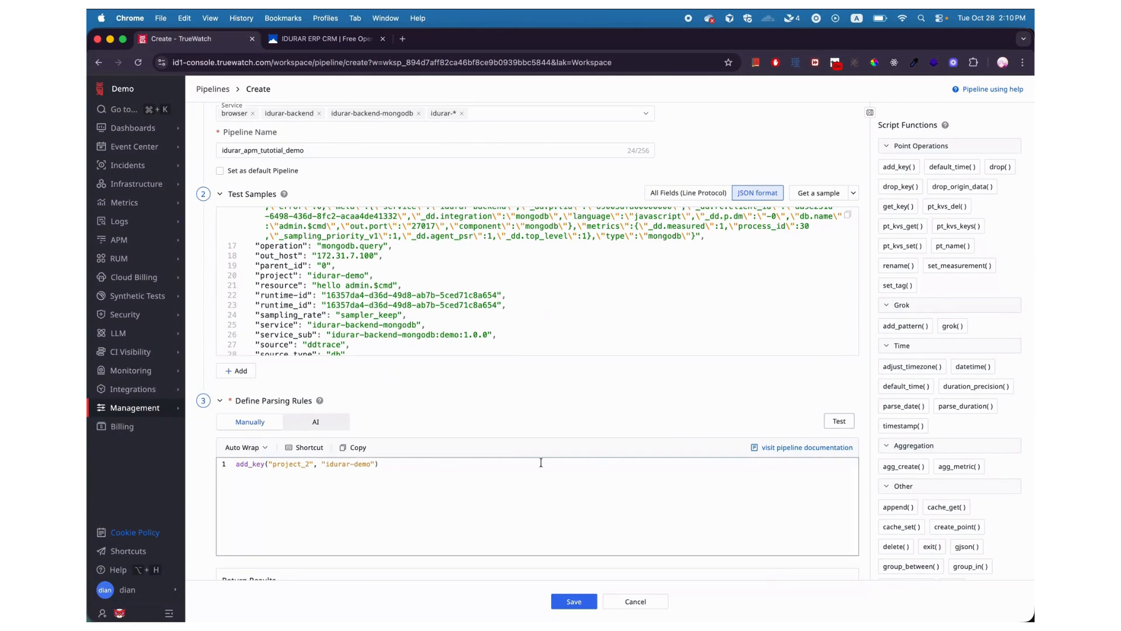
scroll(551, 457, "down", 10)
scroll(551, 457, "down", 2)
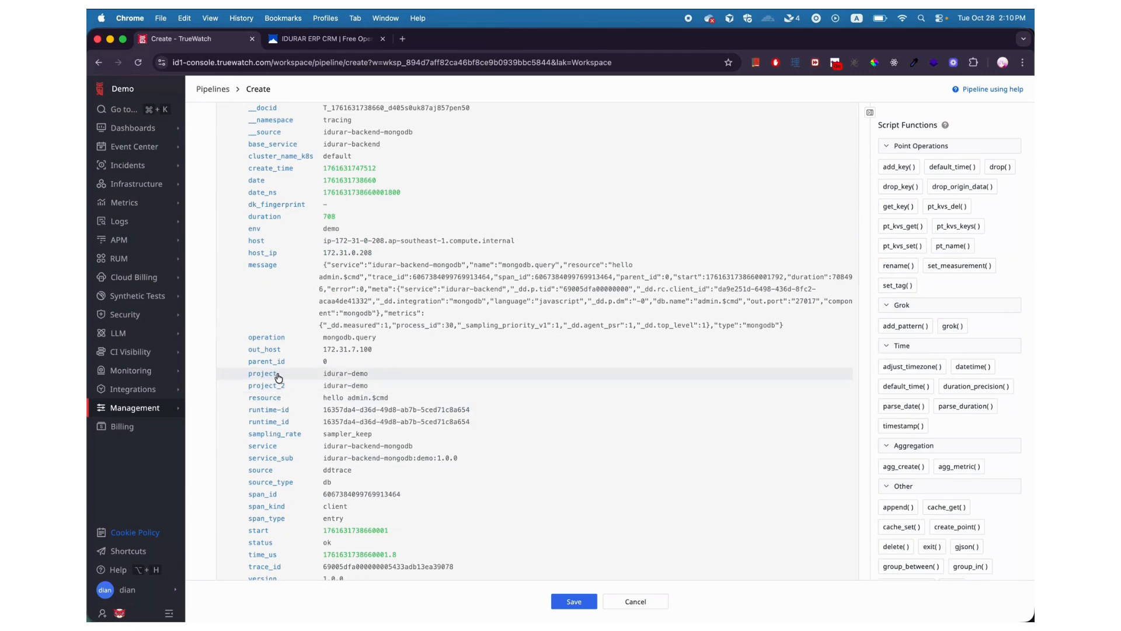
scroll(621, 456, "down", 4)
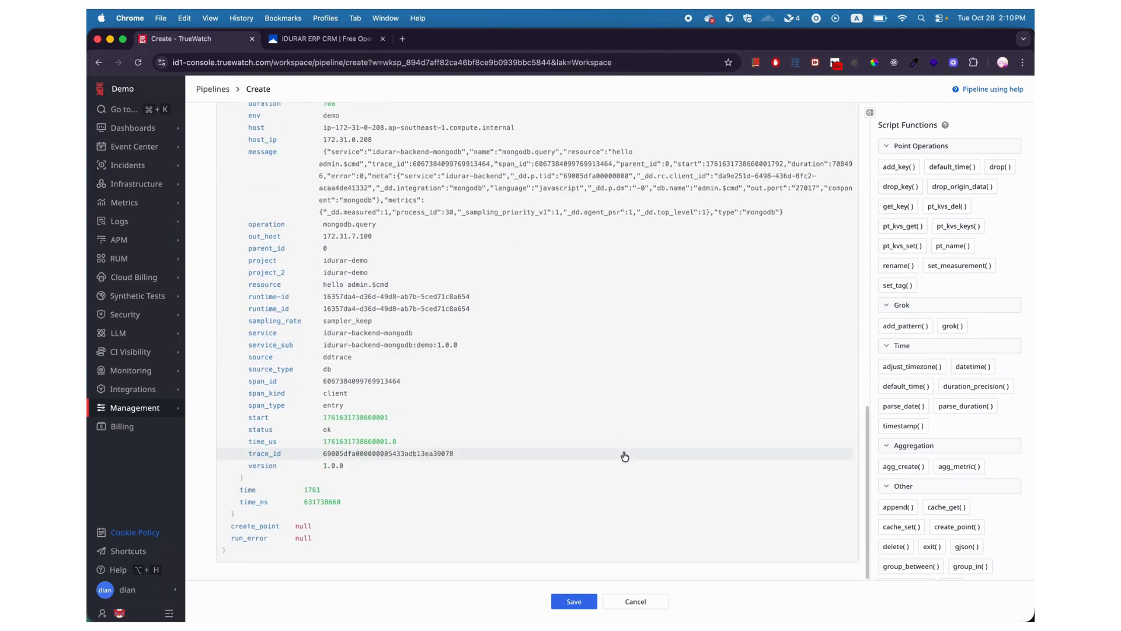
left_click(570, 602)
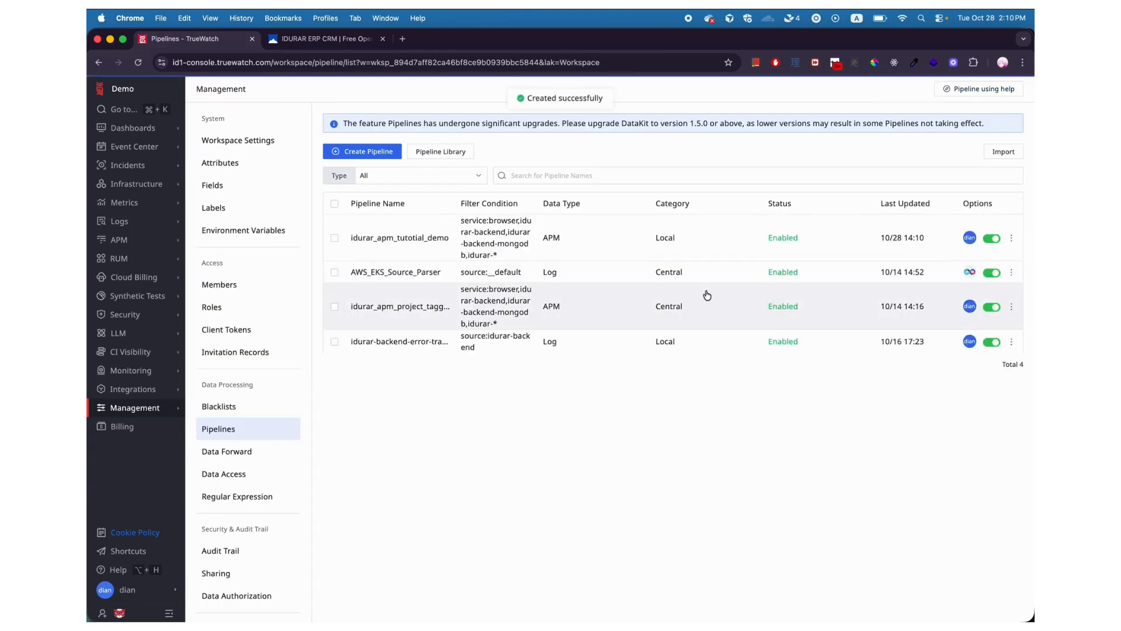
Step: Return to the dashboard list and open the Idurar Demo dashboard
left_click(149, 133)
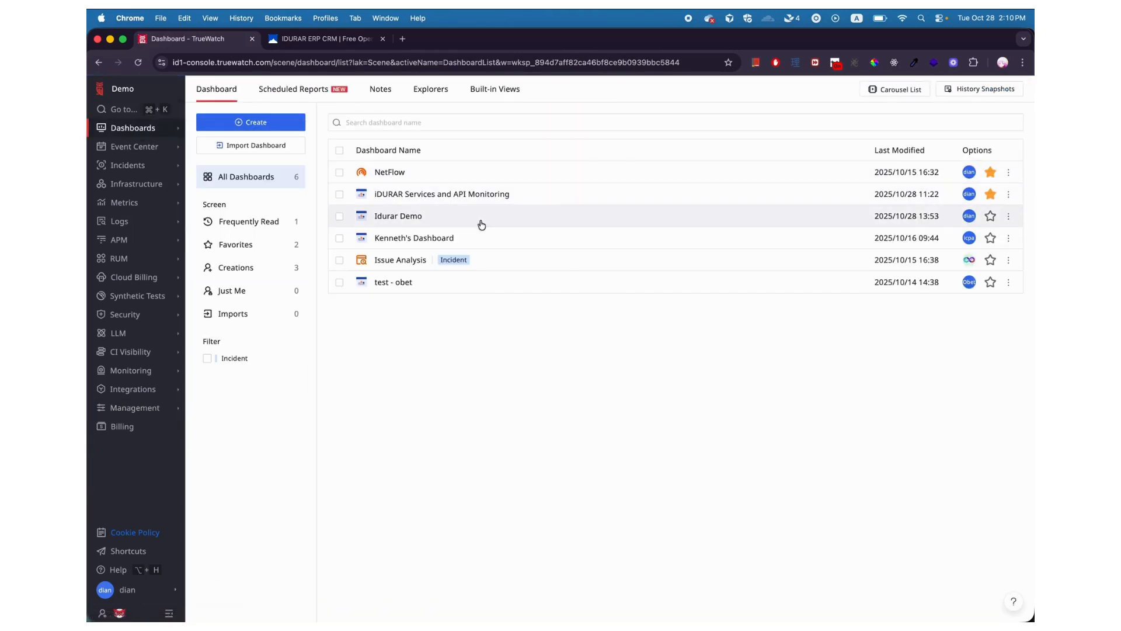
left_click(471, 226)
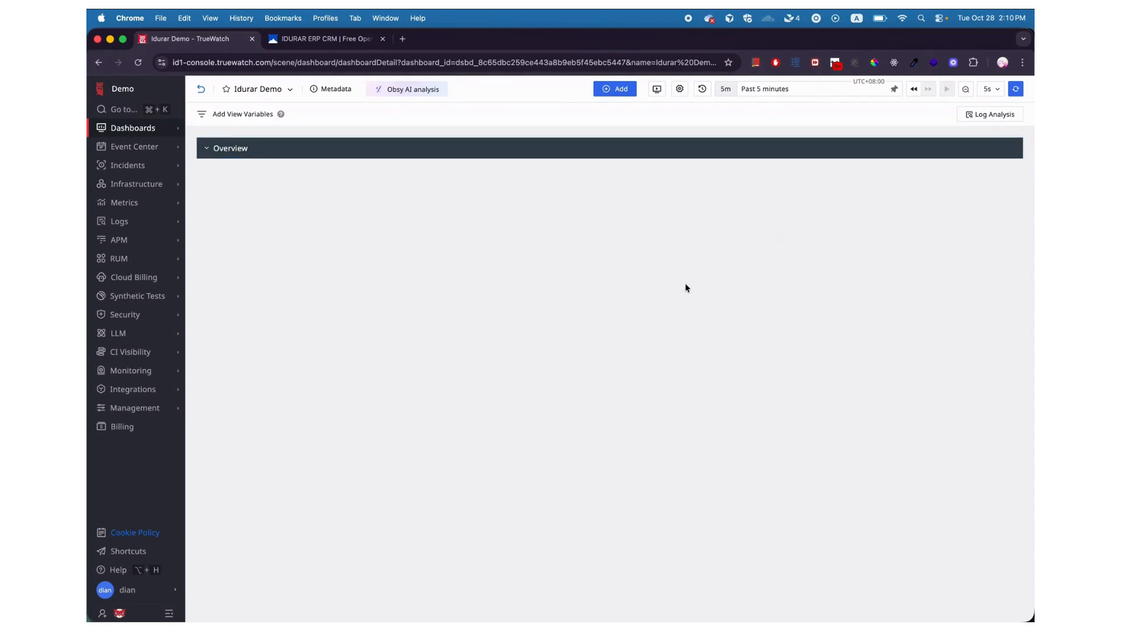
Step: Switch to Cursor and run the Playwright script with node index.ts in the terminal
key("ctrl+Up")
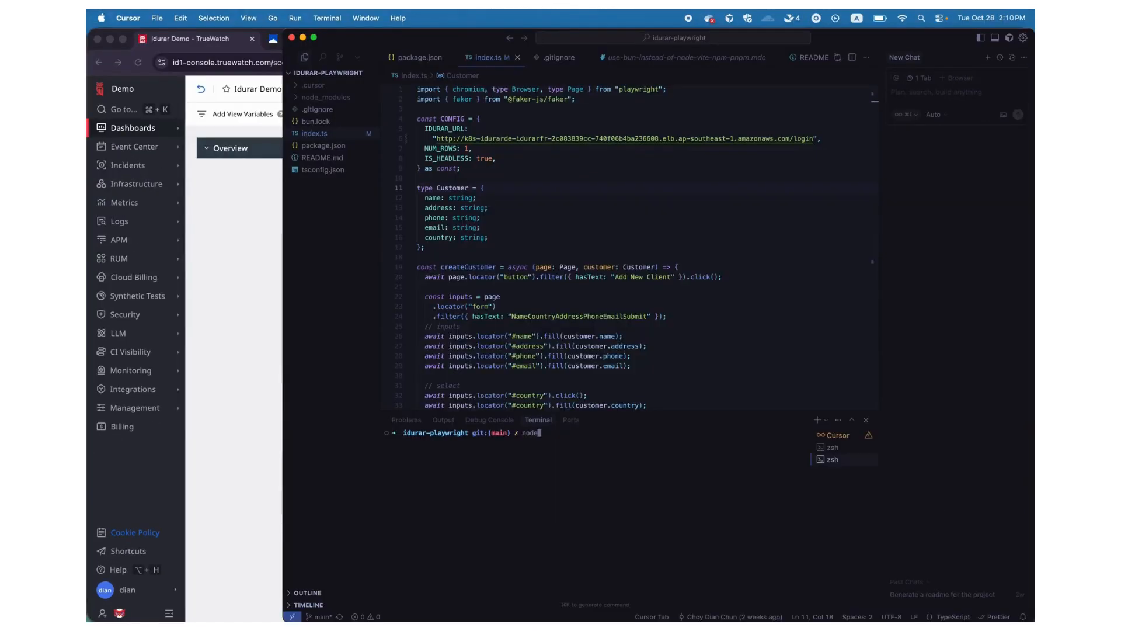
type("index.ts")
key("Return")
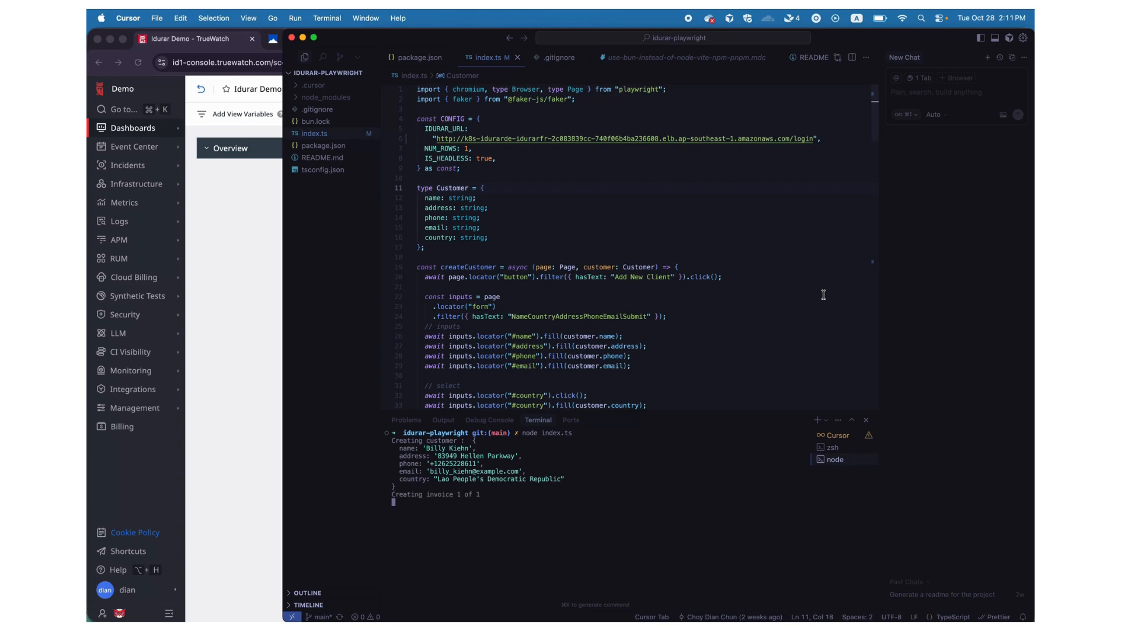
Step: Switch back to Chrome, open the Payments page of the iDURAR app and return to the Idurar Demo dashboard
left_click(245, 301)
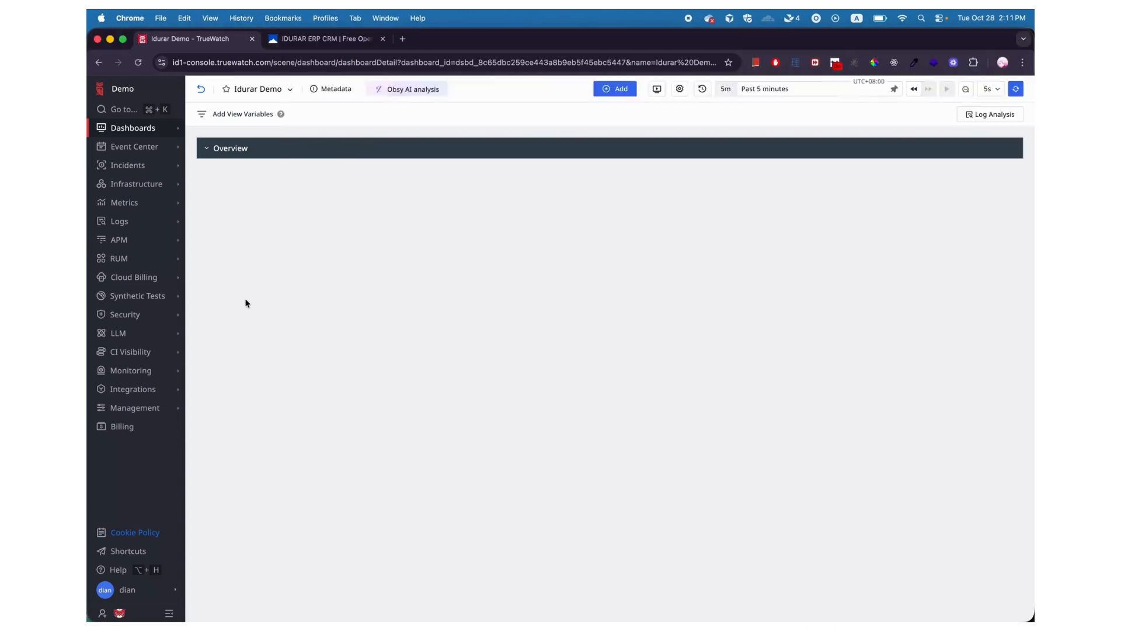
left_click(330, 39)
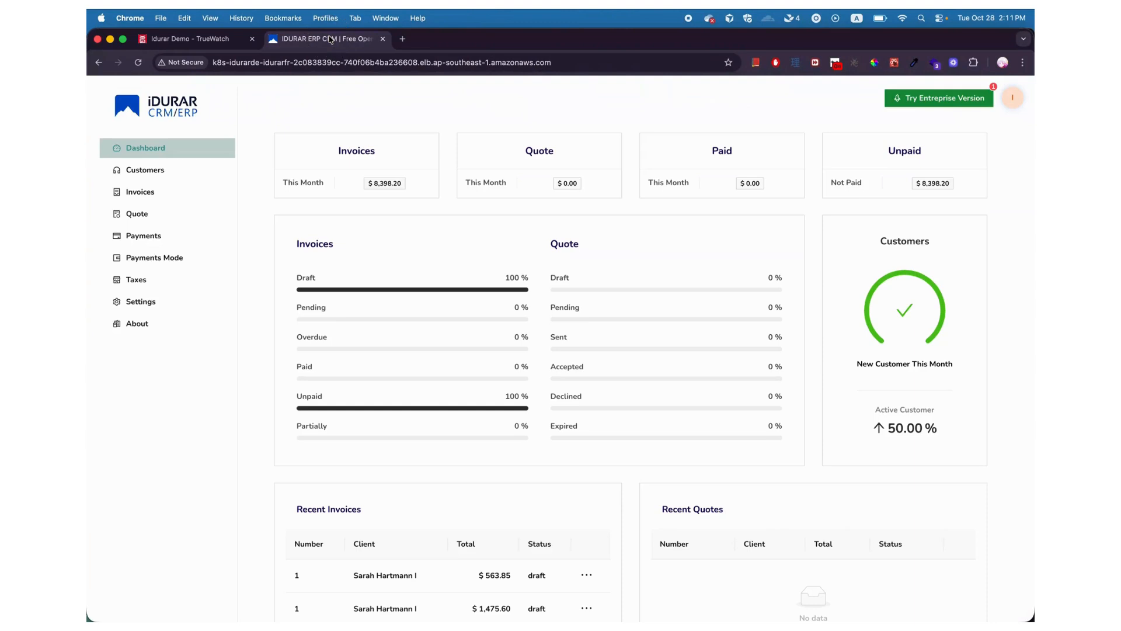
left_click(196, 235)
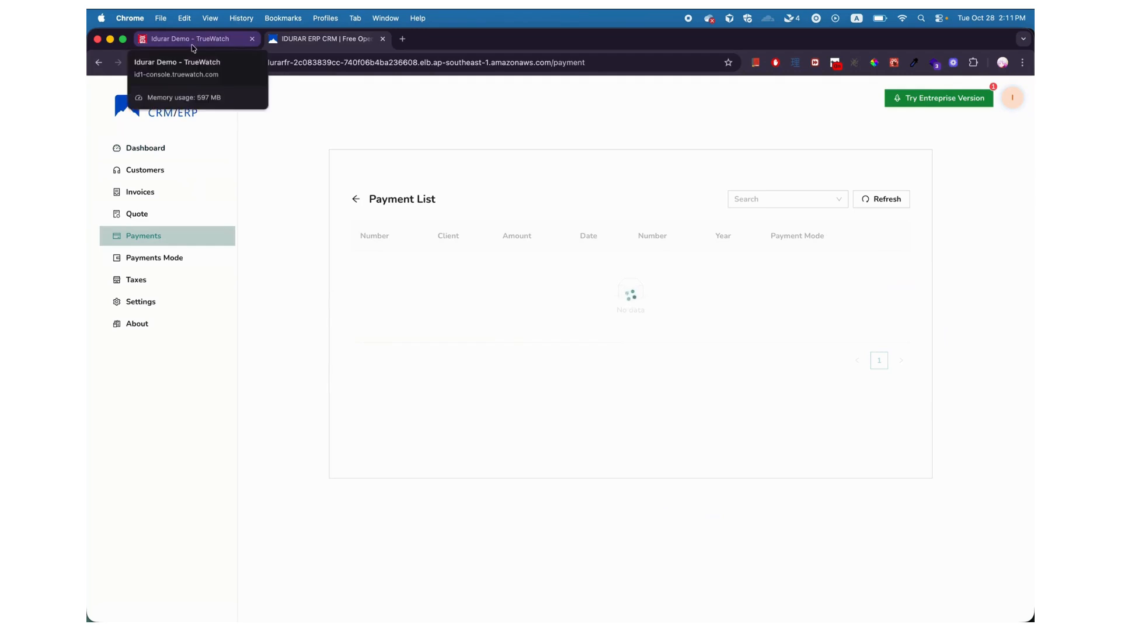
left_click(192, 41)
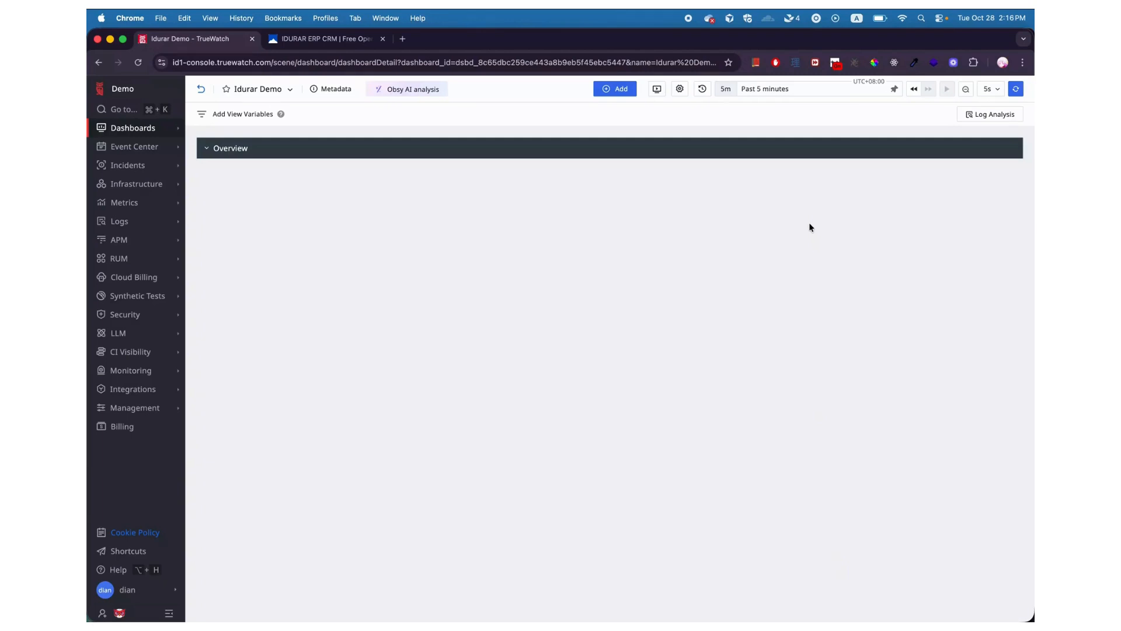
Step: Add an Overview Chart to the dashboard and title it Online Services (APM)
left_click(613, 88)
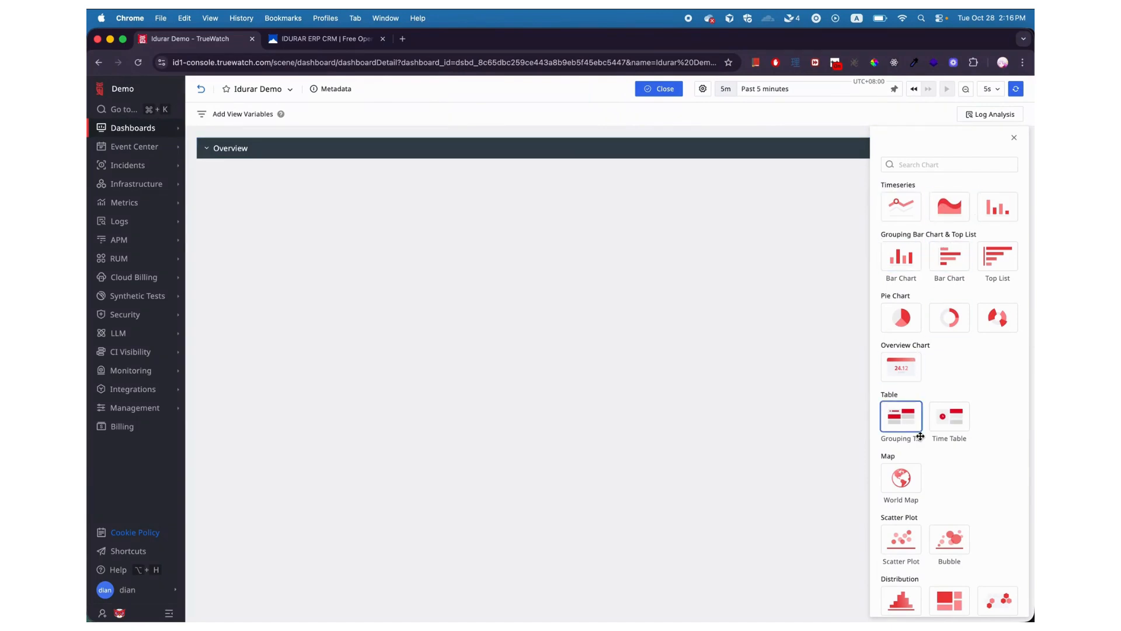
scroll(941, 374, "down", 2)
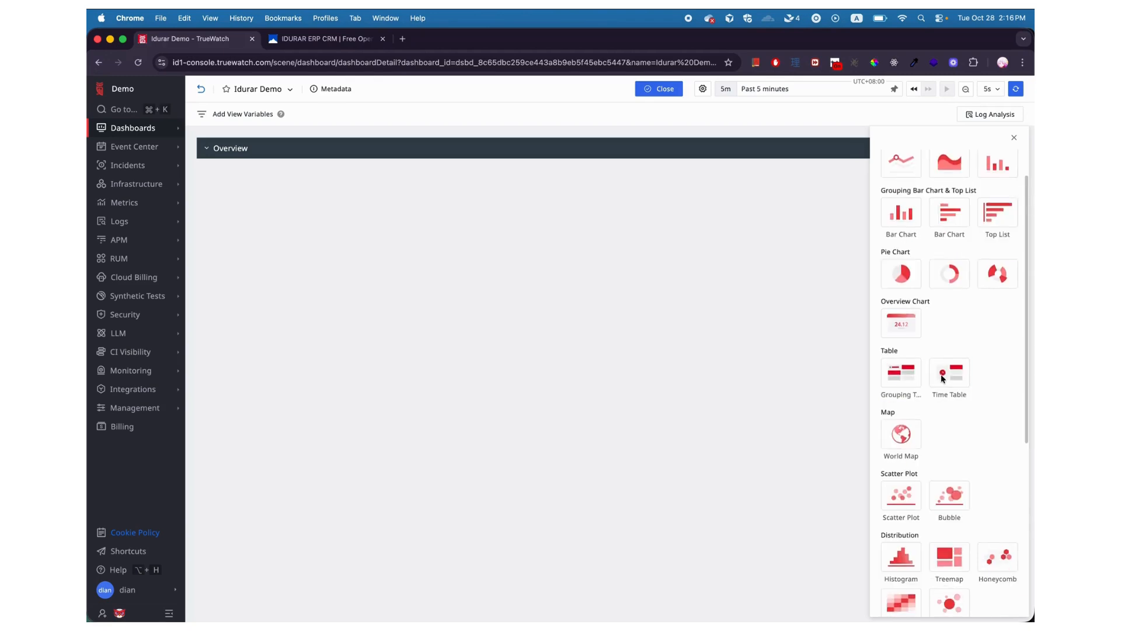
left_click(901, 325)
left_click(801, 188)
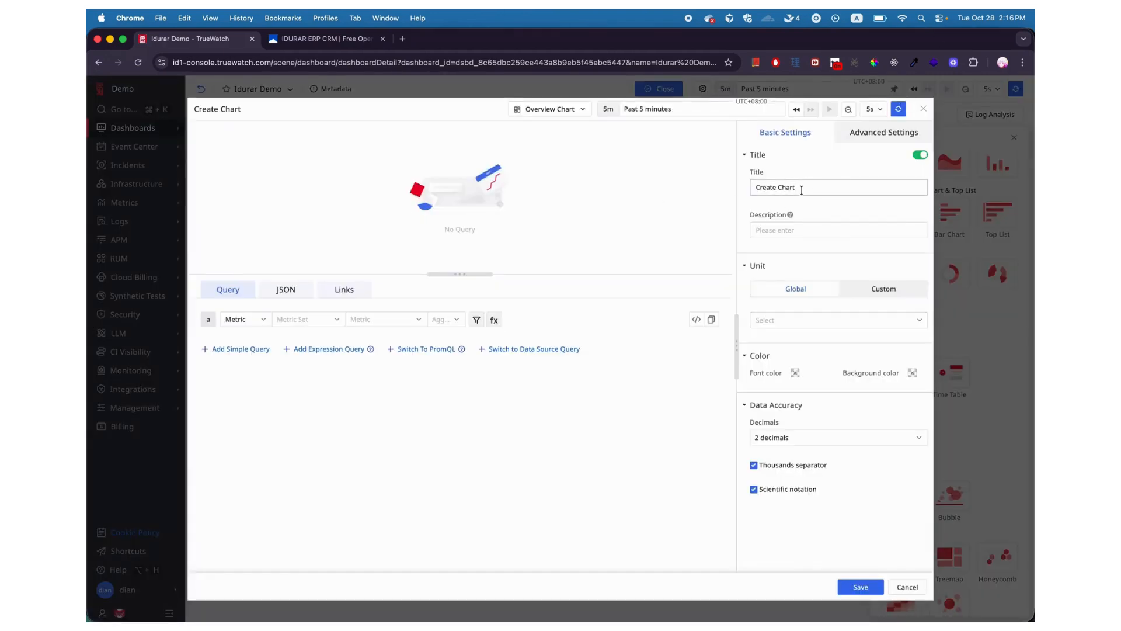
key("BackSpace")
key("BackSpace")
key("BackSpace")
key("BackSpace")
key("BackSpace")
key("BackSpace")
key("BackSpace")
key("BackSpace")
type("Online Services (APM)")
Step: Set the chart query to APM data for all services (*), applying Count_distinct to the service attribute
left_click(258, 320)
left_click(244, 431)
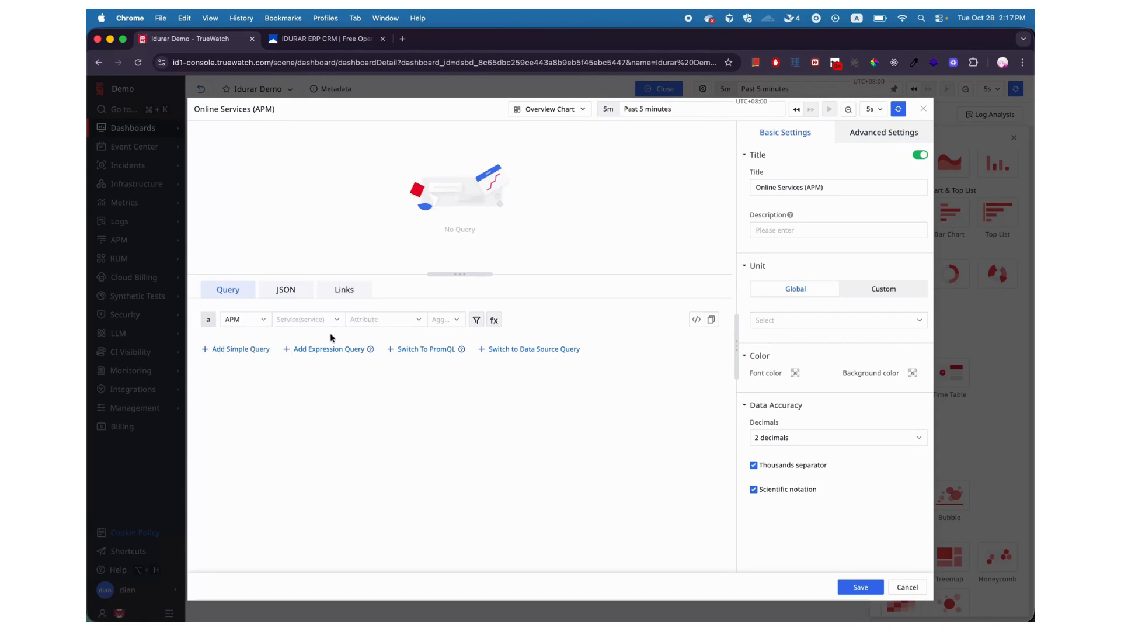
left_click(324, 323)
left_click(327, 335)
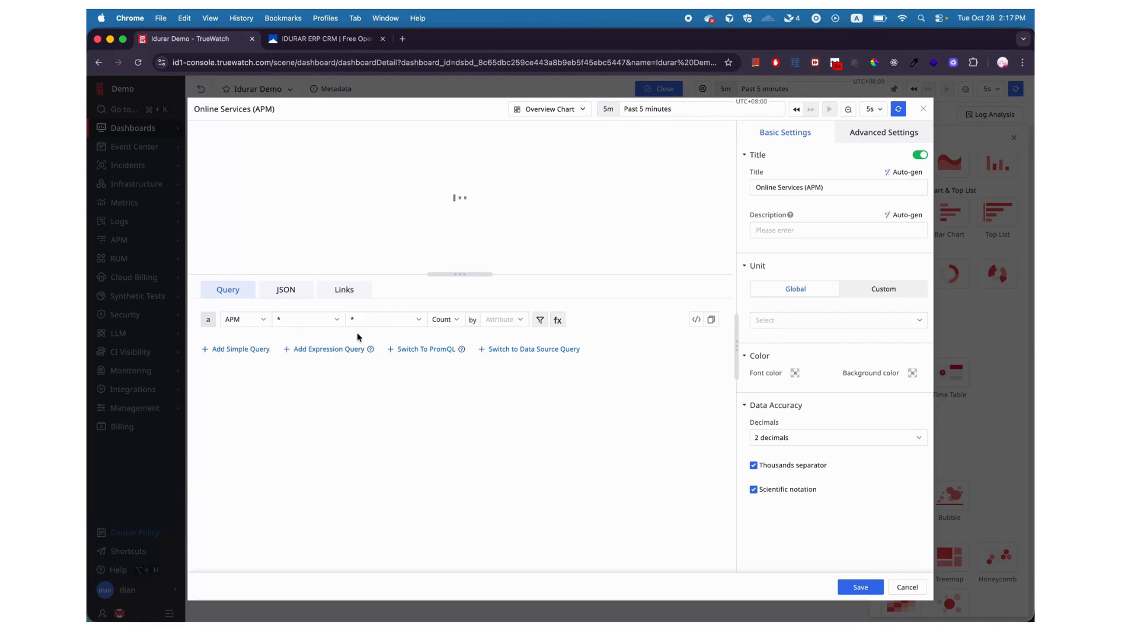
left_click(418, 319)
type("serv")
left_click(372, 378)
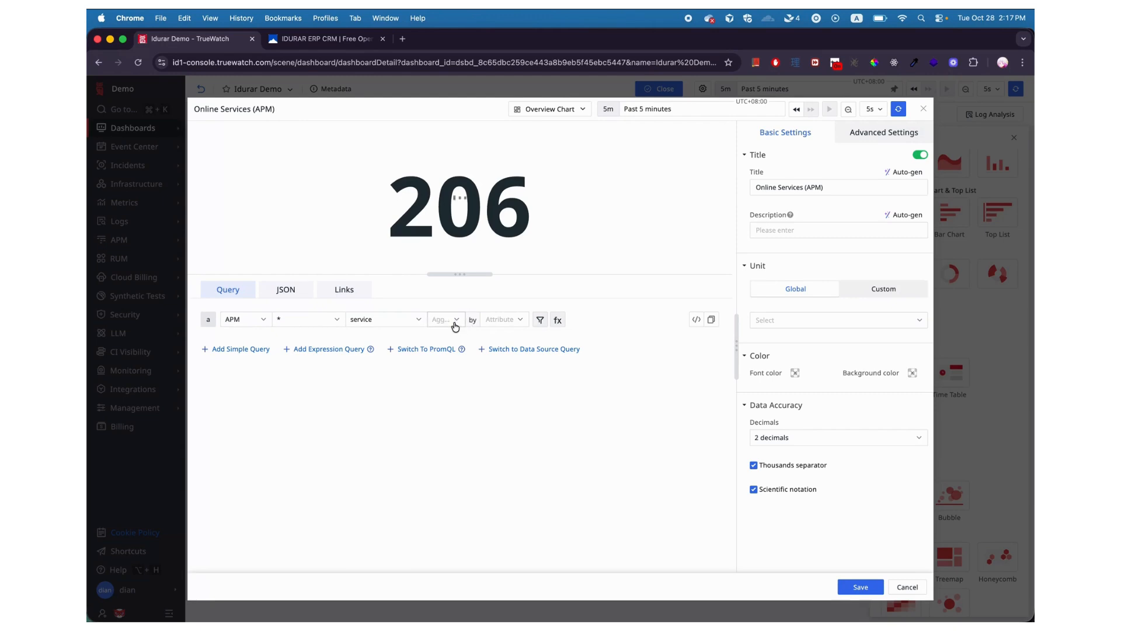
left_click(456, 320)
left_click(463, 393)
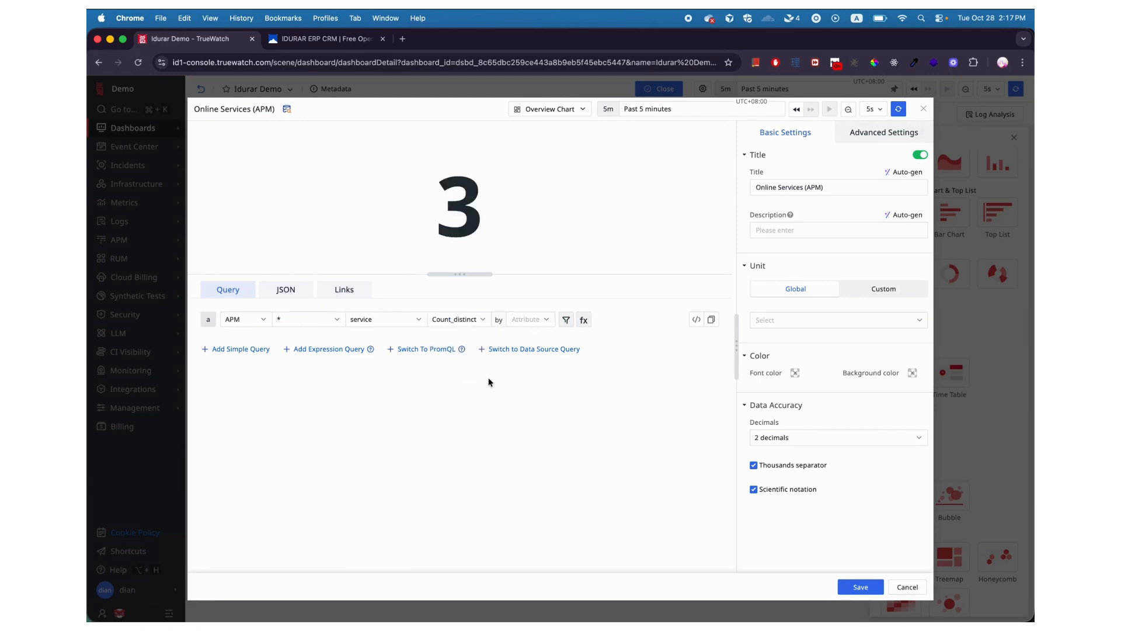
Step: Filter the query to traces where project_2 equals idurar-demo
left_click(566, 320)
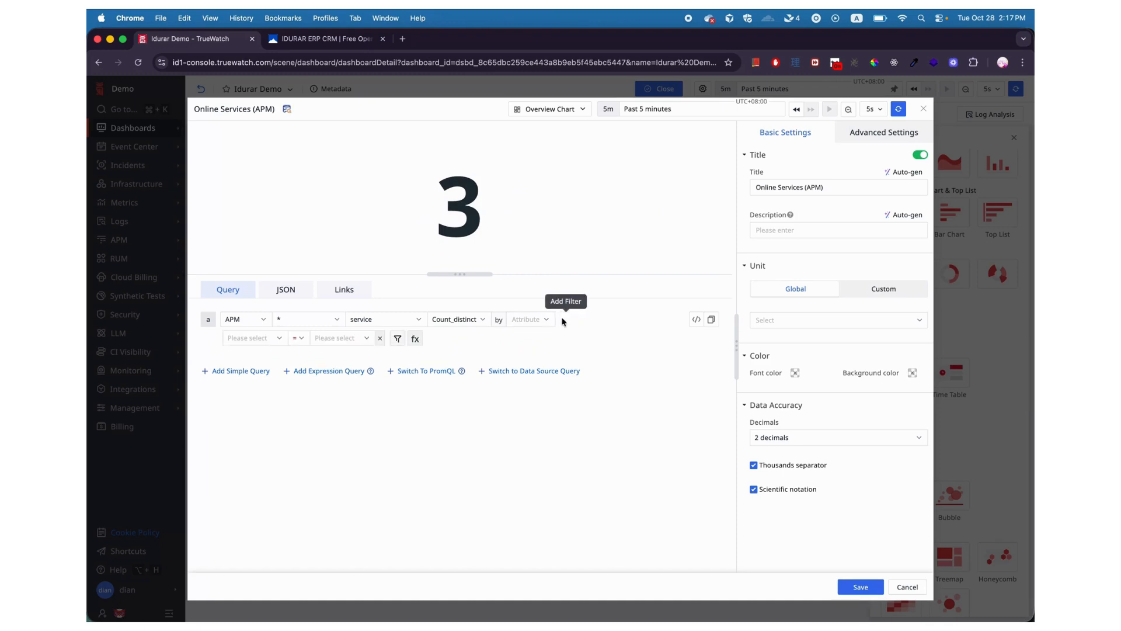
left_click(275, 339)
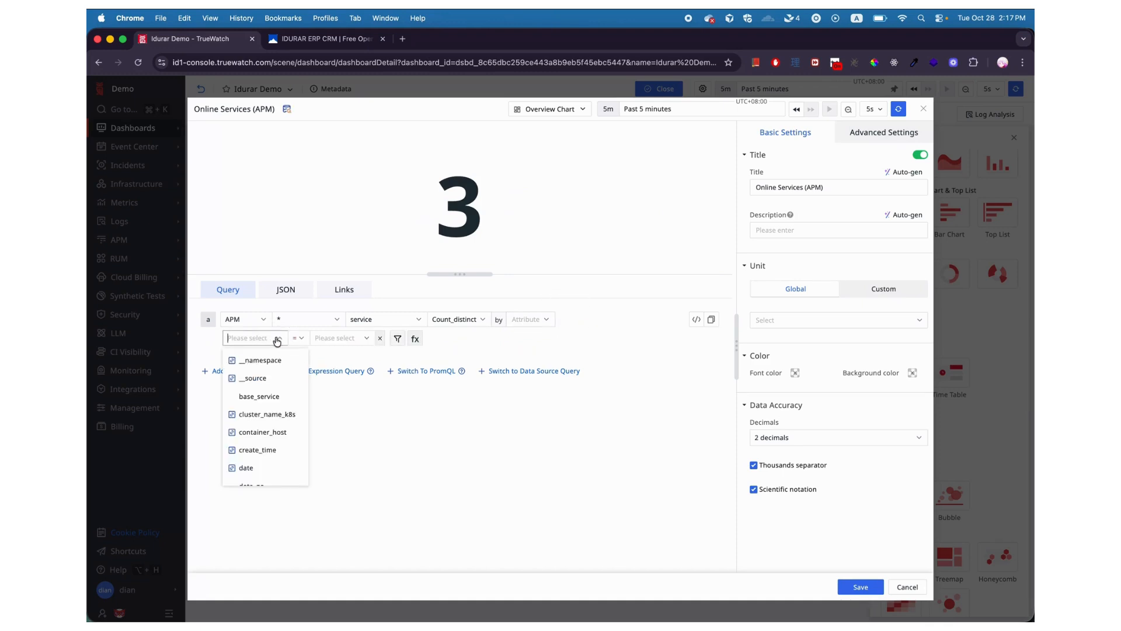
type("projec")
left_click(253, 396)
left_click(342, 338)
left_click(338, 381)
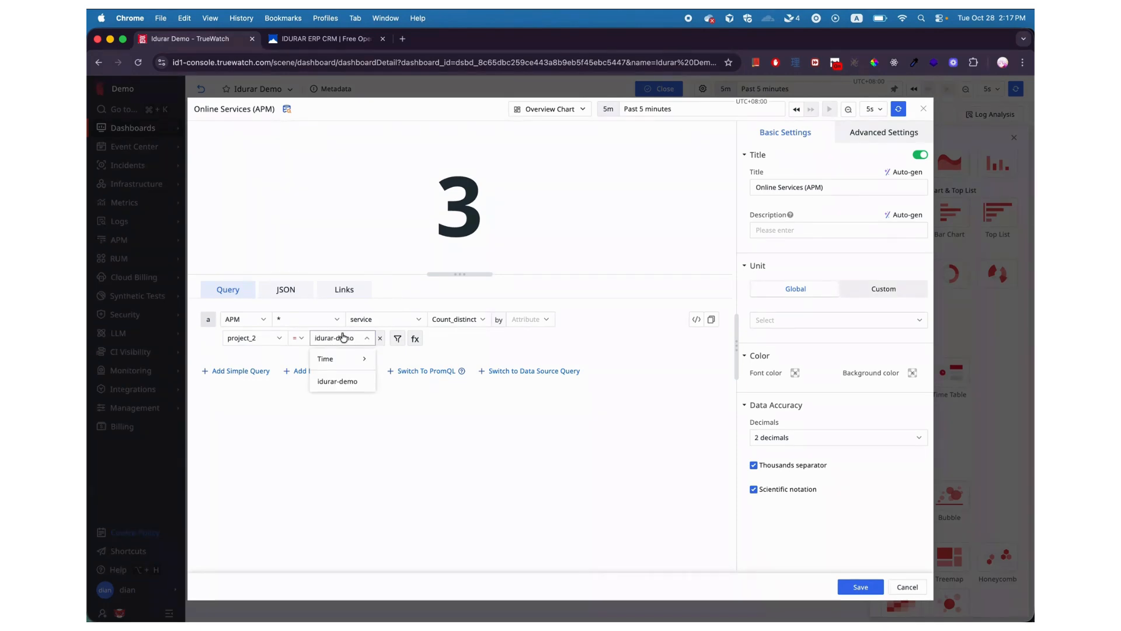
left_click(465, 345)
left_click(355, 343)
left_click(338, 381)
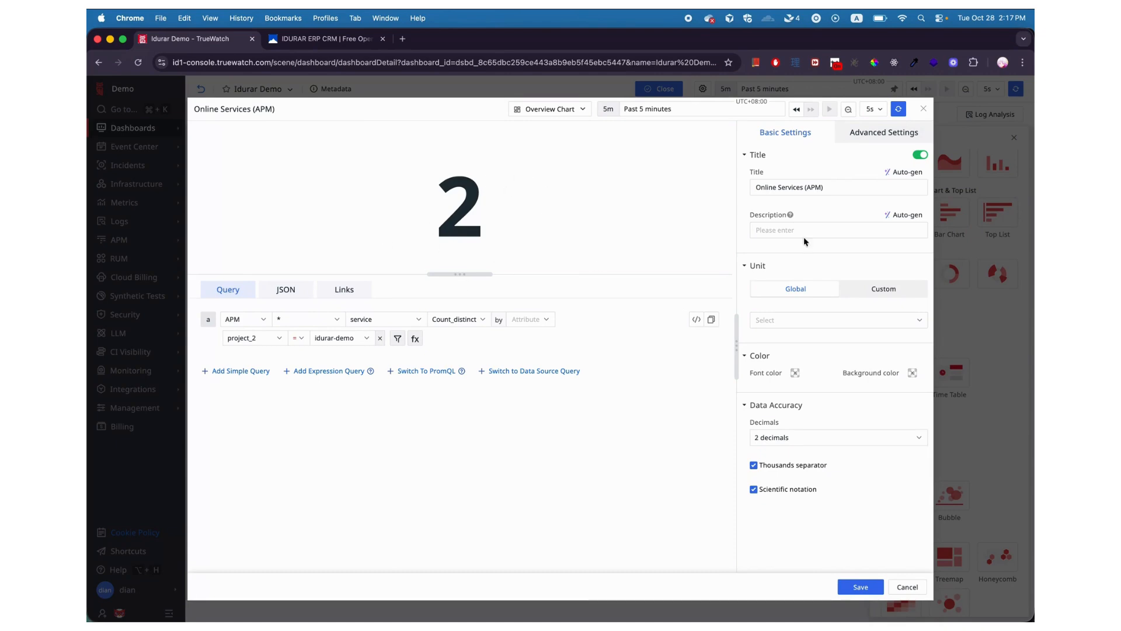
Step: Auto-generate the chart's description, save the chart and move it under the Overview group
left_click(908, 215)
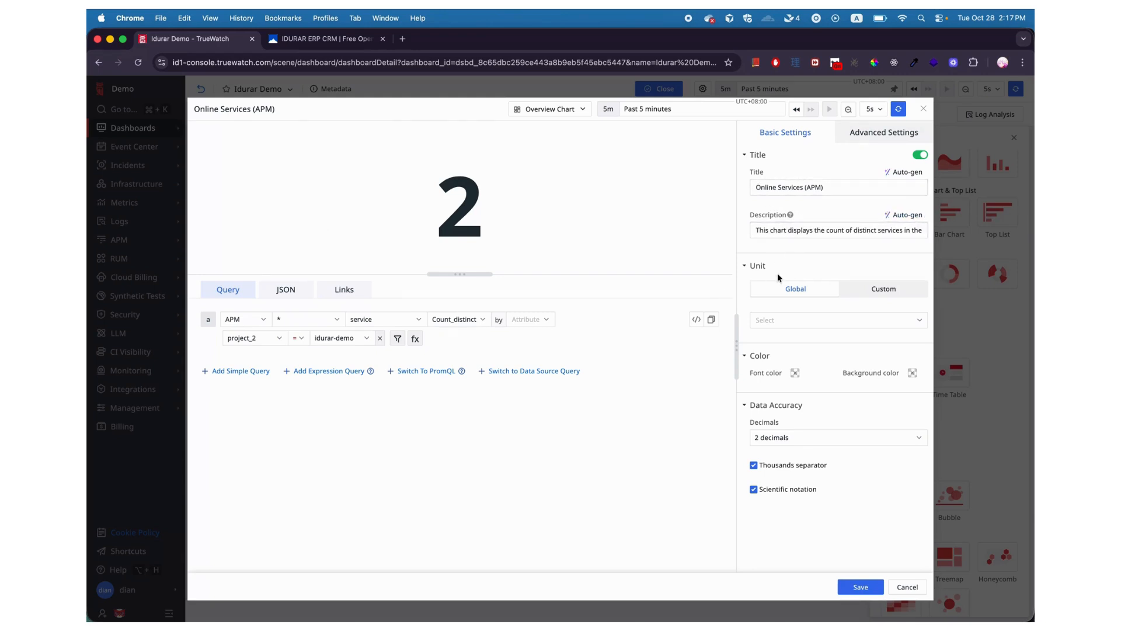
left_click(858, 587)
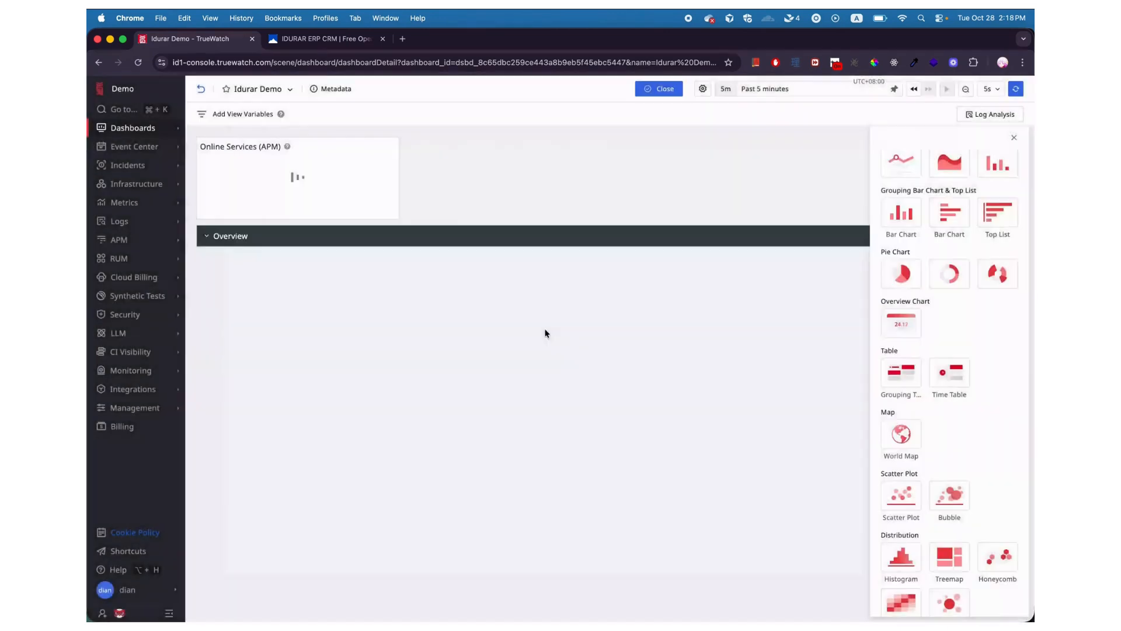
left_click_drag(350, 167, 349, 238)
left_click_drag(340, 142, 343, 189)
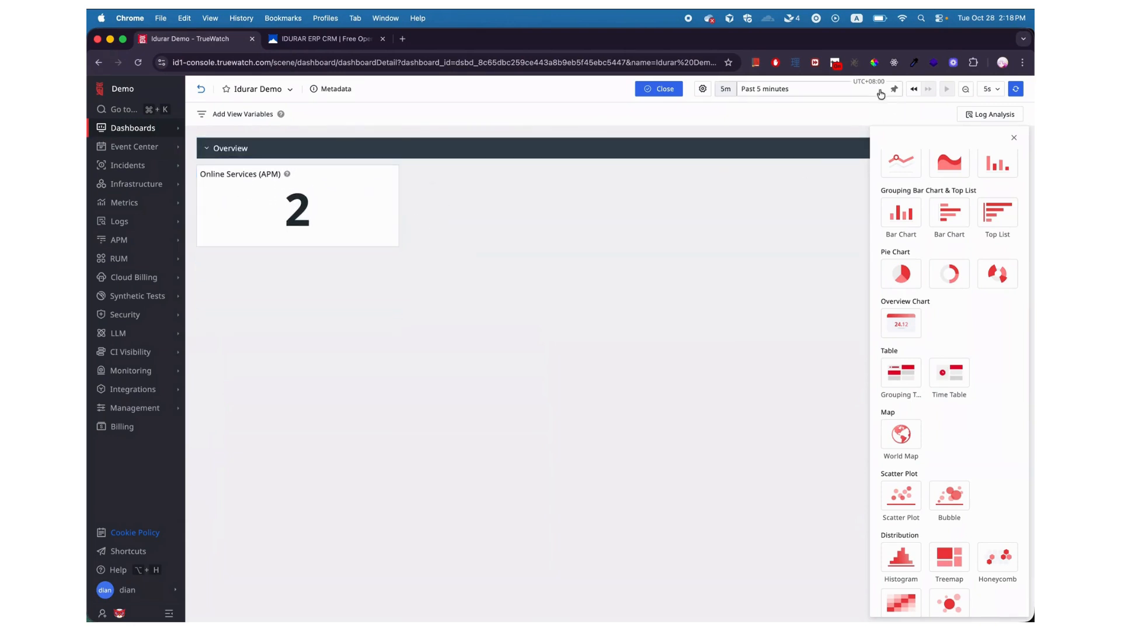
Step: Set the dashboard time range to the past 15 minutes and start a second Overview Chart
left_click(882, 93)
left_click(849, 151)
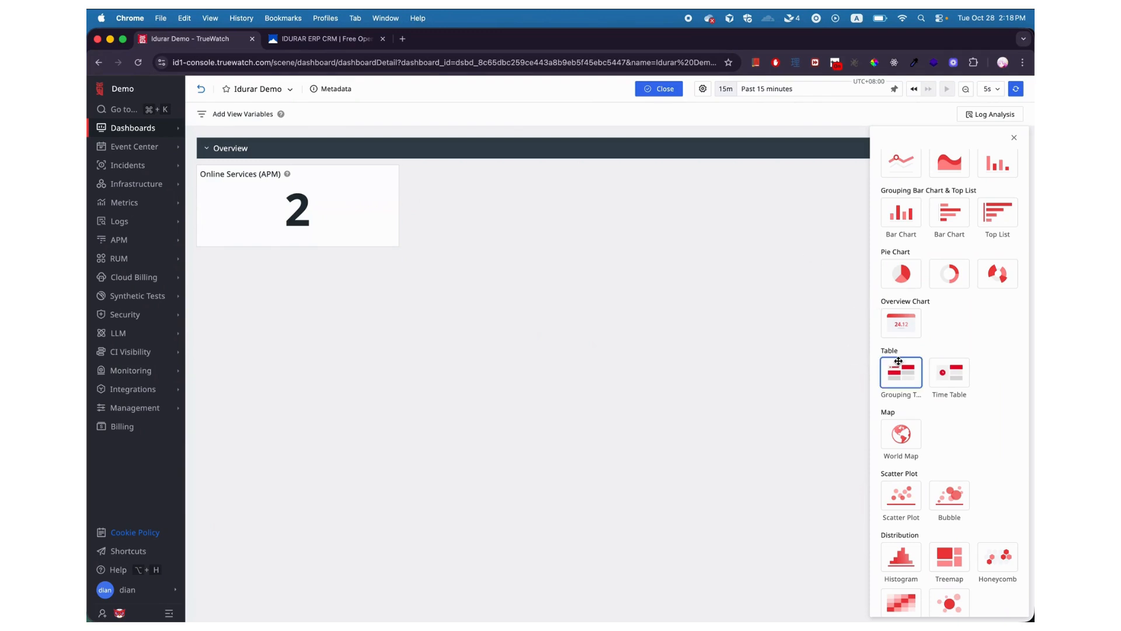
left_click(900, 323)
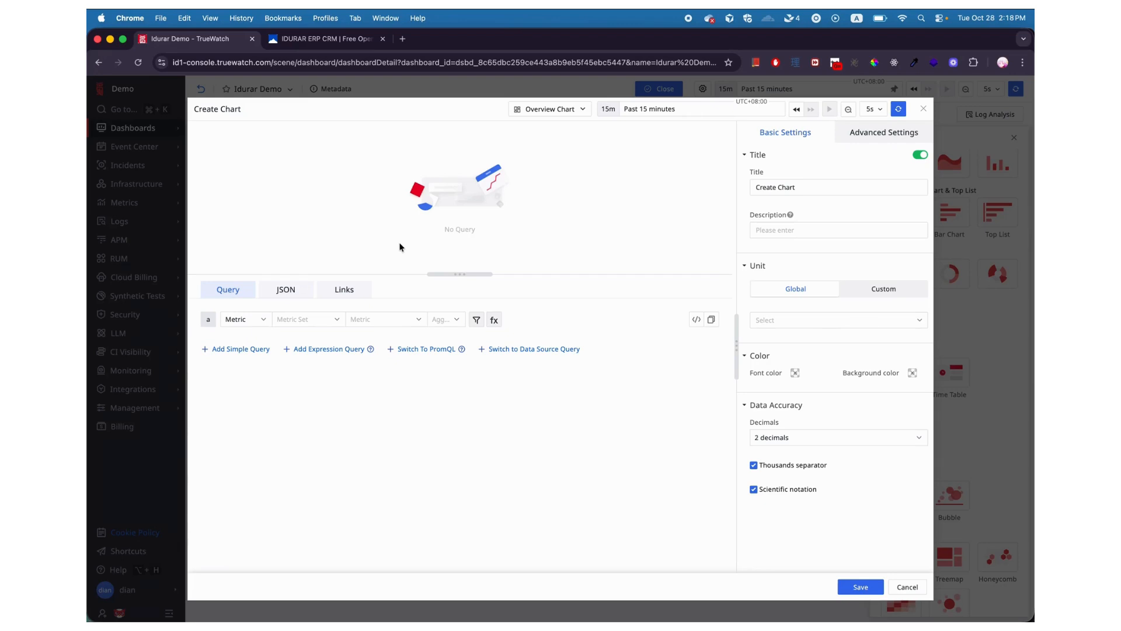
Step: Set the new chart's query to the basic object docker_containers, counting the __source attribute
left_click(263, 319)
left_click(249, 376)
left_click(327, 320)
left_click(313, 359)
left_click(407, 324)
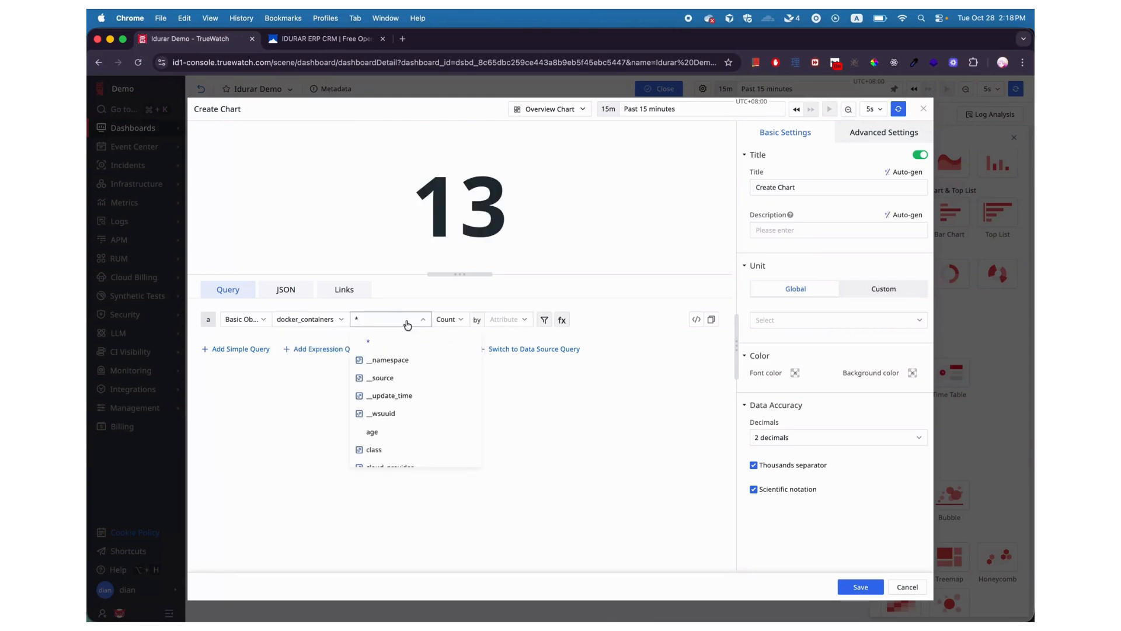
left_click(384, 375)
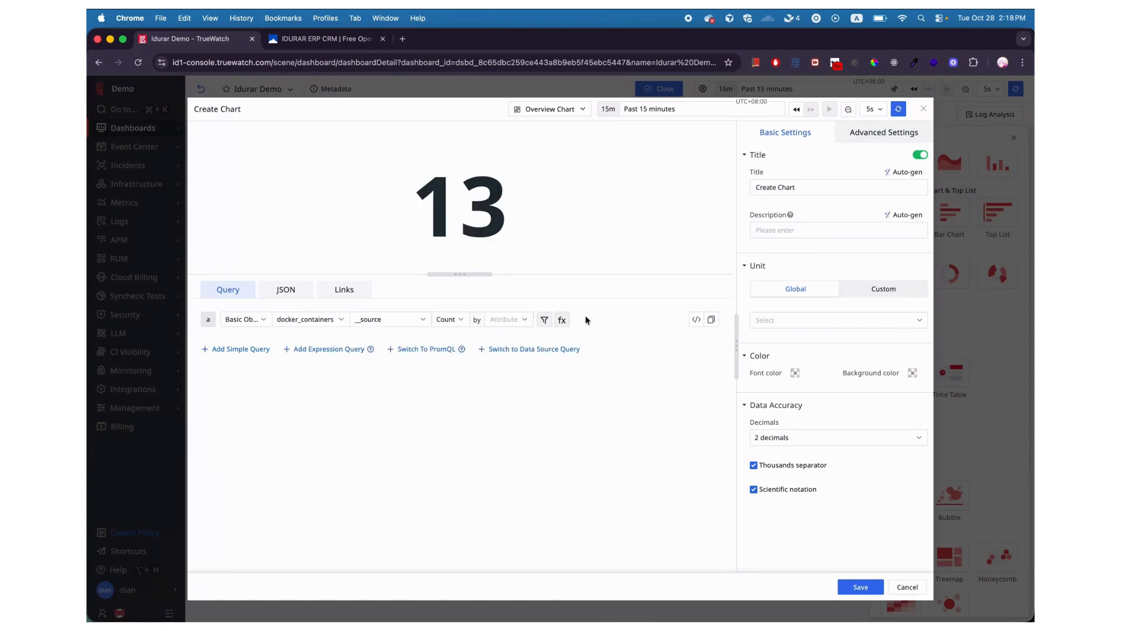
Step: Filter the container query to namespace equals idurar-demo
left_click(545, 320)
left_click(269, 339)
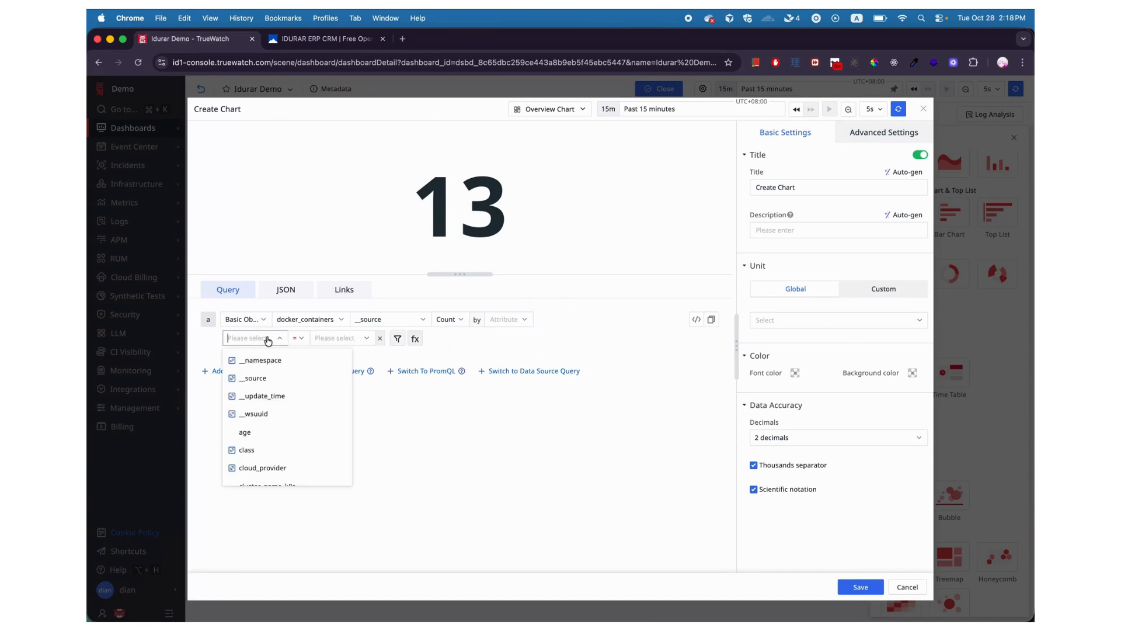
type("namespace")
left_click(248, 378)
left_click(337, 340)
type("idurar-demo")
left_click(475, 345)
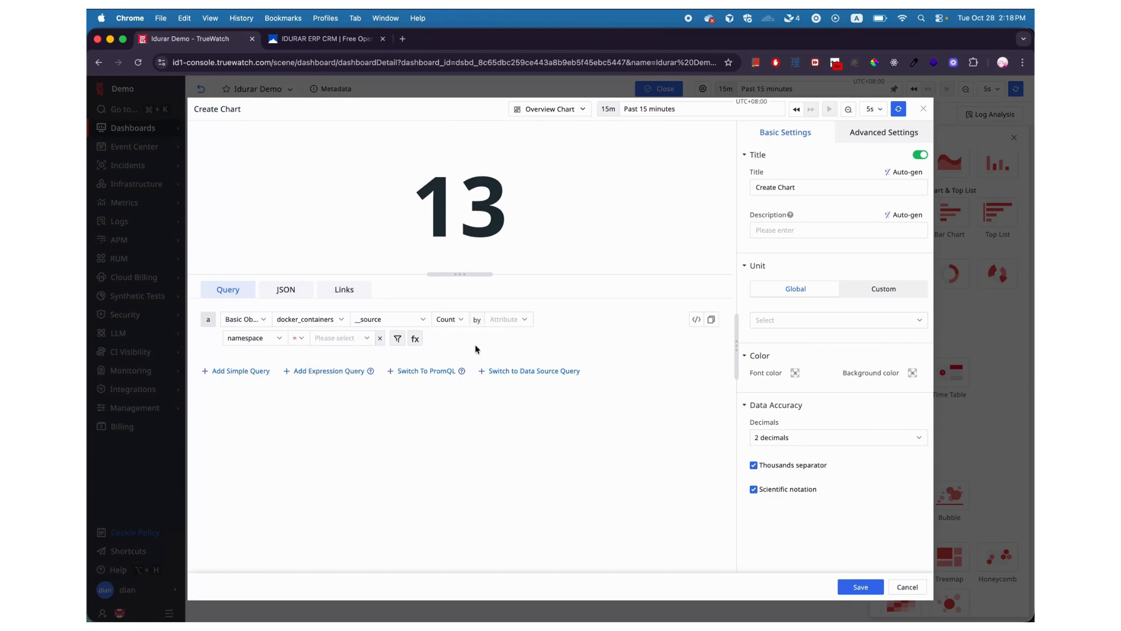
left_click(354, 340)
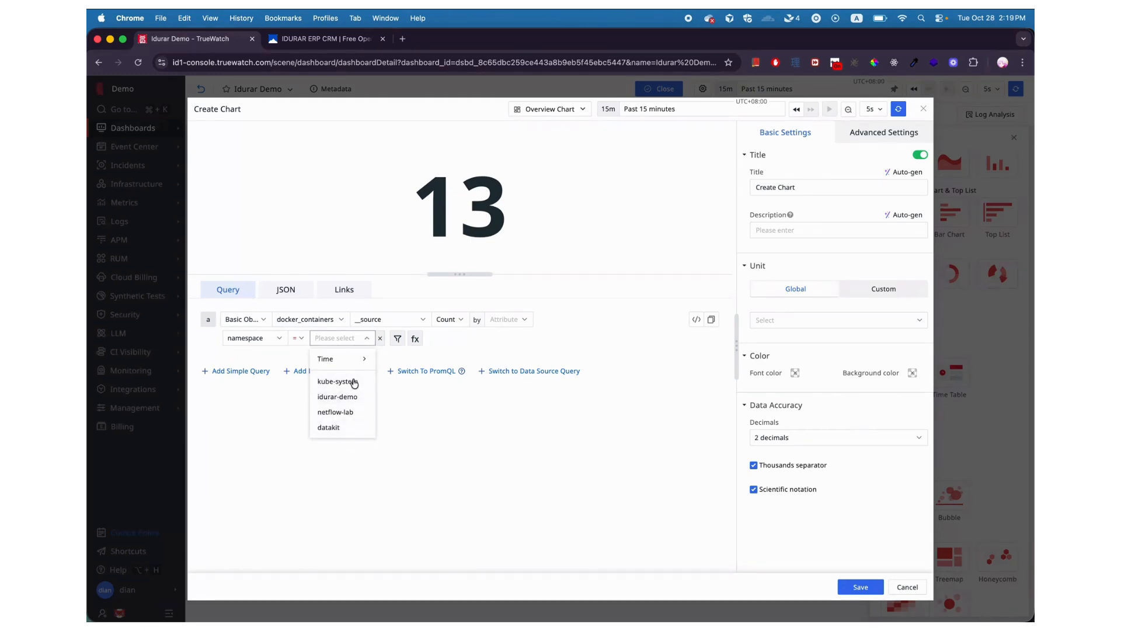
left_click(337, 397)
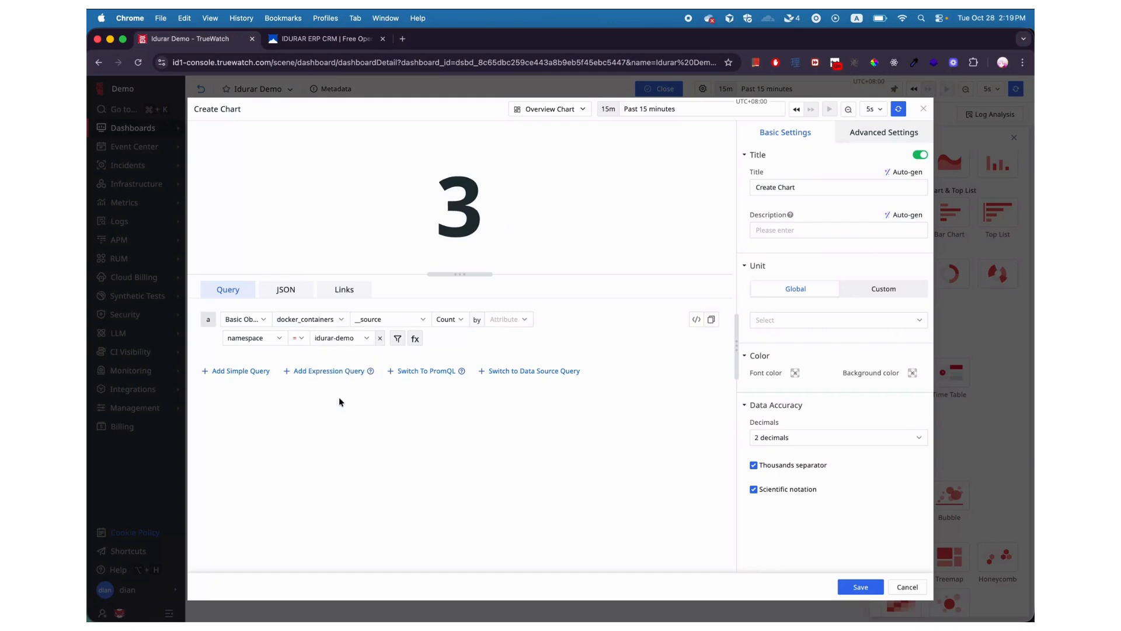
Step: Auto-generate the chart's description and title the chart Online Service (Containers)
left_click(904, 215)
left_click(833, 179)
key("BackSpace")
key("BackSpace")
key("BackSpace")
key("BackSpace")
key("BackSpace")
key("BackSpace")
key("BackSpace")
key("BackSpace")
key("BackSpace")
key("BackSpace")
key("BackSpace")
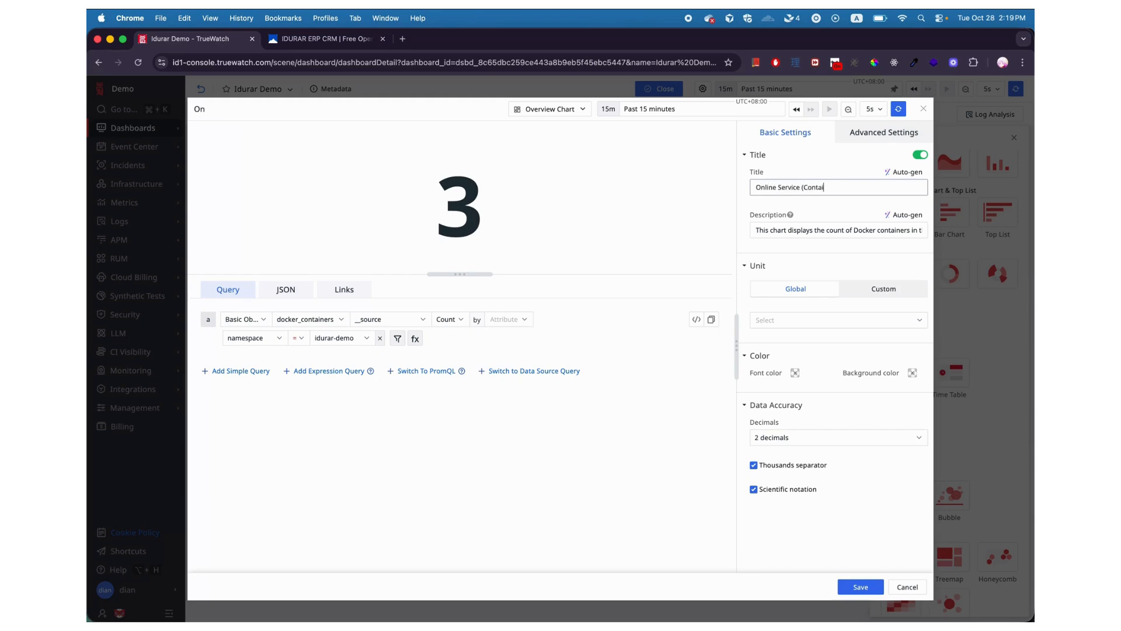
Step: Save the container chart and place it beside Online Services (APM) in the Overview group
left_click(858, 587)
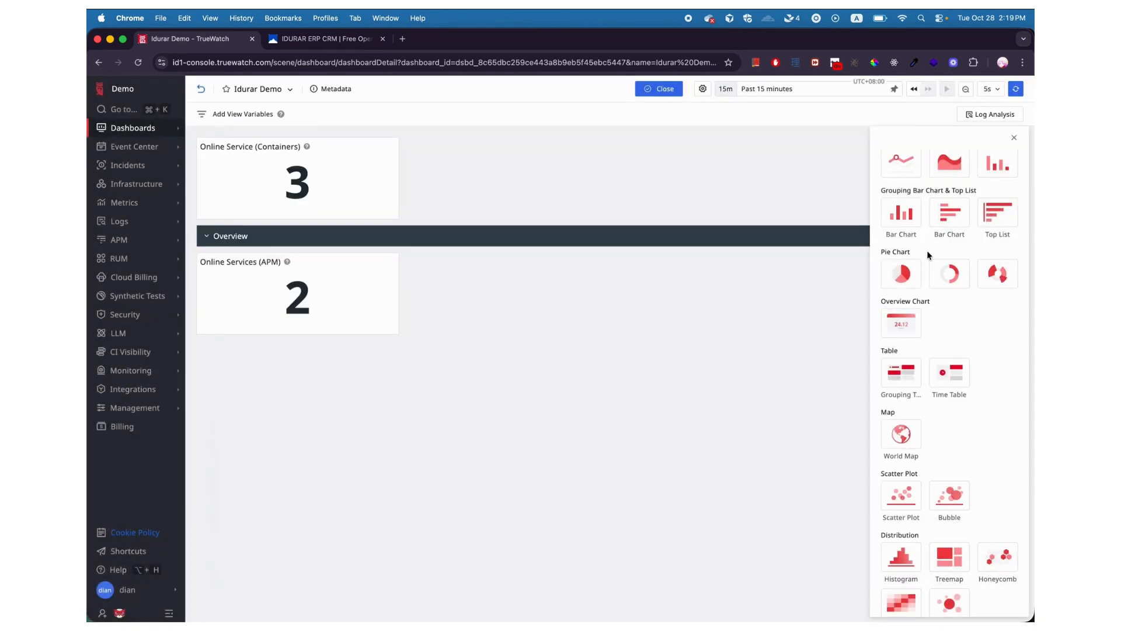
left_click_drag(354, 151, 528, 204)
Step: Add a third Overview Chart and title it Errors (APM)
left_click(906, 318)
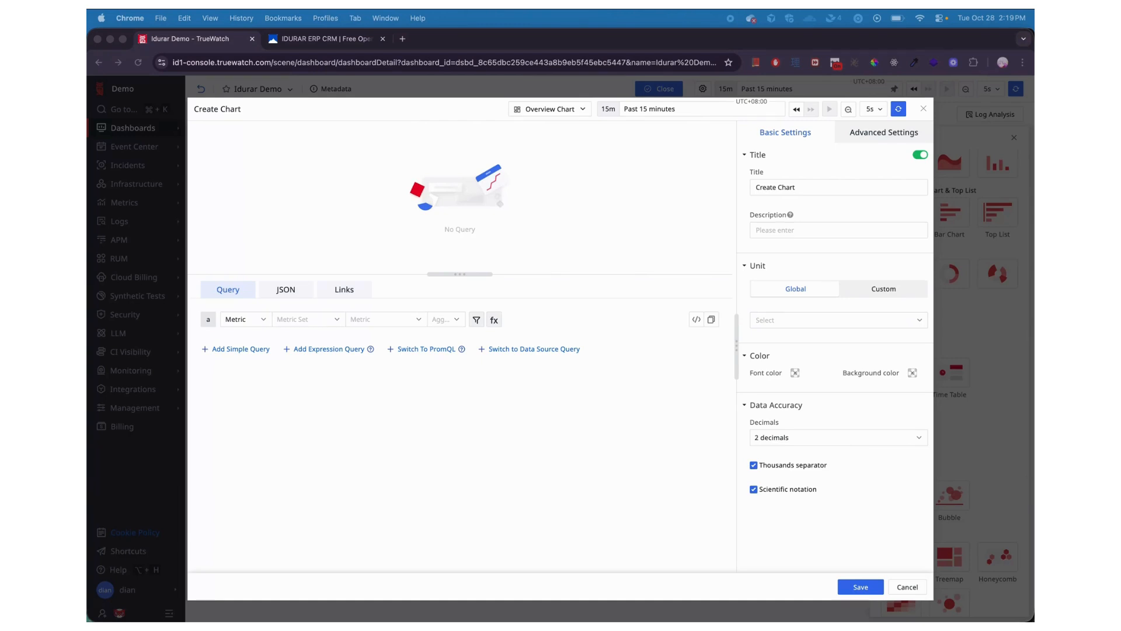
key("BackSpace")
key("BackSpace")
key("BackSpace")
key("BackSpace")
key("BackSpace")
key("BackSpace")
key("BackSpace")
key("BackSpace")
key("BackSpace")
key("BackSpace")
key("BackSpace")
key("BackSpace")
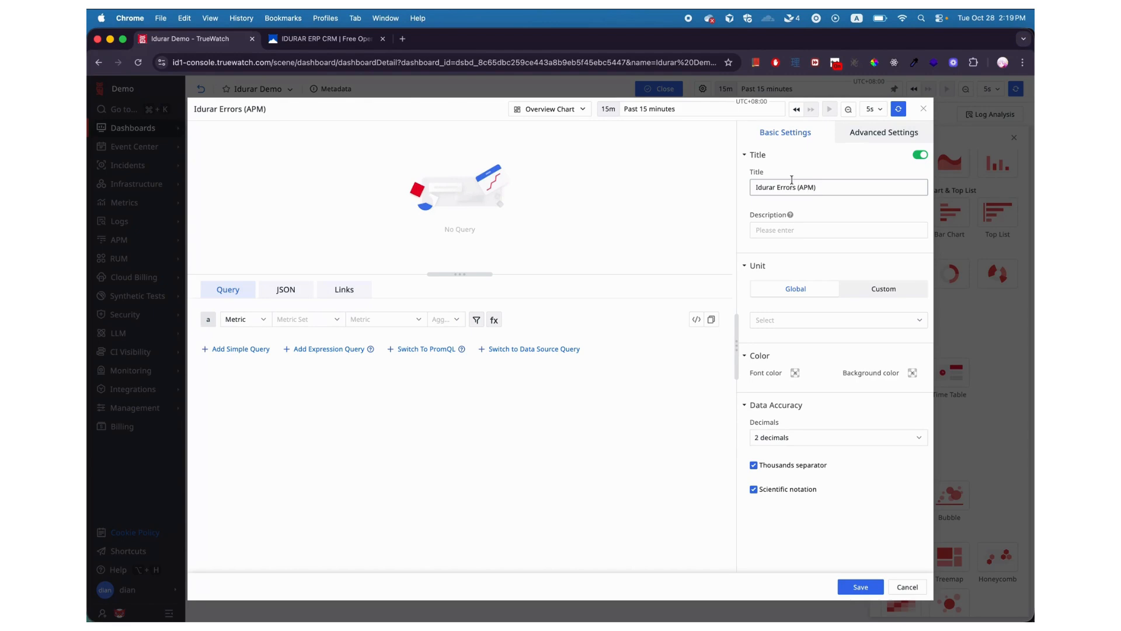
left_click(778, 187)
key("BackSpace")
key("BackSpace")
key("BackSpace")
key("BackSpace")
key("BackSpace")
key("BackSpace")
key("BackSpace")
Step: Set the Errors (APM) chart's query to the APM data source with all services (*)
left_click(263, 318)
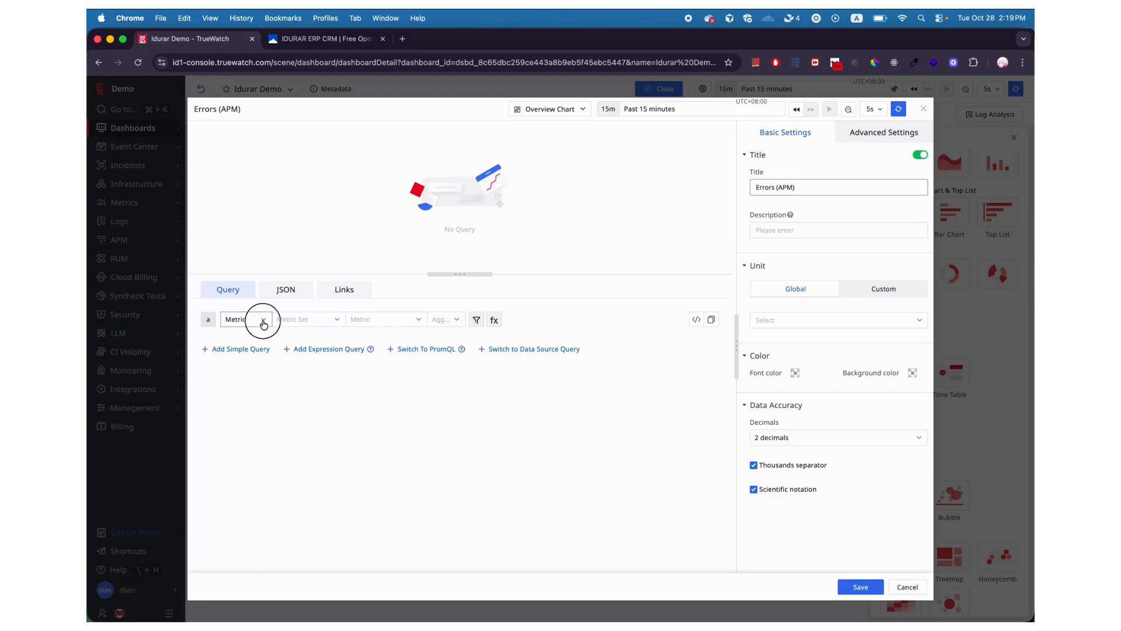
left_click(249, 430)
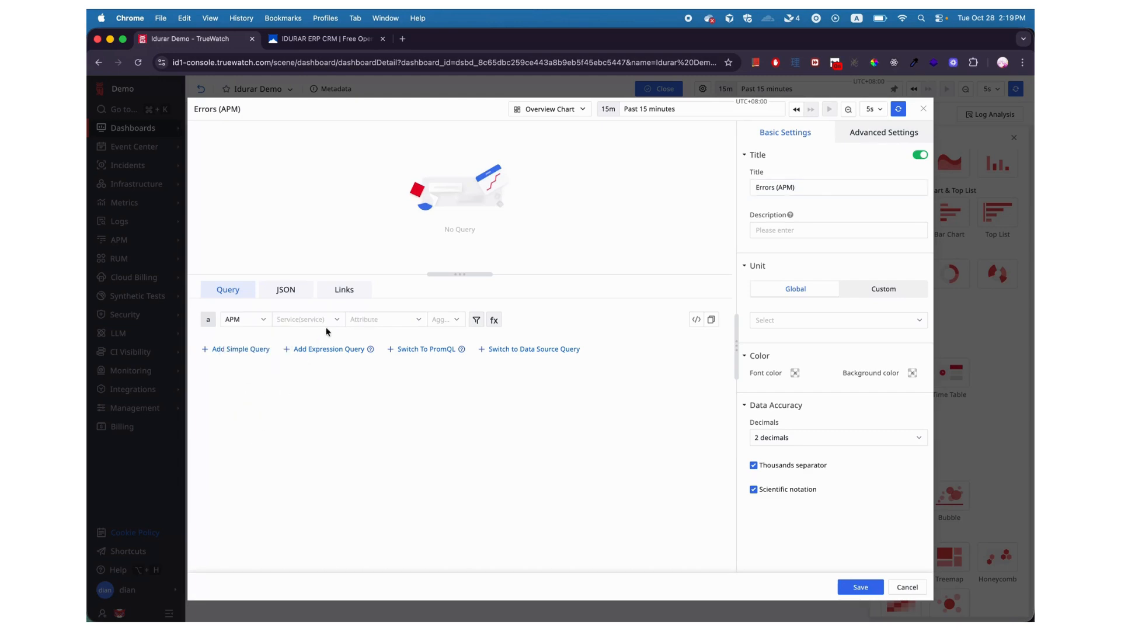
left_click(330, 321)
left_click(300, 341)
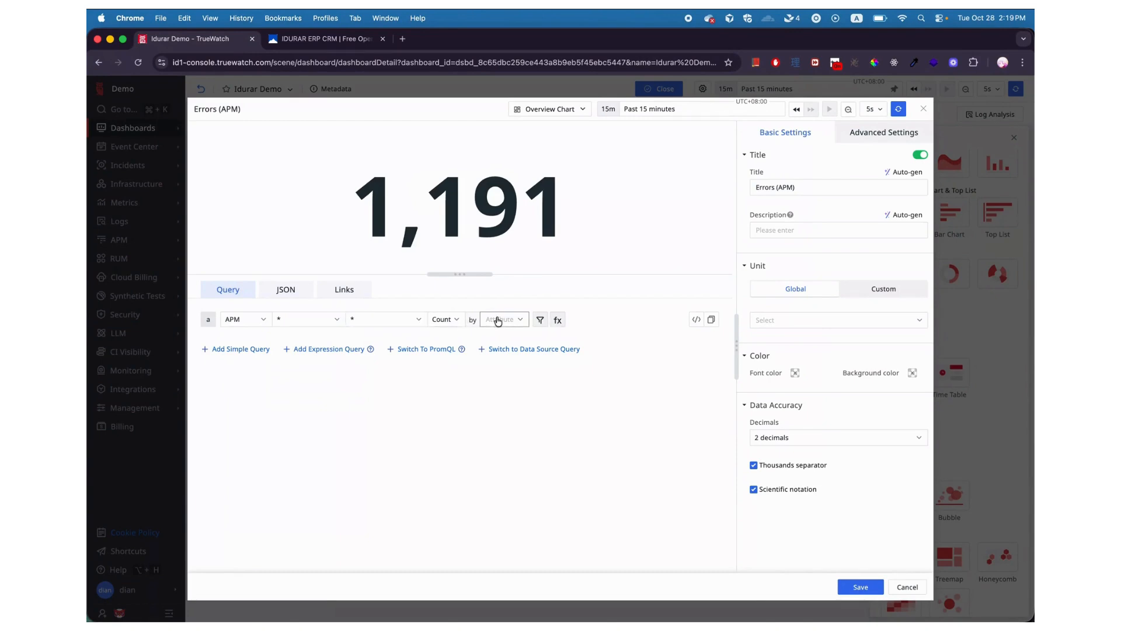
Step: Filter the APM query to status equals error
left_click(540, 319)
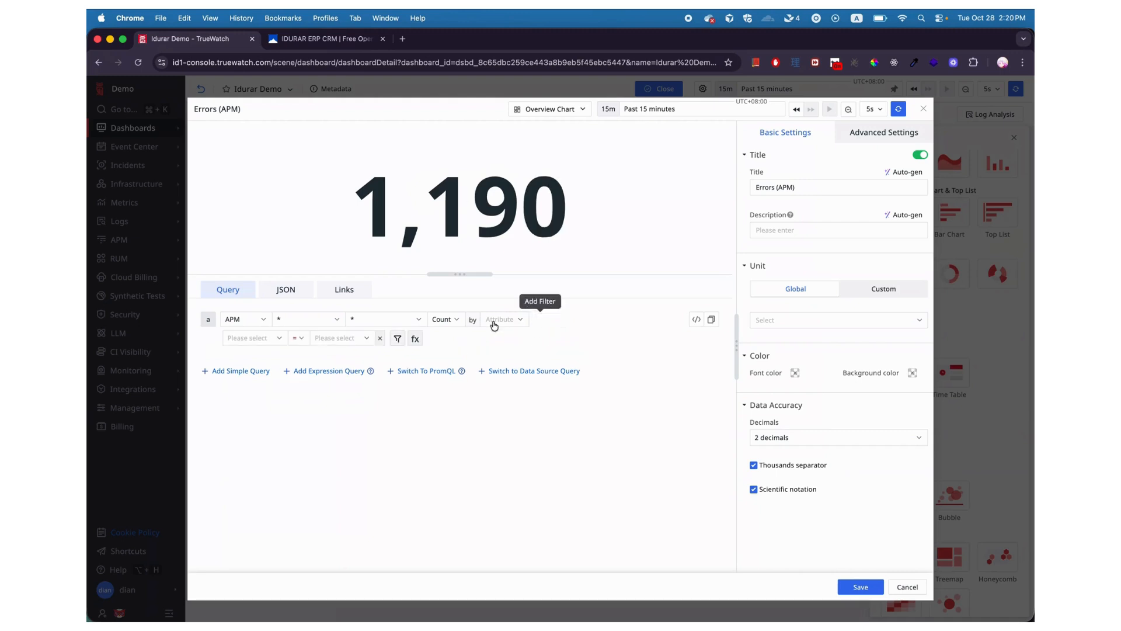
left_click(277, 340)
type("status")
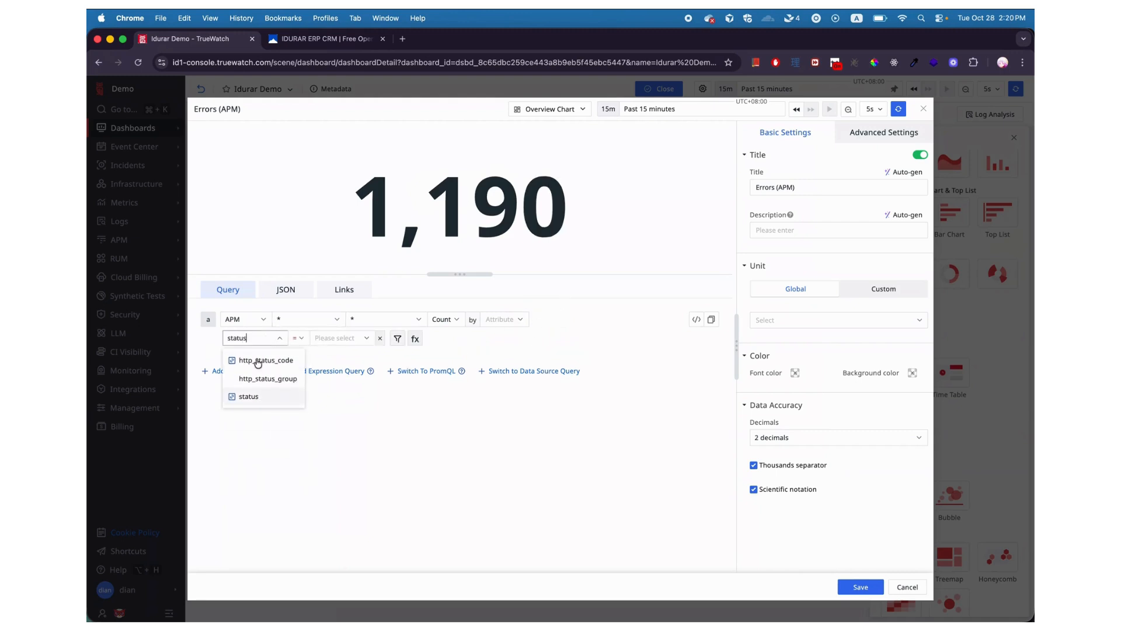
left_click(251, 395)
left_click(327, 338)
type("error")
left_click(339, 359)
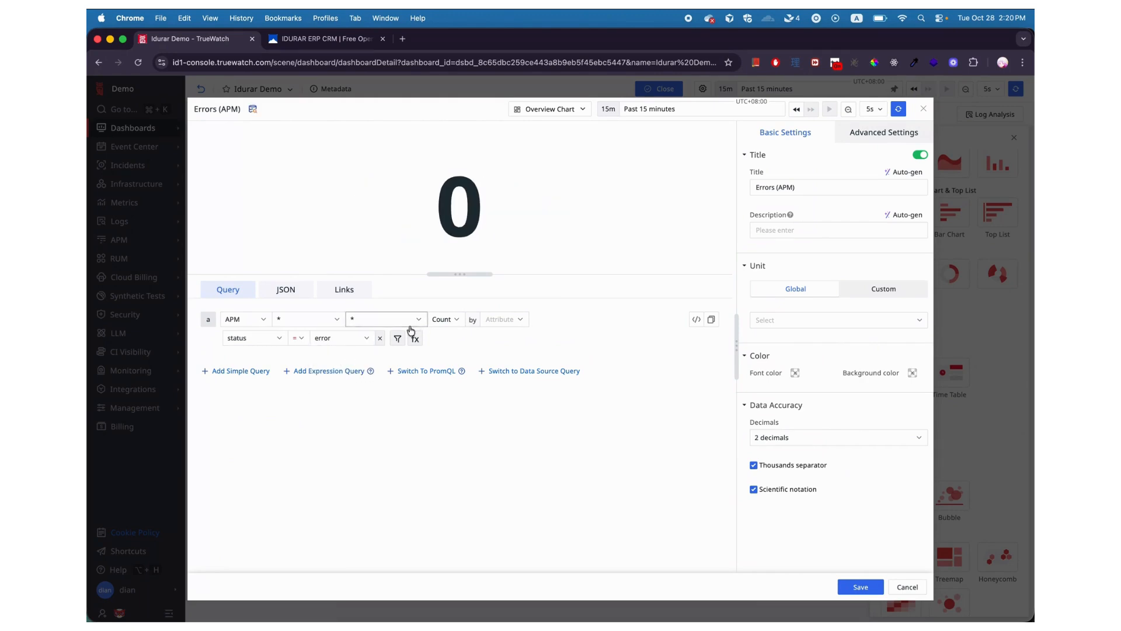
Step: Add an AND condition to the error filter where project_2 equals idurar-demo
left_click(398, 341)
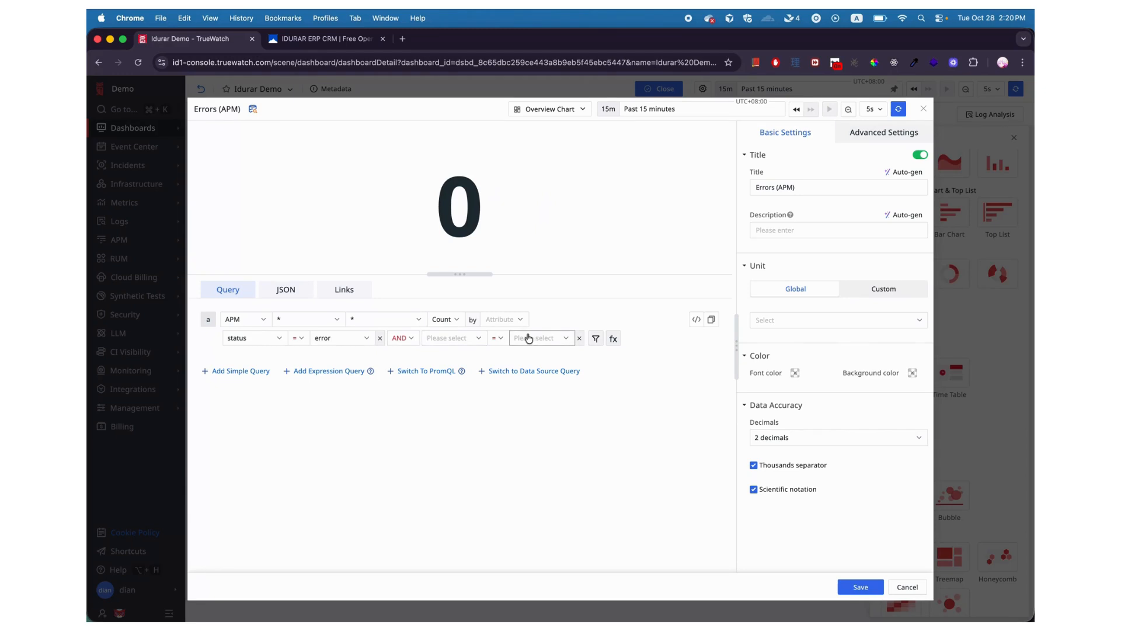
left_click(465, 339)
type("proje")
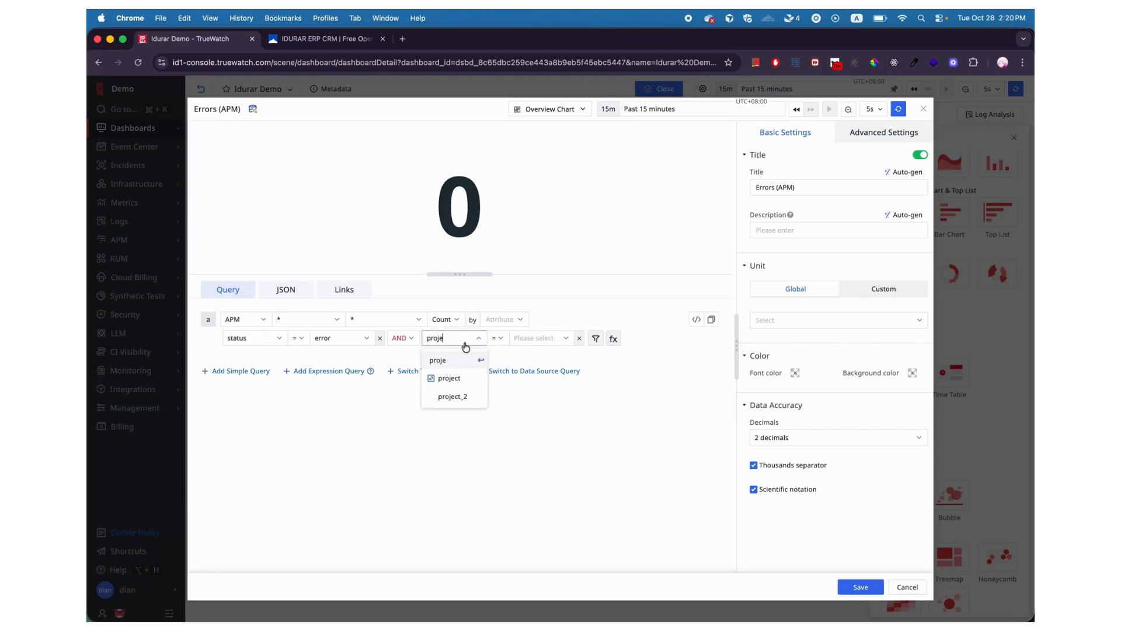
left_click(463, 396)
left_click(570, 345)
left_click(550, 380)
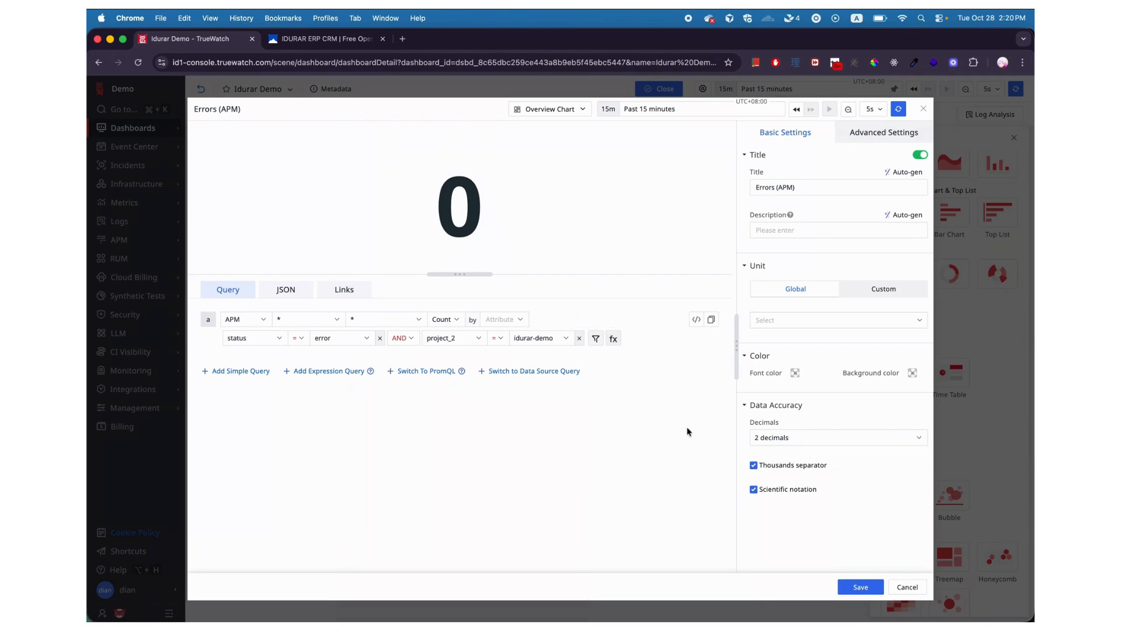
Step: Set the Errors (APM) chart's background color to #FF0000 and save the chart
left_click(766, 361)
left_click(766, 361)
left_click(911, 372)
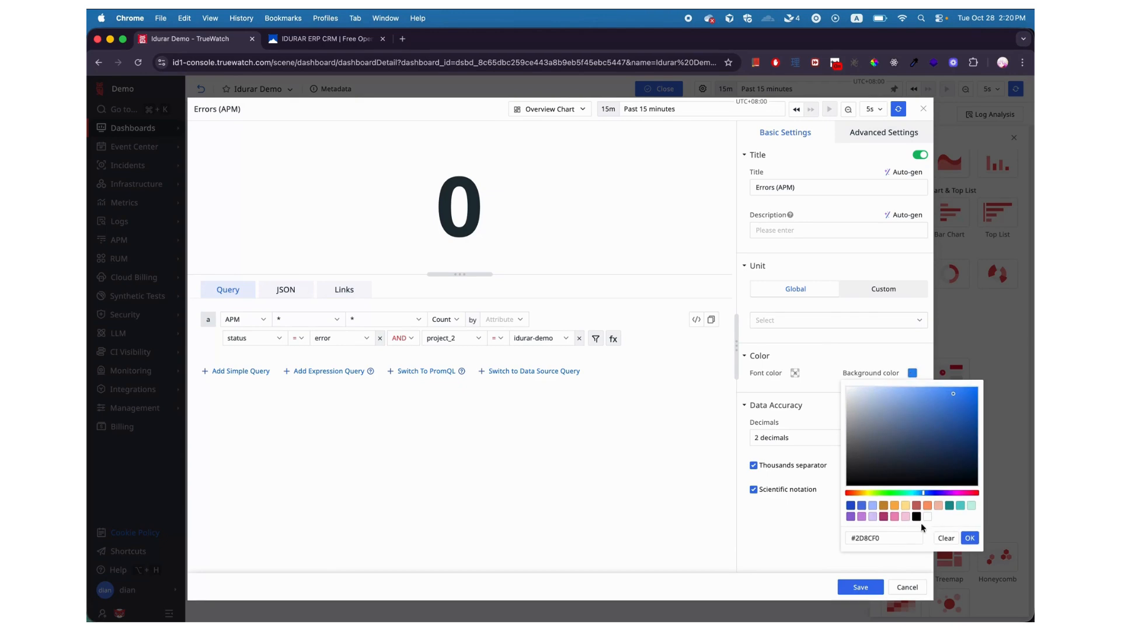
left_click(898, 537)
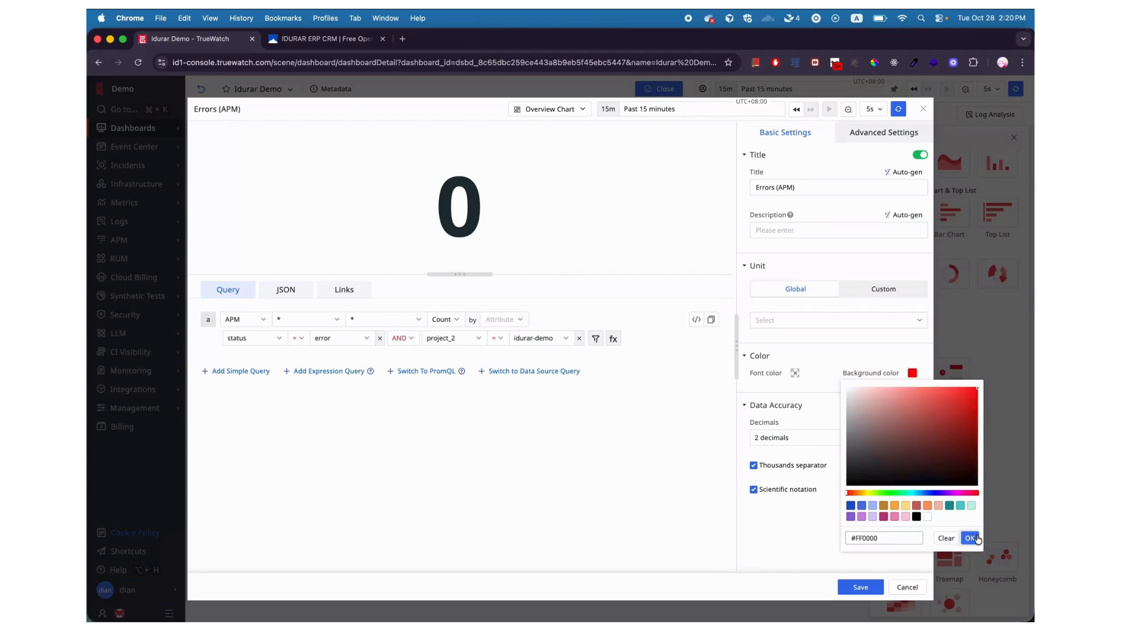
left_click(970, 537)
left_click(858, 585)
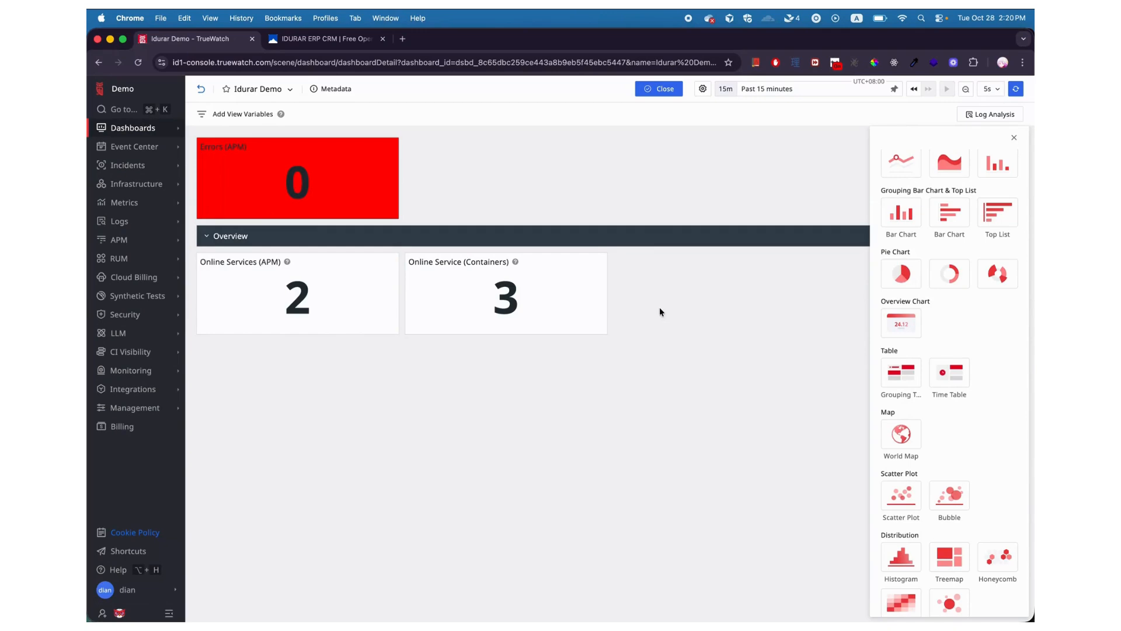
Step: Add a fourth Overview Chart that queries APM data for all services (*)
left_click(903, 333)
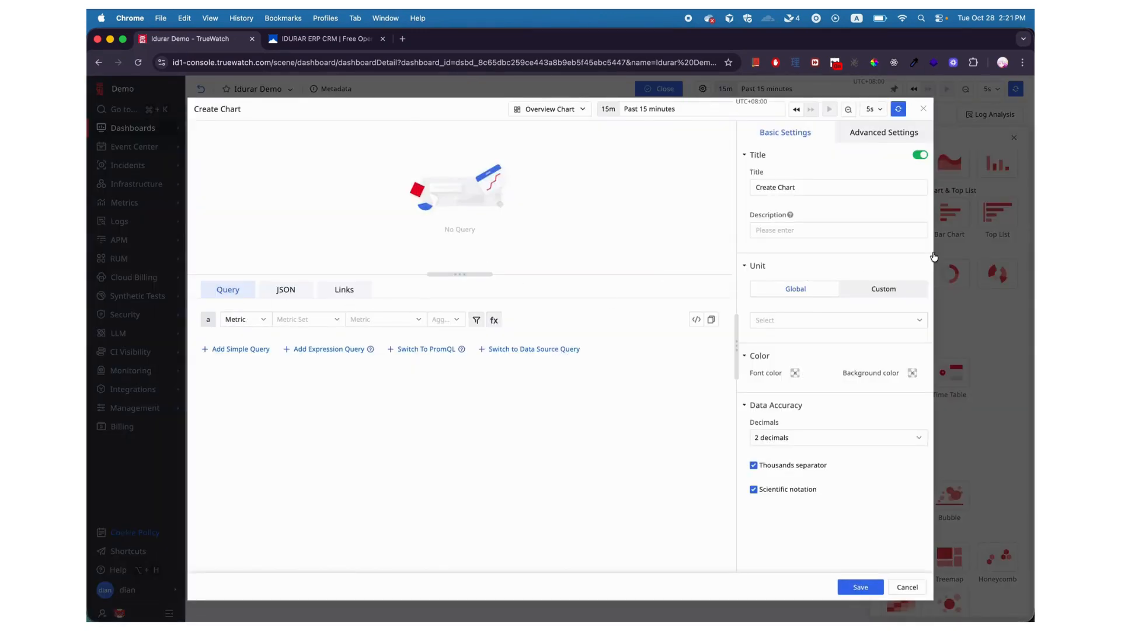
left_click(251, 319)
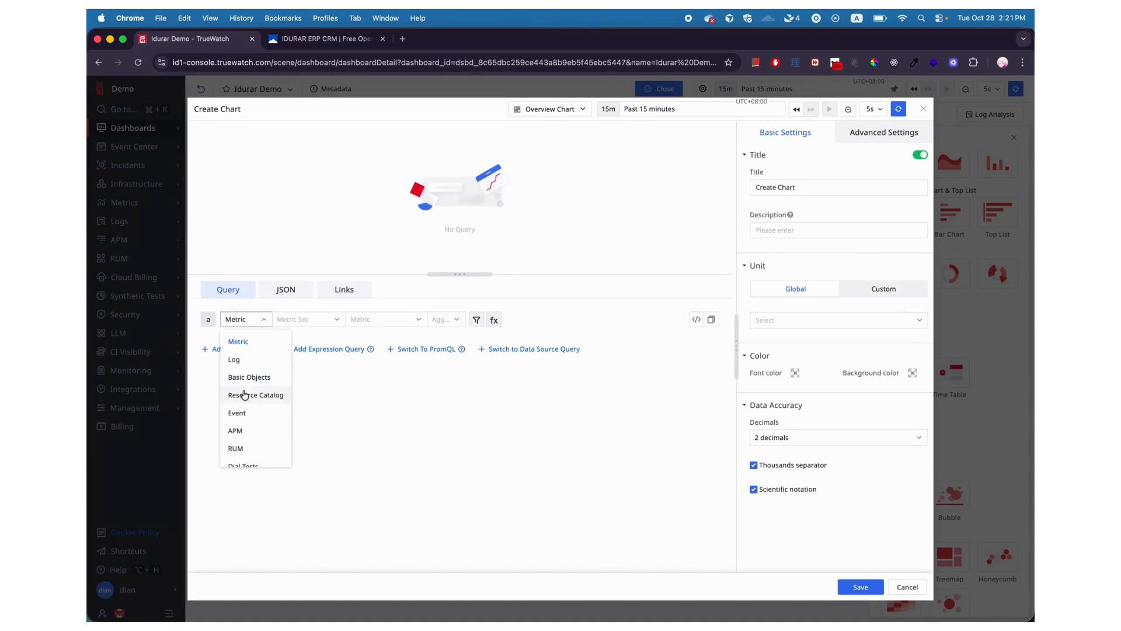
left_click(237, 431)
left_click(334, 325)
left_click(305, 340)
Step: Set the query's attribute to duration with the Max aggregation
left_click(402, 327)
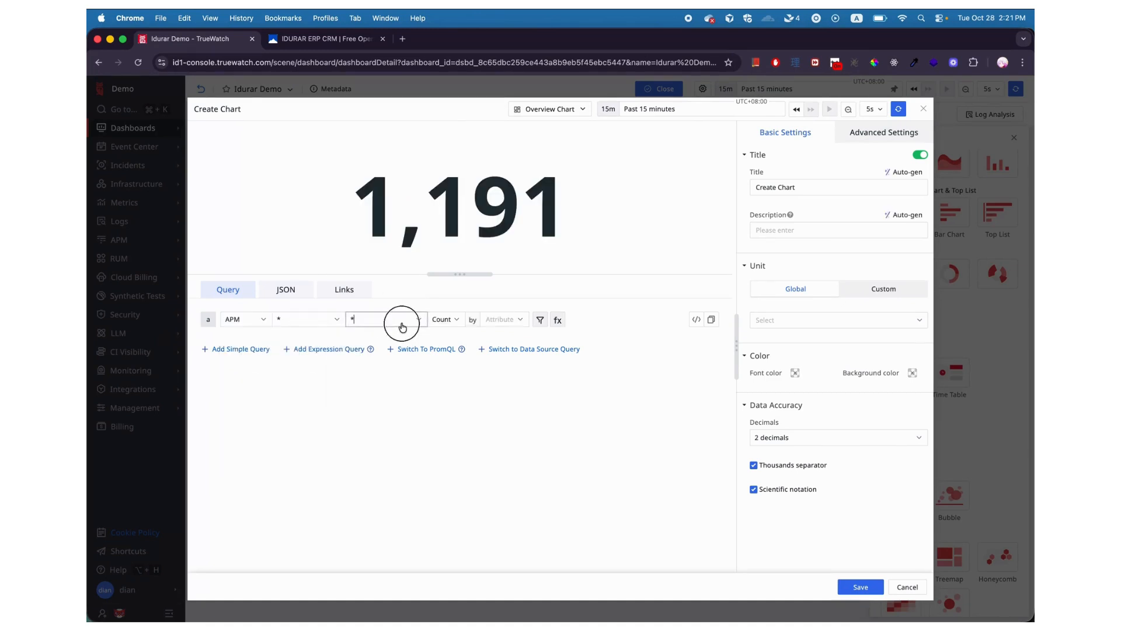
type("duratio")
left_click(400, 358)
left_click(448, 321)
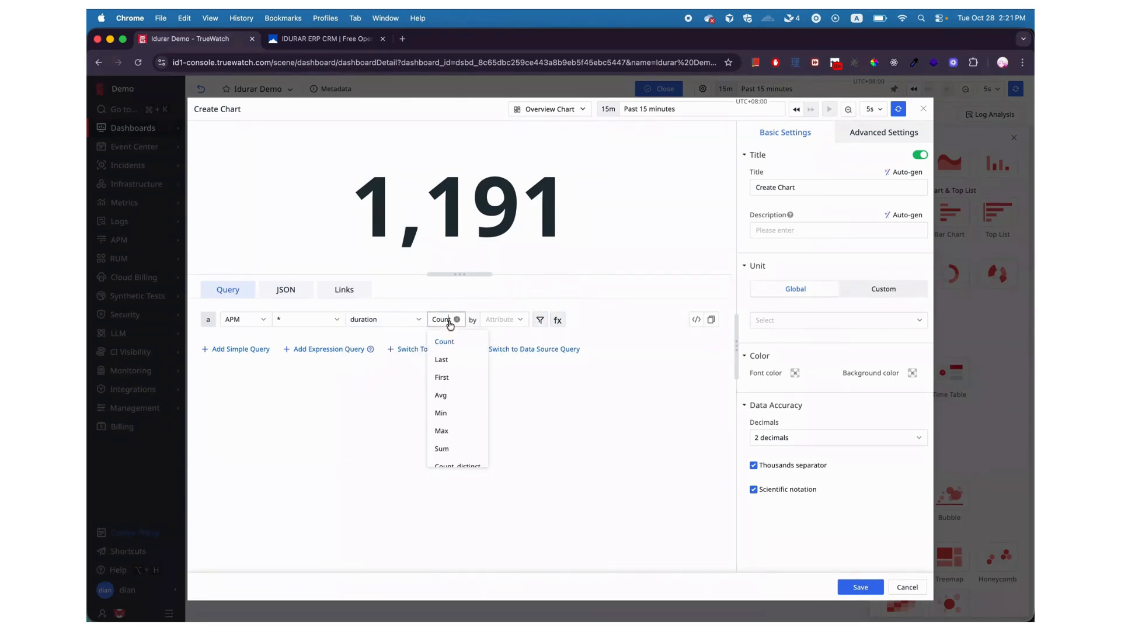
left_click(454, 432)
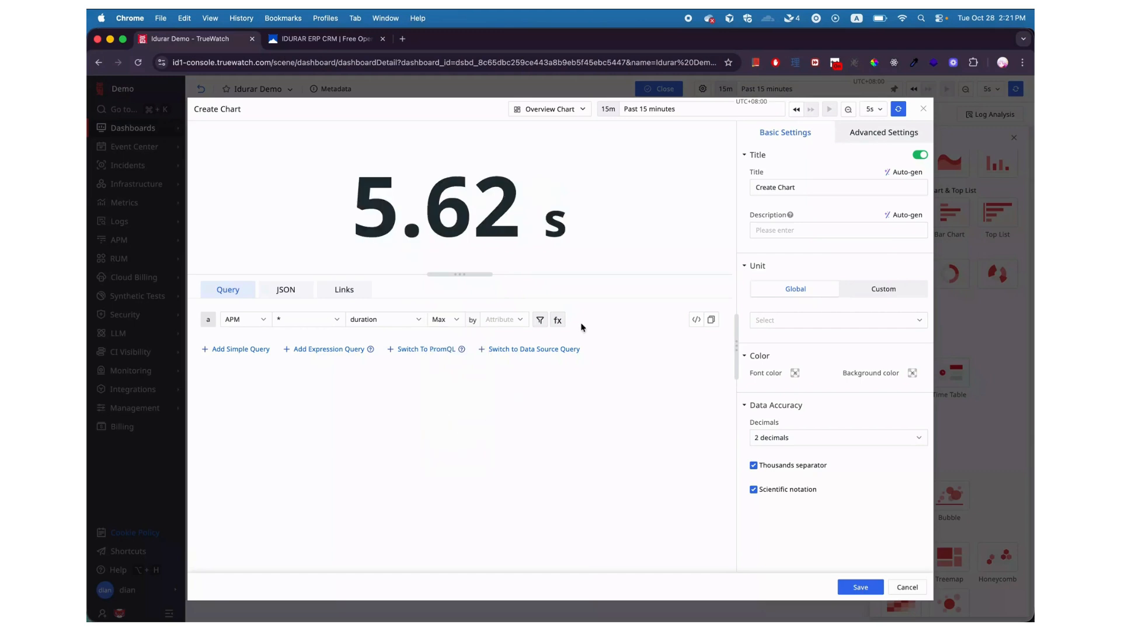
Step: Filter the duration query to project_2 equals idurar-demo
left_click(541, 321)
left_click(280, 338)
type("proj")
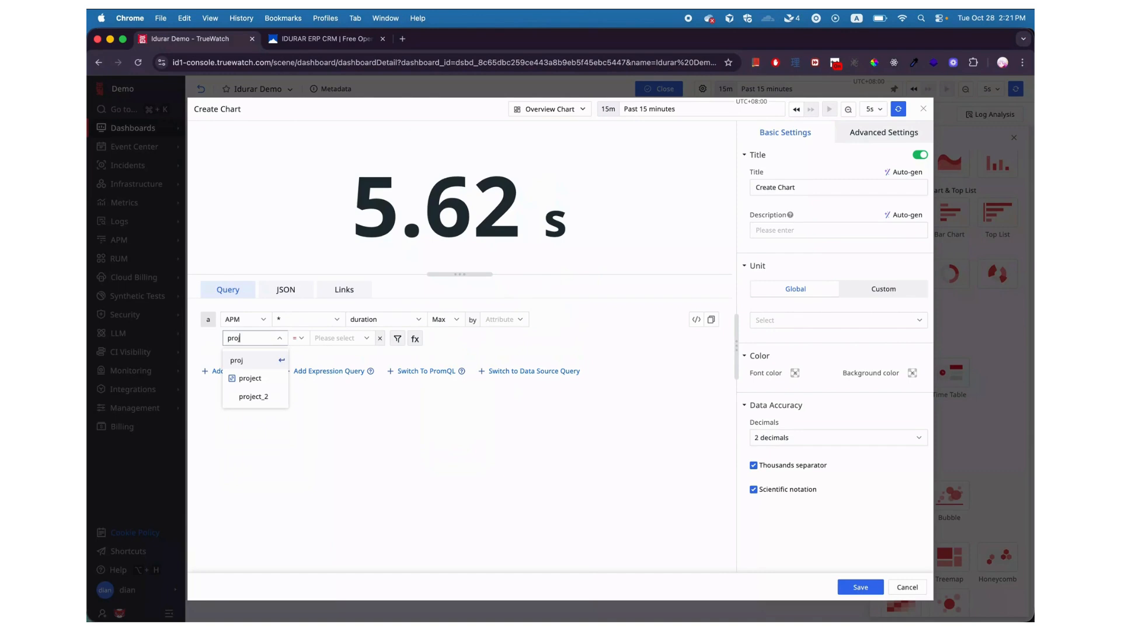
left_click(251, 396)
left_click(369, 338)
left_click(344, 388)
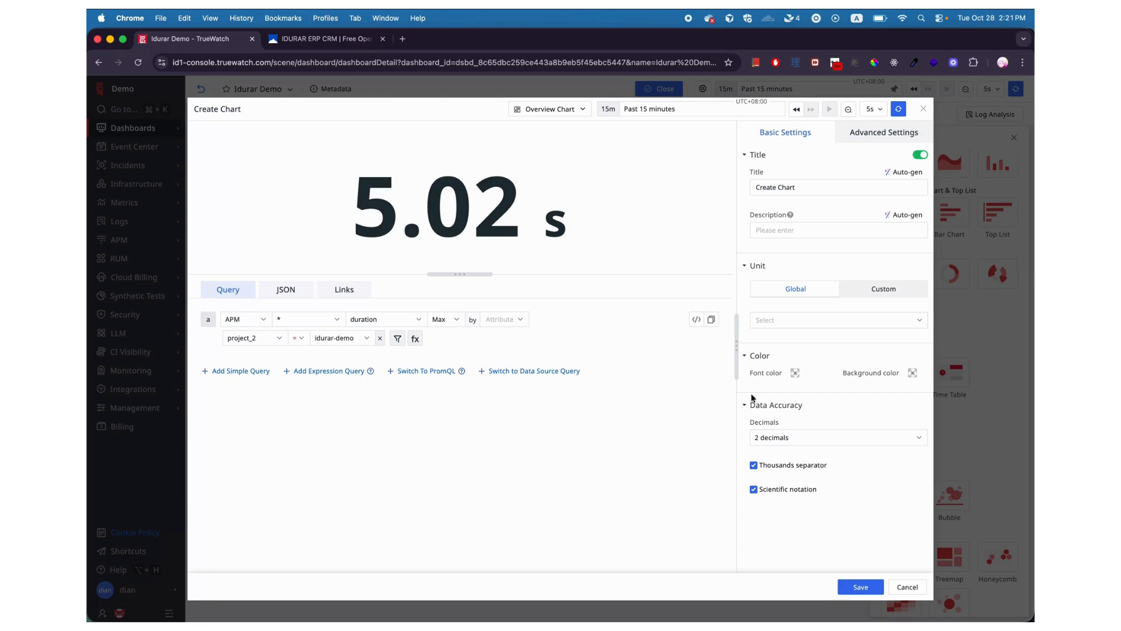
Step: Set the duration chart's background color to #FF0000 and save the chart
left_click(912, 372)
left_click(894, 537)
key("BackSpace")
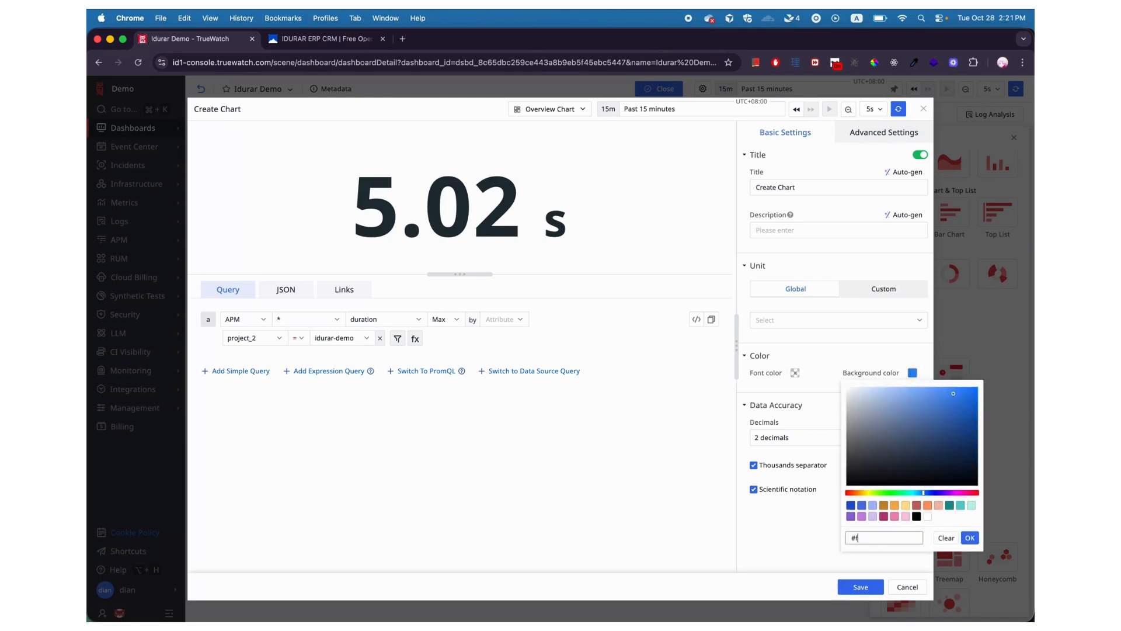
type("ff0000")
left_click(970, 538)
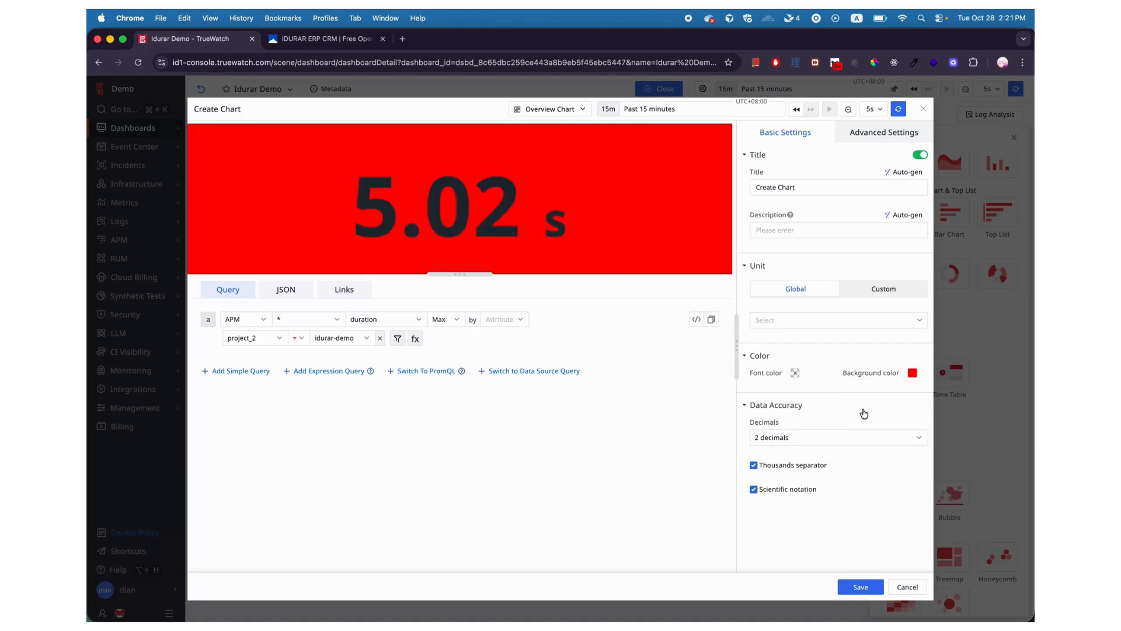
left_click(861, 586)
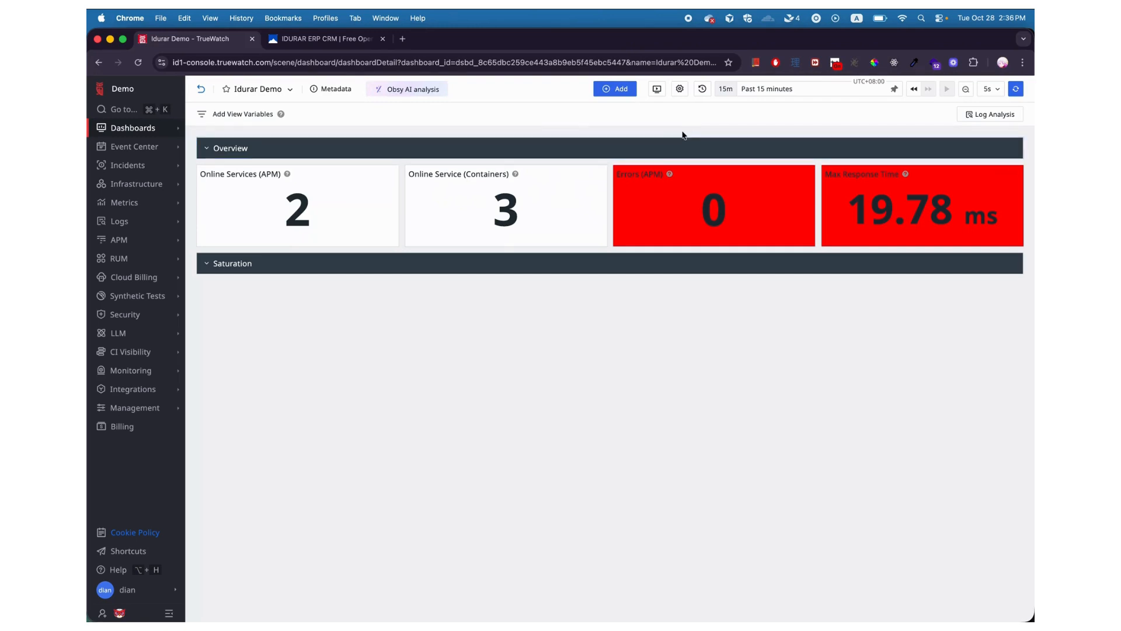
Step: Collapse the Overview group and add a Honeycomb chart titled Containers CPU Usage
mouse_move(670, 177)
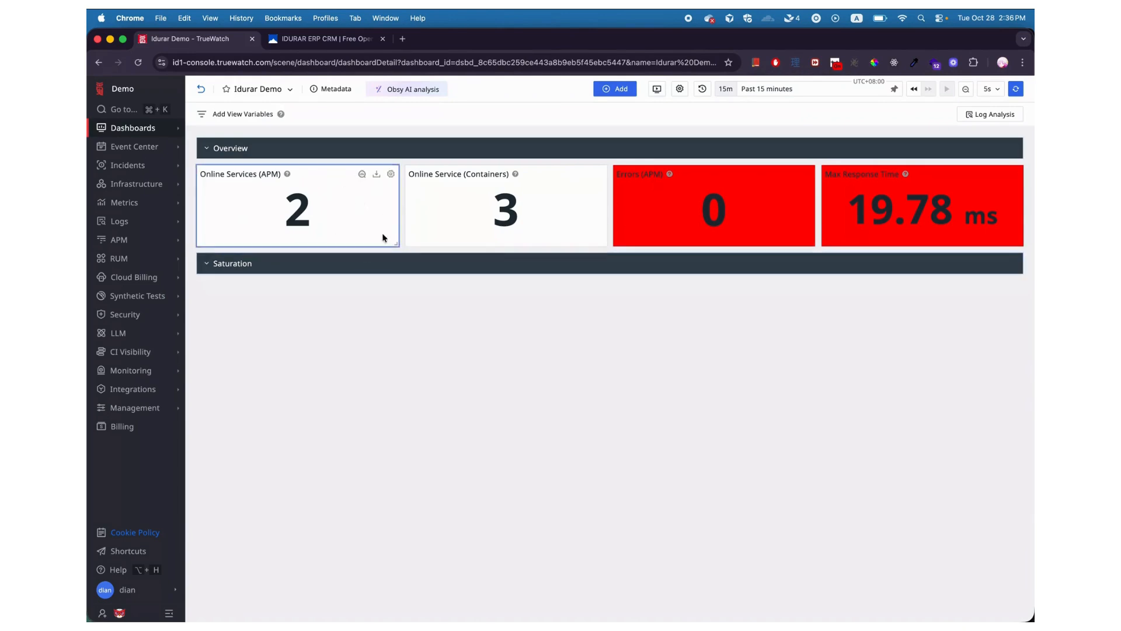
left_click(206, 148)
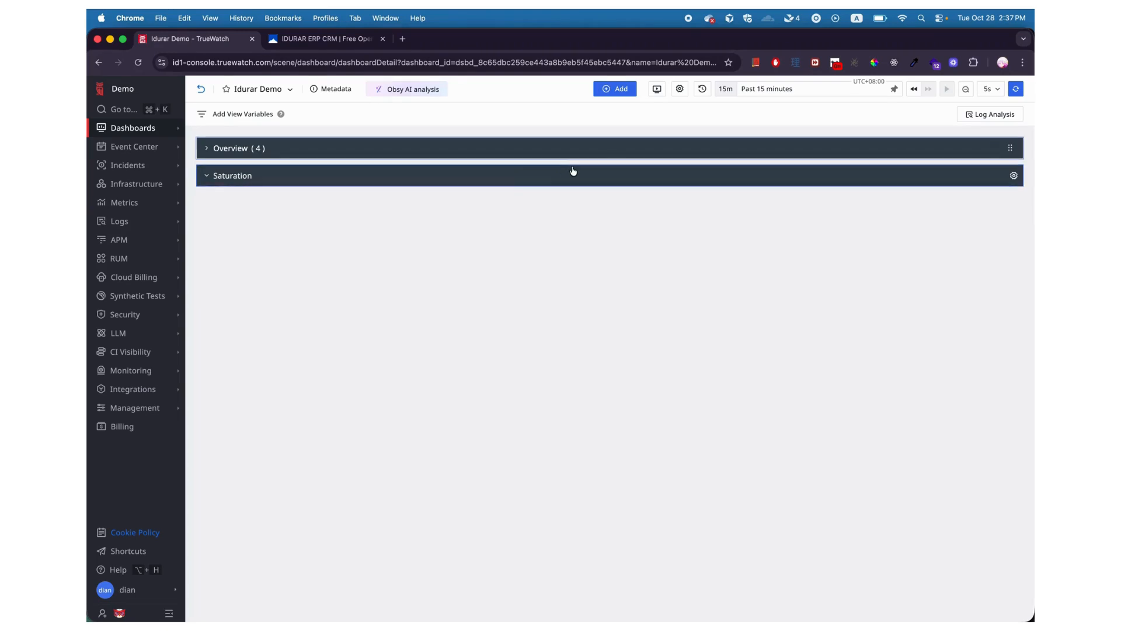
left_click(619, 91)
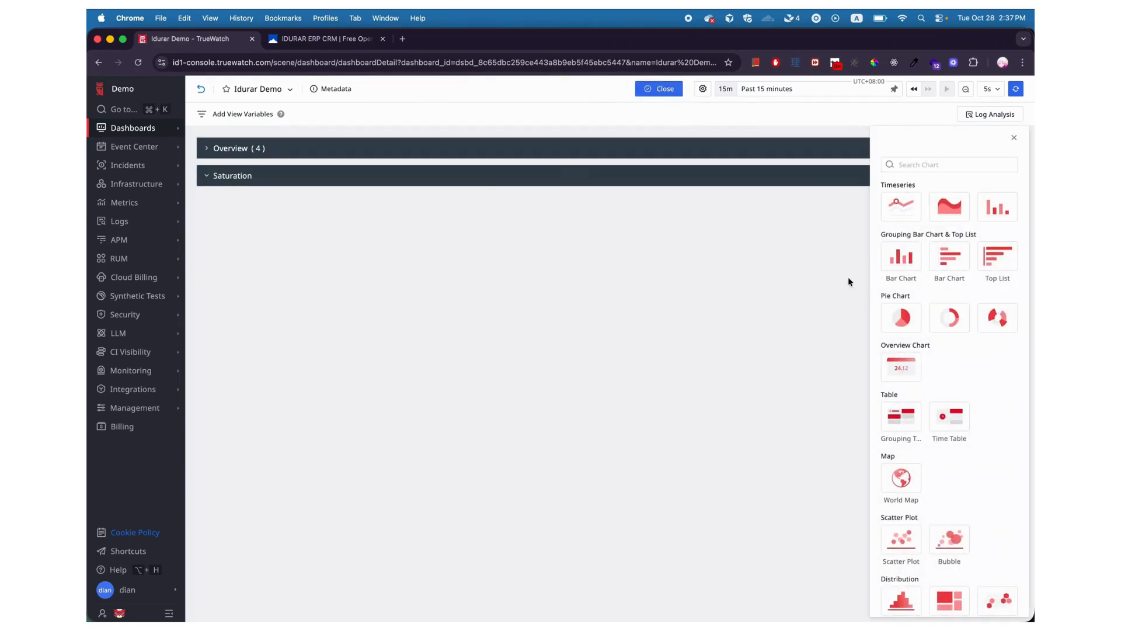
scroll(968, 396, "down", 5)
left_click(1000, 417)
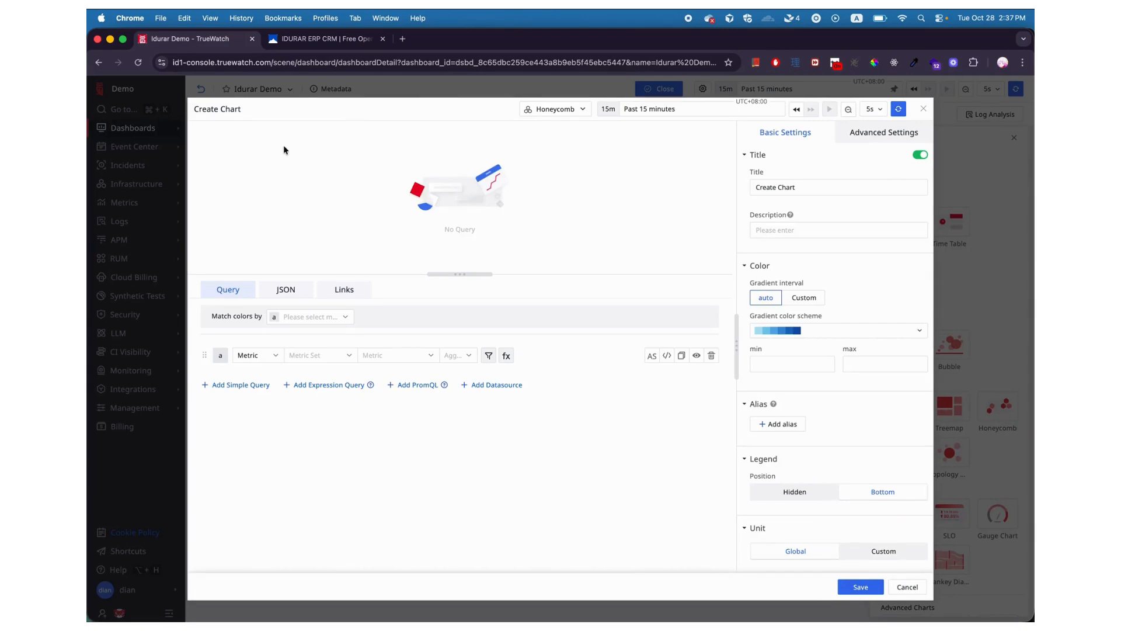
left_click(802, 188)
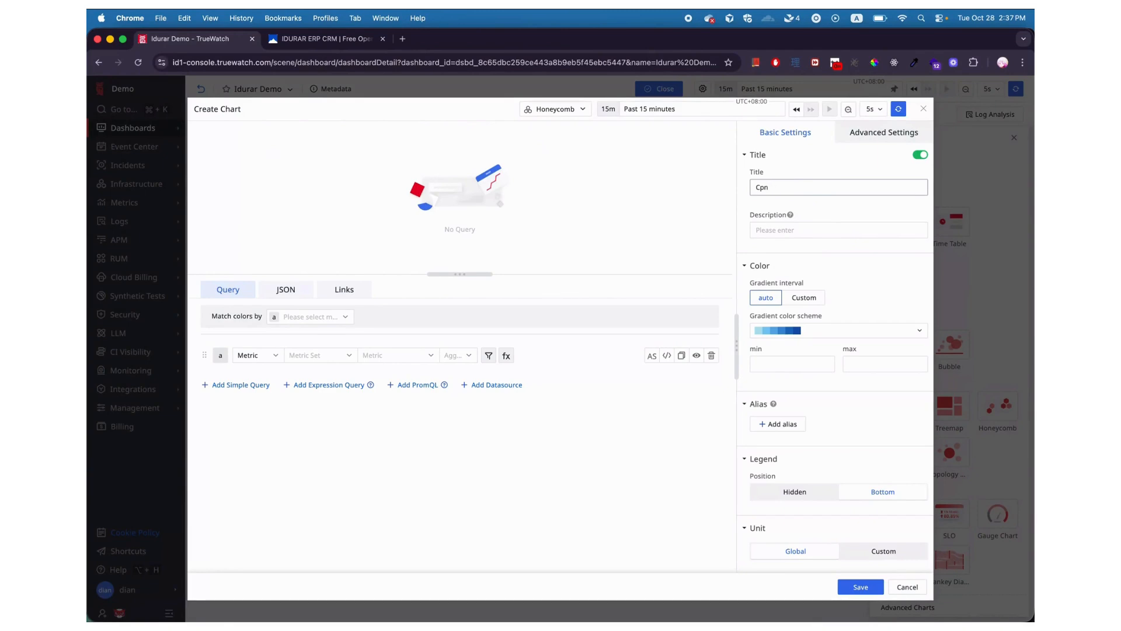
type("Containers CPU Usage")
Step: Query the cpu_usage metric from the Docker containers metric set for the honeycomb chart
left_click(269, 357)
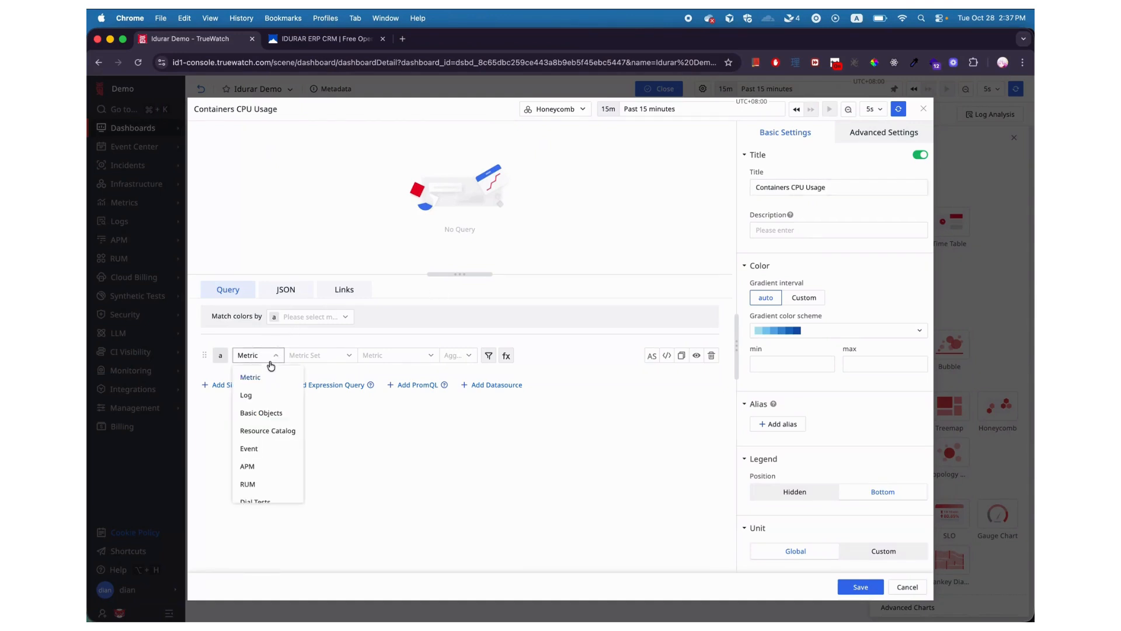
left_click(300, 356)
type("docke")
left_click(319, 399)
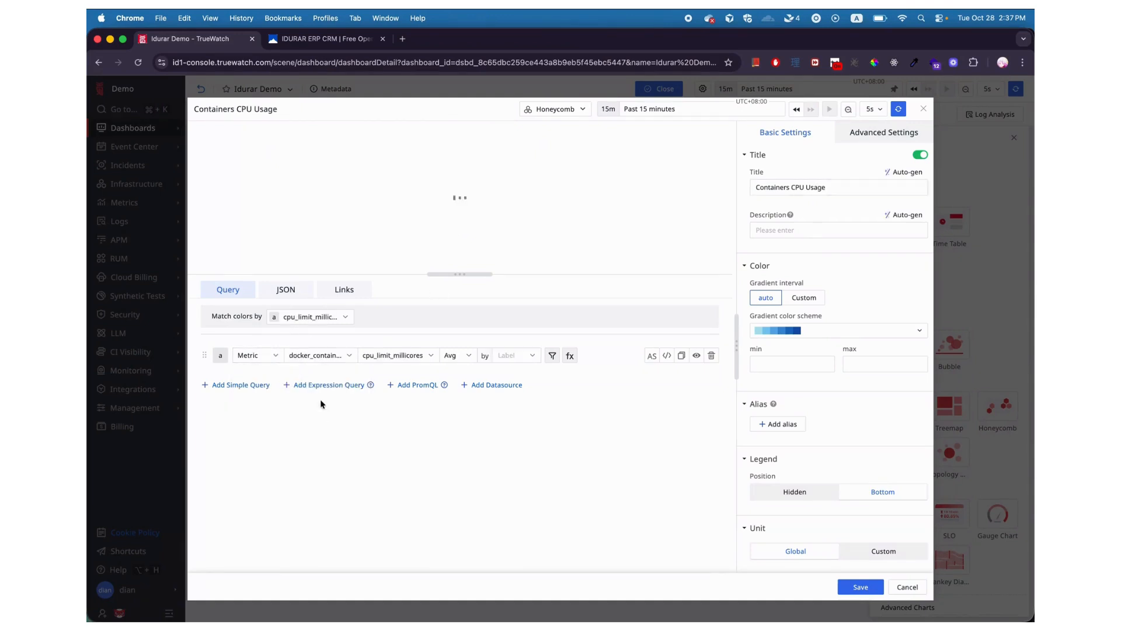
left_click(433, 357)
left_click(383, 430)
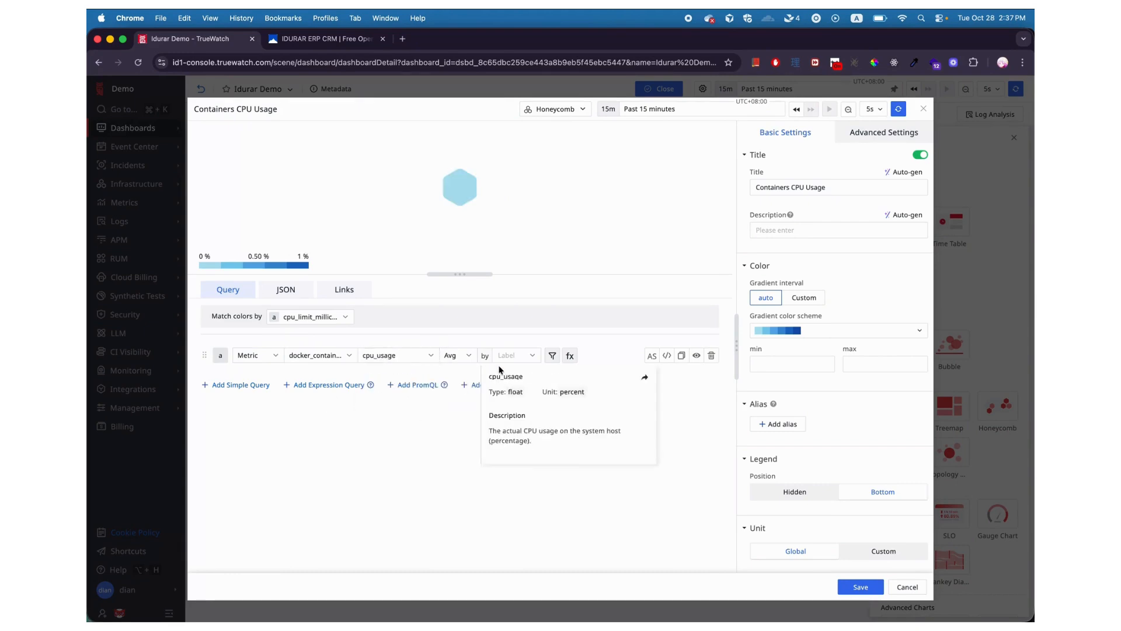
Step: Group the CPU usage query by container_name
left_click(533, 356)
type("contain")
left_click(525, 395)
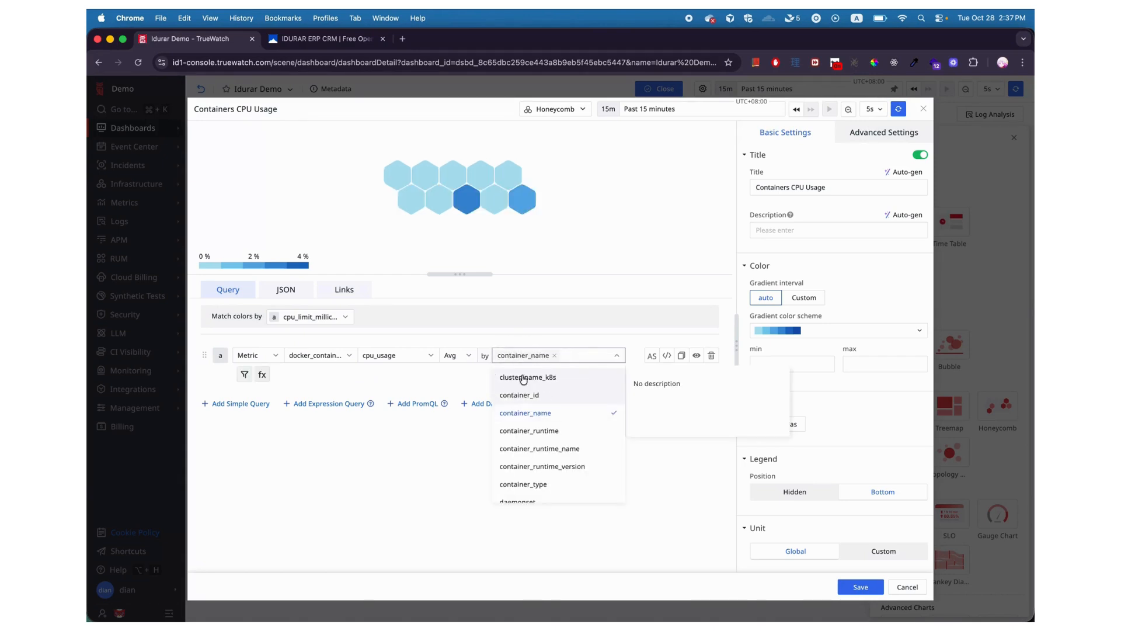
Step: Filter the CPU usage query to the namespace idurar-demo
left_click(244, 374)
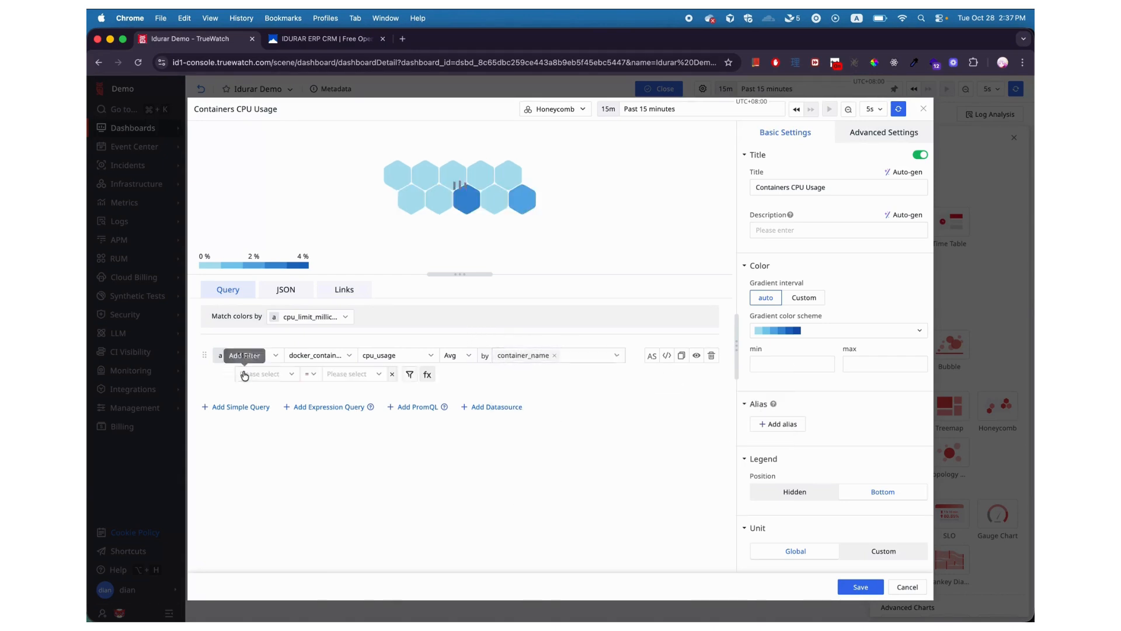
left_click(281, 377)
type("namespac")
left_click(260, 413)
left_click(365, 369)
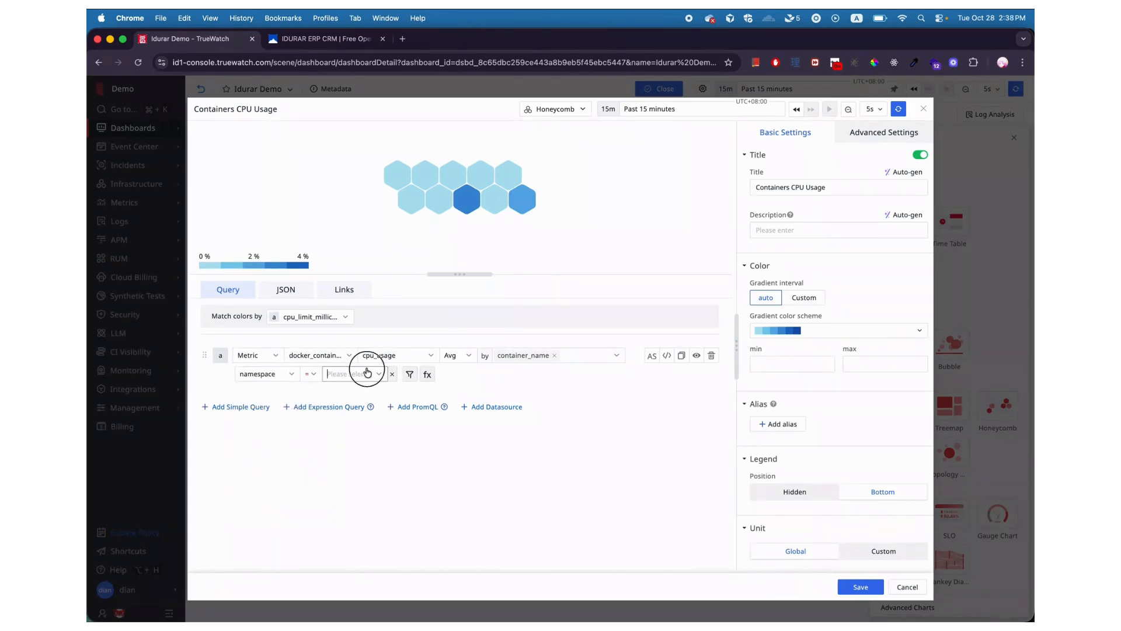
type("idu")
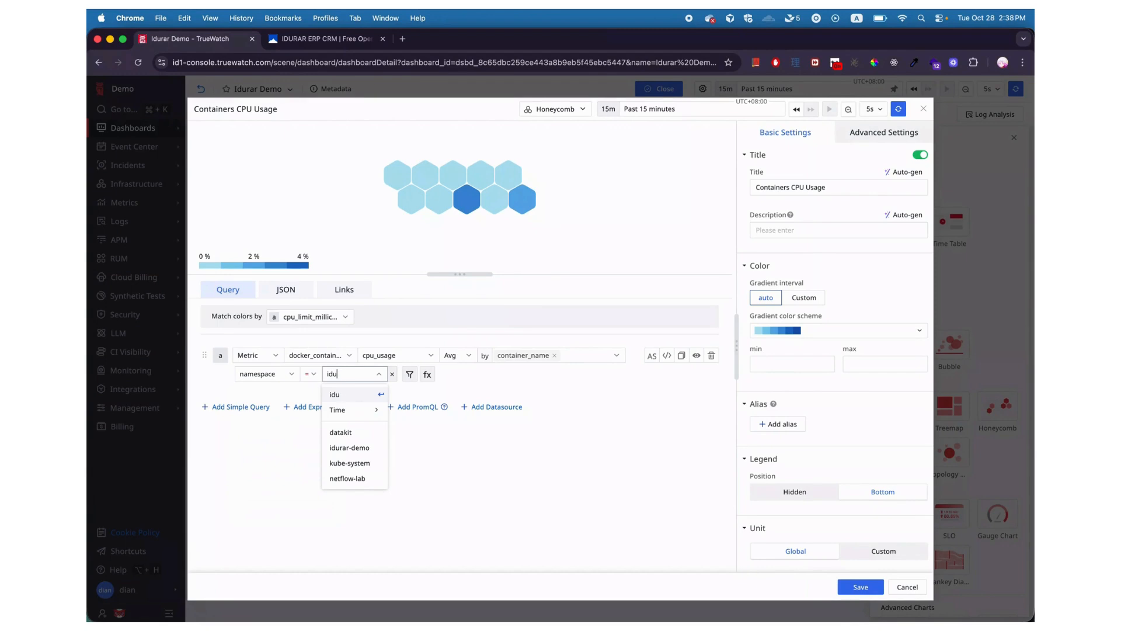
type("far-demo")
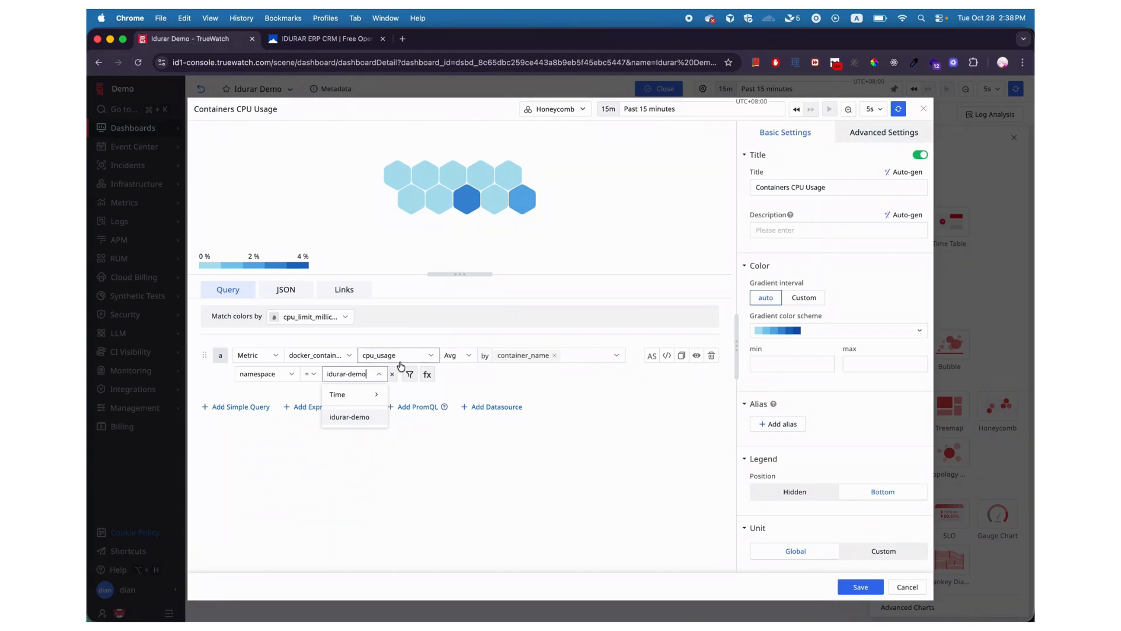
left_click(471, 392)
left_click(374, 373)
left_click(363, 418)
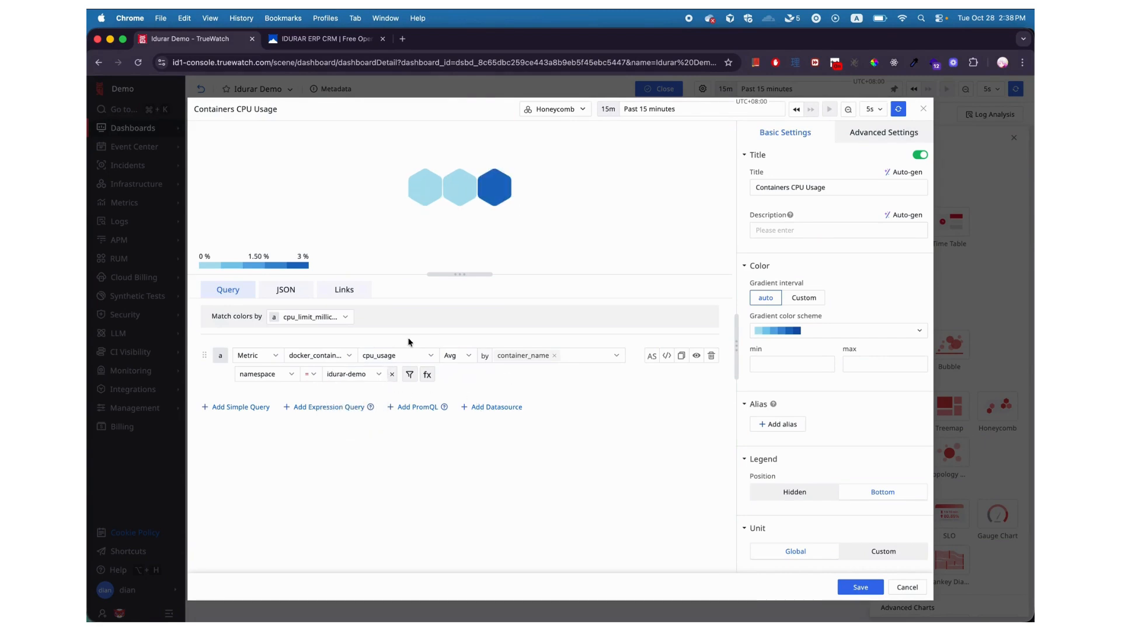
Step: Add an OR condition to the query filter so it also matches the namespace datakit
left_click(409, 374)
left_click(414, 373)
left_click(411, 414)
left_click(450, 373)
type("namespace")
left_click(467, 395)
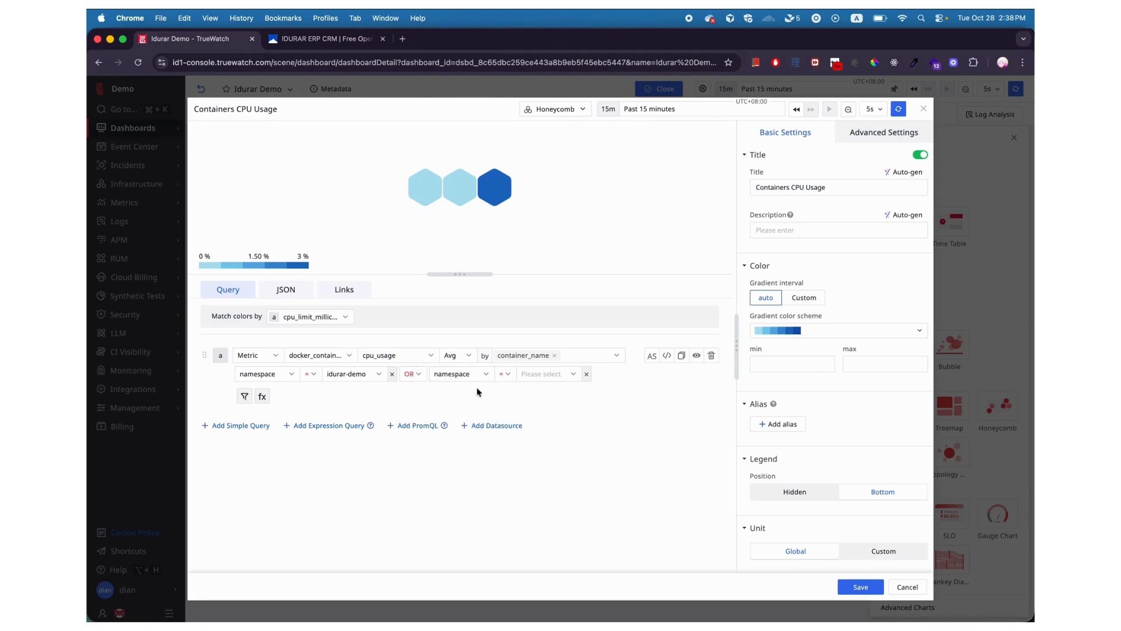
left_click(537, 374)
type("da")
left_click(543, 432)
left_click(607, 407)
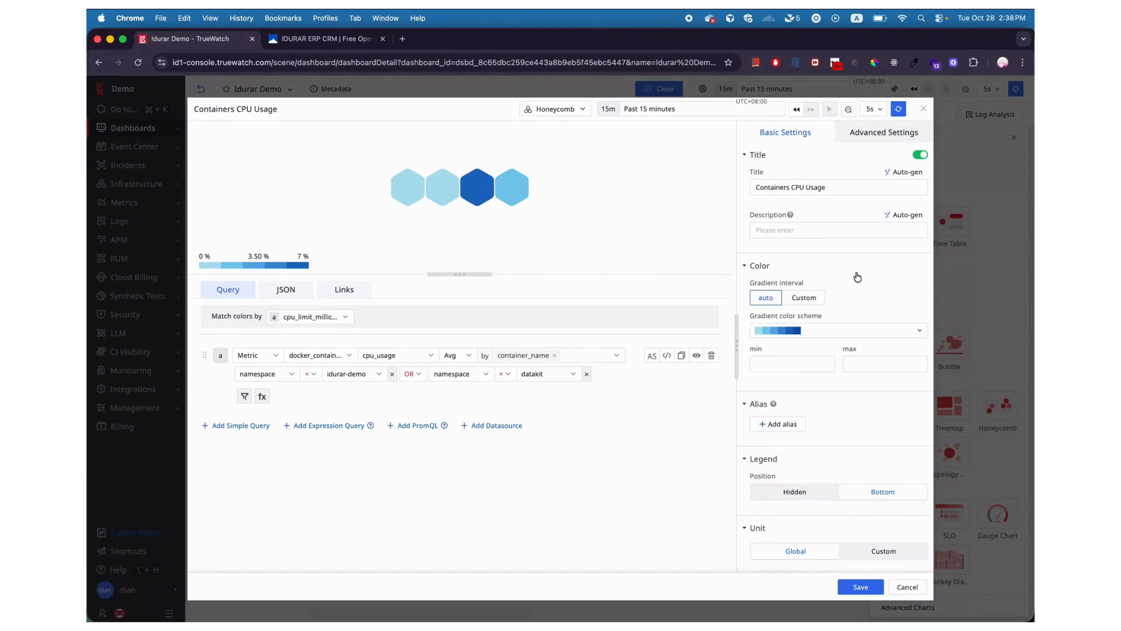
Step: Switch the gradient interval to custom and set the first color level's upper limit to 20
left_click(805, 297)
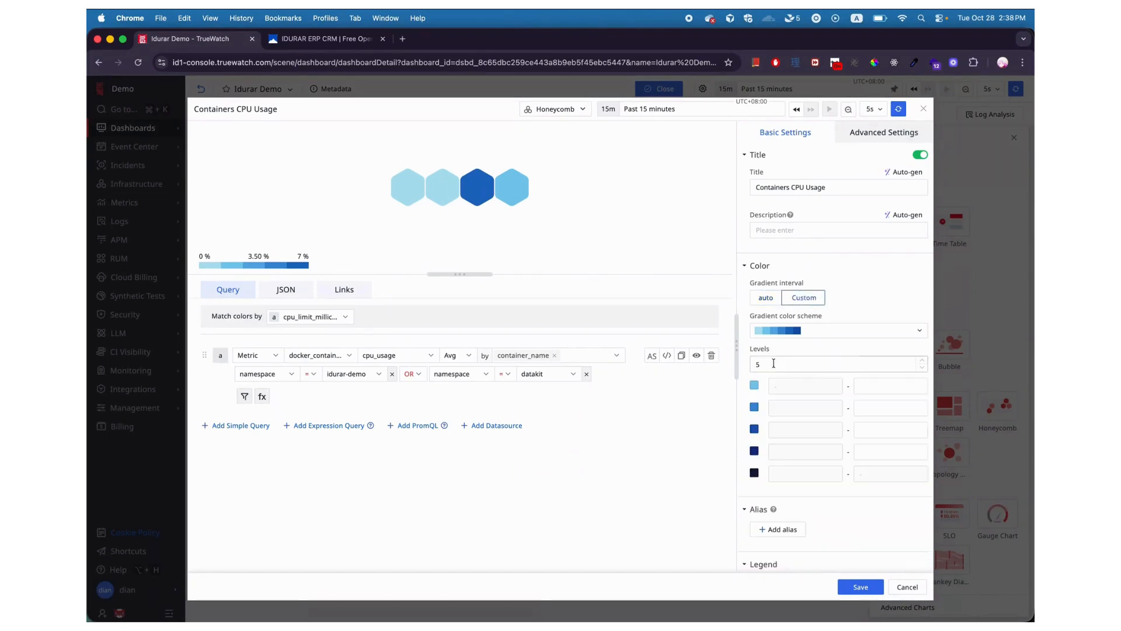
left_click(754, 385)
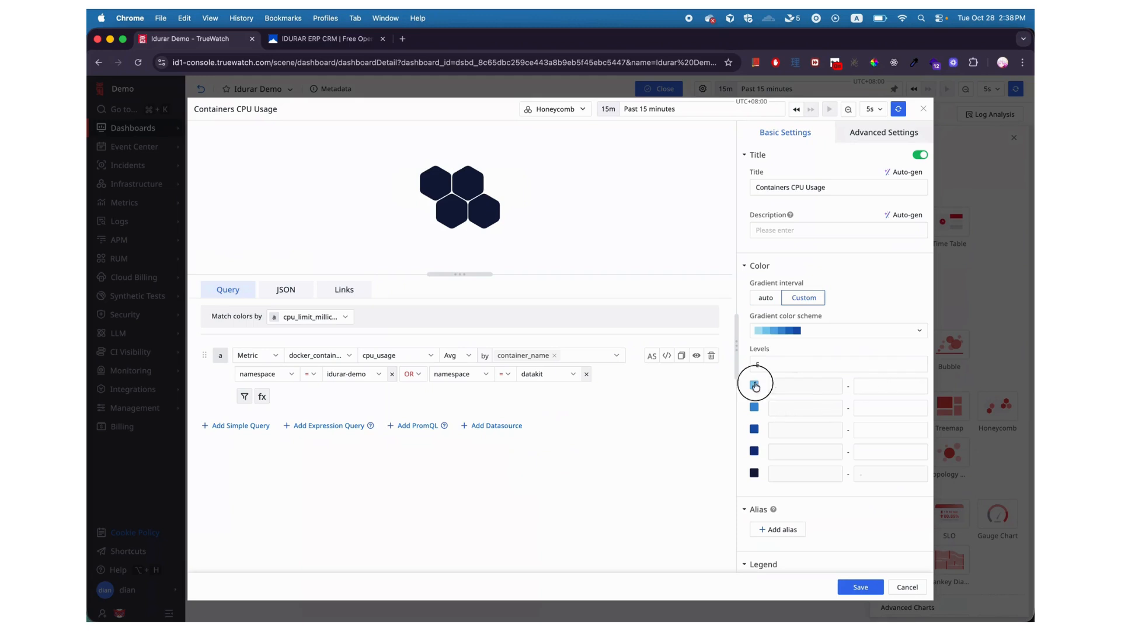
left_click(791, 517)
left_click(873, 386)
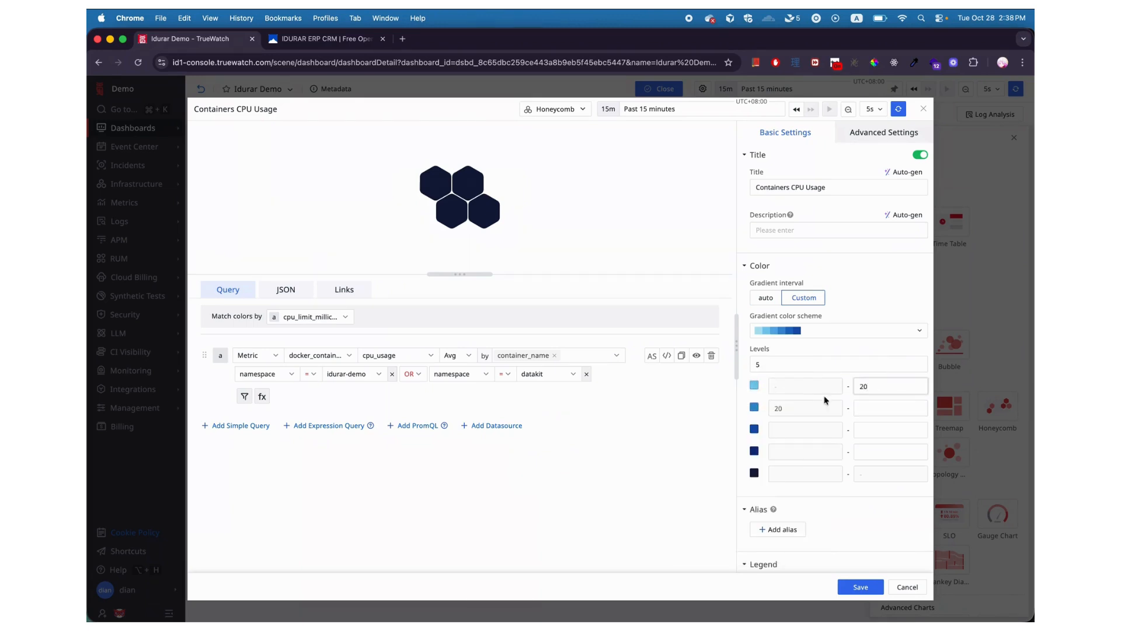
Step: Color the second level orange and set its upper limit to 40
left_click(754, 407)
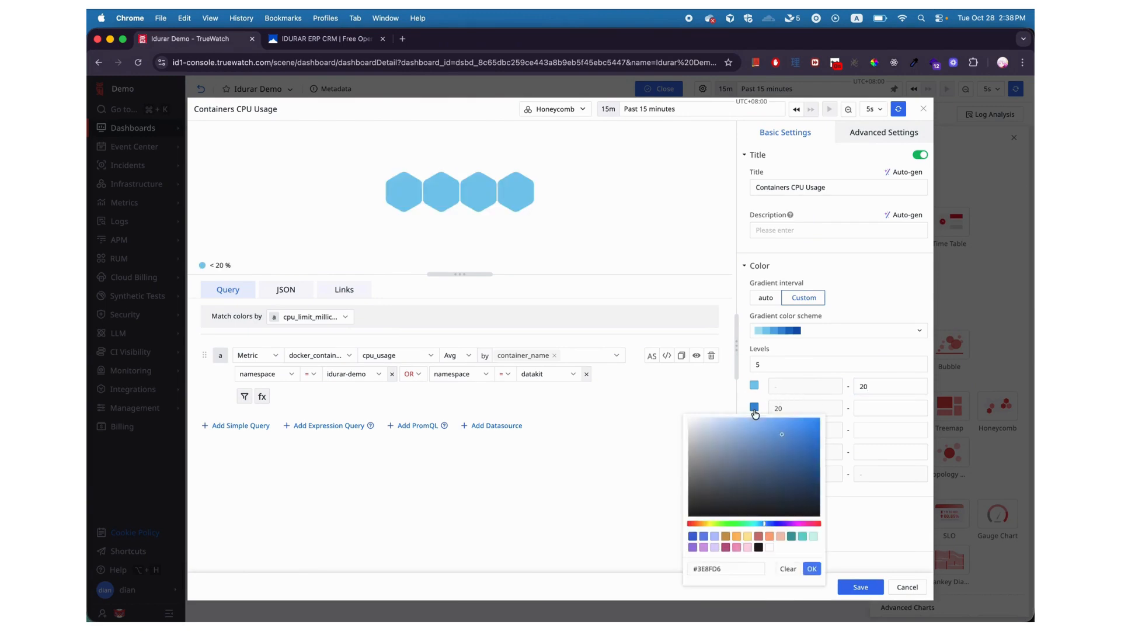
left_click(769, 539)
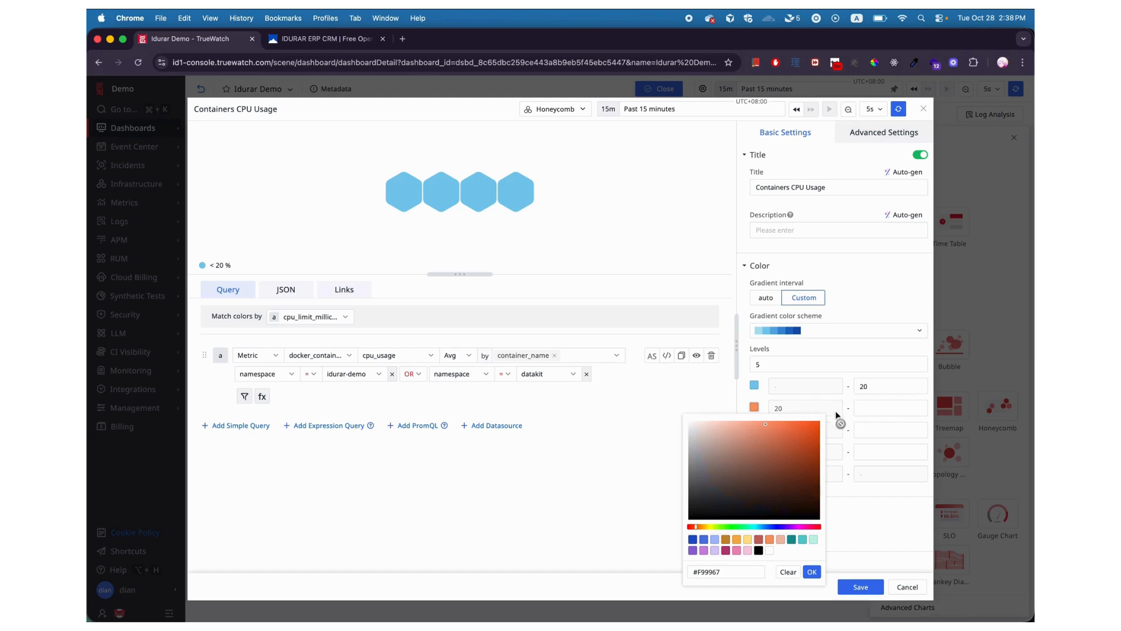
left_click(814, 573)
left_click(876, 408)
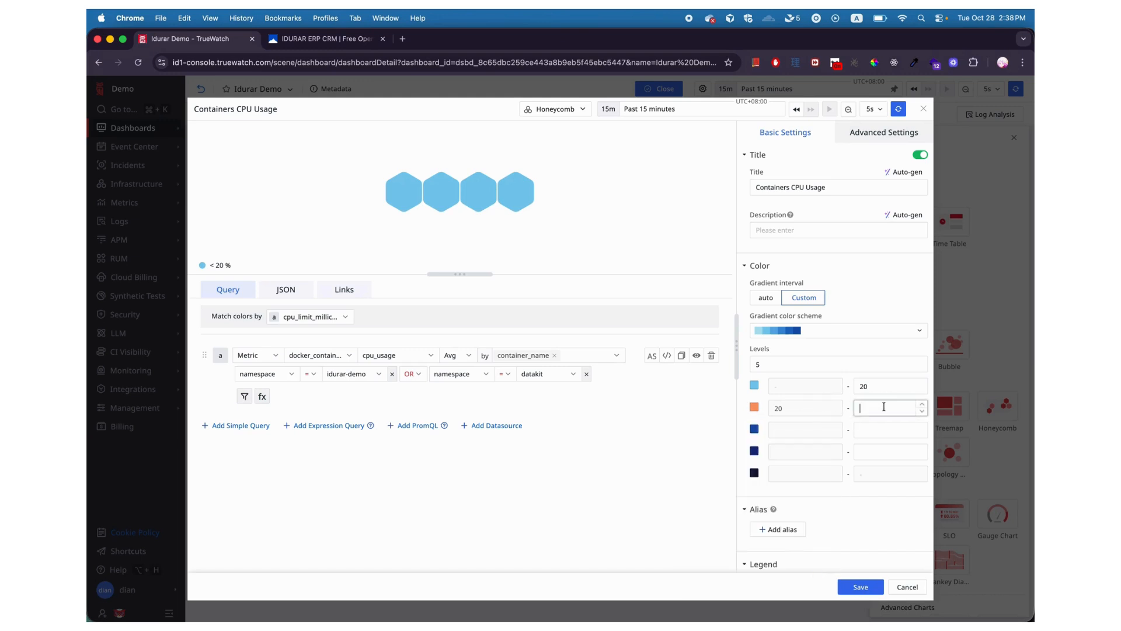
Step: Color the third level light pink and set its upper limit to 60
left_click(754, 429)
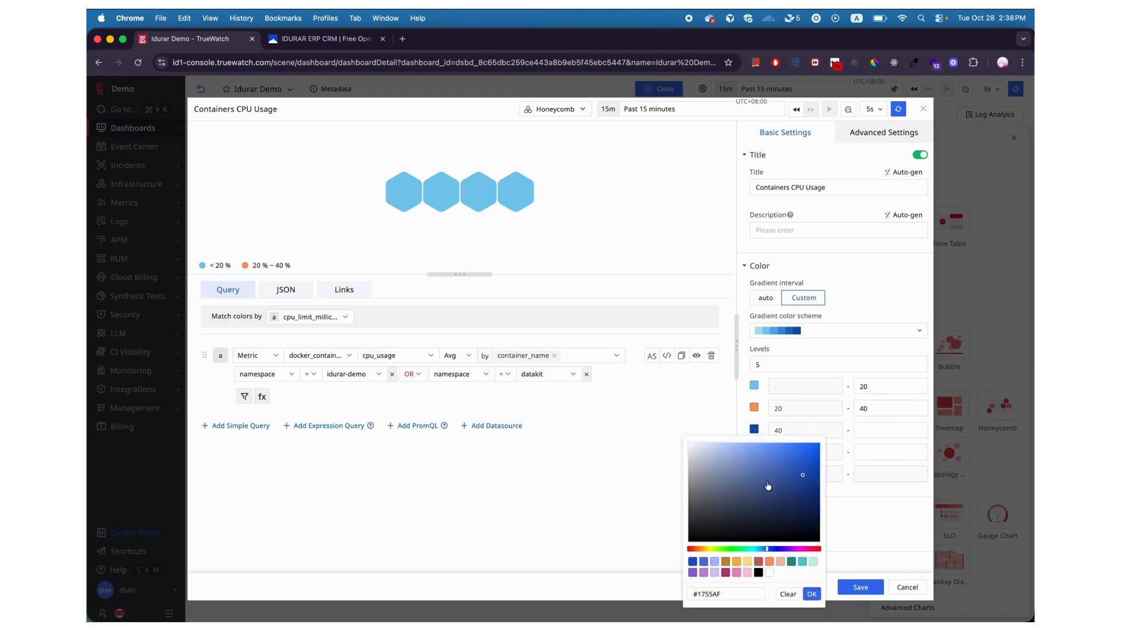
left_click(726, 573)
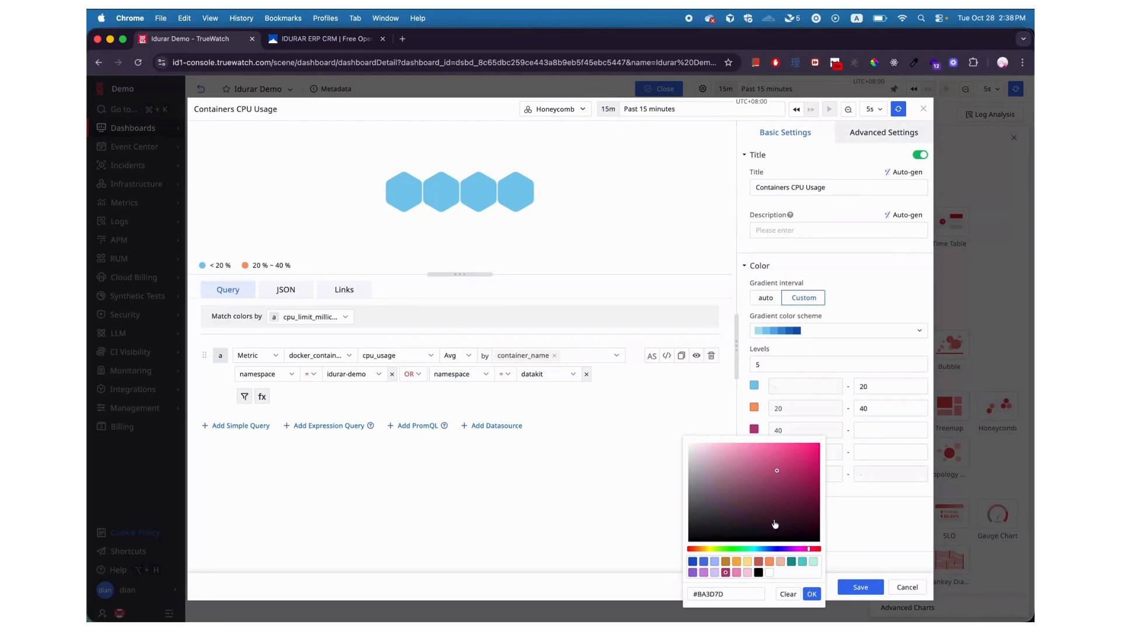
left_click(736, 572)
left_click(811, 593)
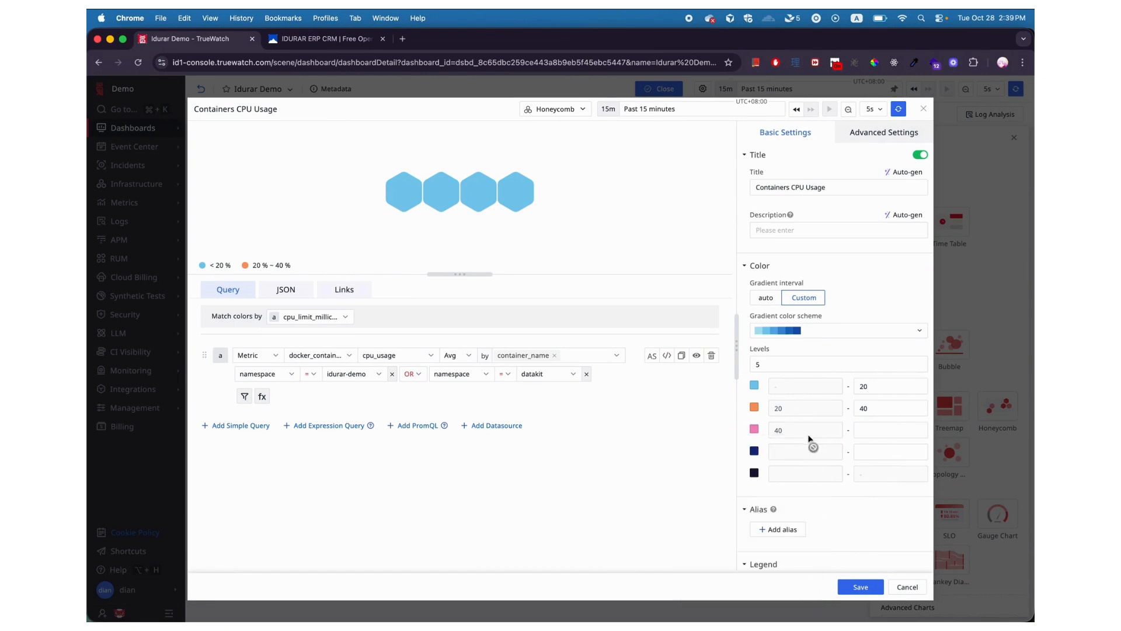
left_click(867, 435)
type("60")
Step: Color the fourth level dark magenta (#BA3D7D) and set its upper limit to 80
left_click(753, 451)
left_click(725, 408)
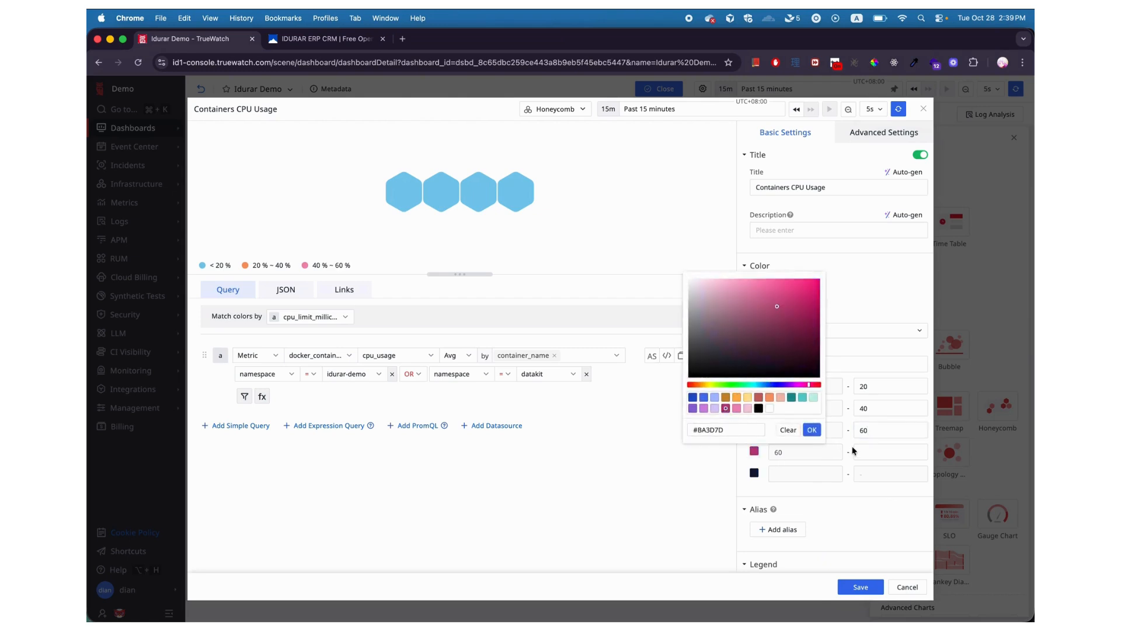
left_click(861, 452)
type("80")
left_click(754, 451)
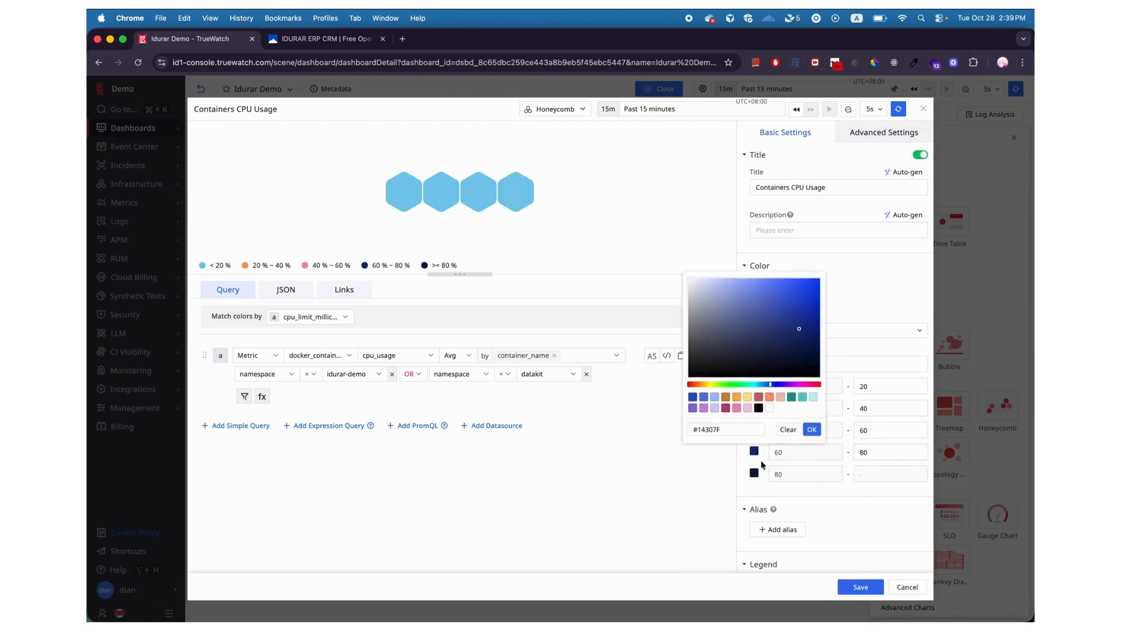
left_click(726, 408)
left_click(811, 430)
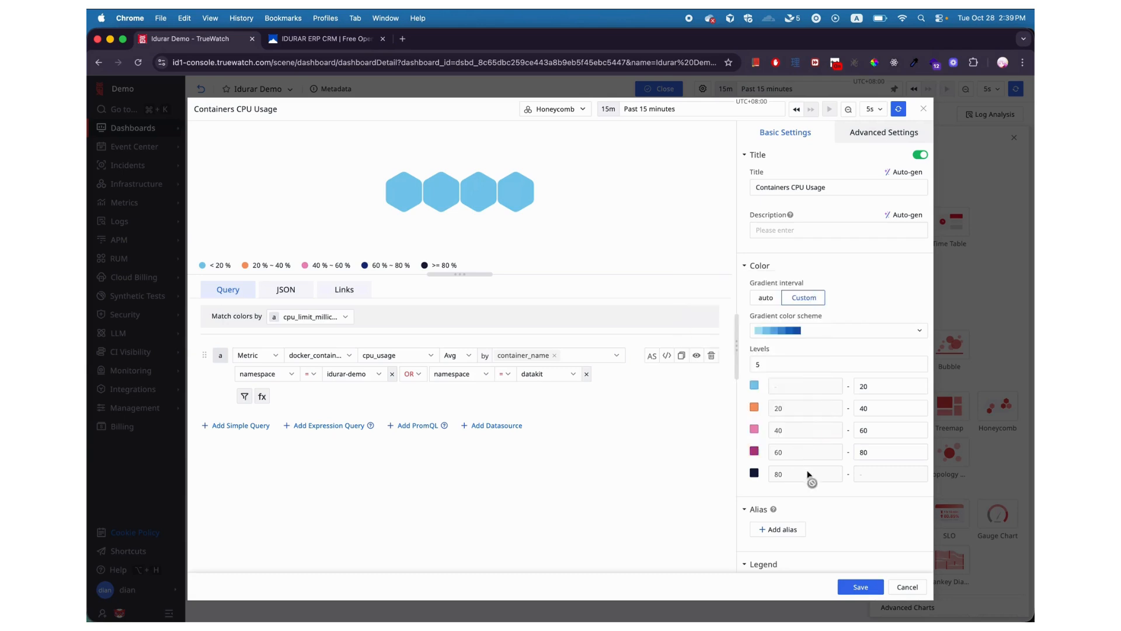
Step: Set the last level's color, for values from 80, to #ff0000 and save the chart
left_click(740, 451)
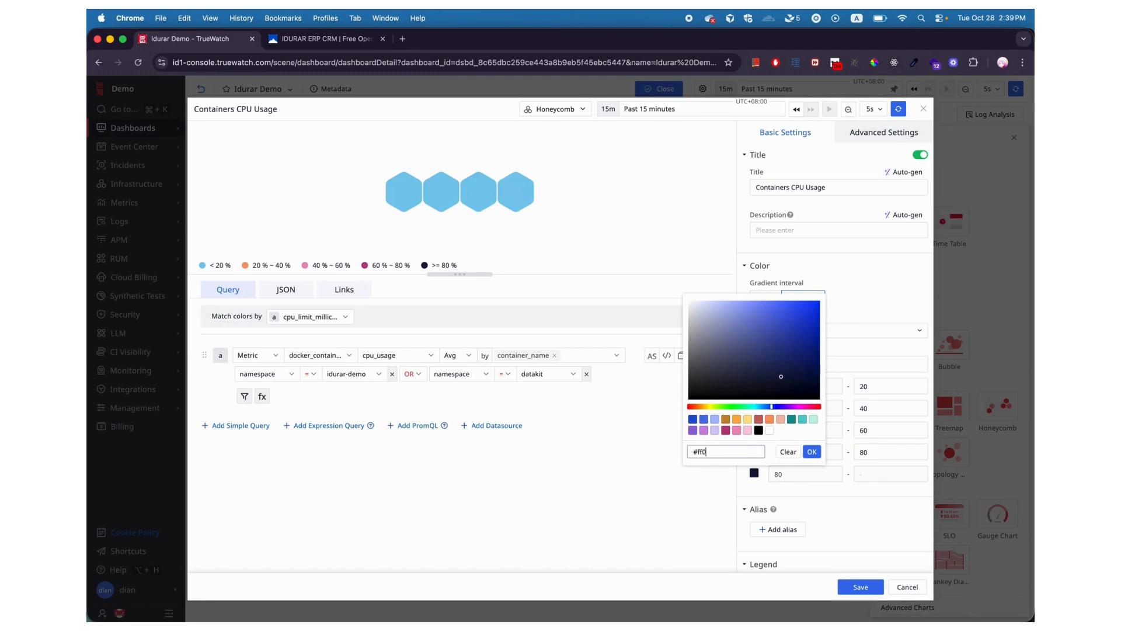
type("#ff0000")
left_click(811, 452)
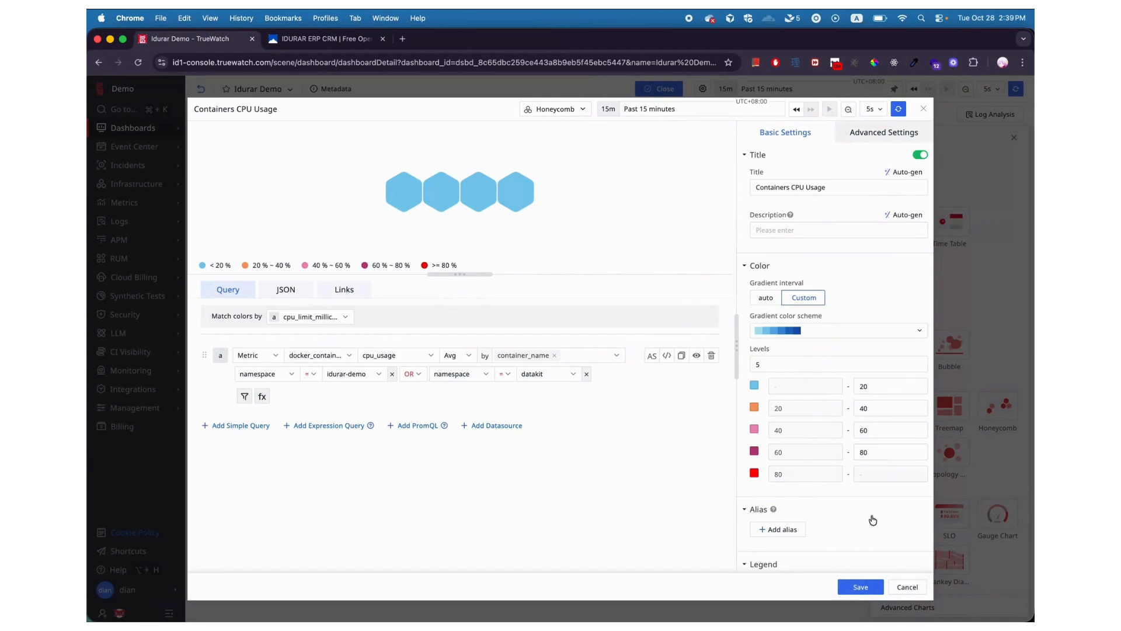
left_click(861, 587)
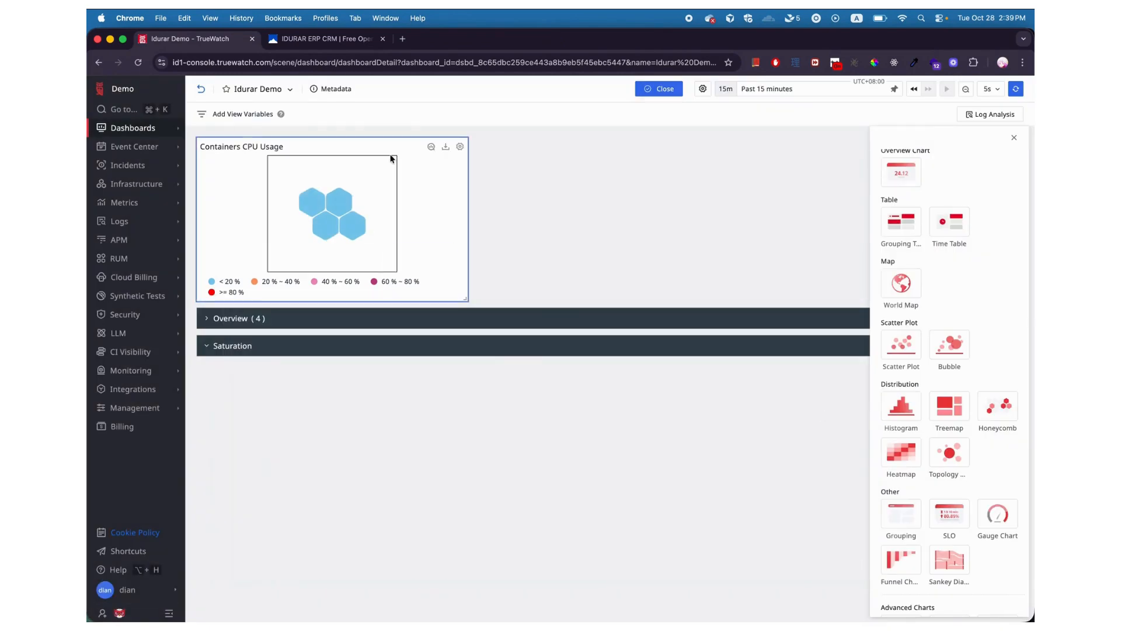
Step: Reopen the Containers CPU Usage chart, change the first level's color to teal and save it
left_click(450, 166)
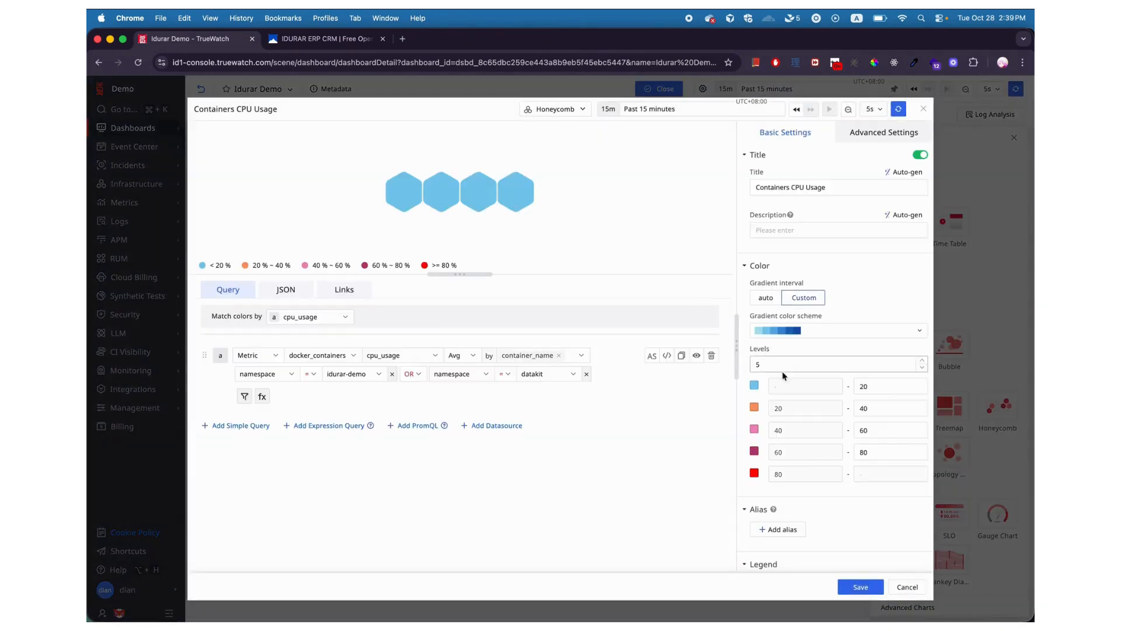
left_click(754, 384)
left_click(792, 518)
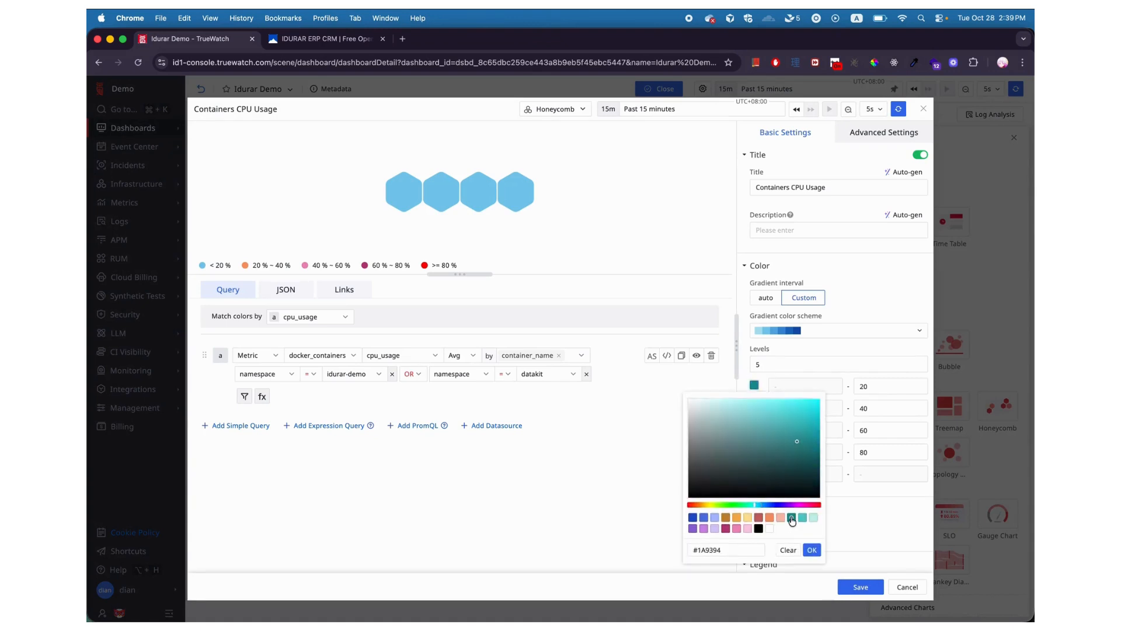
left_click(812, 549)
left_click(880, 587)
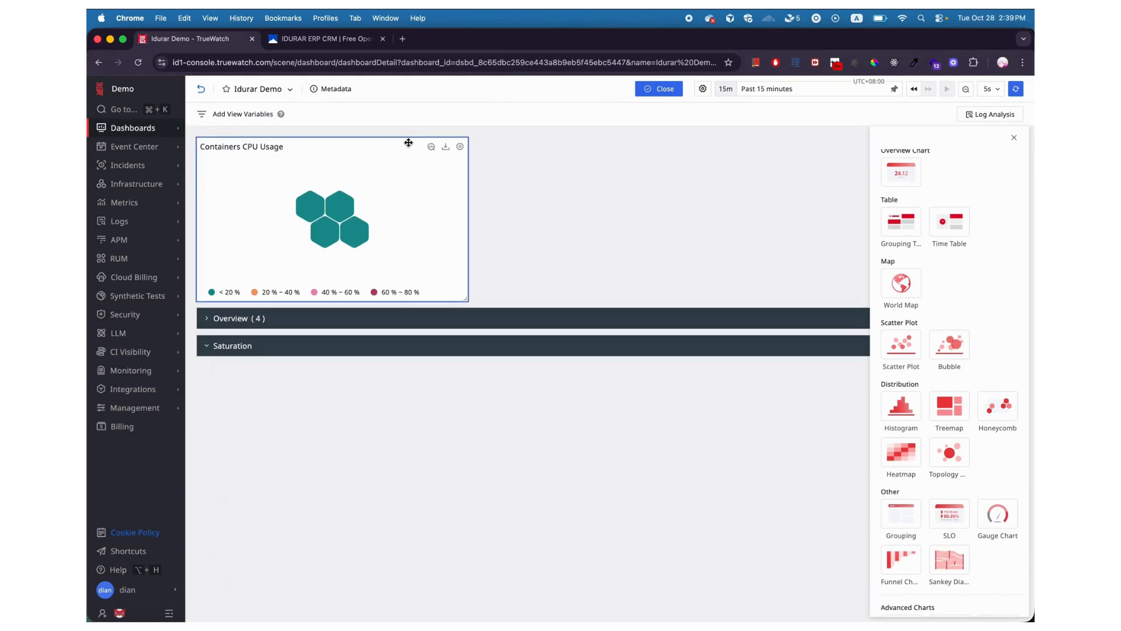
Step: Move the Containers CPU Usage chart into the Saturation group and leave dashboard editing
left_click_drag(392, 148, 395, 268)
left_click(140, 63)
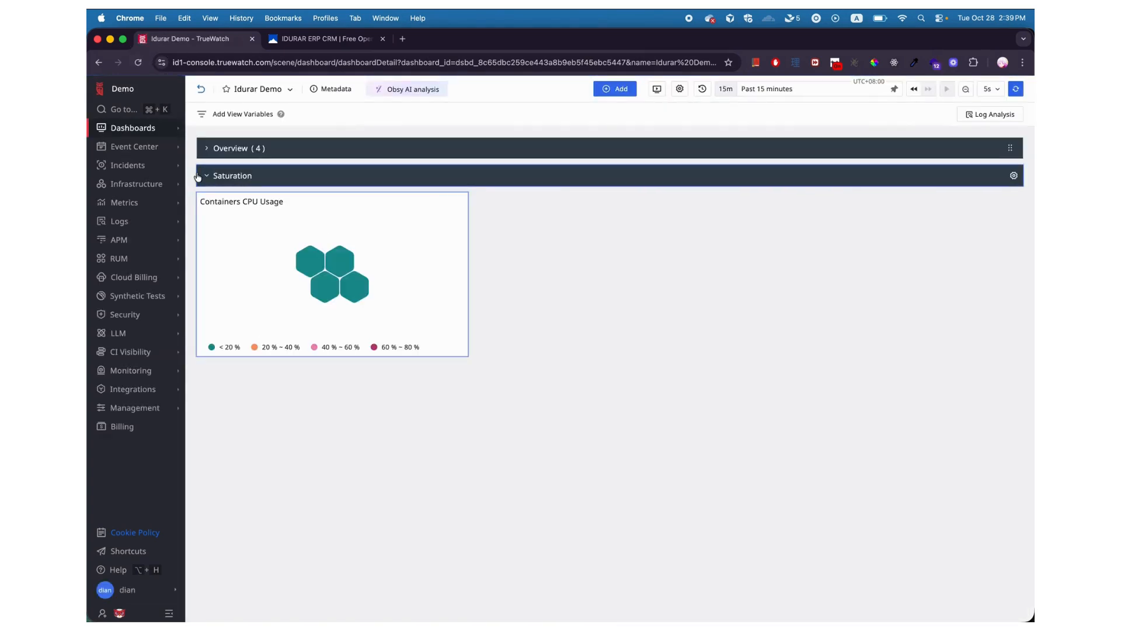
left_click(201, 176)
left_click(207, 175)
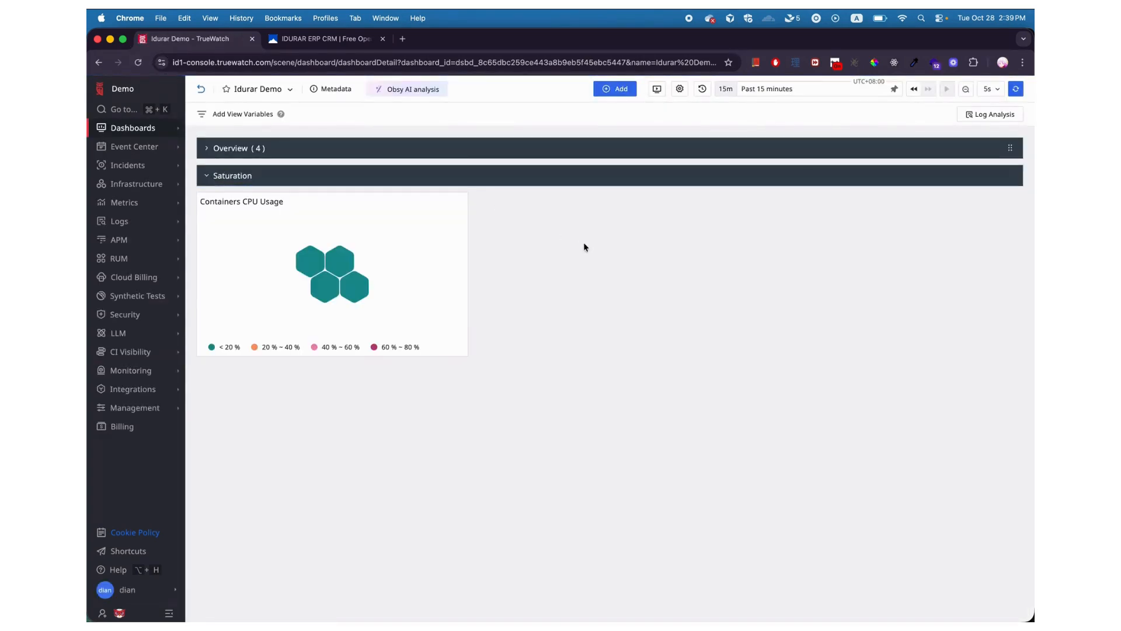
Step: Edit the Containers CPU Usage chart to auto-generate its description and save it
left_click(461, 200)
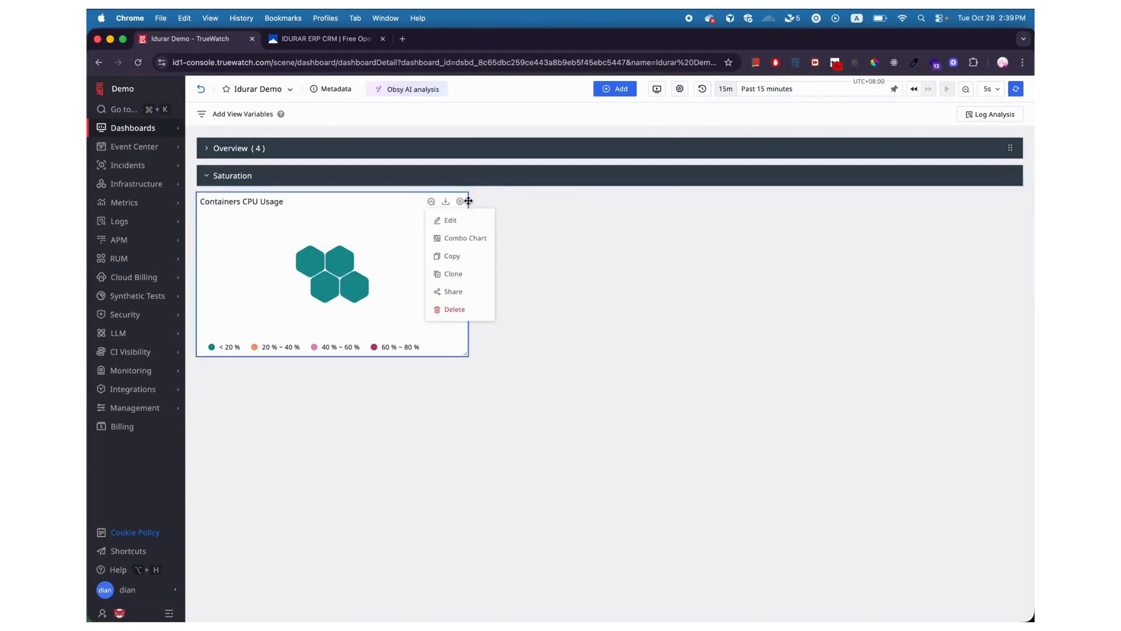
left_click(460, 229)
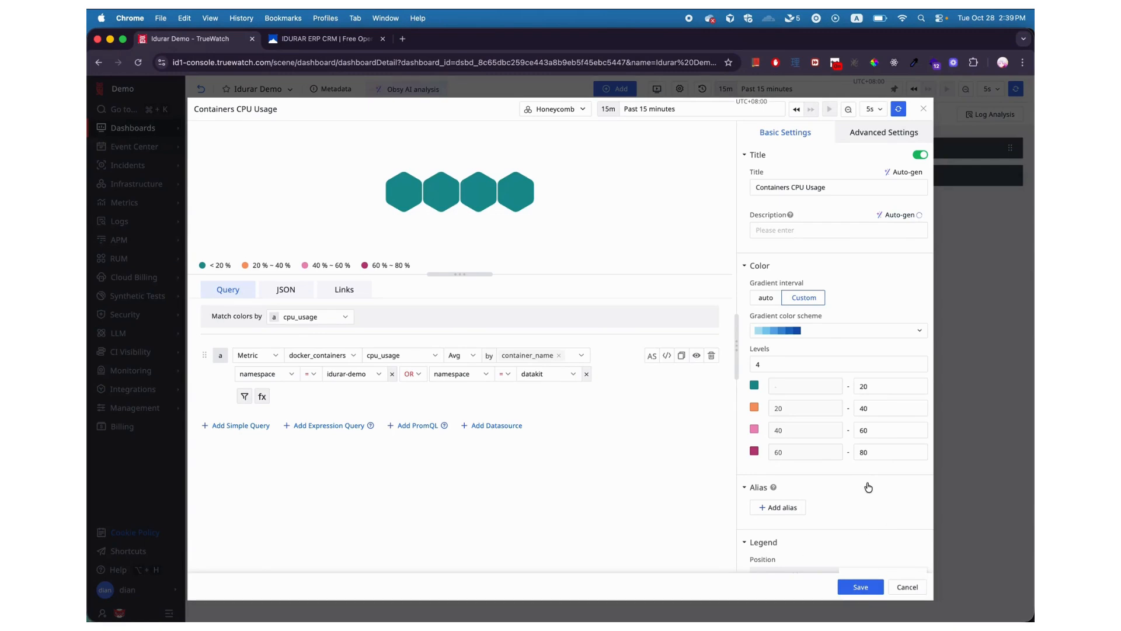
left_click(861, 587)
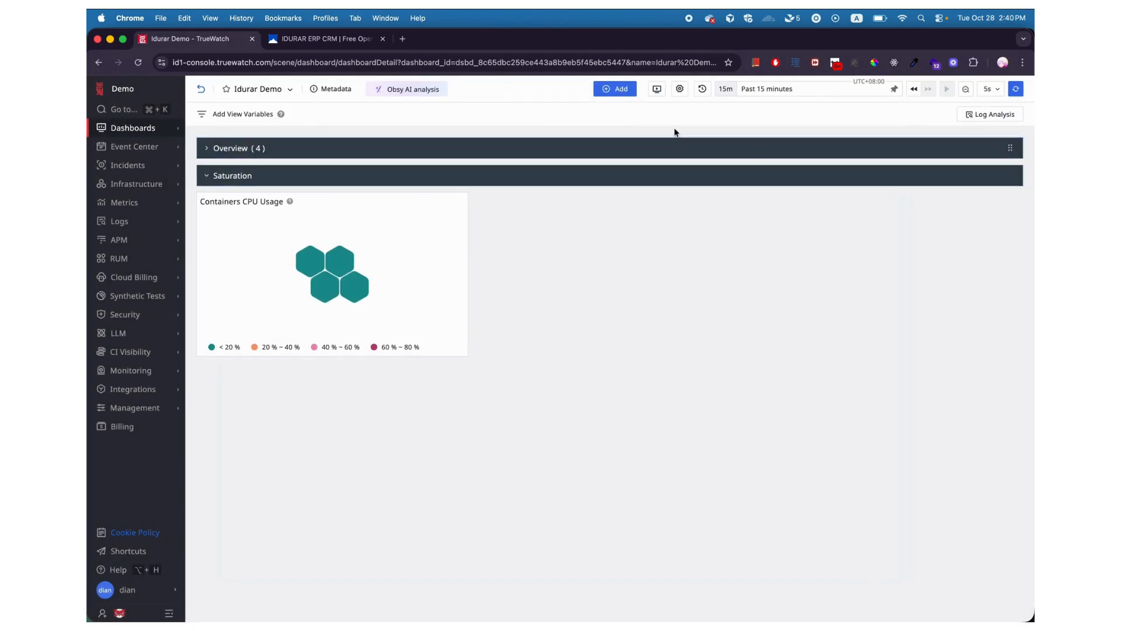
Step: Add a group named Errors to the dashboard and try to move it below the Saturation group
left_click(622, 90)
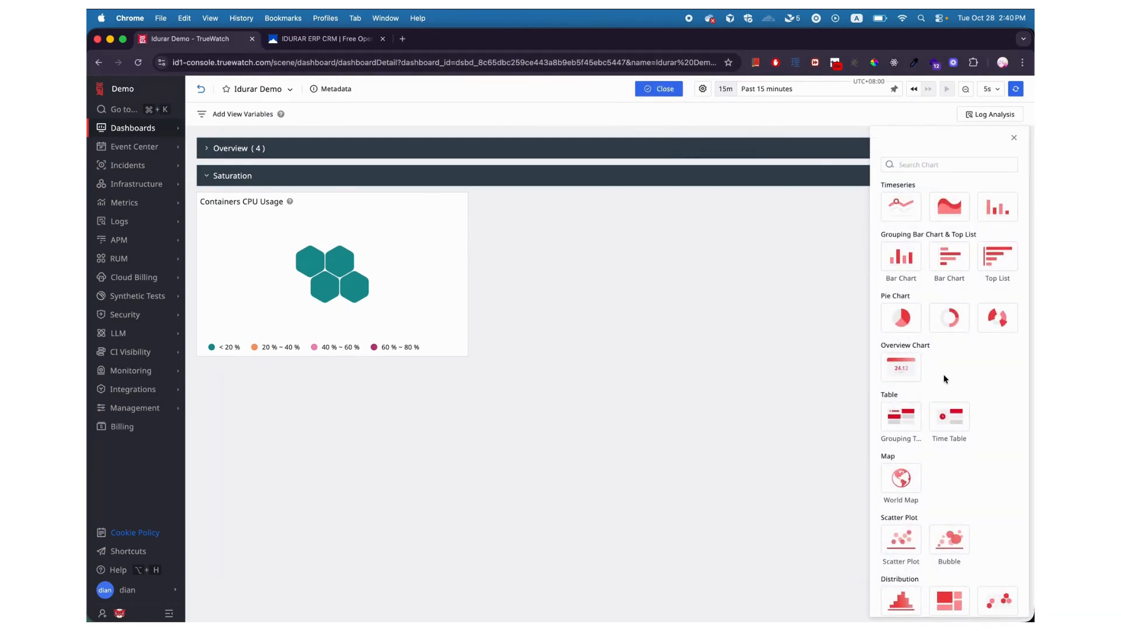
scroll(940, 466, "down", 3)
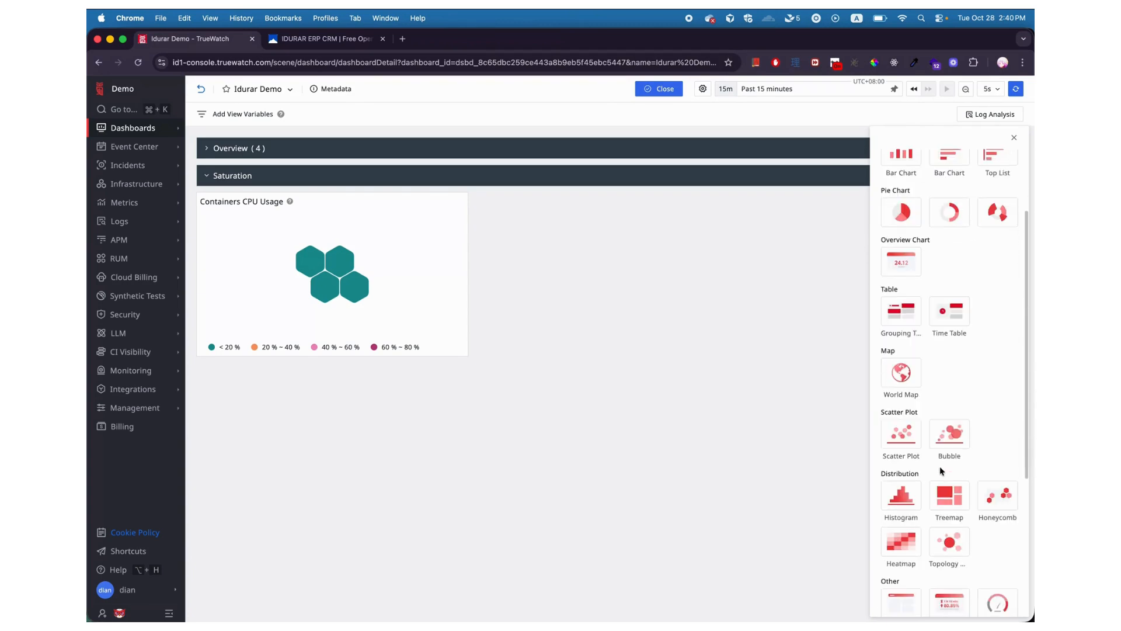
scroll(940, 466, "down", 2)
left_click(899, 540)
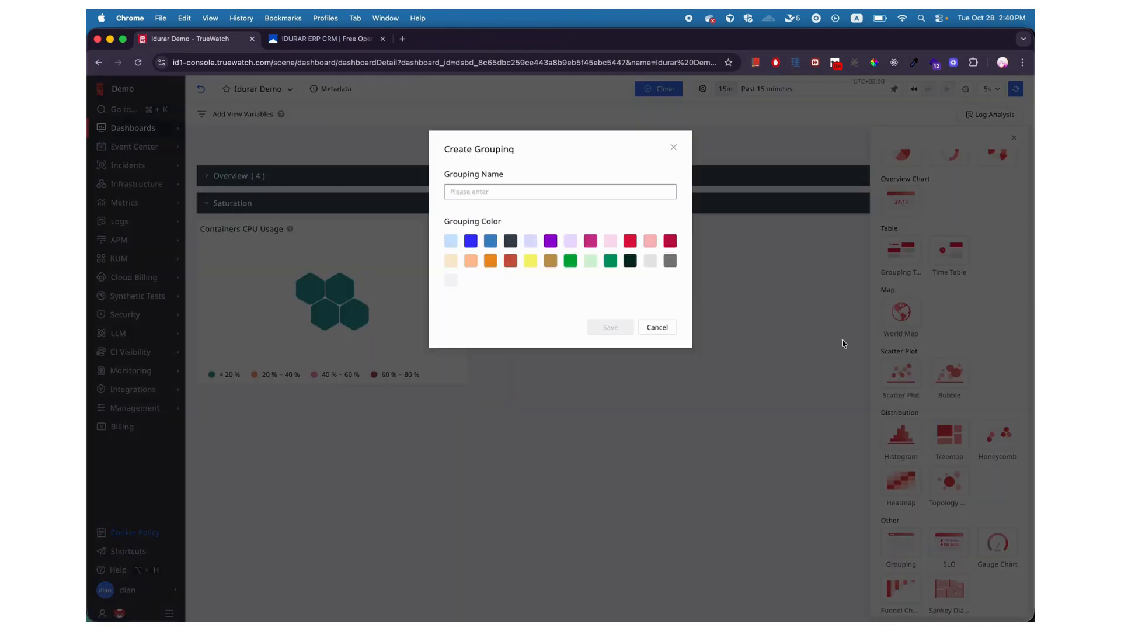
type("Errors")
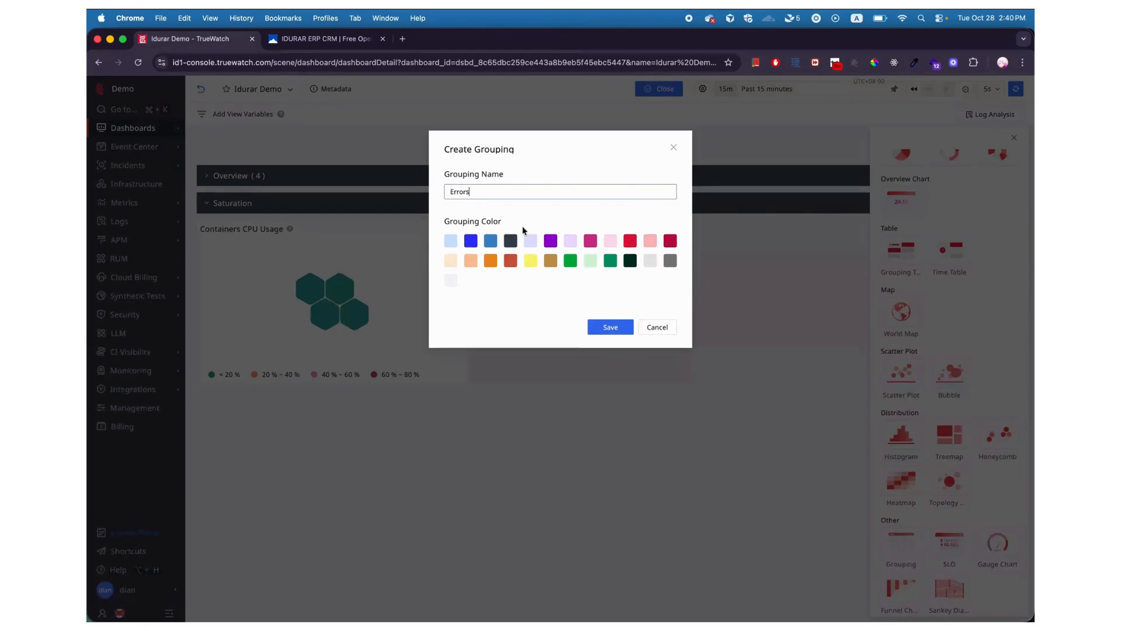
left_click(610, 328)
left_click_drag(678, 146, 664, 363)
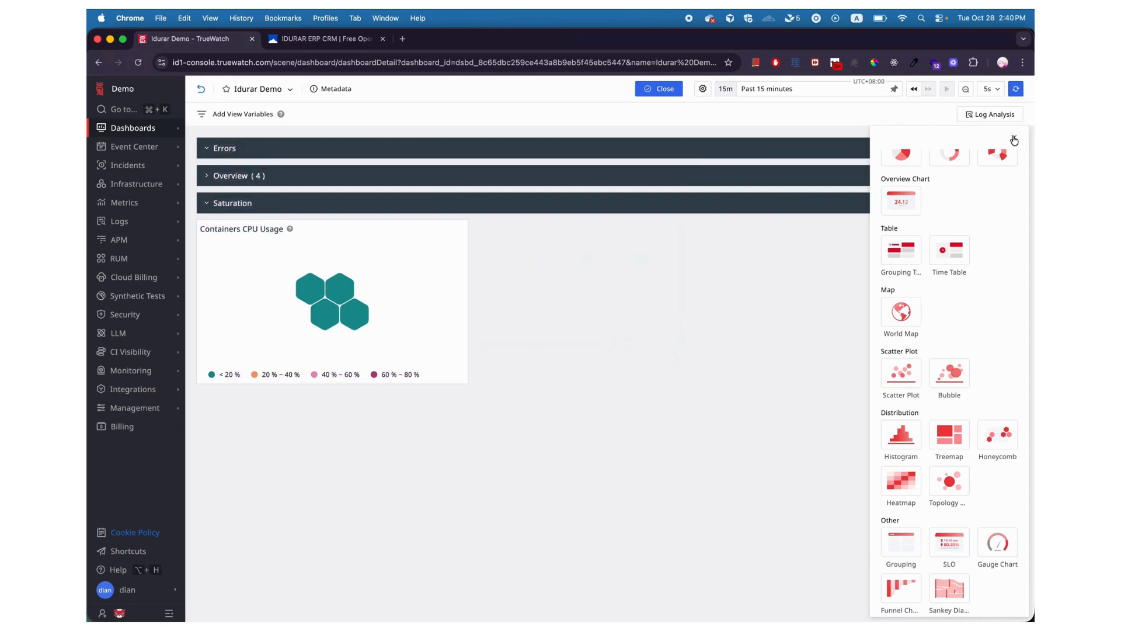
Step: Move the Errors group below the Saturation group and collapse the Saturation group
left_click(1014, 140)
left_click(1014, 147)
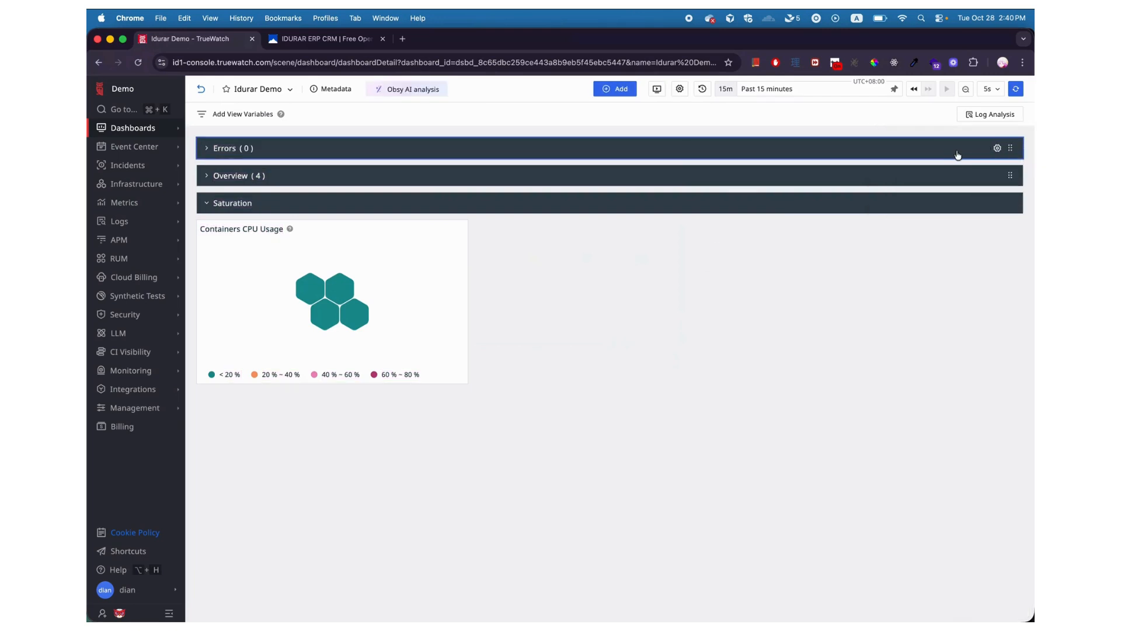
left_click_drag(1010, 148, 1009, 373)
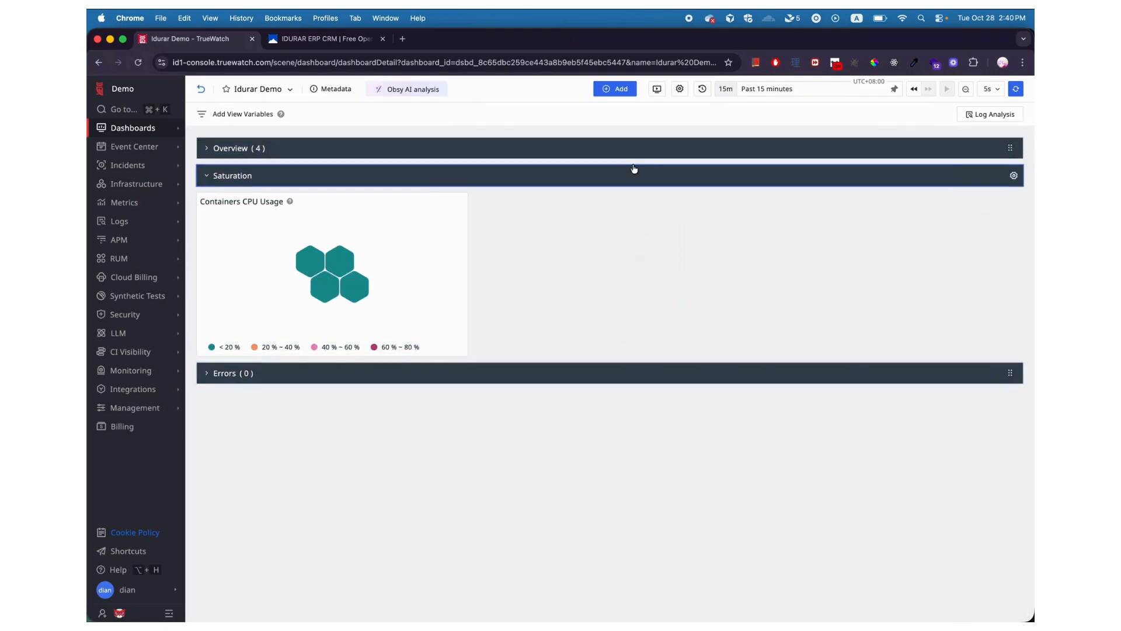
left_click(207, 176)
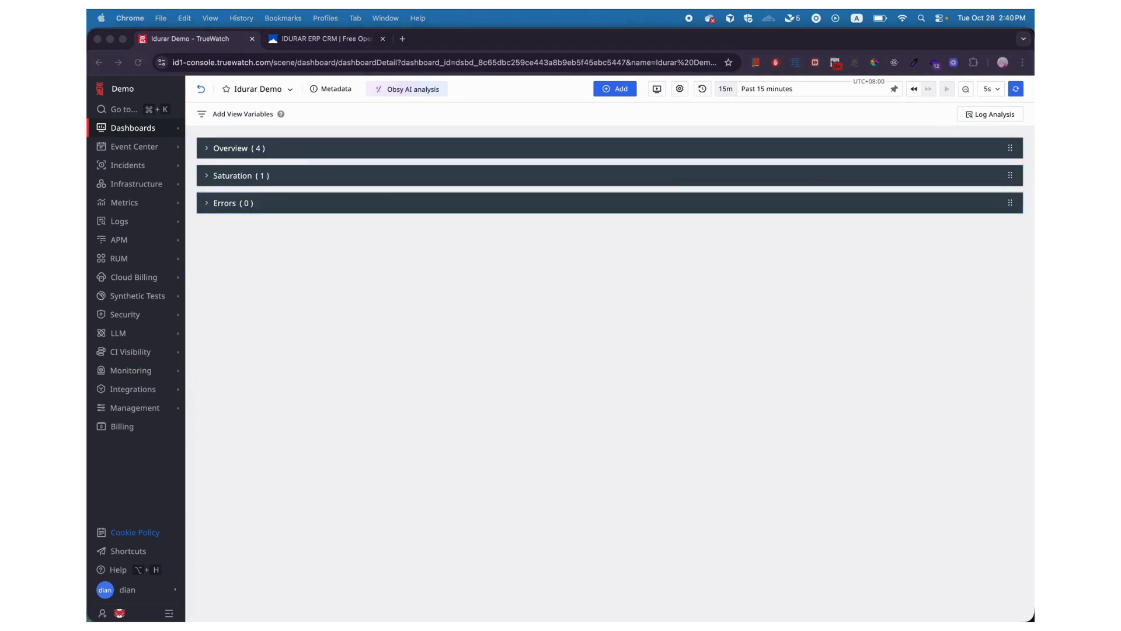
left_click(826, 326)
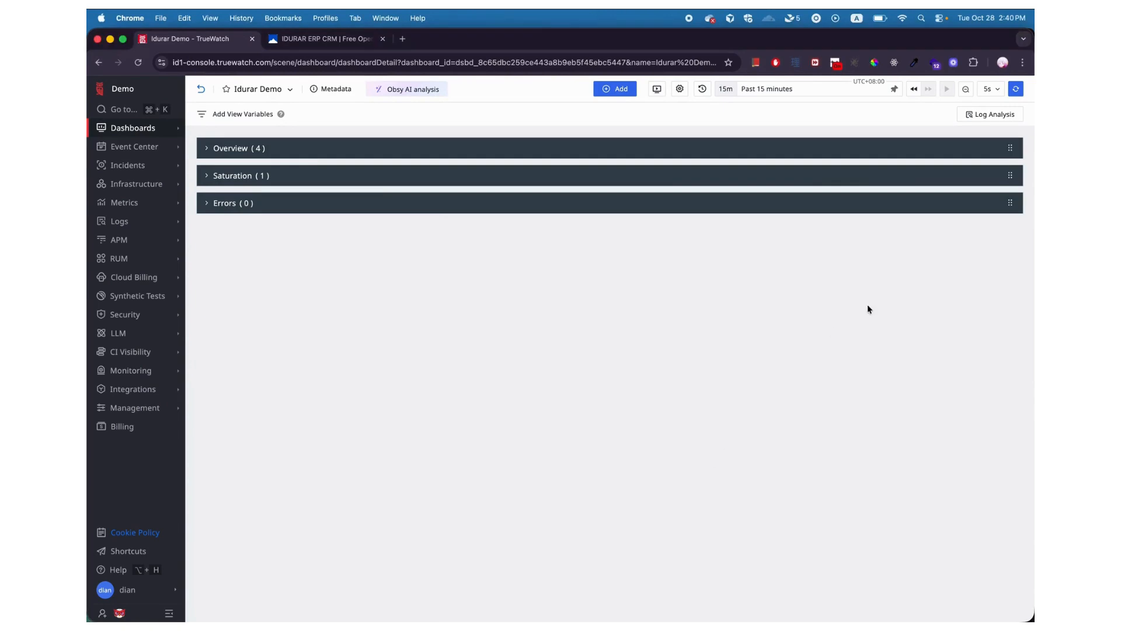
Step: Add a honeycomb chart to the dashboard that queries Log data from the default index with all sources (*)
left_click(607, 90)
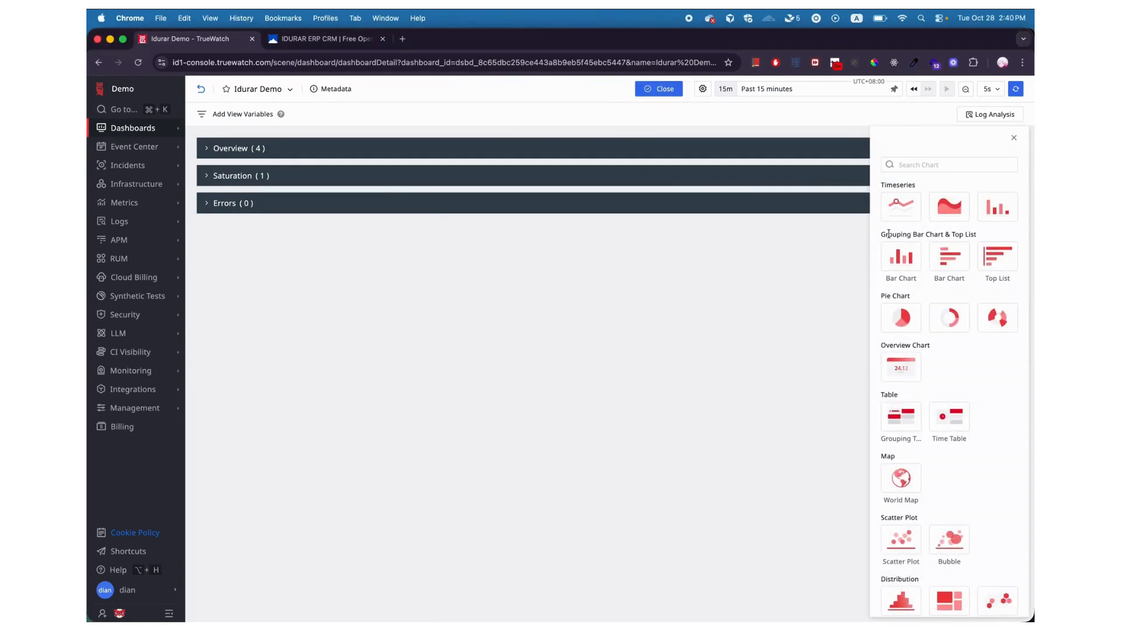
scroll(993, 479, "down", 5)
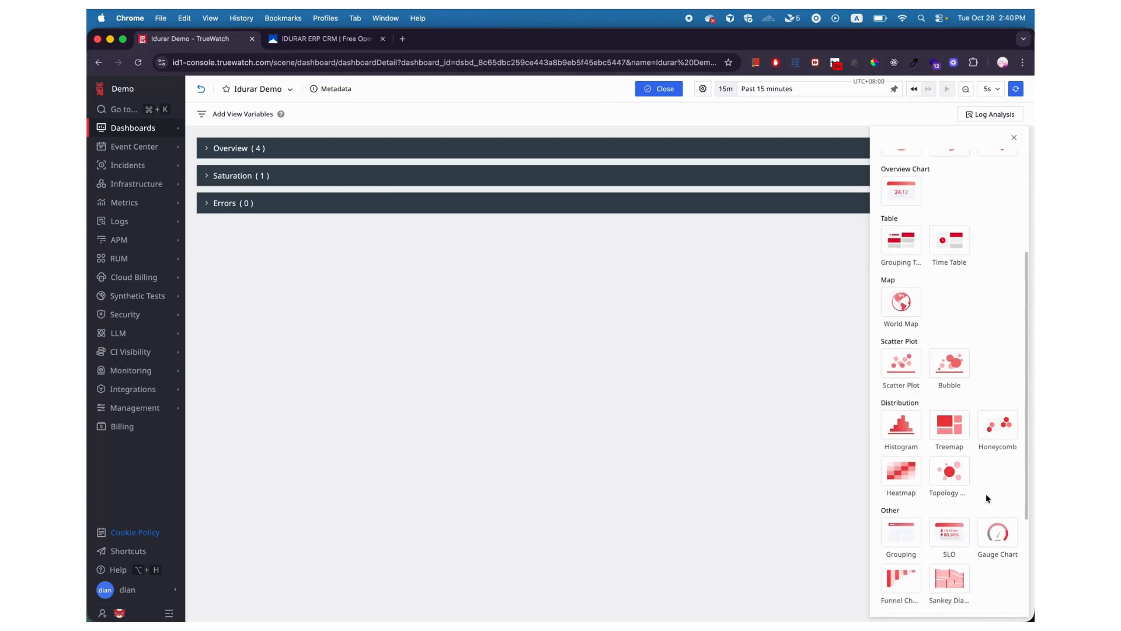
left_click(997, 429)
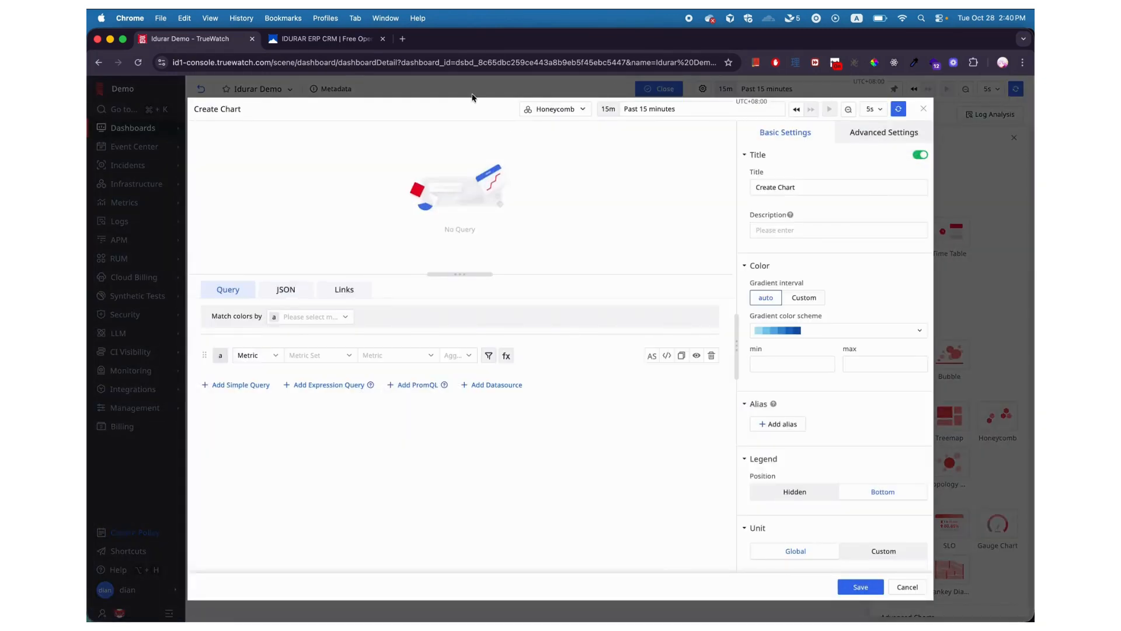
left_click(277, 355)
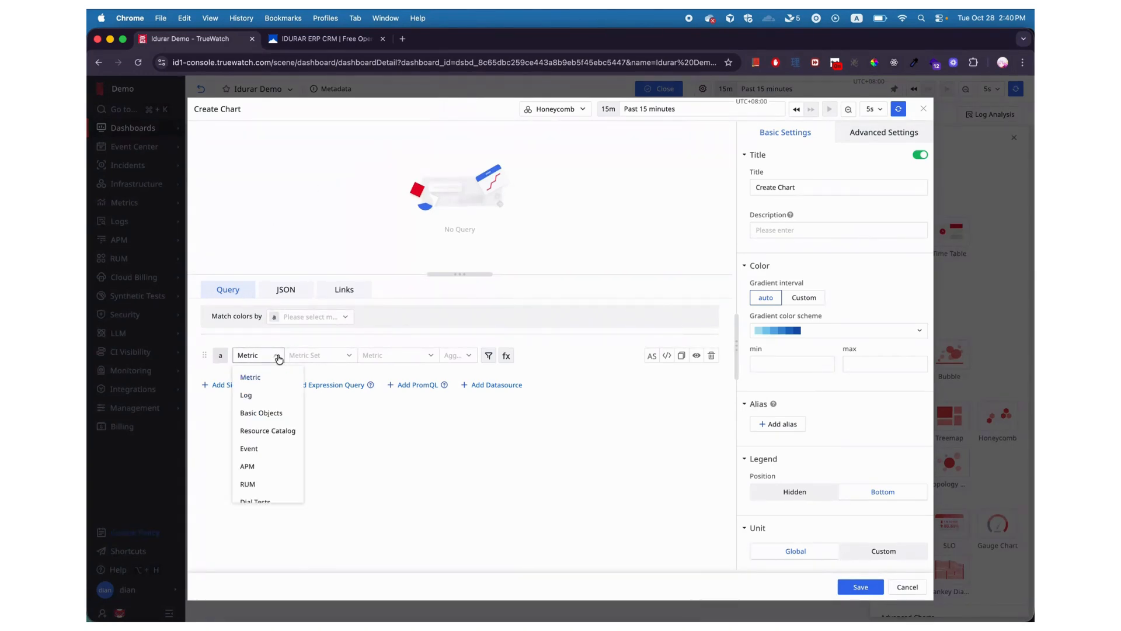
left_click(289, 392)
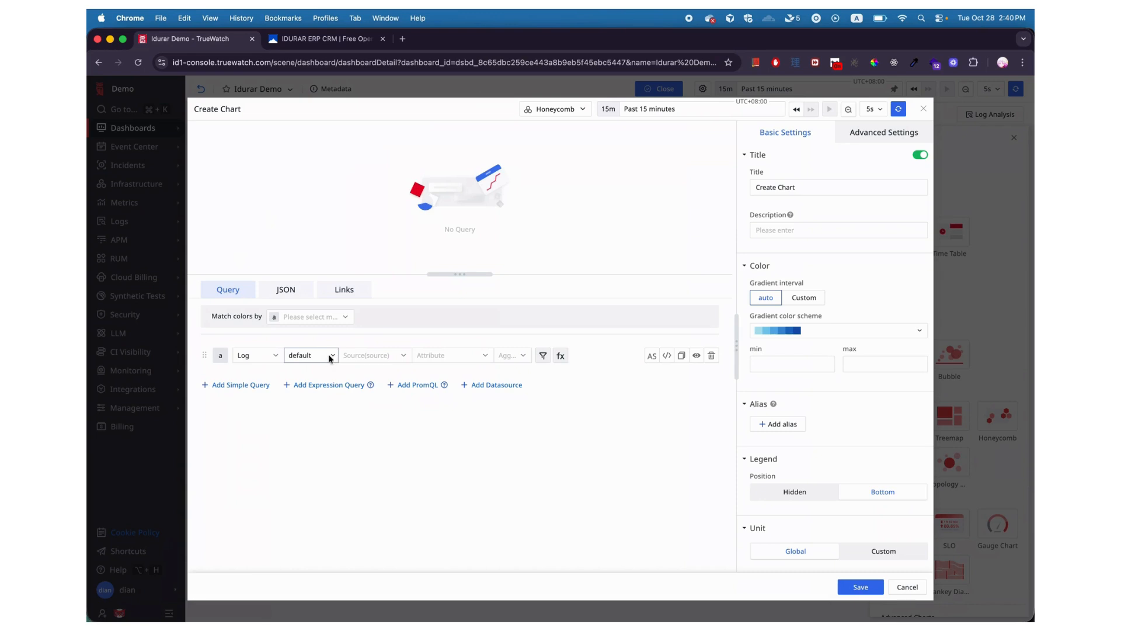
left_click(371, 355)
left_click(359, 374)
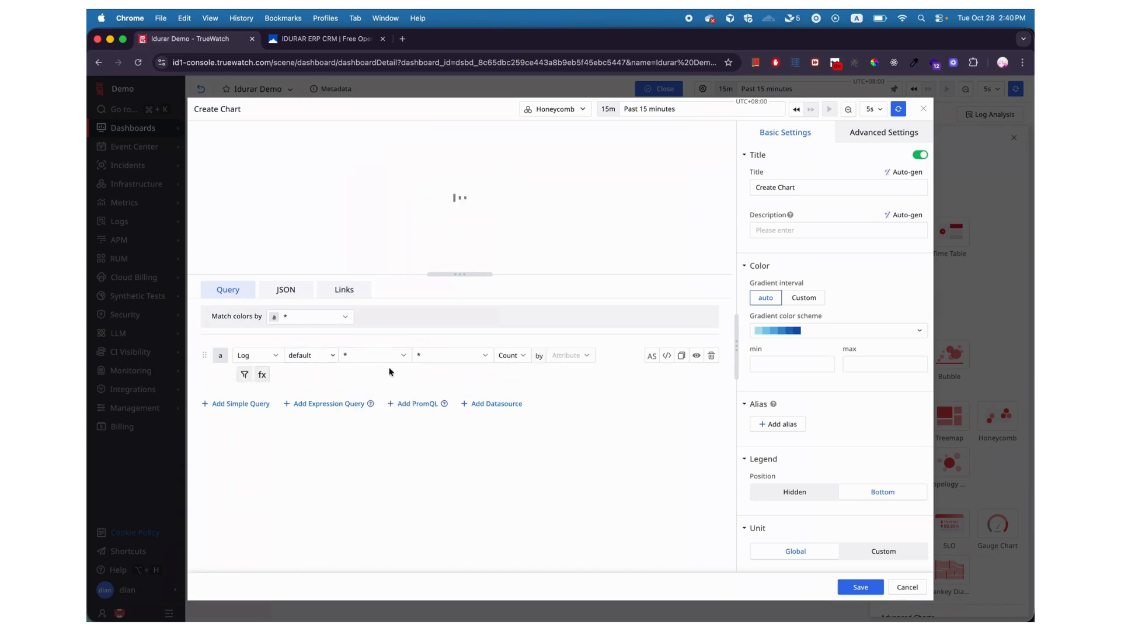
Step: Set the log query to count the error_message attribute grouped by service
left_click(476, 361)
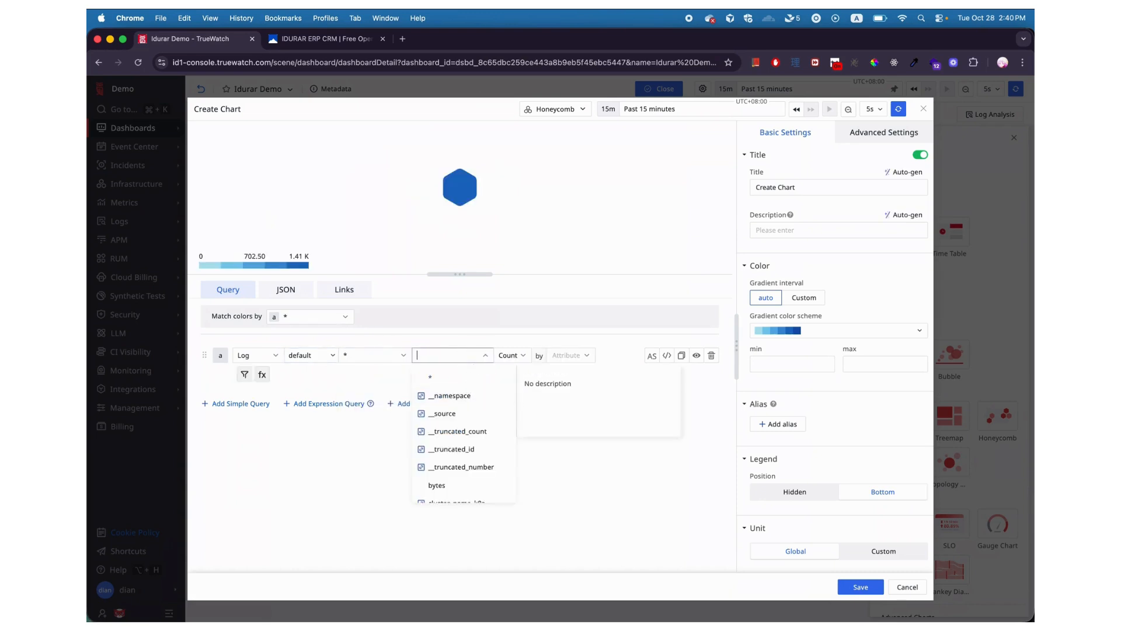
type("error_message")
key("Return")
left_click(574, 357)
type("service")
left_click(565, 380)
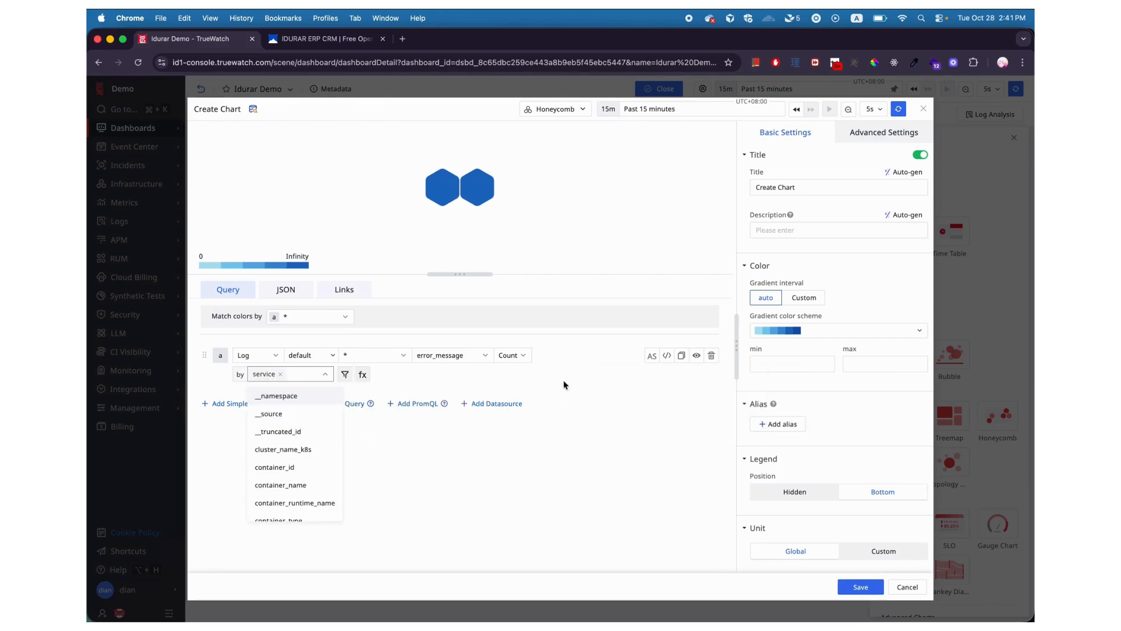
left_click(578, 419)
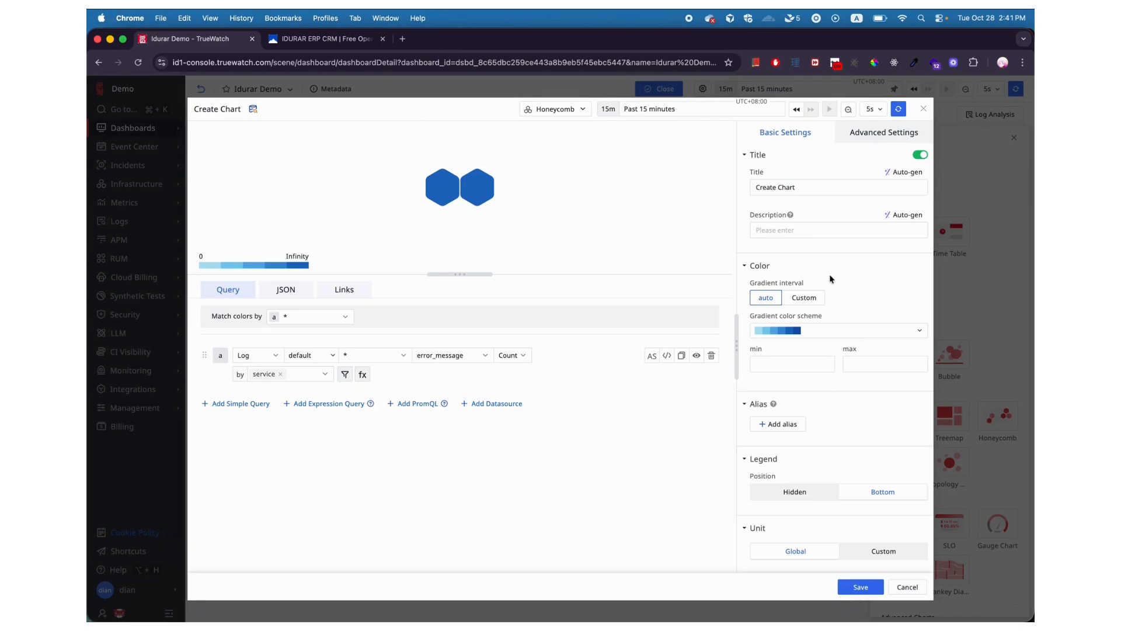
Step: Give the chart a custom gradient interval with 3 levels, with upper limits 0 for the first and 1 for the second
left_click(804, 297)
left_click(837, 364)
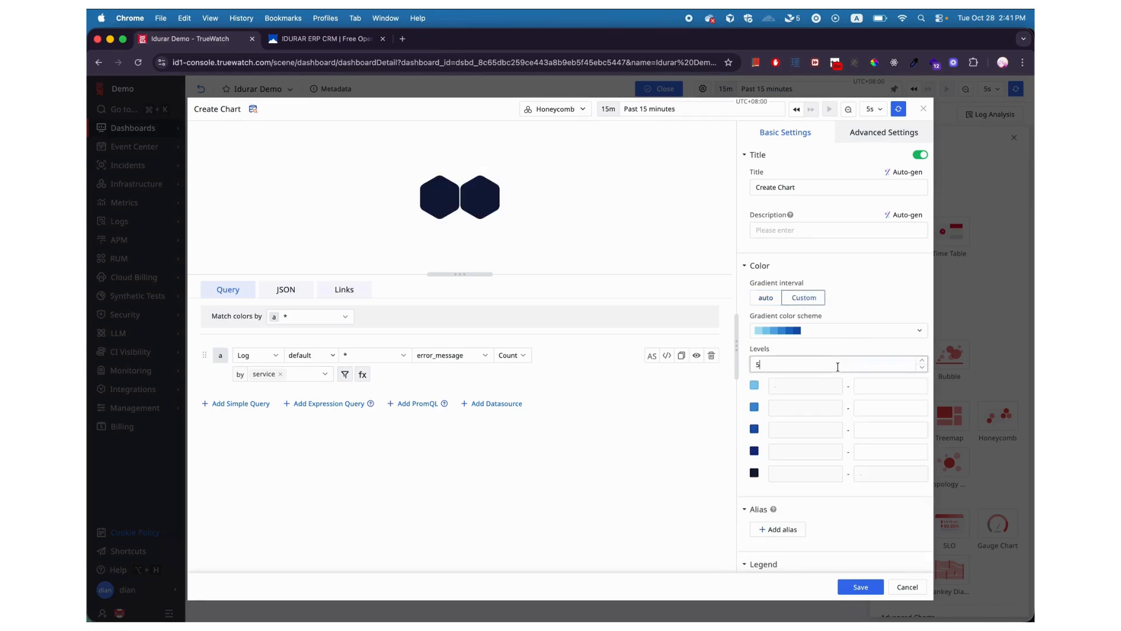
left_click(920, 368)
left_click(920, 368)
left_click(754, 385)
left_click(798, 381)
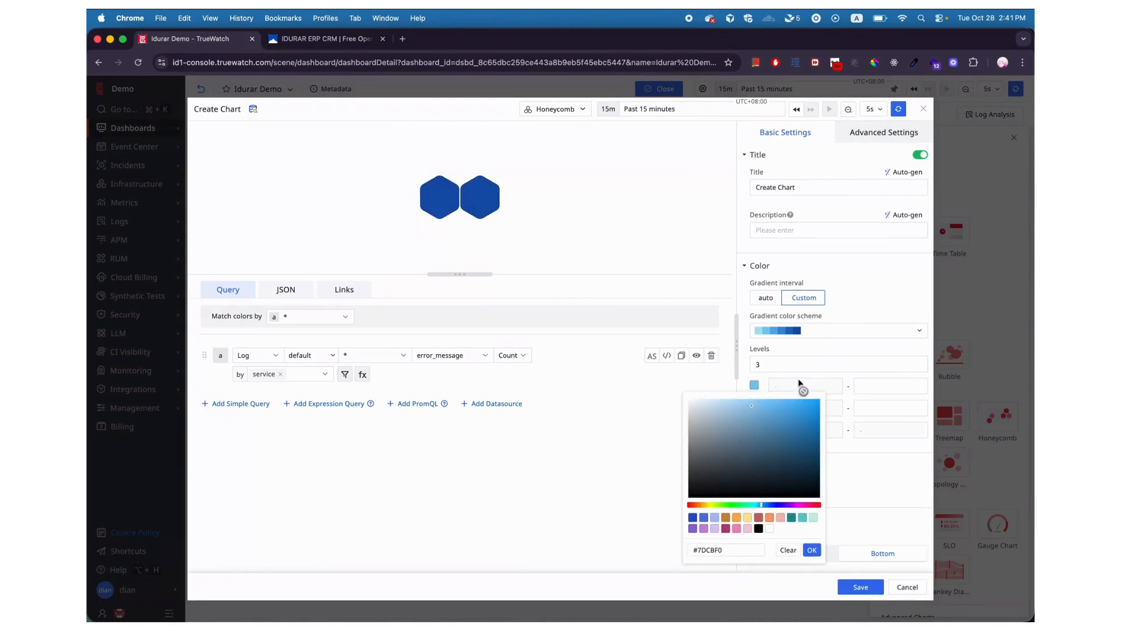
left_click(811, 549)
left_click(870, 386)
type("0")
left_click(884, 408)
type("1")
Step: Color the second gradient level teal (#1A9394) and the third level red
left_click(753, 407)
left_click(791, 539)
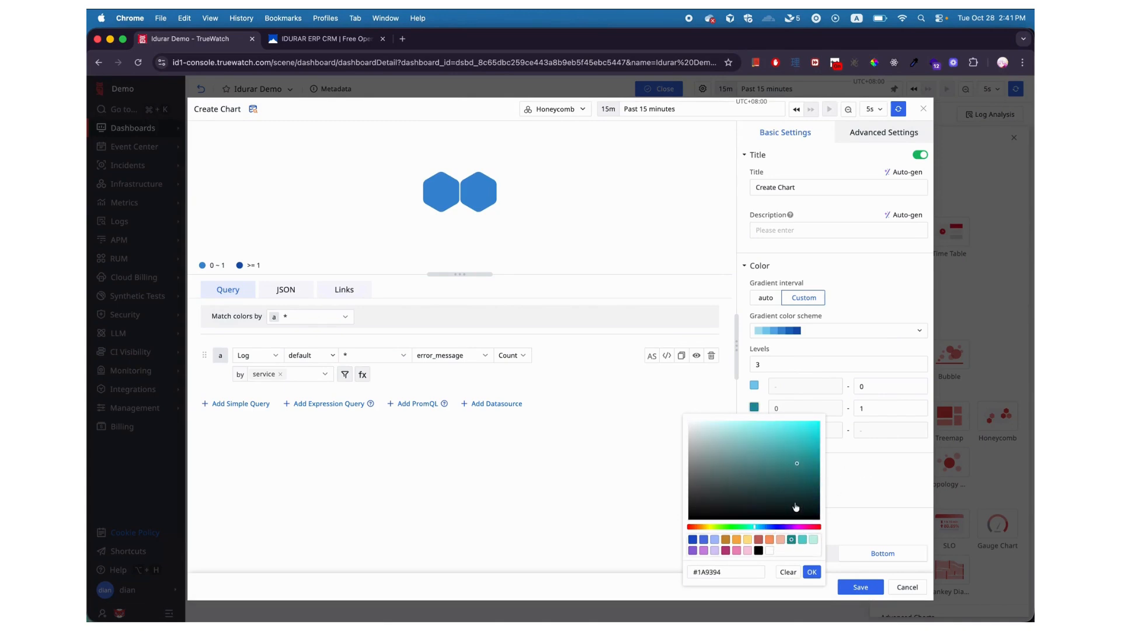
left_click(811, 572)
left_click(753, 429)
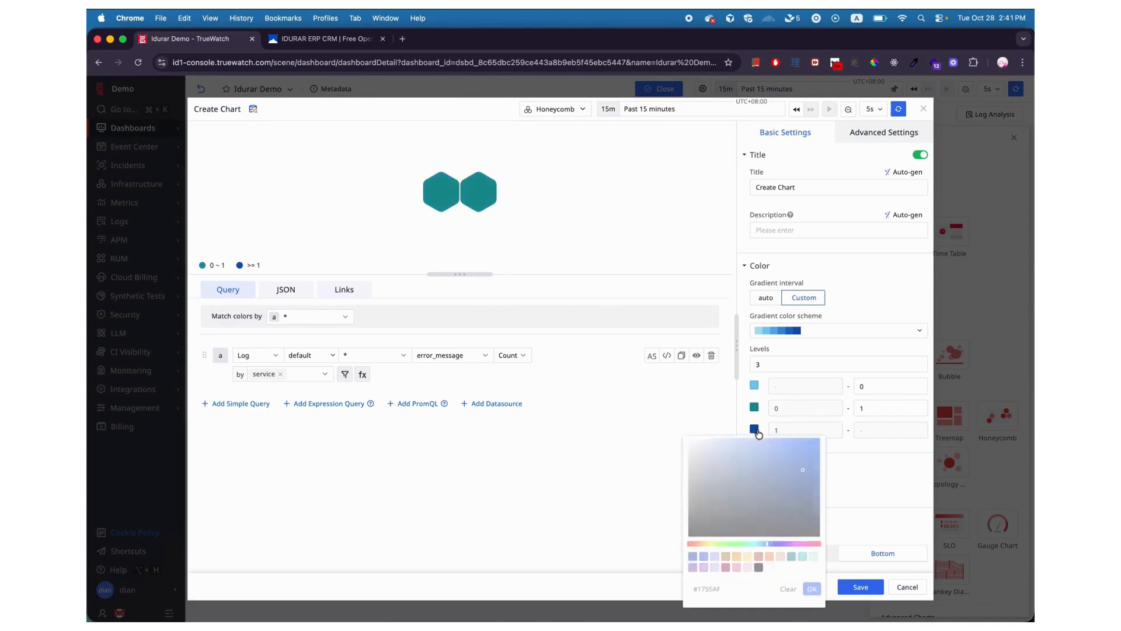
left_click(723, 592)
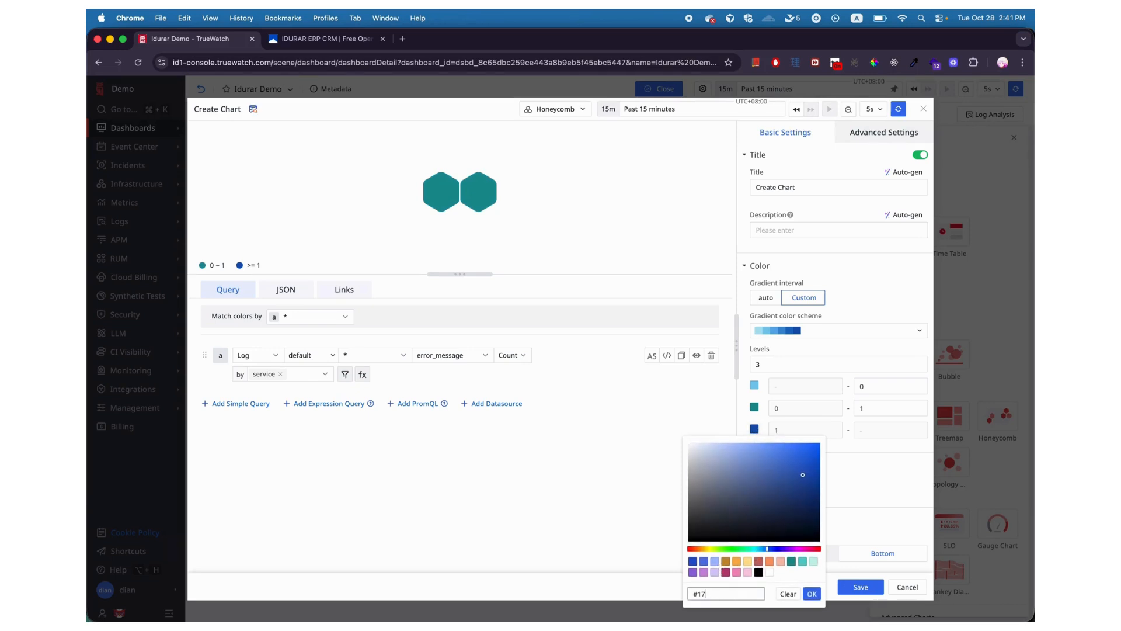
left_click(811, 593)
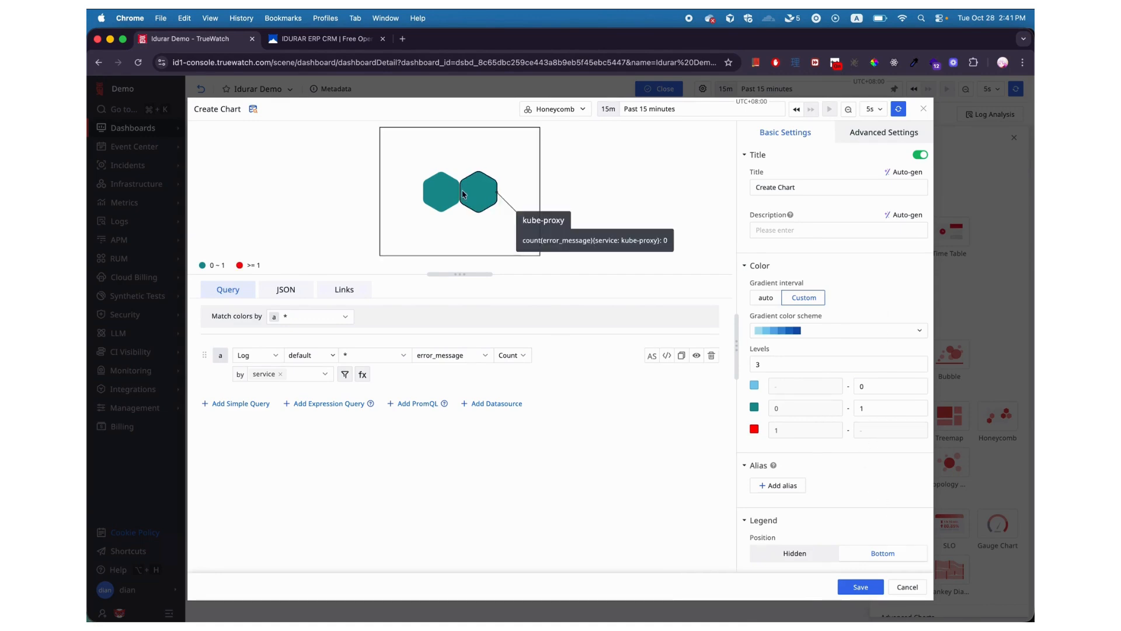
Step: Preview the chart over the past 30 minutes and inspect which service each honeycomb cell represents
mouse_move(495, 203)
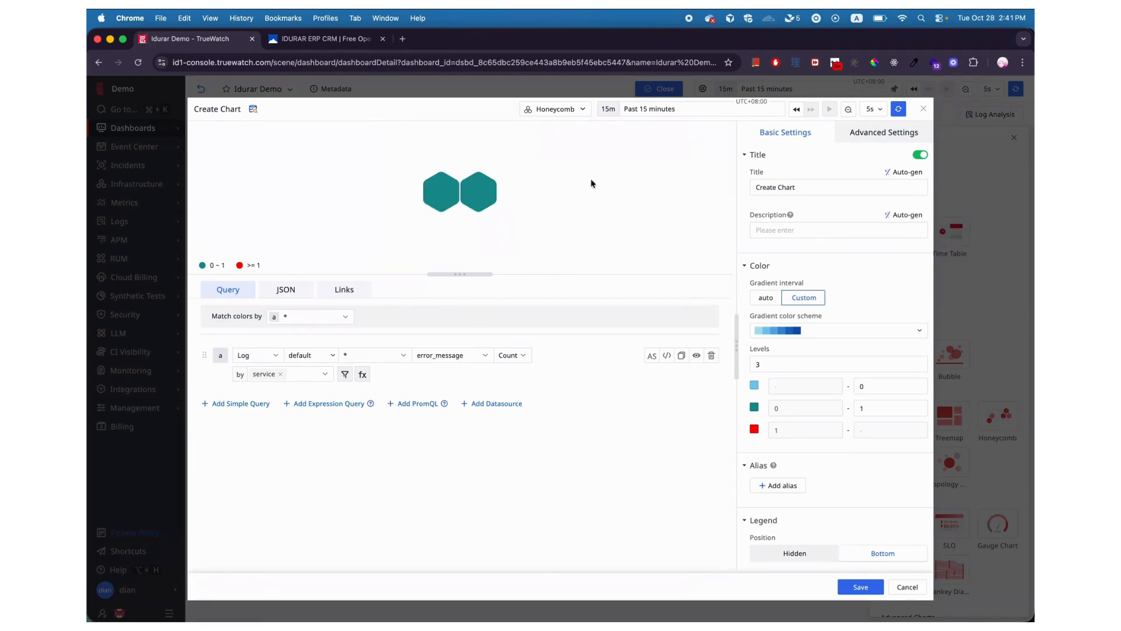
left_click(649, 109)
left_click(753, 180)
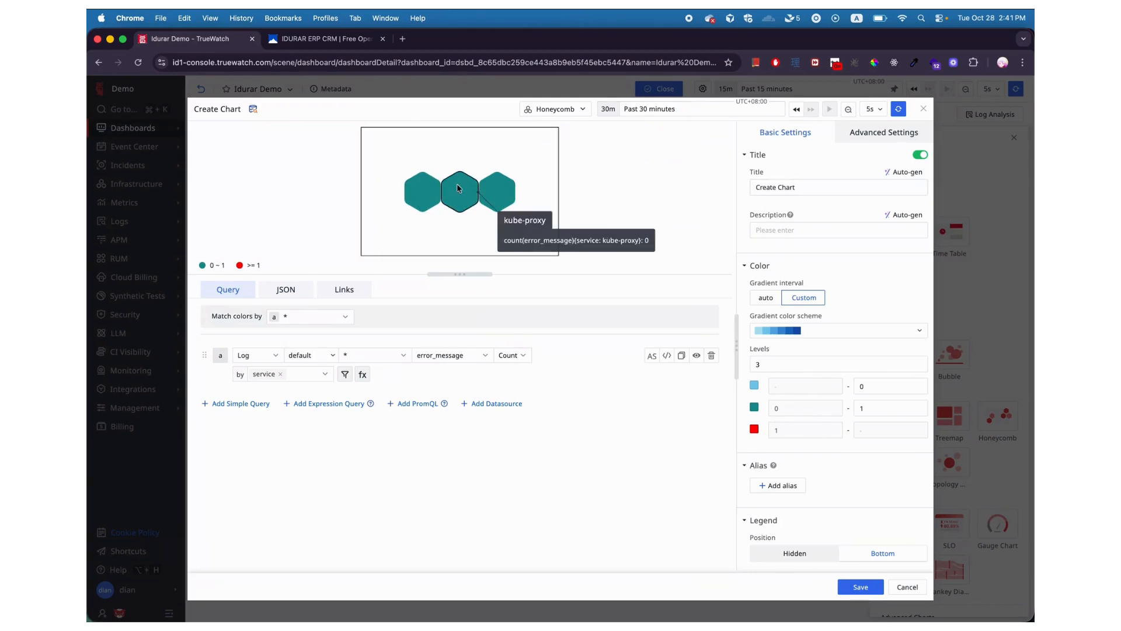
mouse_move(414, 187)
mouse_move(458, 201)
Step: Filter the log query to namespace = idurar-demo and save the honeycomb chart
left_click(345, 374)
left_click(385, 378)
type("nam")
scroll(387, 455, "down", 2)
type("espace")
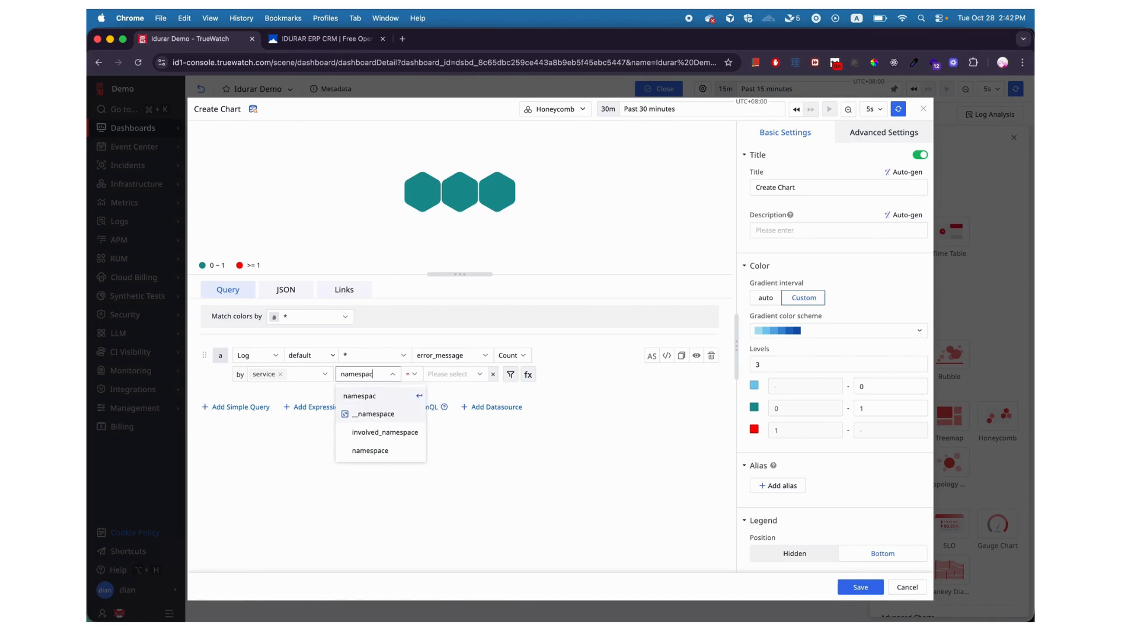
left_click(371, 432)
left_click(452, 373)
type("id")
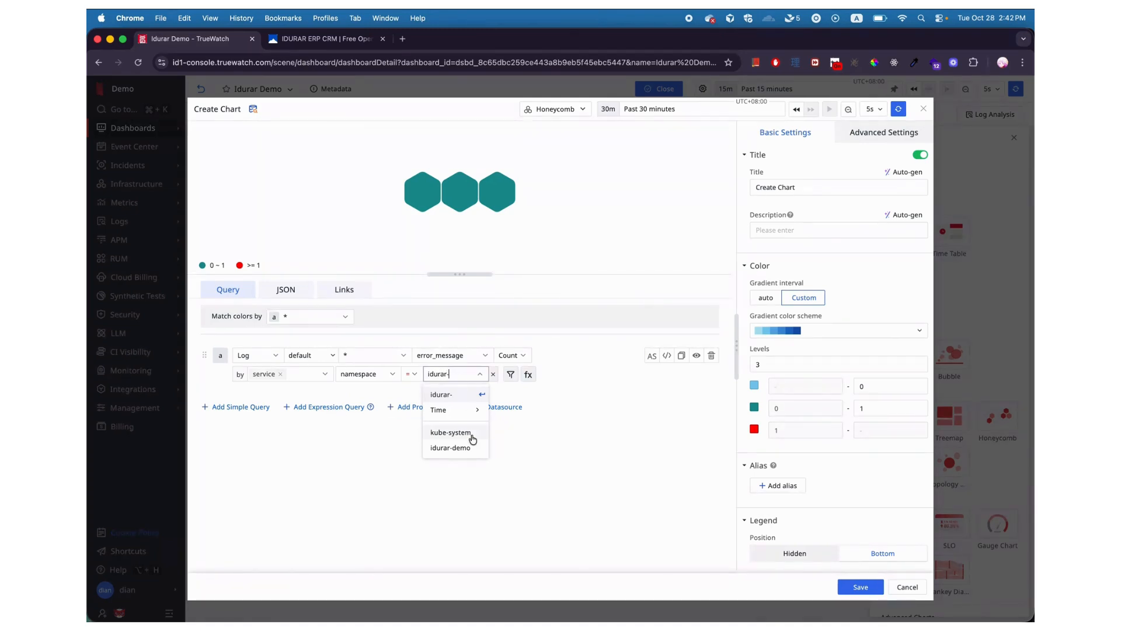
type("urar-")
left_click(450, 448)
left_click(461, 375)
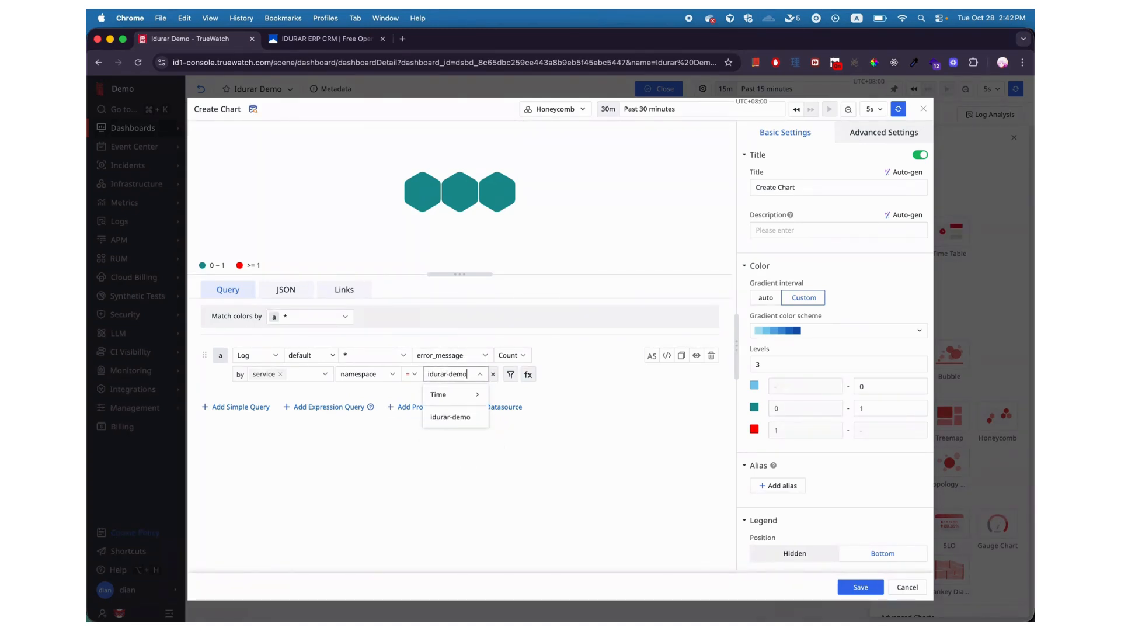
left_click(460, 419)
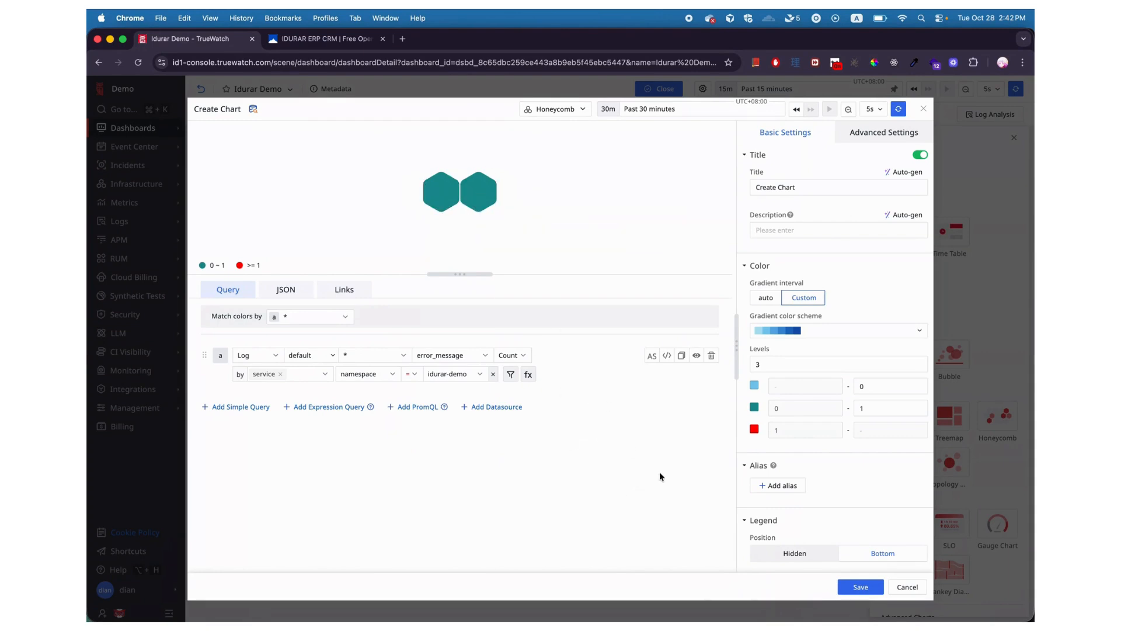
left_click(868, 586)
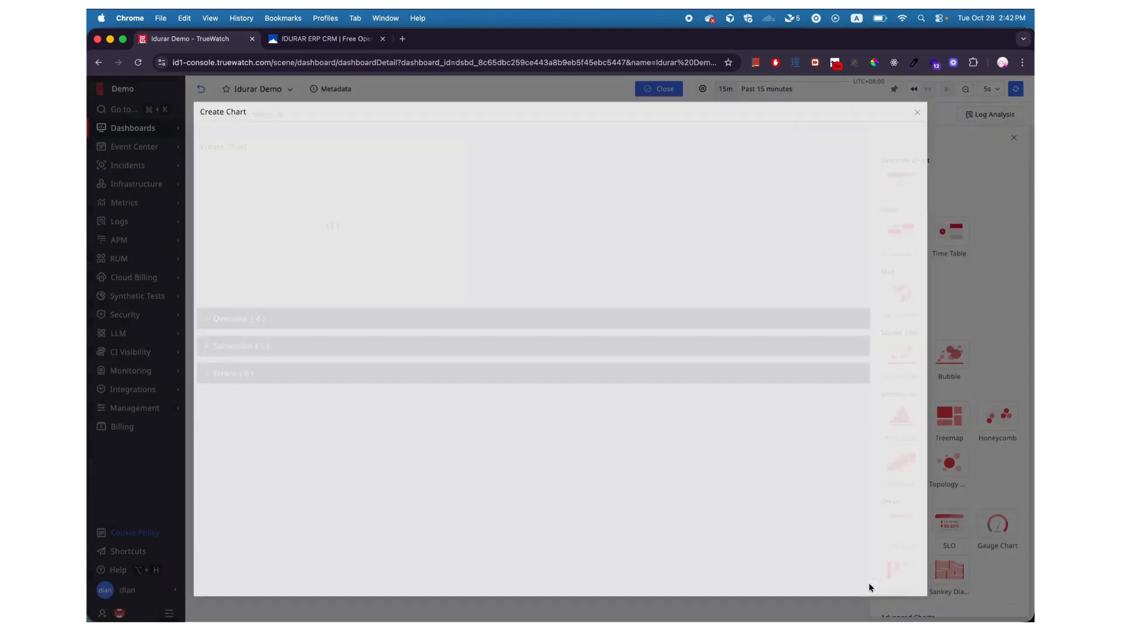
Step: Reopen the new honeycomb chart, title it "APM Error Message Count" and save it
left_click(461, 142)
left_click(482, 163)
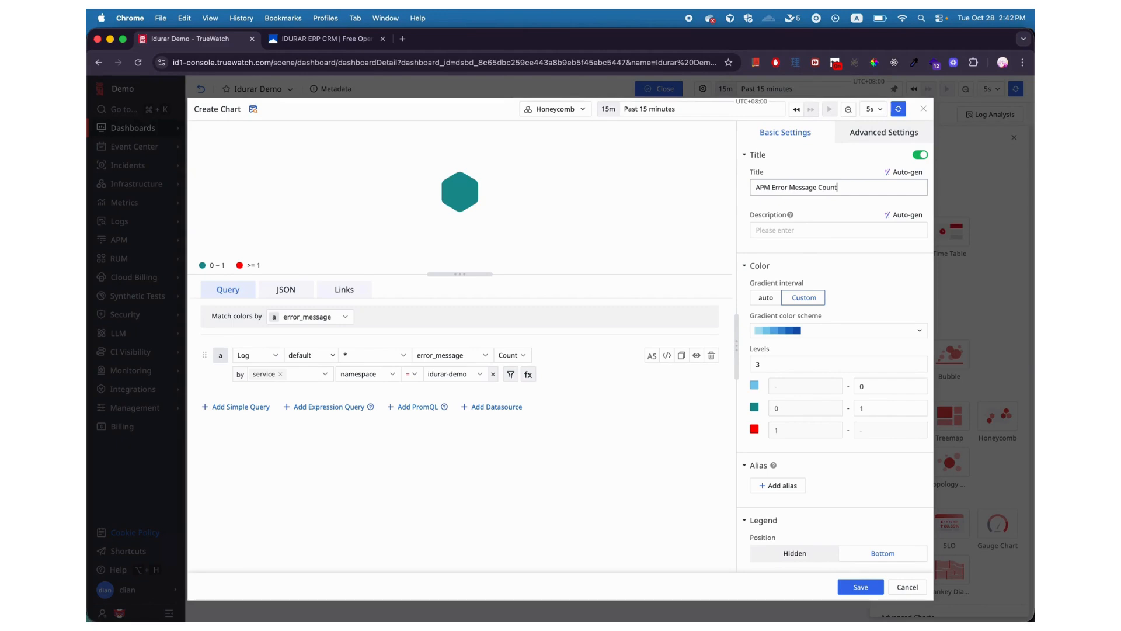
left_click(864, 587)
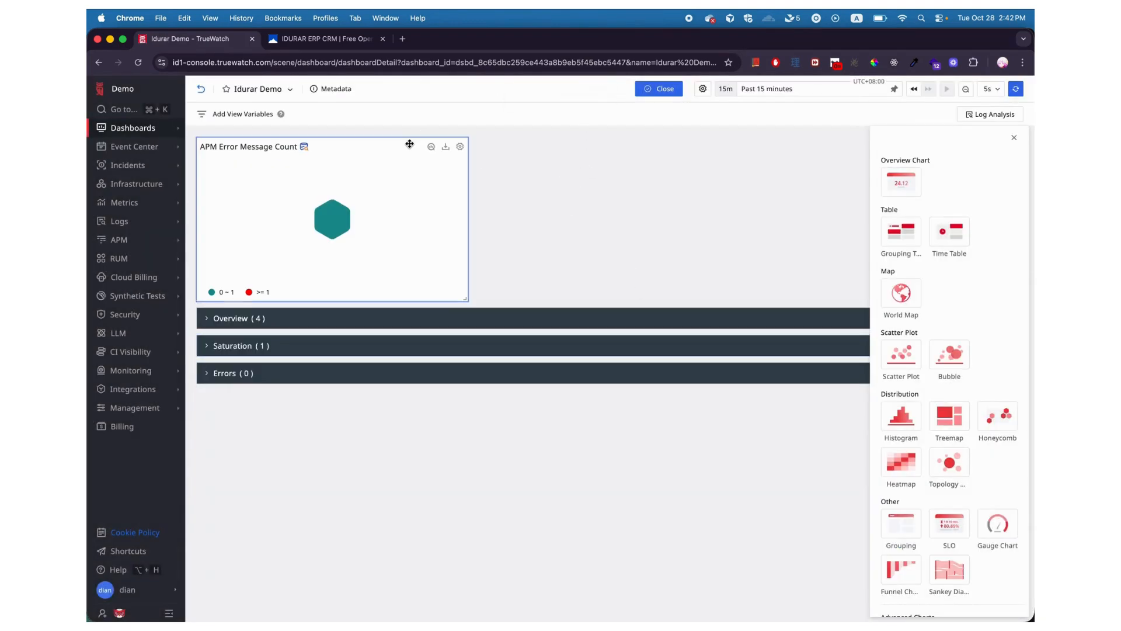
Step: Move the APM Error Message Count chart into the expanded Errors group and collapse the group
left_click_drag(408, 145, 412, 293)
left_click(576, 304)
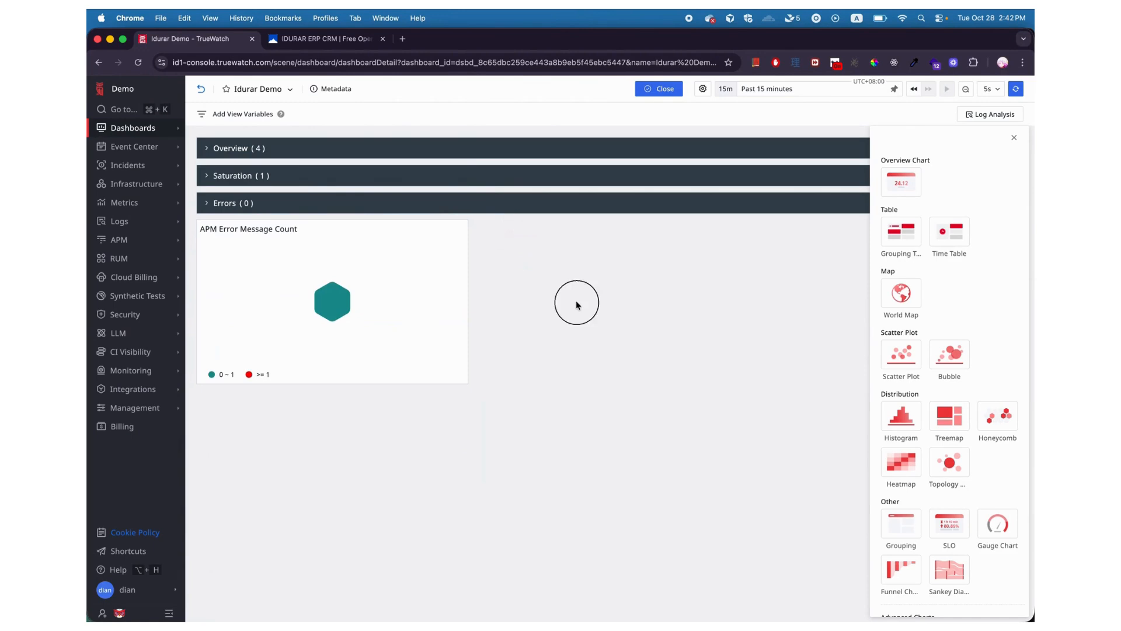
left_click_drag(348, 228, 399, 245)
left_click(209, 203)
left_click_drag(260, 220, 220, 370)
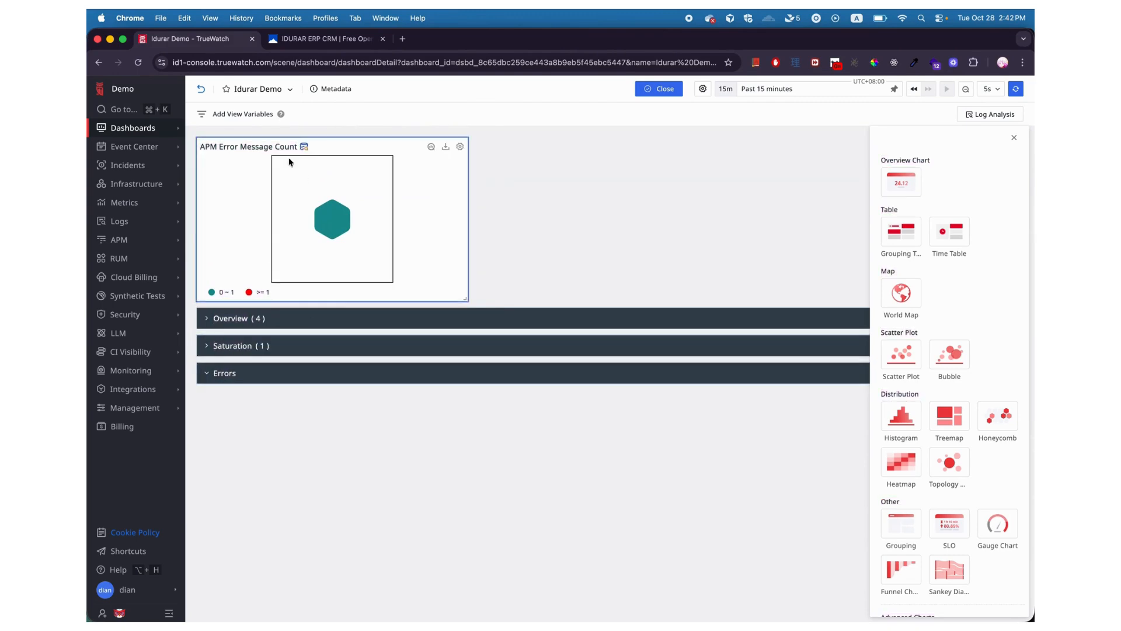
left_click_drag(338, 148, 321, 227)
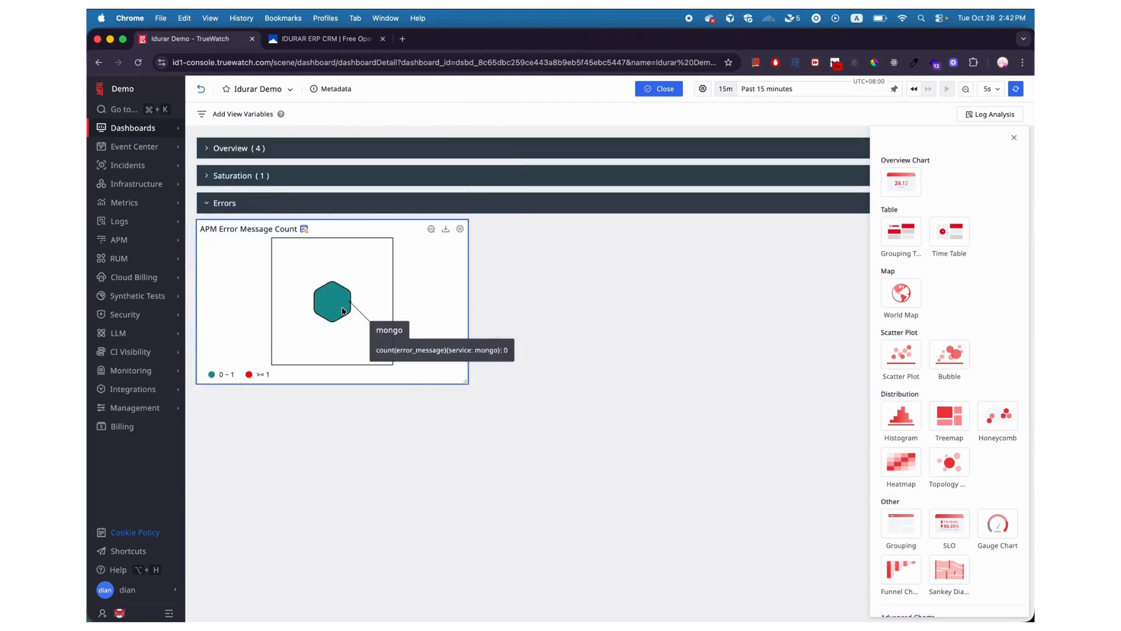
left_click(208, 203)
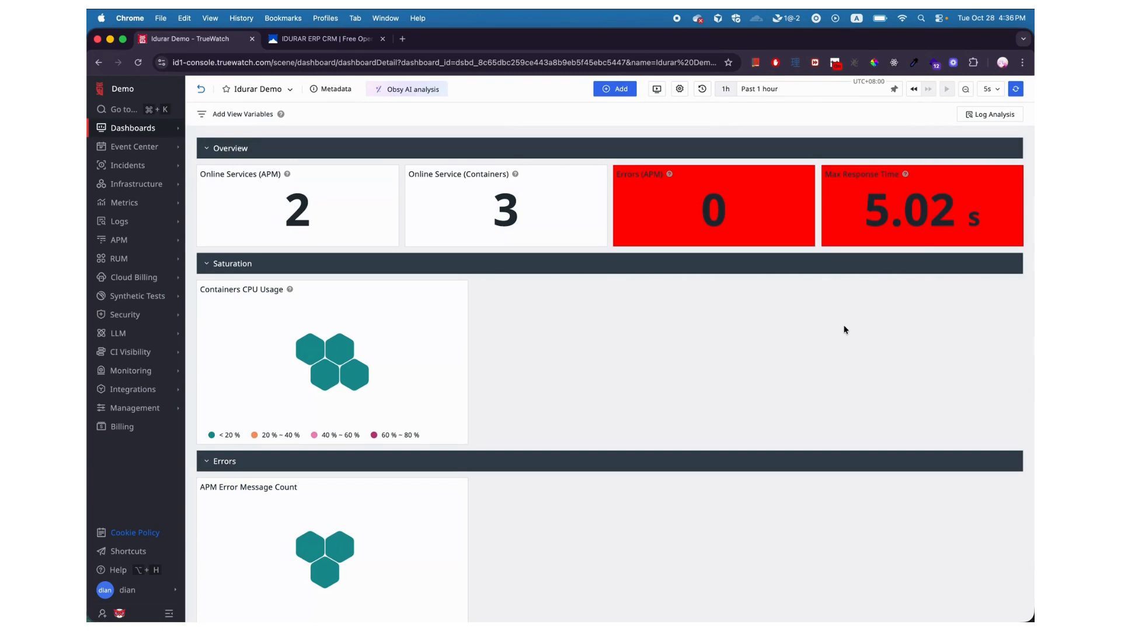
Step: Create a chart grouping named "Latency" with the dark slate color used by the other groups
left_click(621, 89)
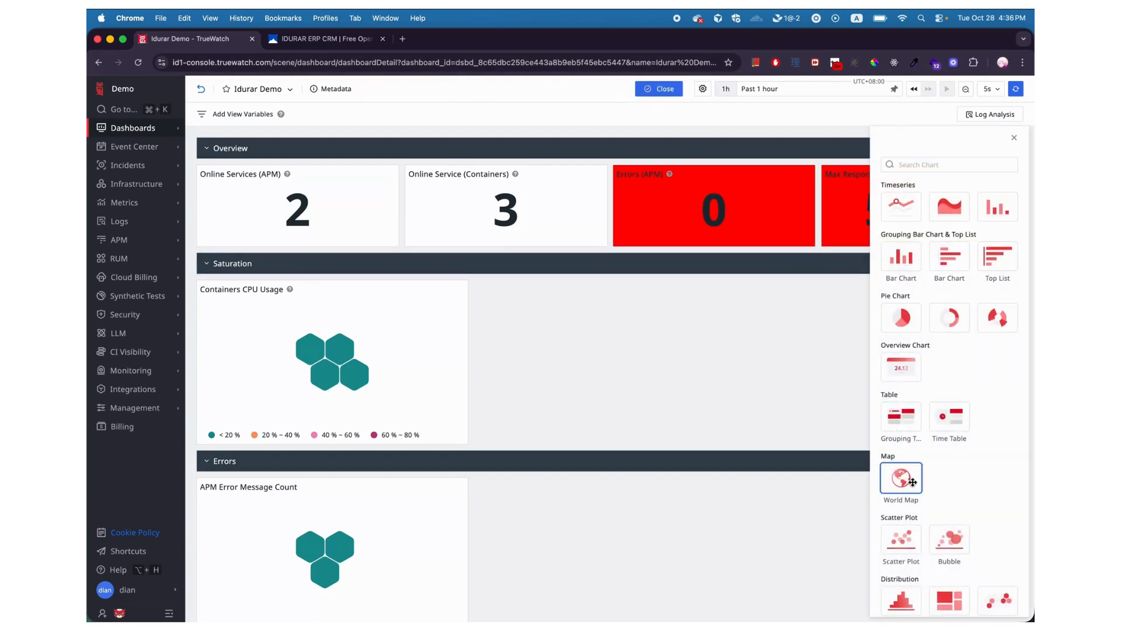
scroll(912, 482, "down", 5)
left_click(911, 519)
type("Latency")
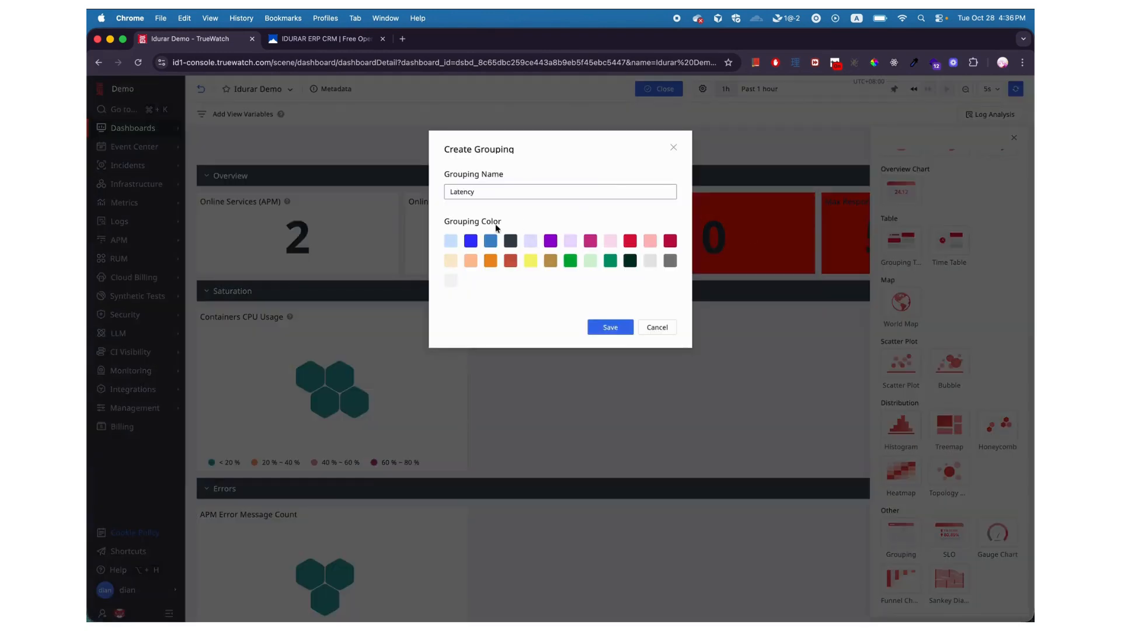
left_click(510, 241)
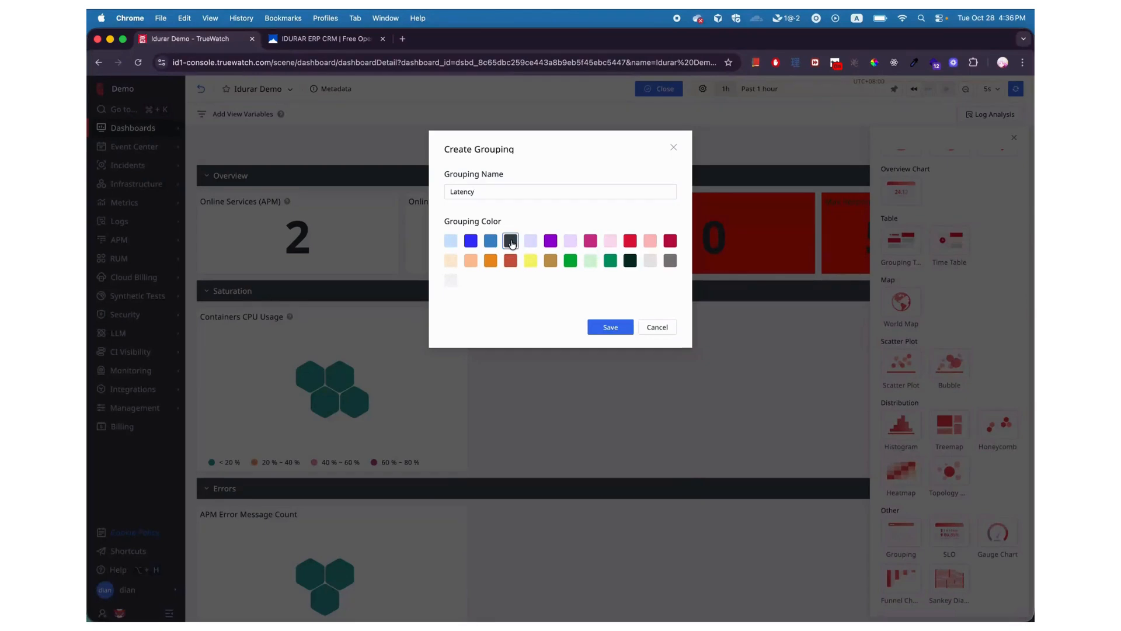
left_click(611, 327)
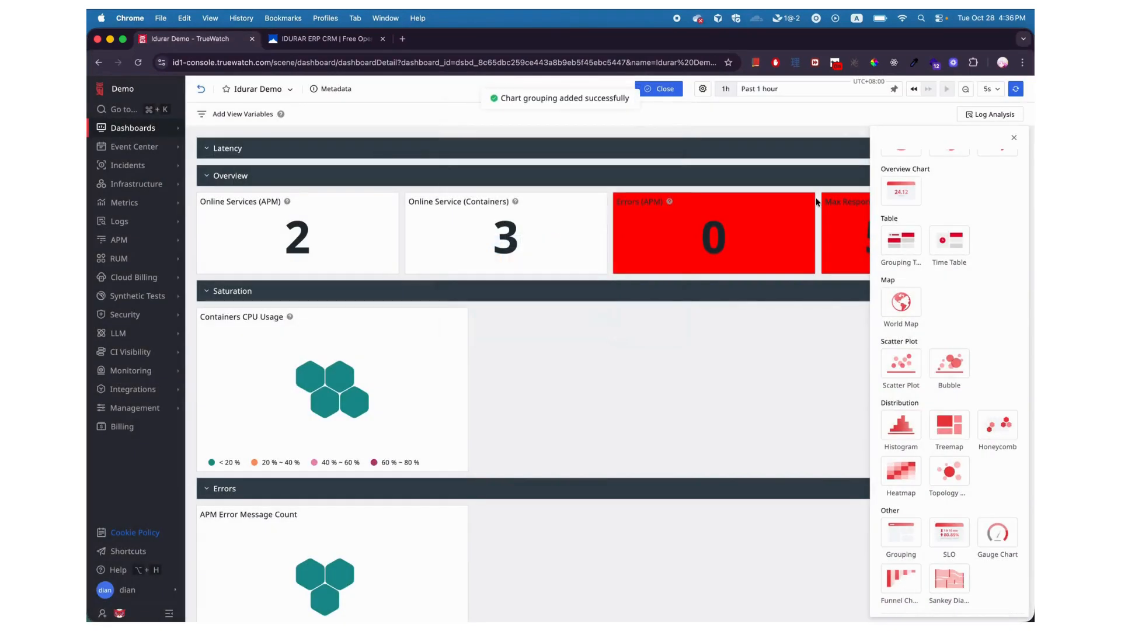
left_click(1013, 137)
Step: Collapse the Overview, Saturation and Errors groups and move the Latency group below Errors
left_click(217, 176)
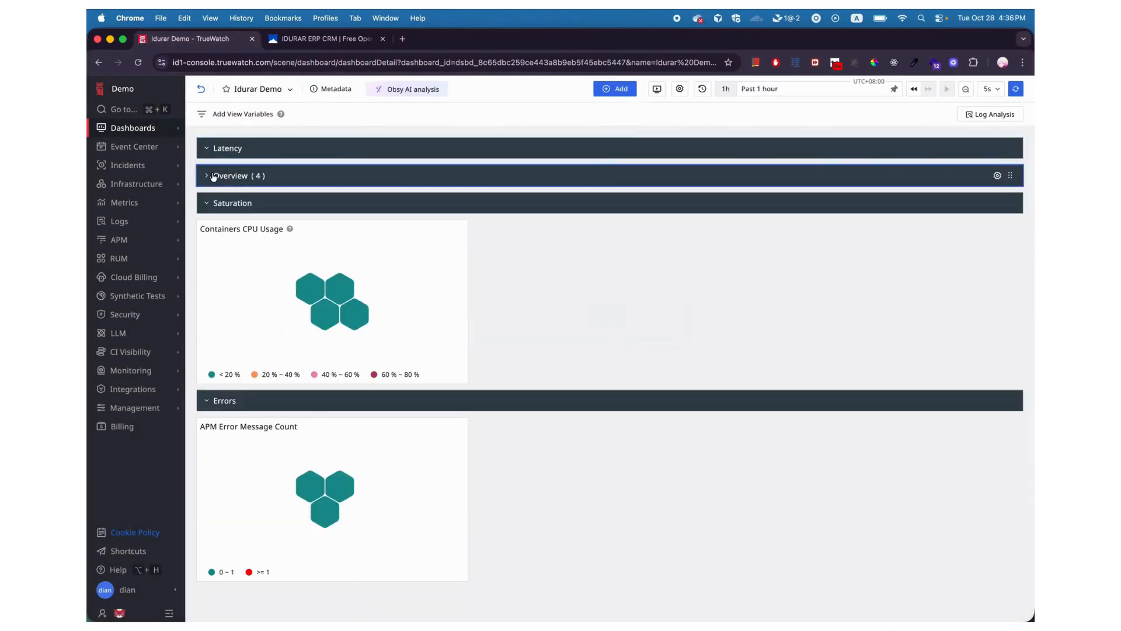
left_click(217, 203)
left_click(228, 231)
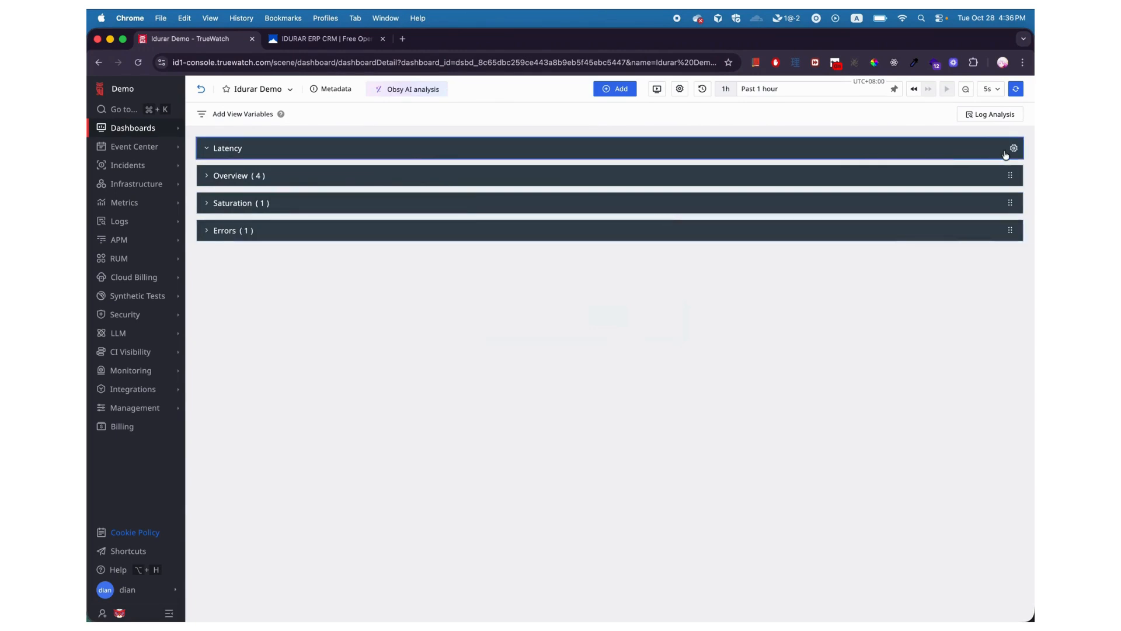
left_click_drag(1011, 146, 1013, 251)
Step: Add a Top List chart that queries RUM data of the idurar application from the resource data source
left_click(618, 88)
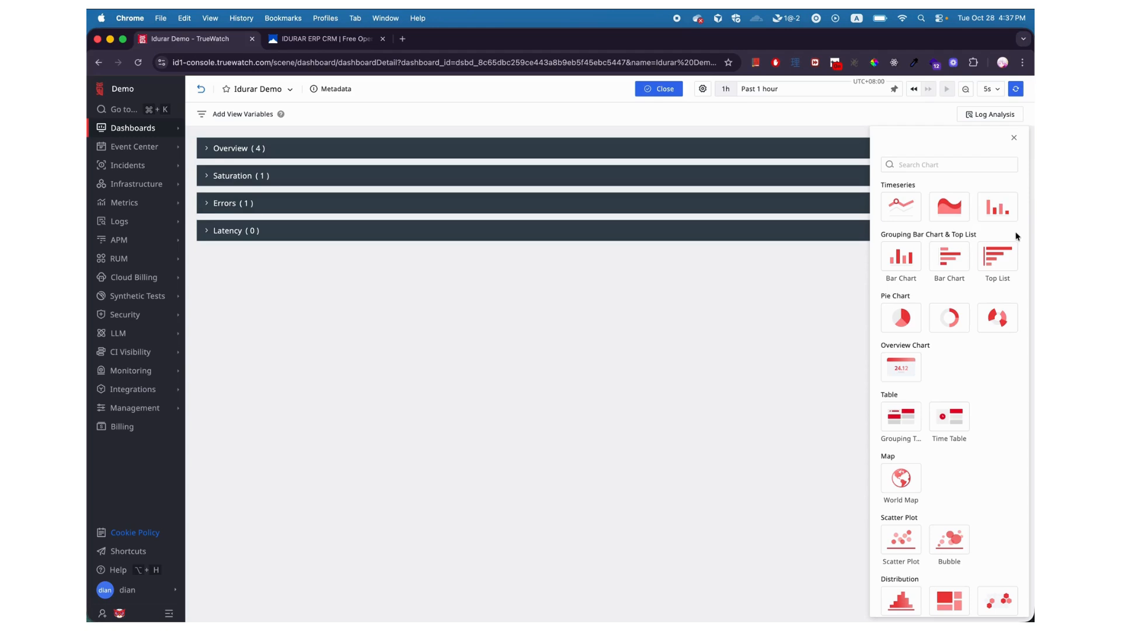
left_click(1002, 264)
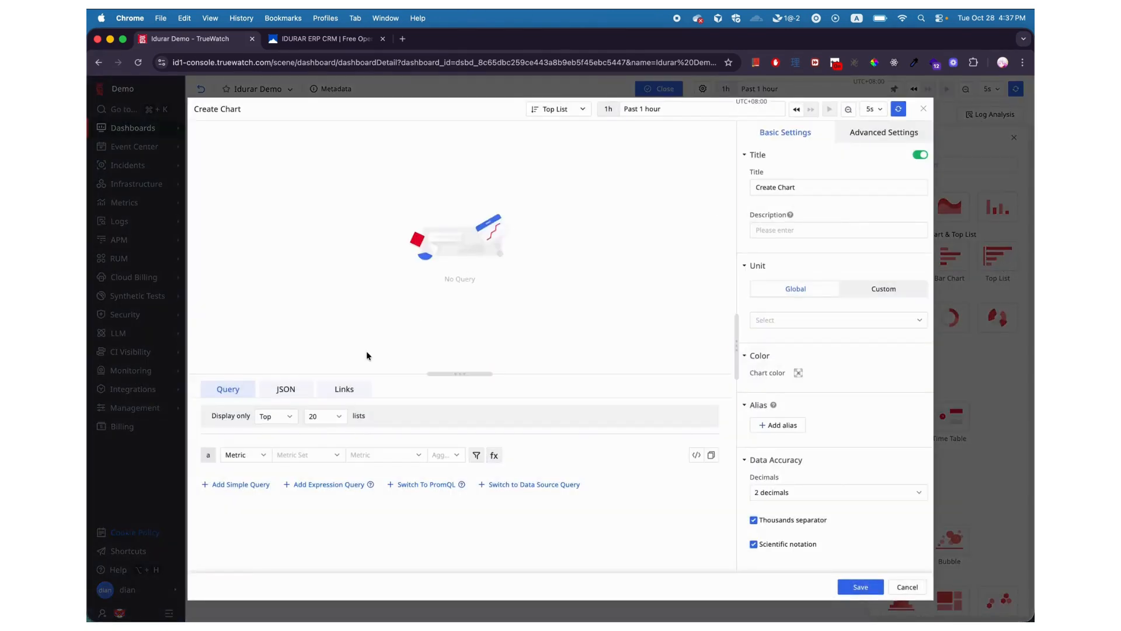
left_click(257, 455)
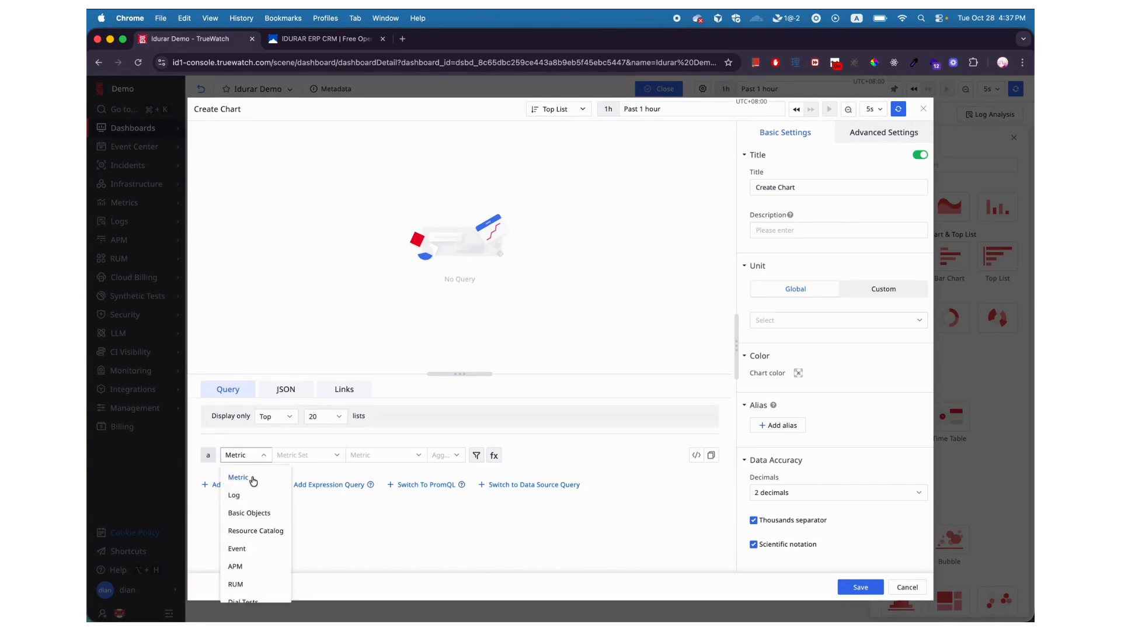
left_click(242, 585)
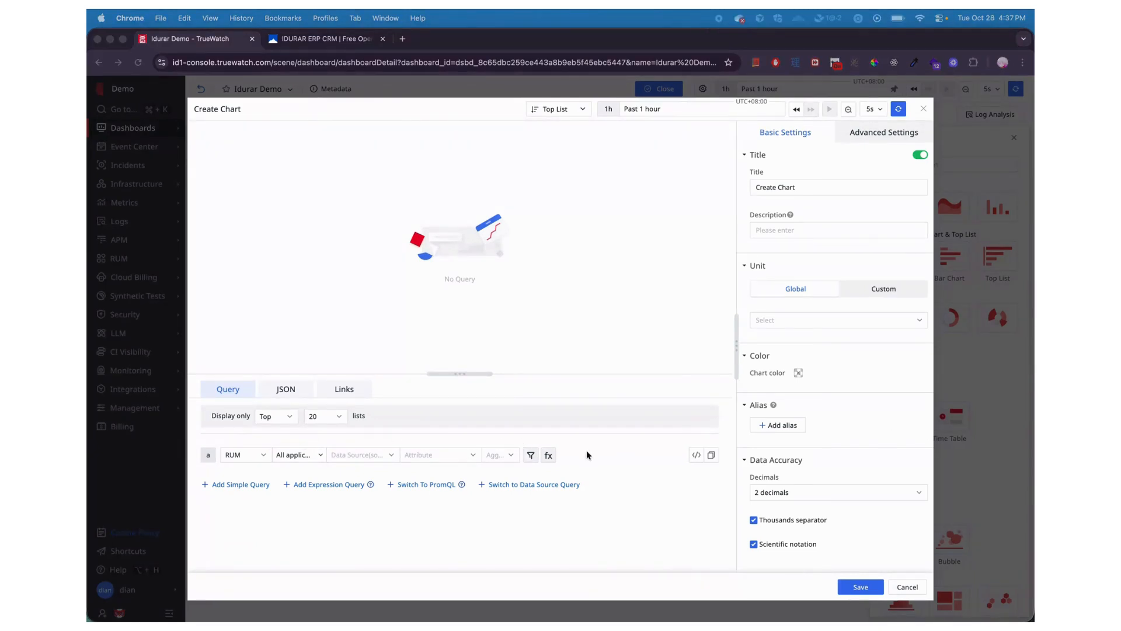
left_click(321, 454)
left_click(310, 496)
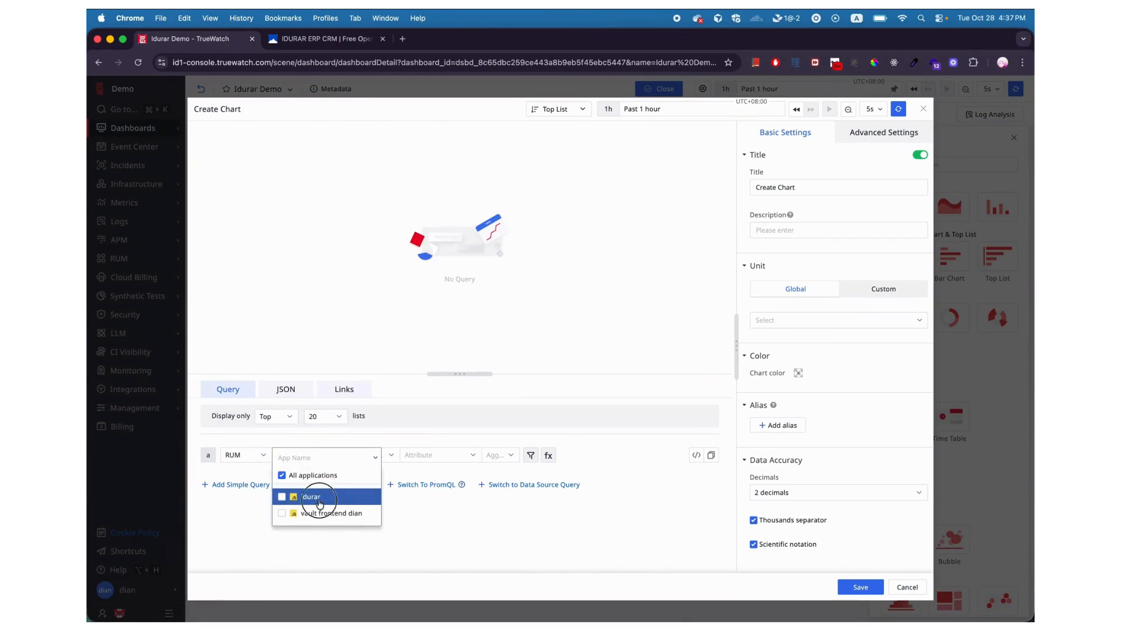
left_click(430, 511)
left_click(390, 457)
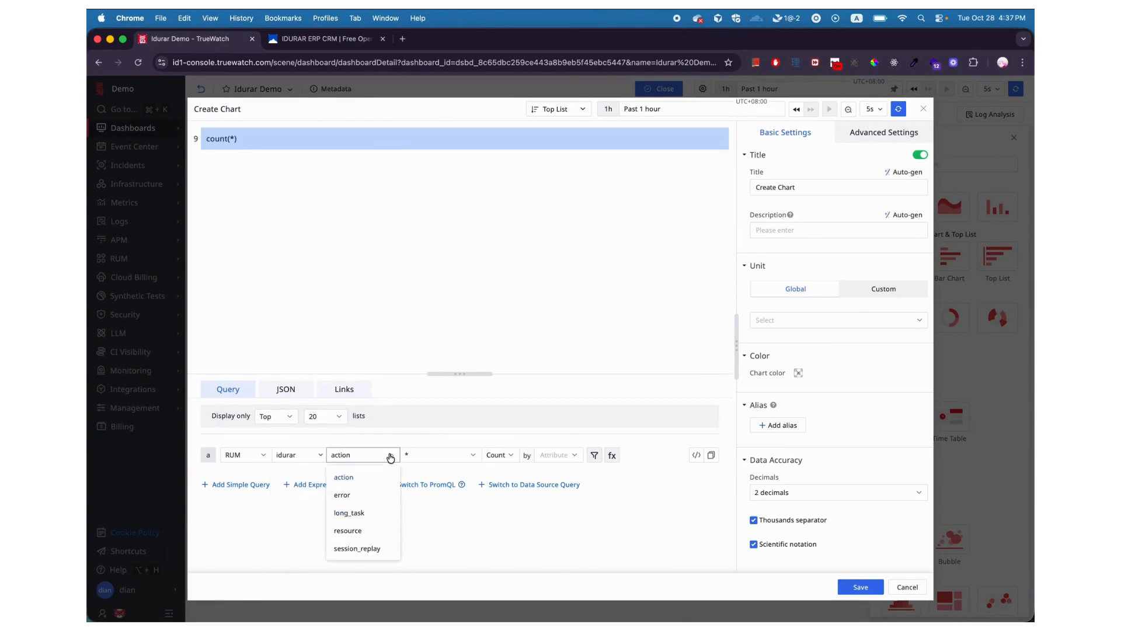
type("resour")
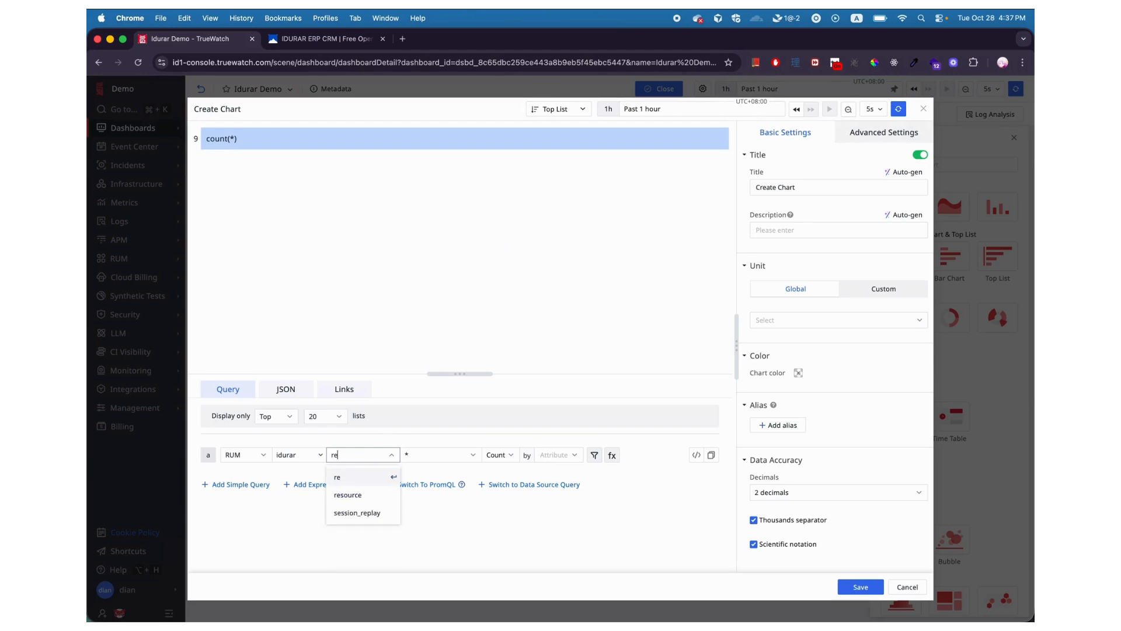
left_click(370, 493)
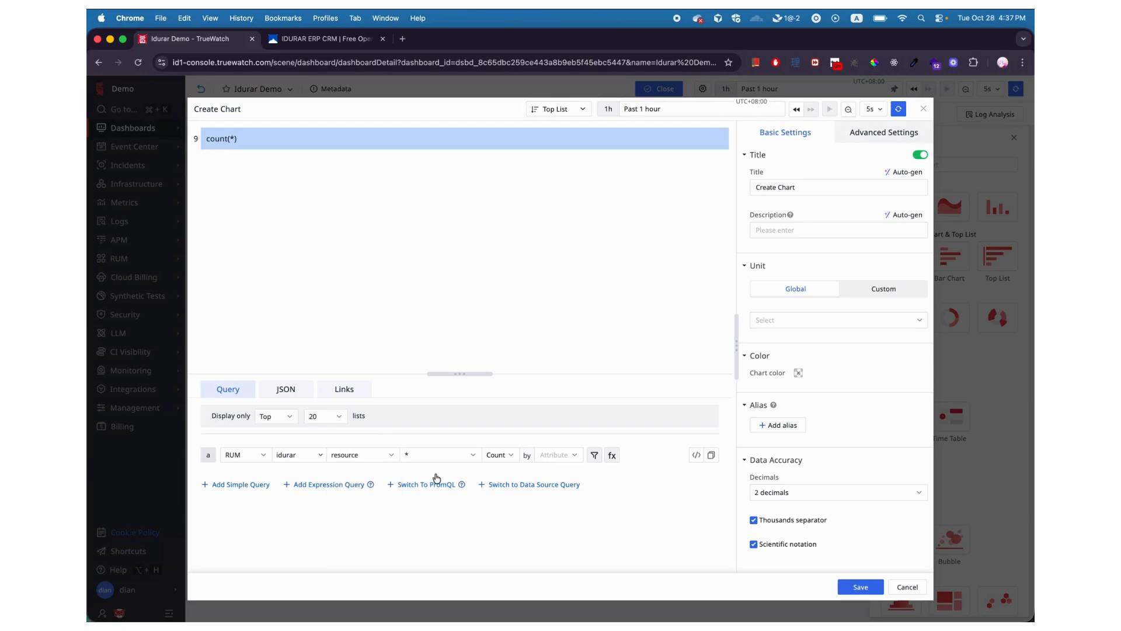
Step: Set the query's attribute to duration with P90 aggregation
left_click(473, 456)
type("du")
type("n")
left_click(462, 476)
left_click(509, 454)
left_click(501, 454)
scroll(517, 516, "down", 3)
left_click(501, 577)
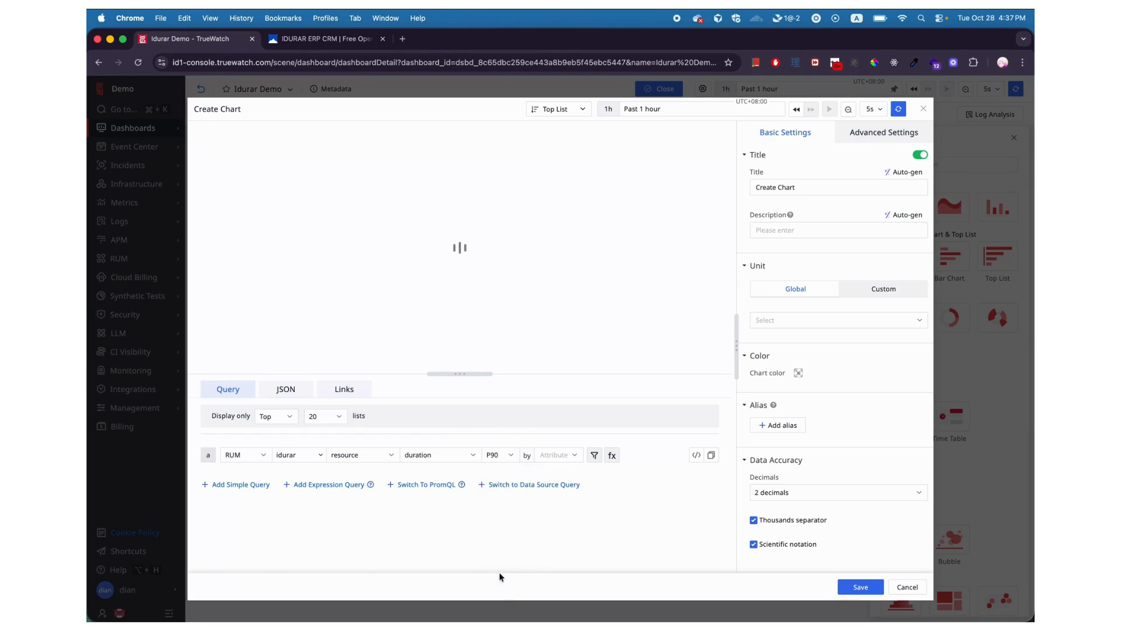
Step: Group the query results by resource_url_path
left_click(573, 455)
type("resour")
type("ce_url_path")
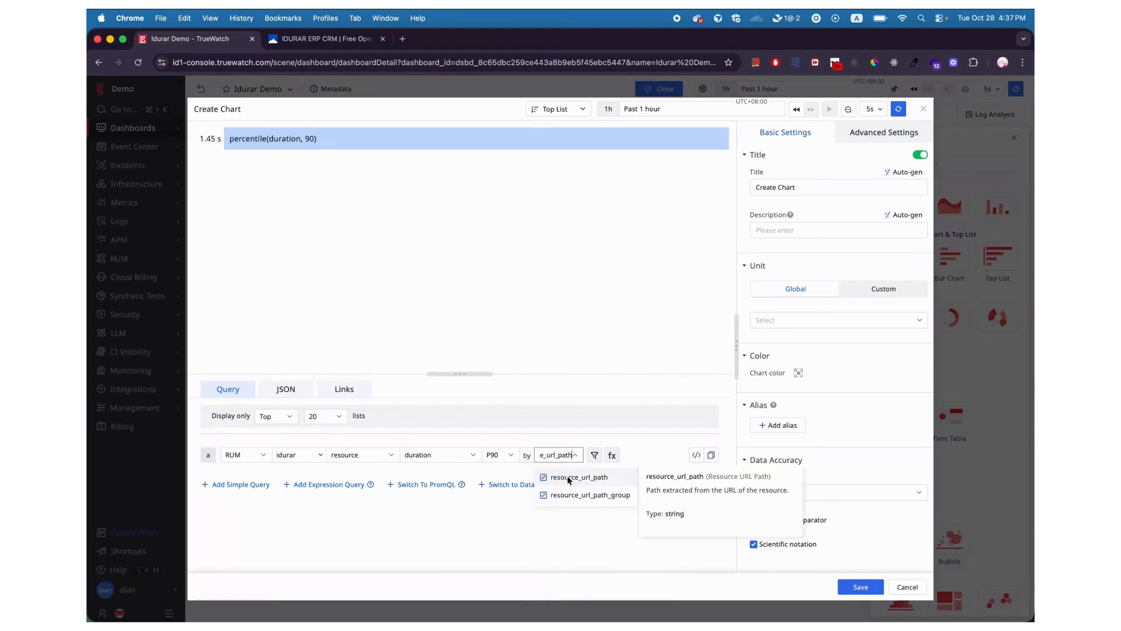
left_click(569, 476)
left_click(570, 458)
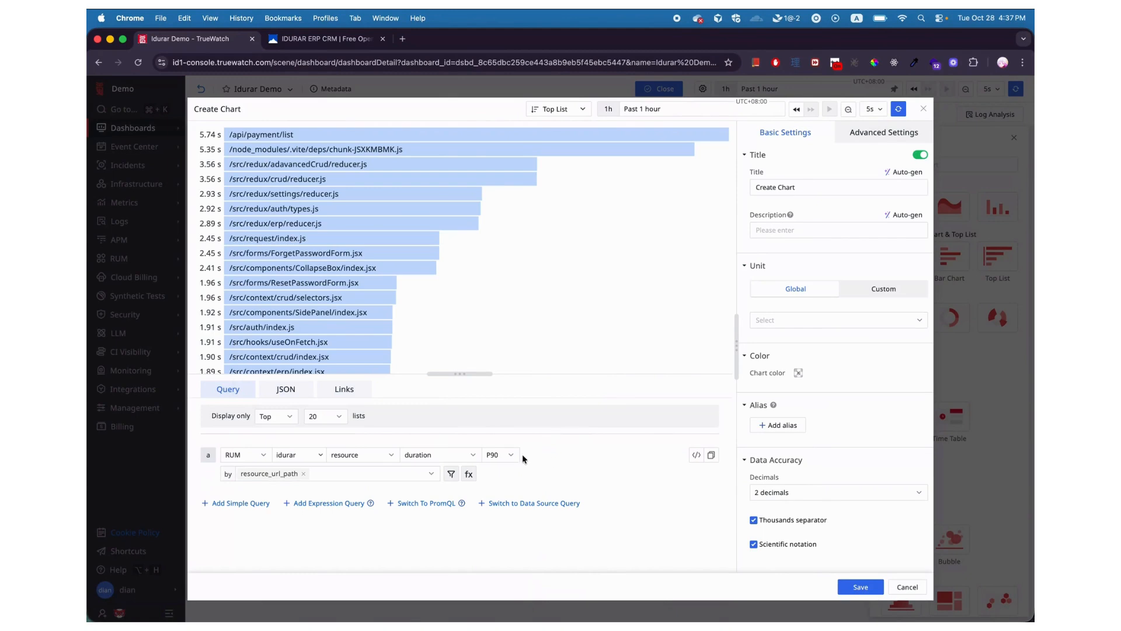
Step: Filter the RUM query to app_name = idurar
left_click(451, 474)
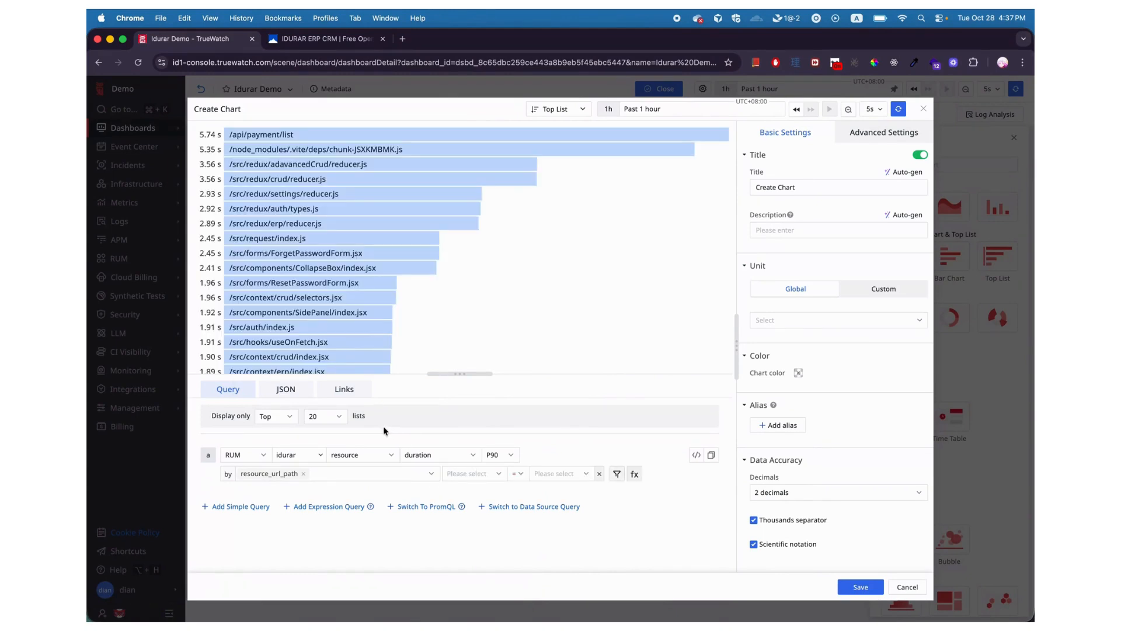
left_click(467, 473)
type("app_name")
left_click(463, 495)
left_click(566, 475)
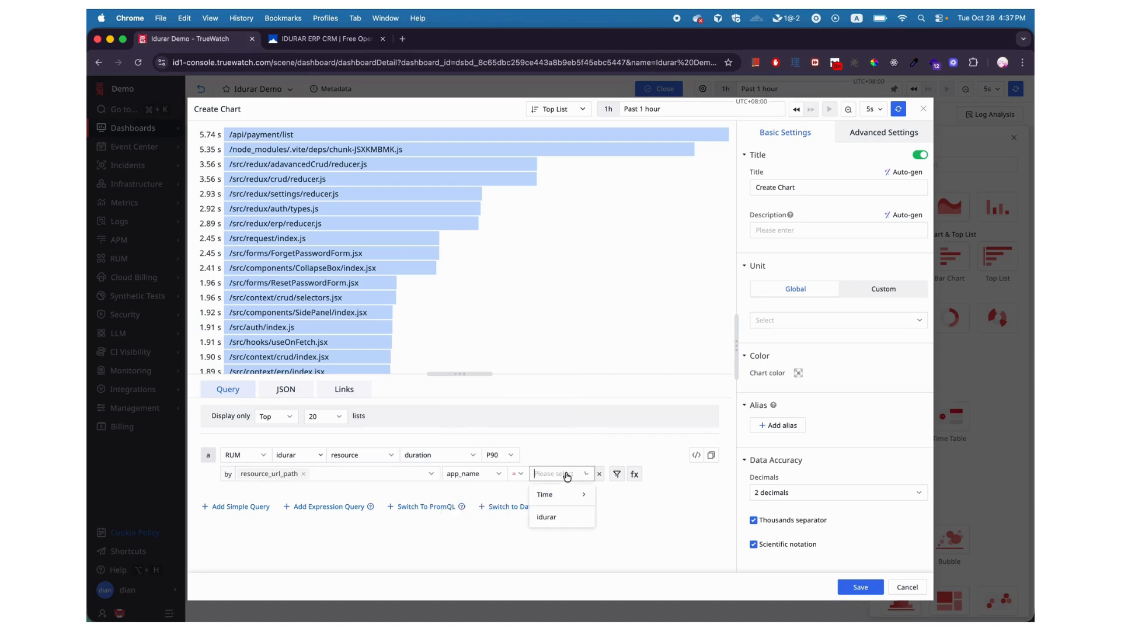
type("idurar")
left_click(563, 516)
Step: Add a second AND filter condition with resource_tye = xhr
left_click(617, 473)
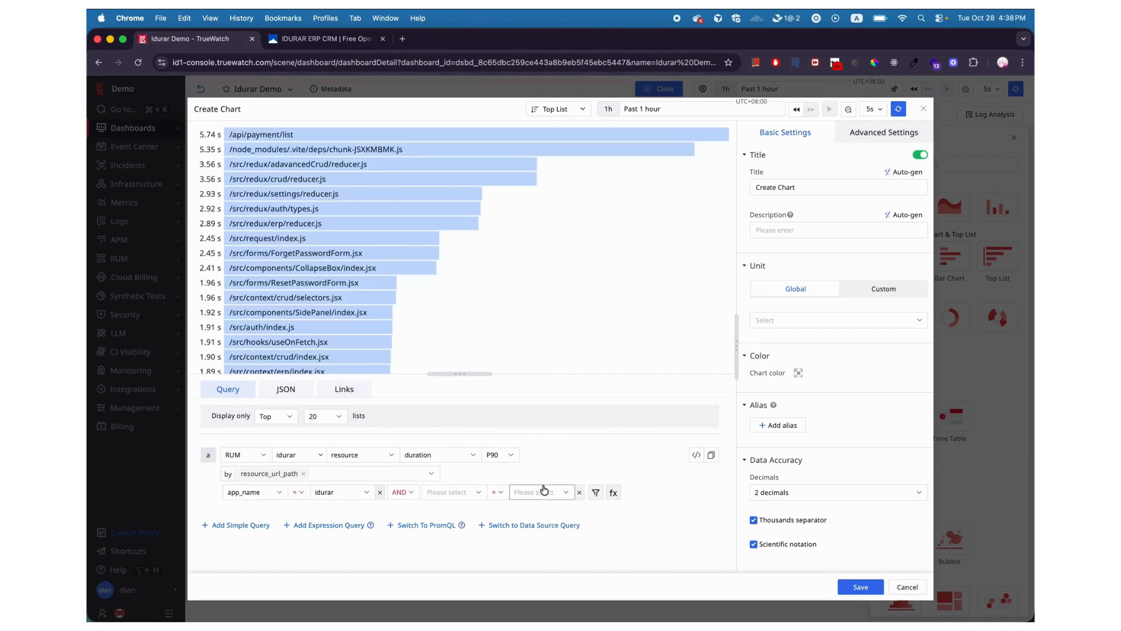
left_click(461, 492)
type("resource_tye")
left_click(450, 513)
left_click(537, 492)
type("xhr")
left_click(532, 514)
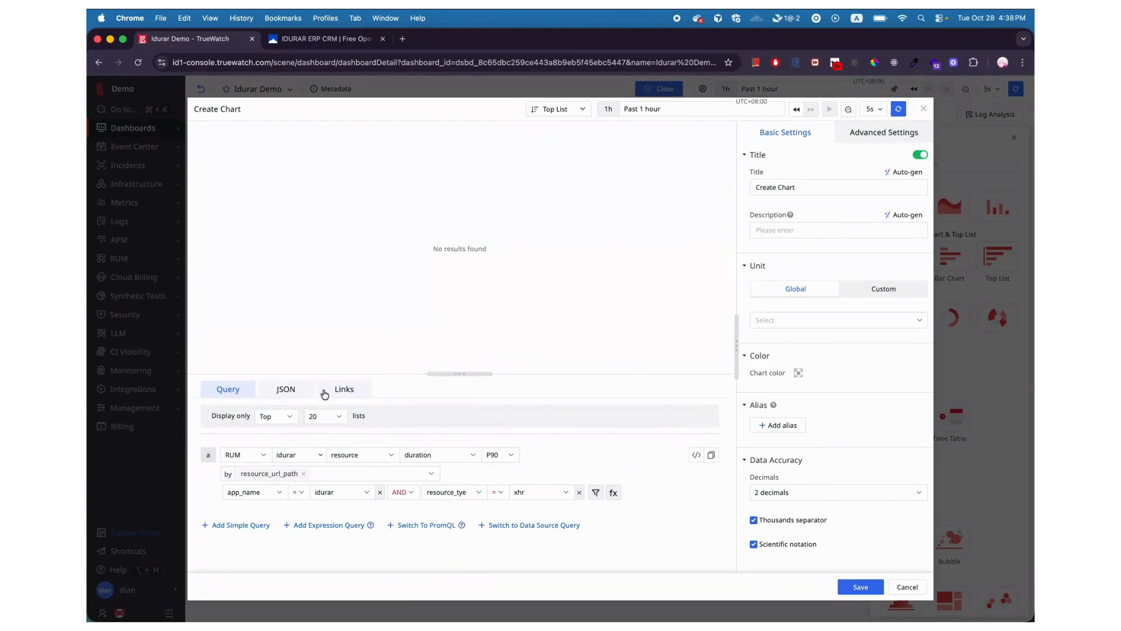
Step: Limit the chart to the top 10 entries and correct the second filter to resource_type = xhr
left_click(330, 420)
left_click(325, 458)
left_click(467, 492)
key("BackSpace")
type("pe")
left_click(460, 514)
left_click(564, 493)
left_click(550, 379)
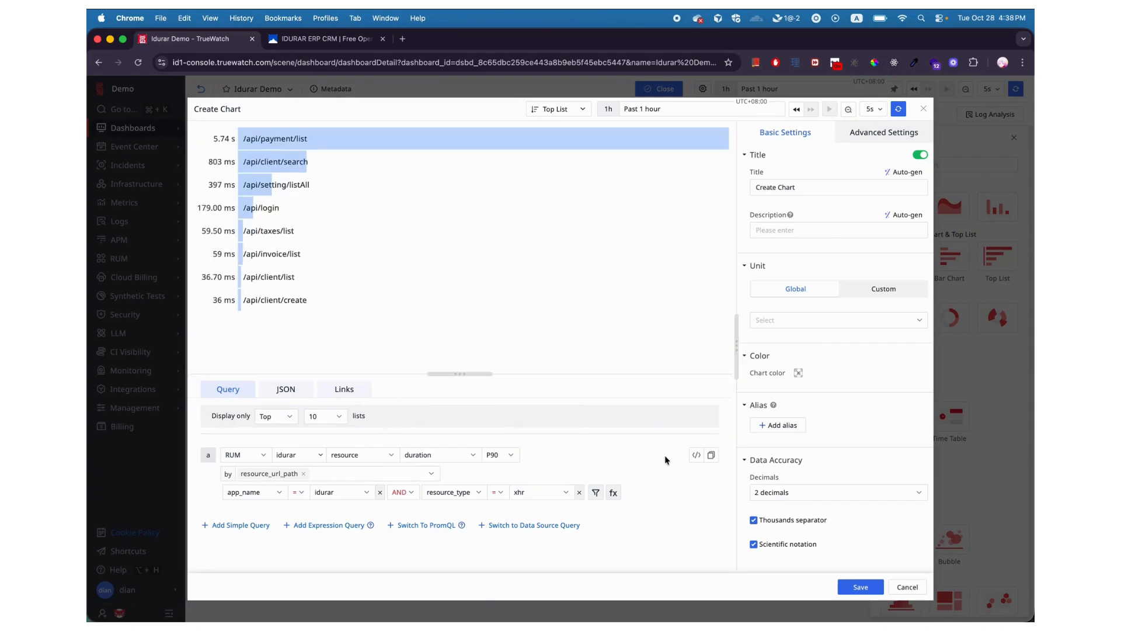
Step: Title the chart "RUM (P90) API Resource Response Duration", auto-generate its description and save it
left_click(820, 185)
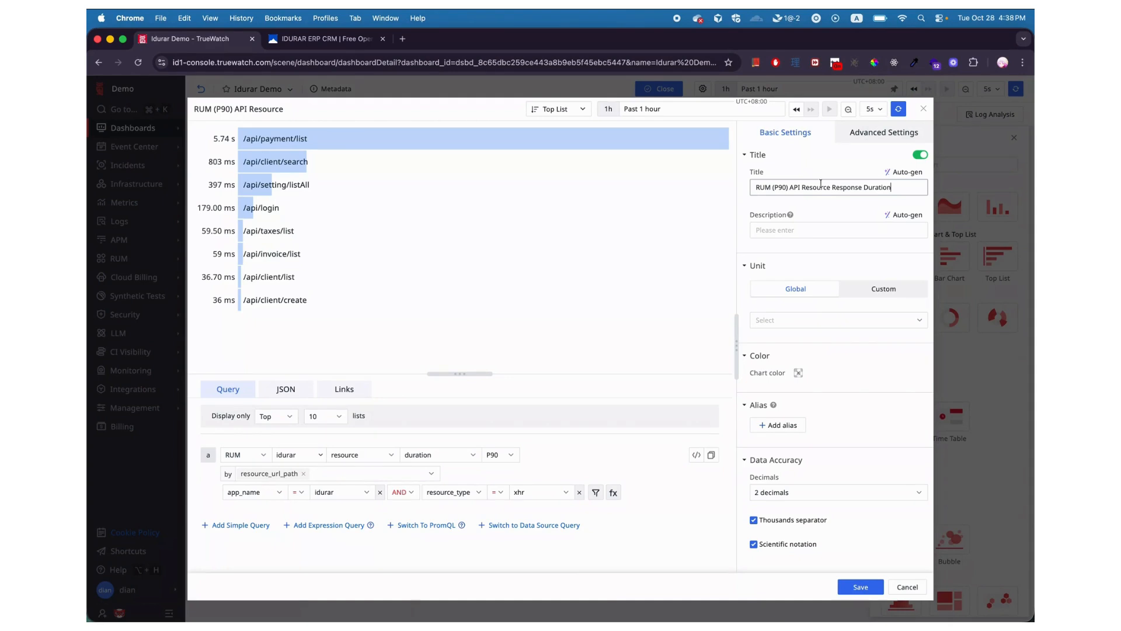
left_click(904, 217)
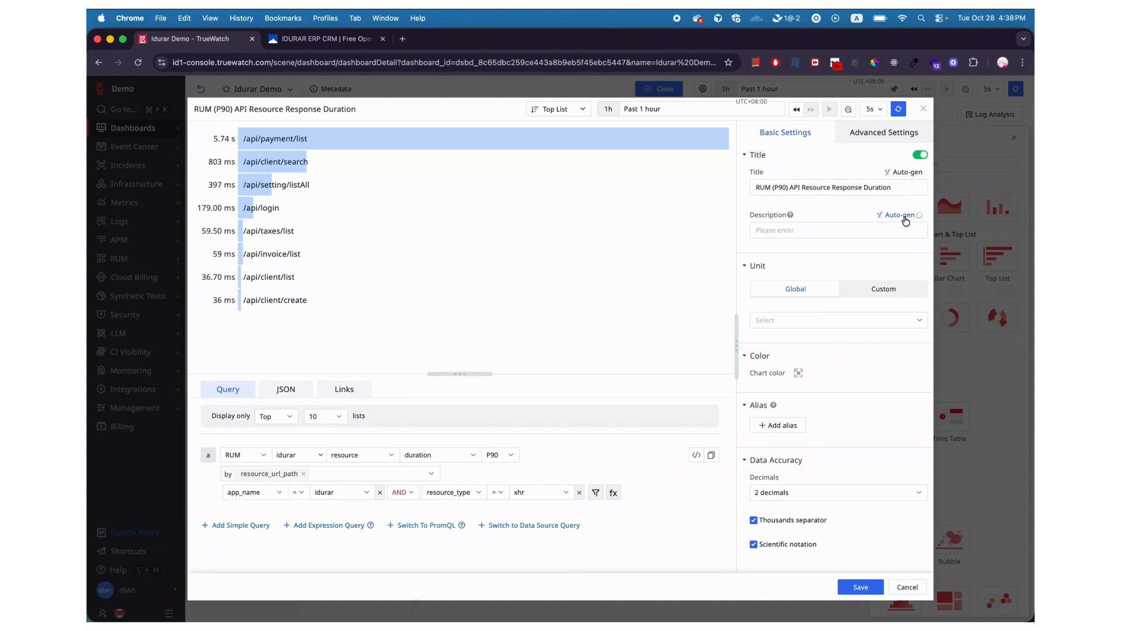
left_click(860, 587)
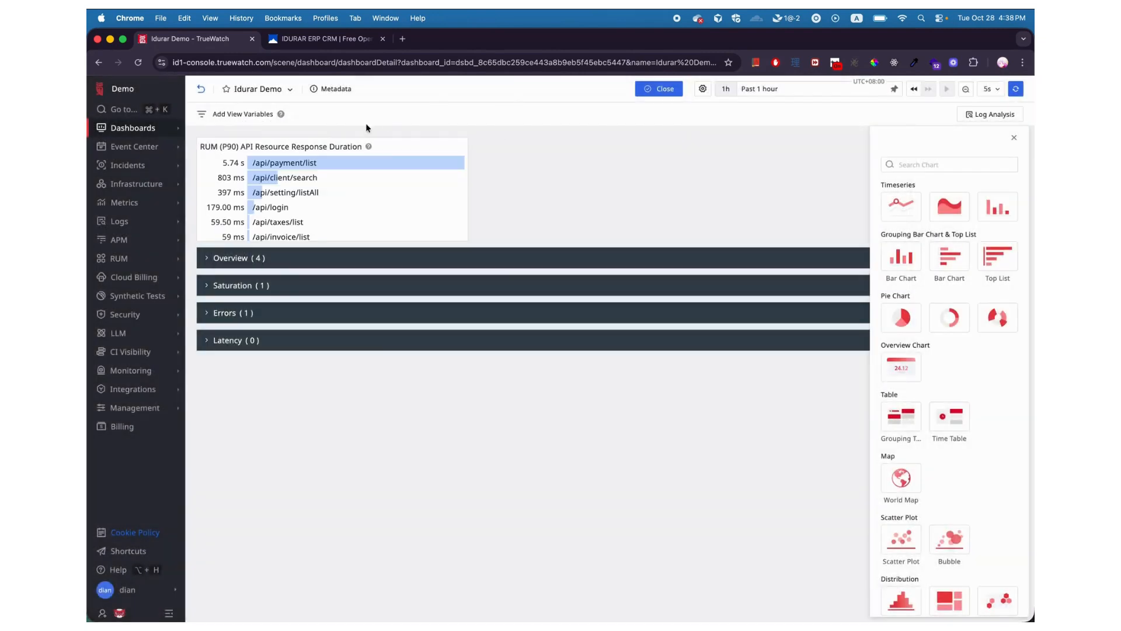
Step: Move the API resource response chart into the expanded Latency group and make it taller to fit all its rows
left_click(498, 340)
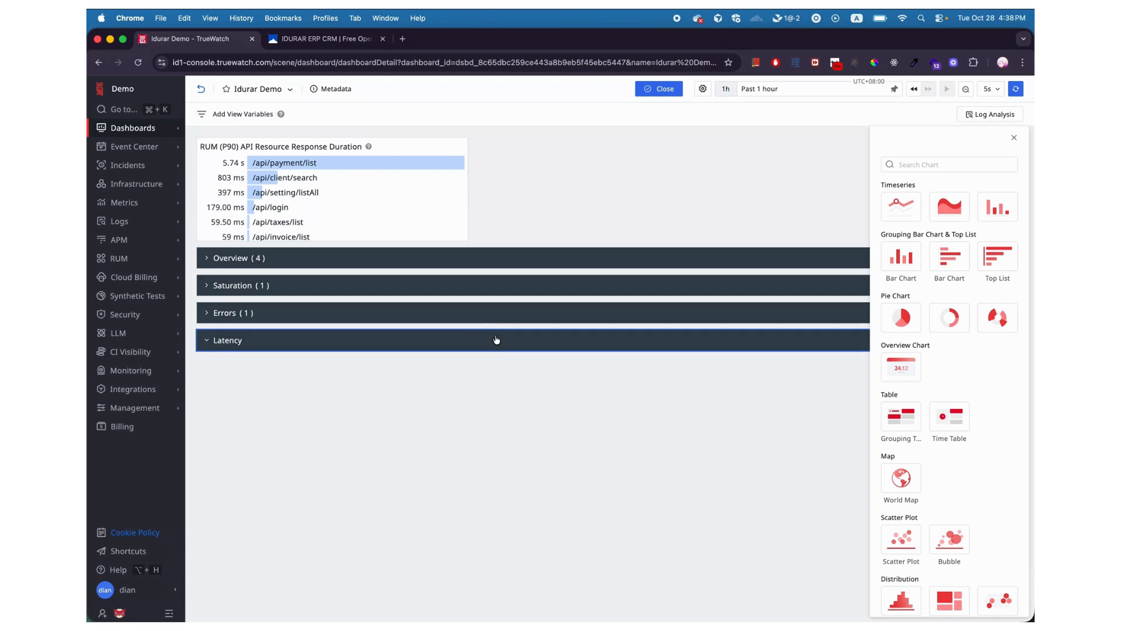
left_click_drag(414, 148, 435, 294)
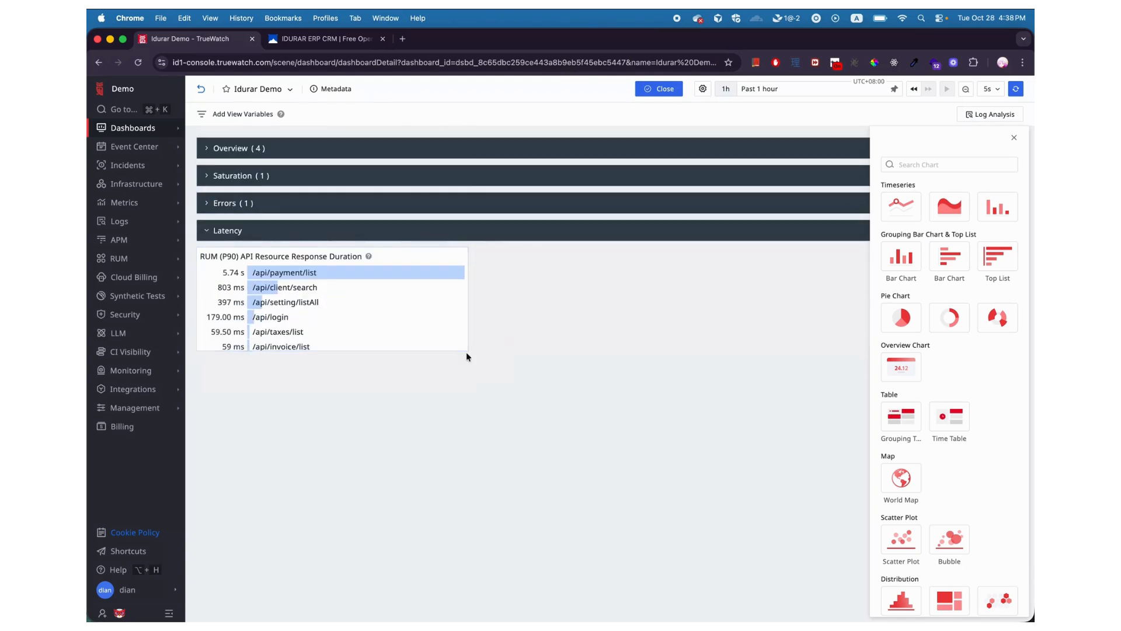
left_click_drag(466, 348, 482, 408)
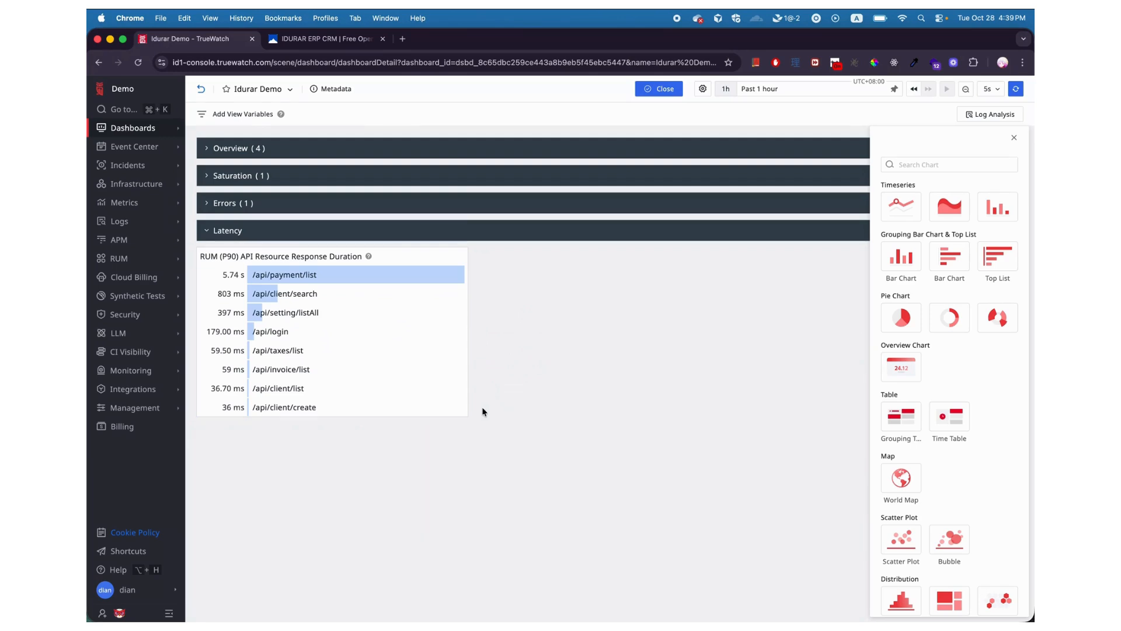
mouse_move(290, 275)
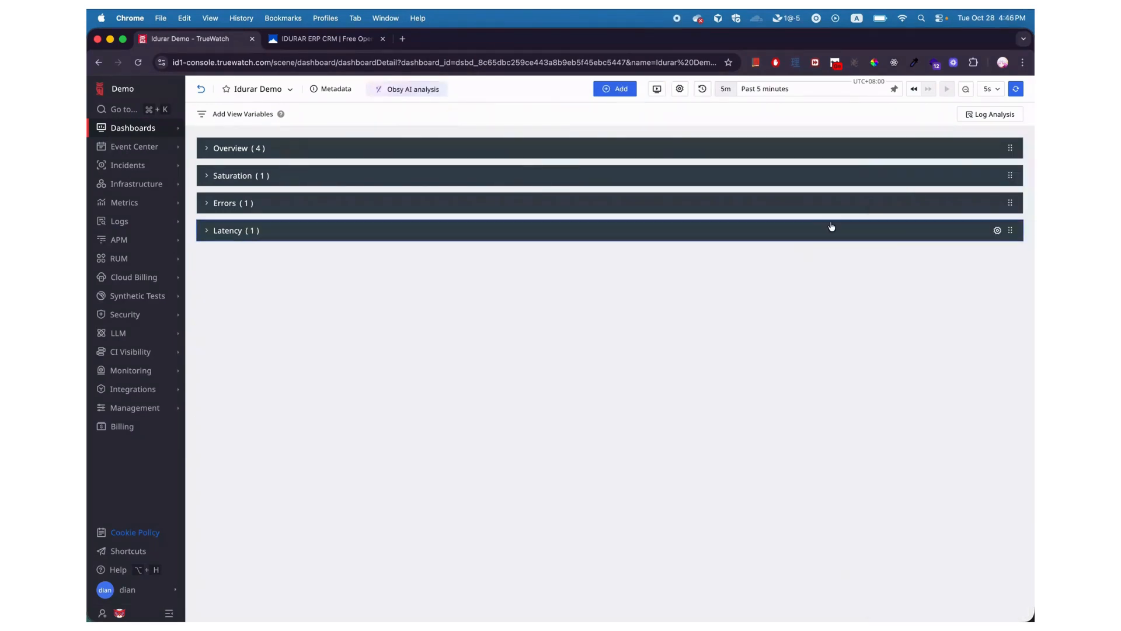
Step: Create a chart grouping named "Traffic" with the same dark slate color
left_click(613, 86)
scroll(951, 403, "down", 2)
scroll(954, 415, "down", 5)
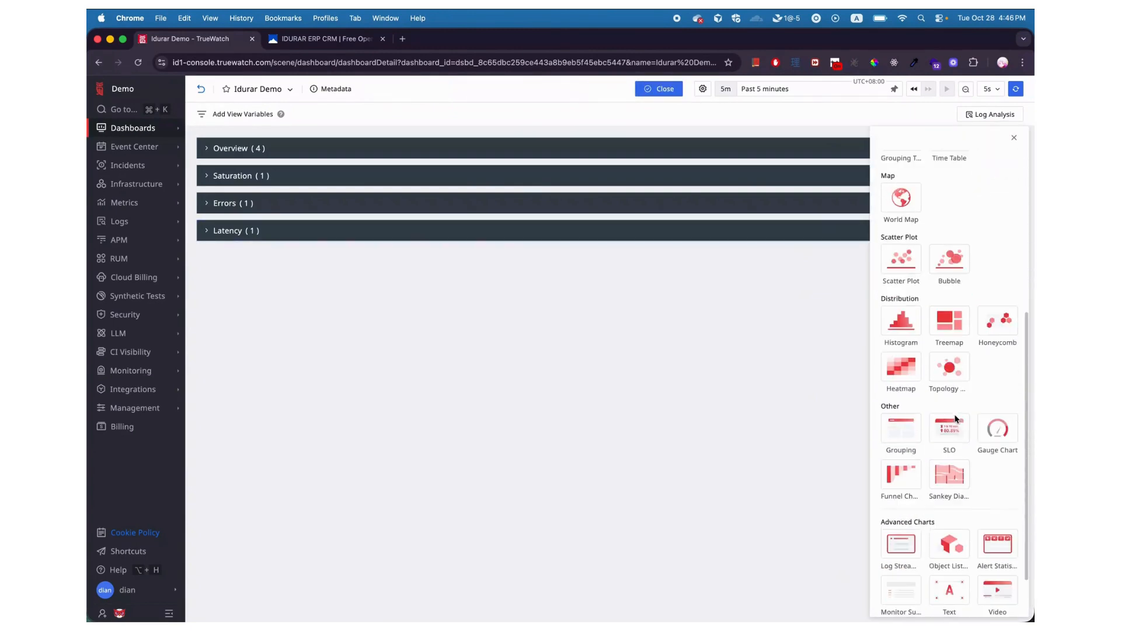
left_click(901, 374)
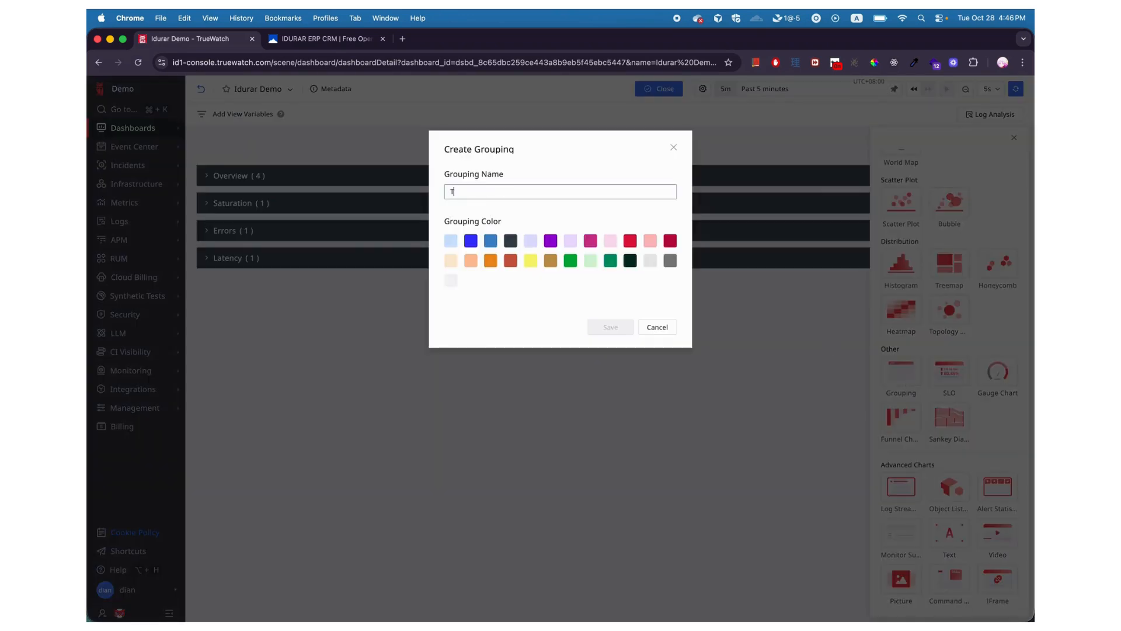
type("Traffic")
left_click(509, 243)
left_click(610, 327)
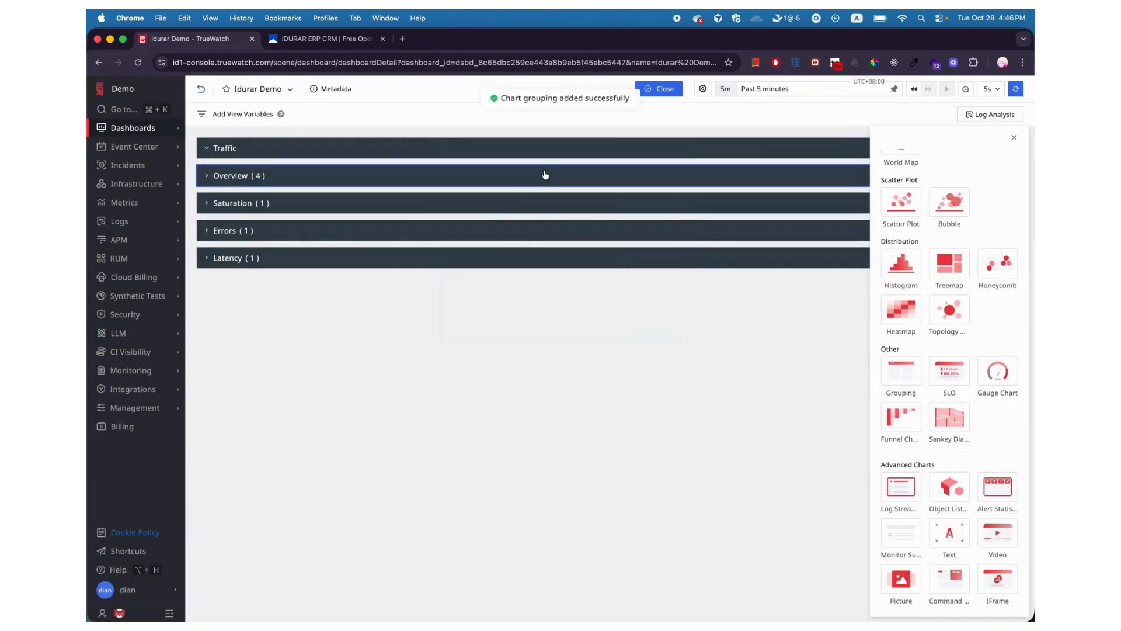
left_click(1014, 138)
Step: Move the Traffic group below Latency and expand it
left_click(960, 146)
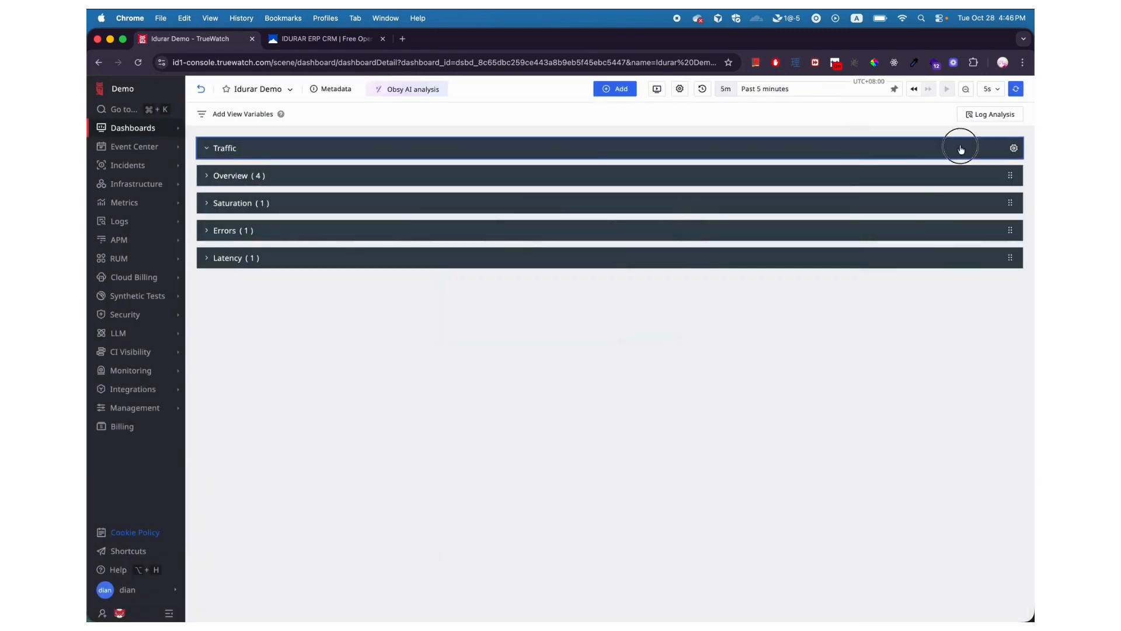
left_click_drag(1012, 148, 1011, 265)
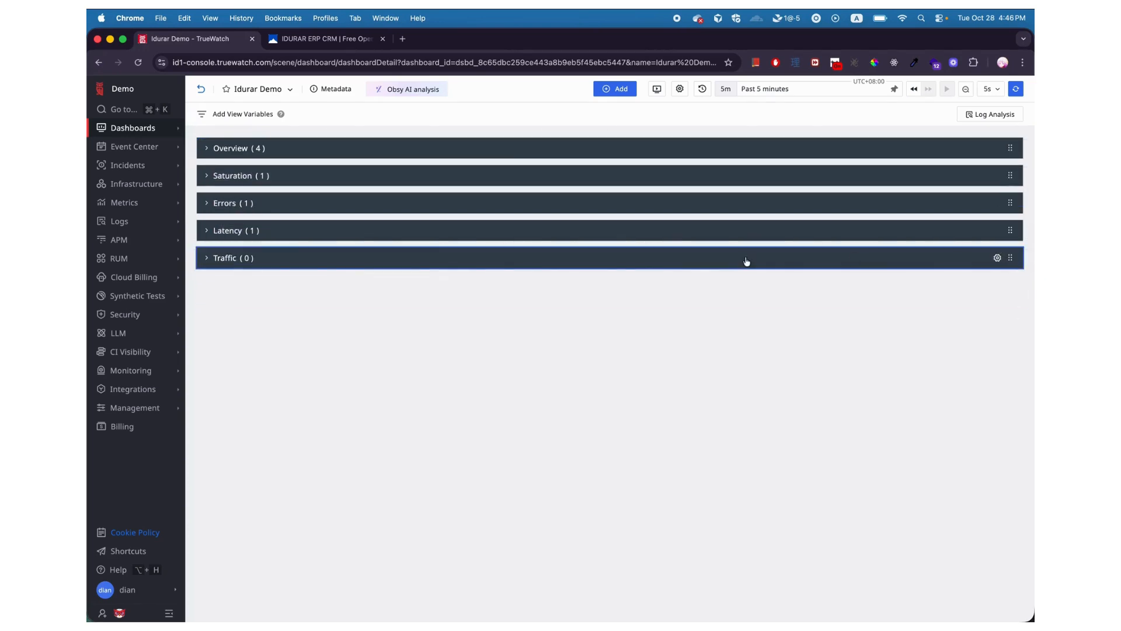
left_click(206, 258)
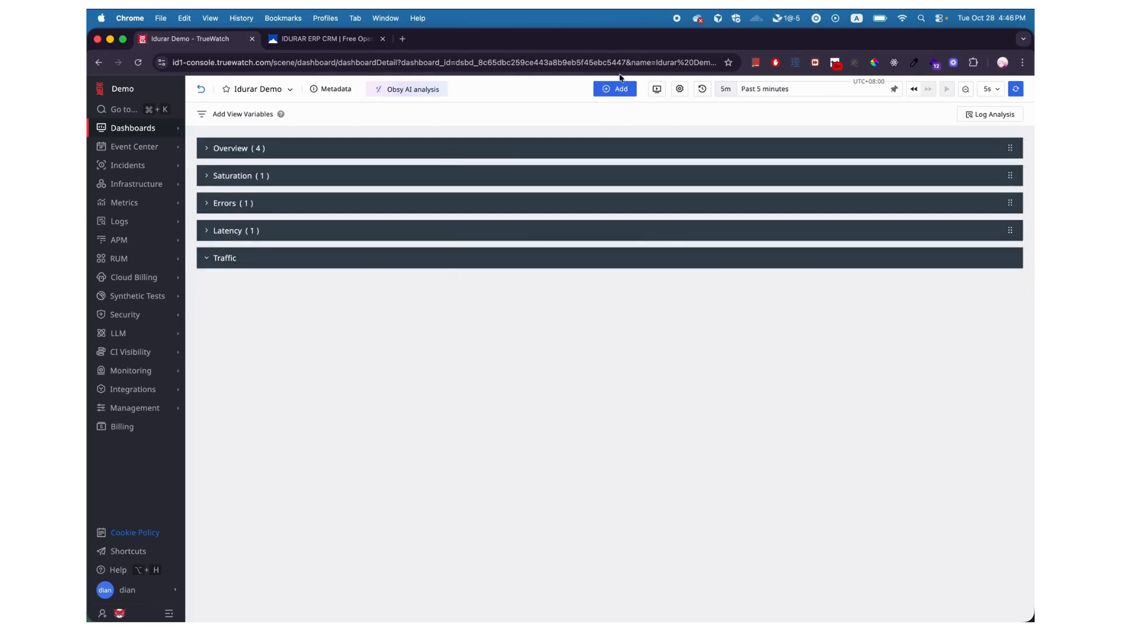
Step: Add a view variable named container_name with the display name "Container Name"
left_click(614, 88)
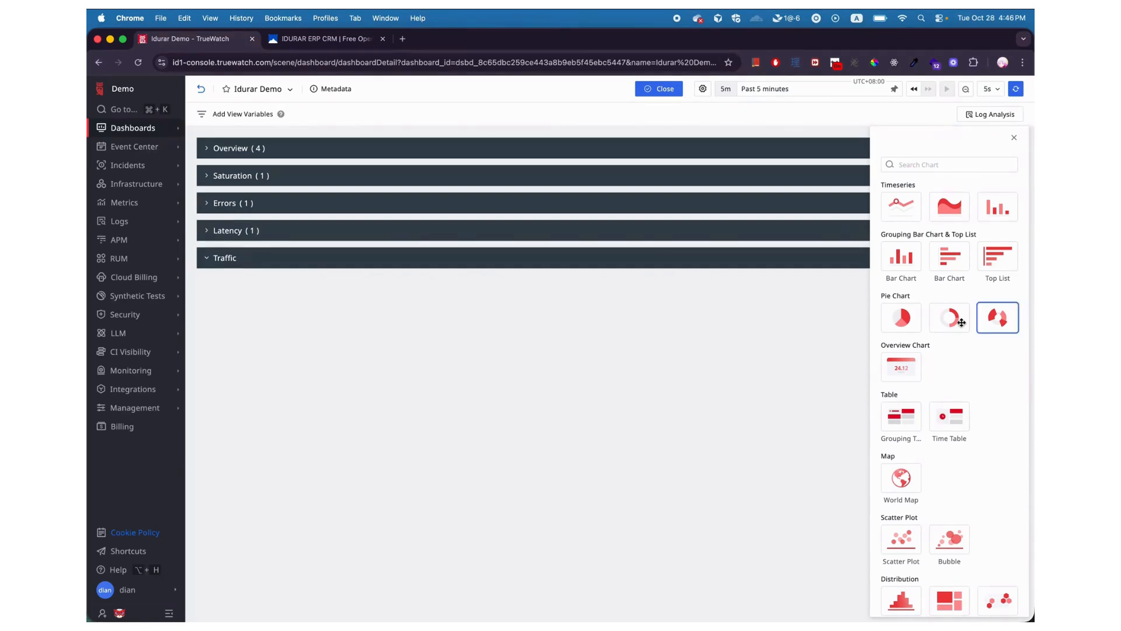
left_click(1013, 136)
left_click(227, 115)
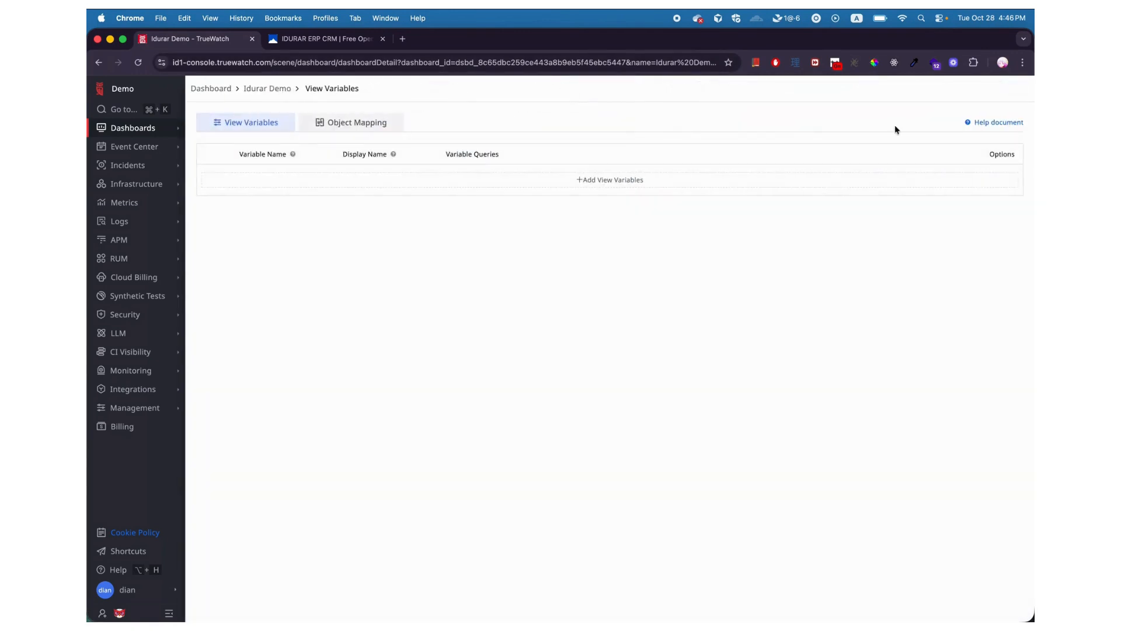
left_click(616, 179)
left_click(453, 143)
type("container_name")
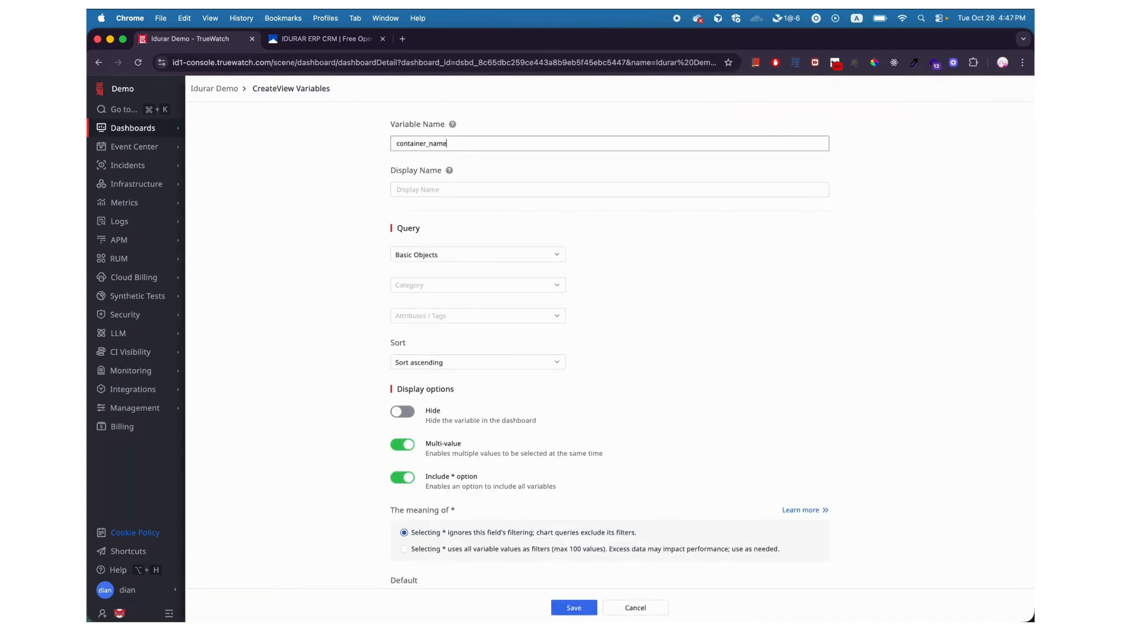
left_click(434, 189)
type("Container Nam")
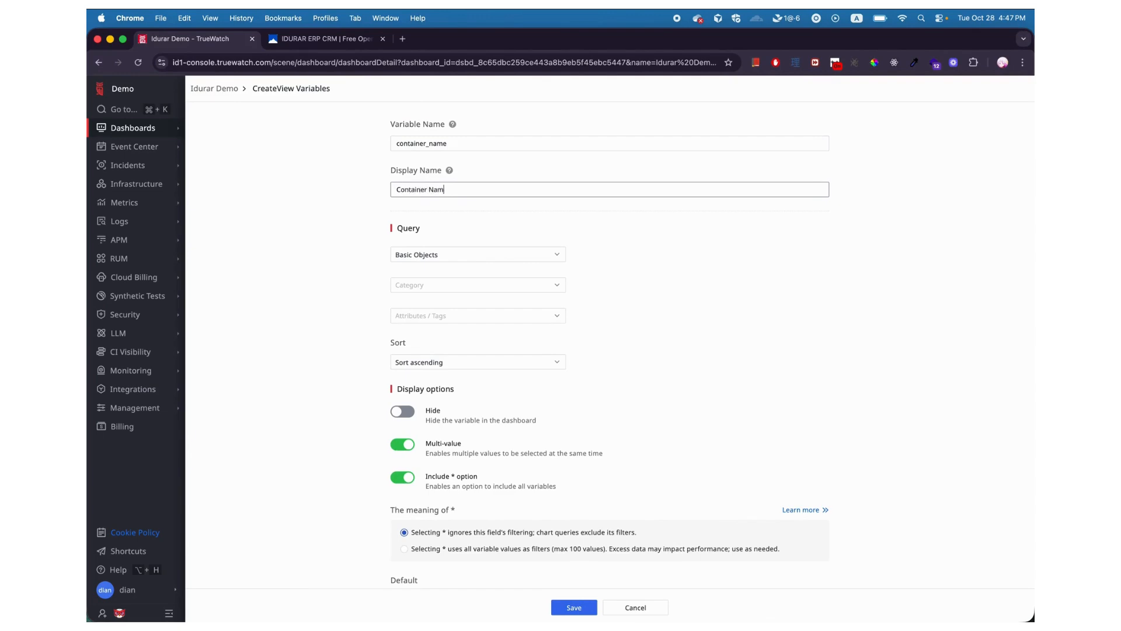
Step: Base the variable's query on the docker_containers category and its container_name attribute
left_click(493, 283)
type("dpc")
key("BackSpace")
key("BackSpace")
type("o")
left_click(497, 323)
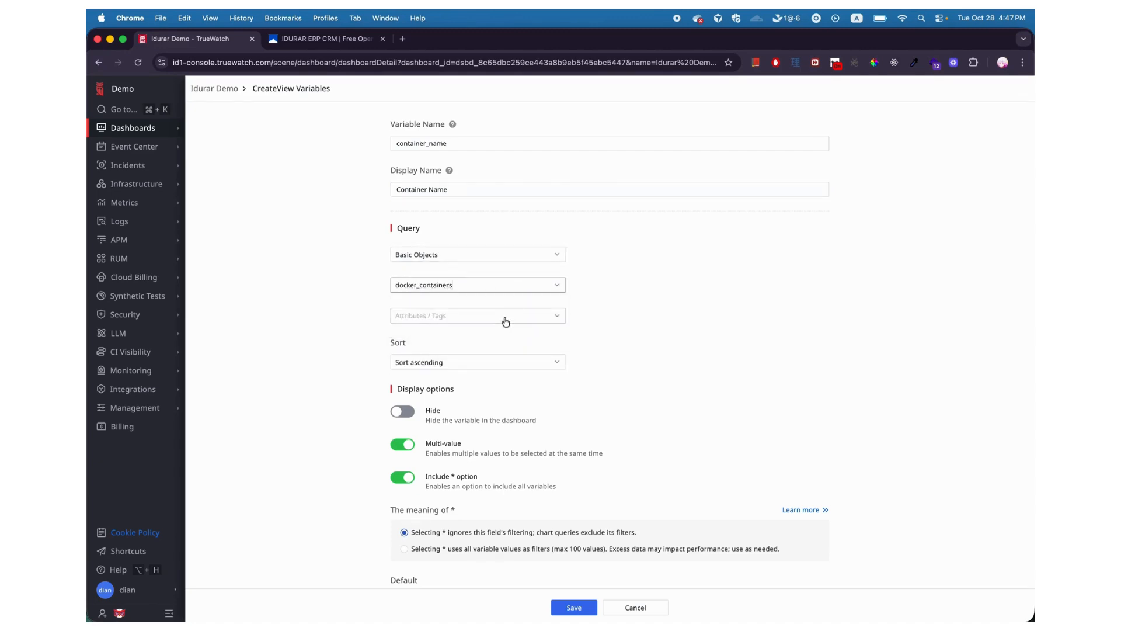
left_click(502, 318)
type("cont")
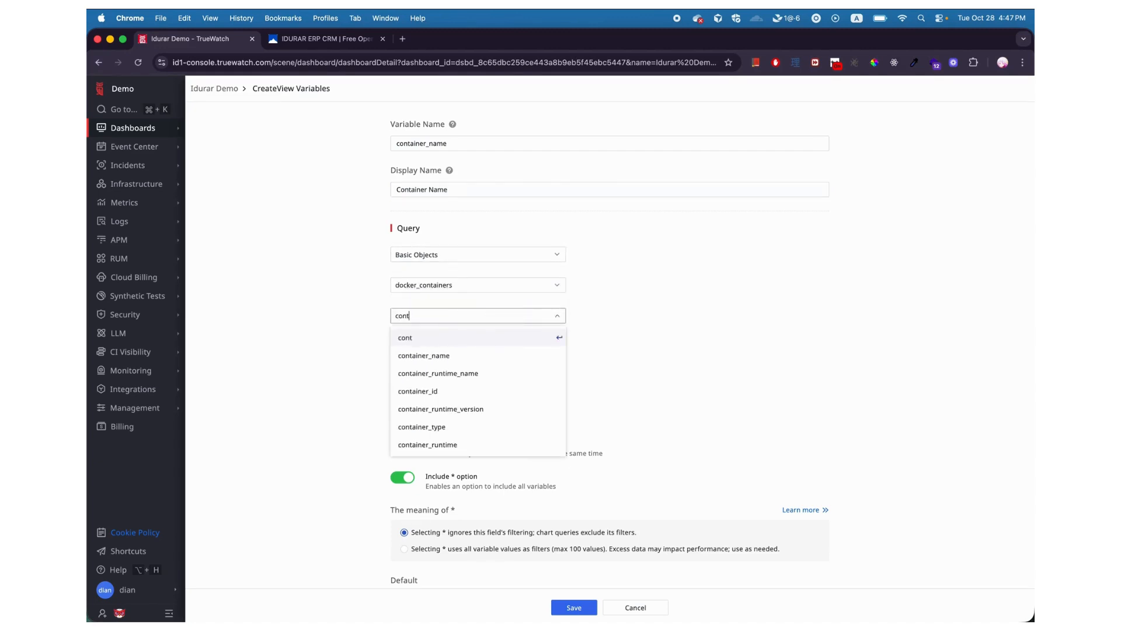
left_click(482, 356)
Step: Review the default value choices for the container name variable and save it
scroll(631, 342, "down", 1)
scroll(632, 343, "down", 2)
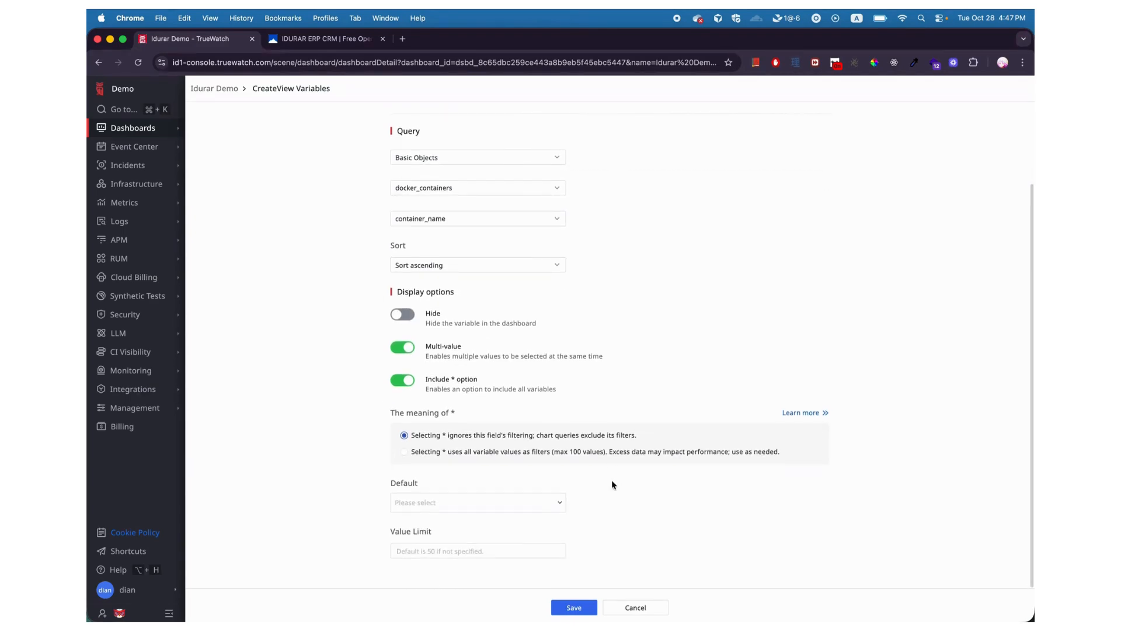
left_click(530, 505)
left_click(601, 509)
left_click(476, 502)
left_click(400, 321)
left_click(634, 548)
left_click(571, 607)
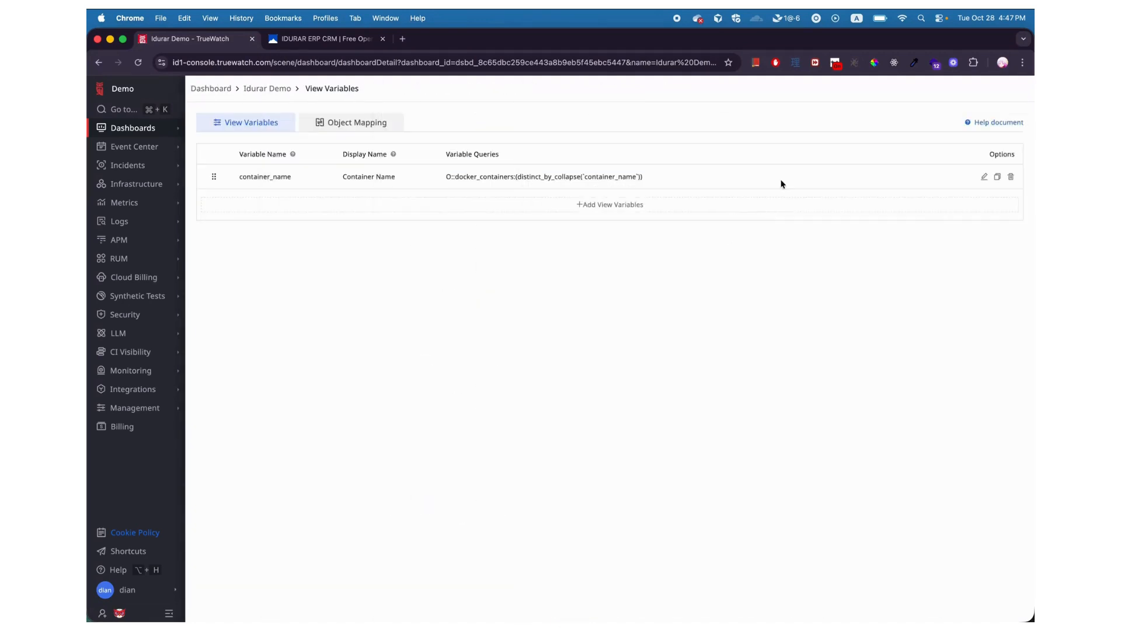
Step: Return to the Idurar Demo dashboard and look through the values offered by the Container Name variable
left_click(273, 89)
left_click(303, 113)
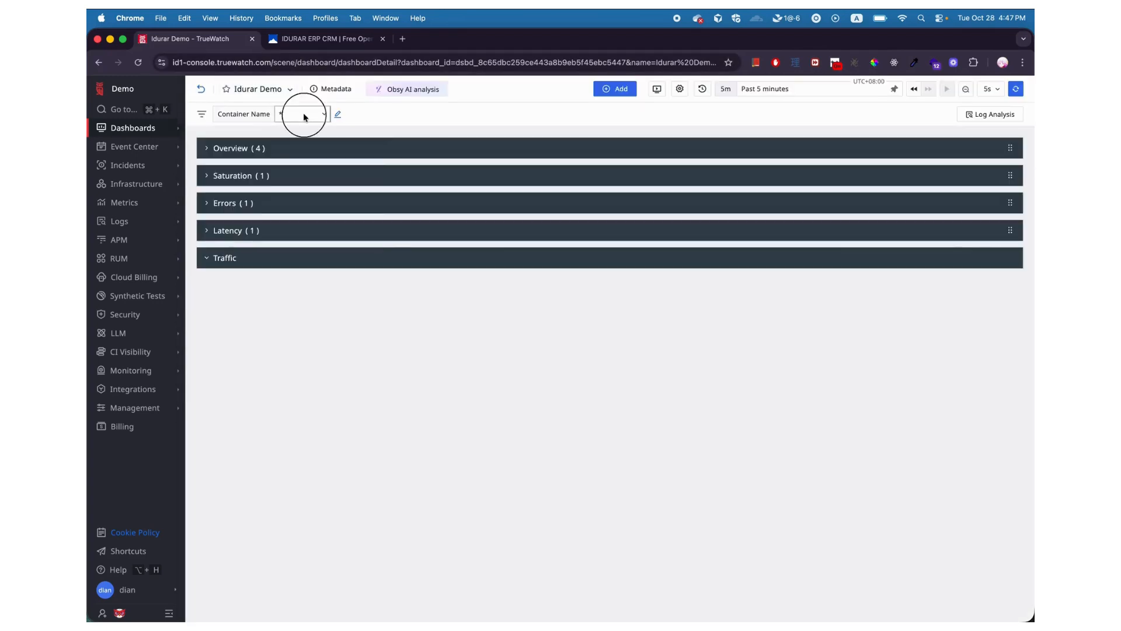
scroll(343, 173, "down", 2)
scroll(346, 174, "up", 2)
left_click(449, 120)
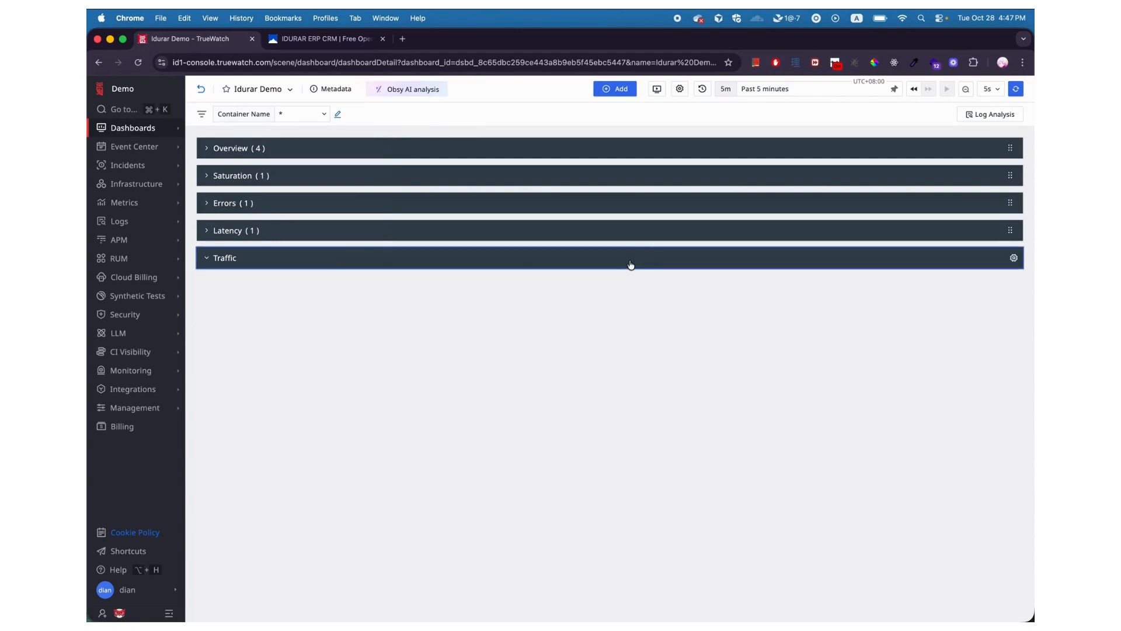
Step: Create a topology chart with a Service Map query that uses the Container Name variable as its service
left_click(614, 88)
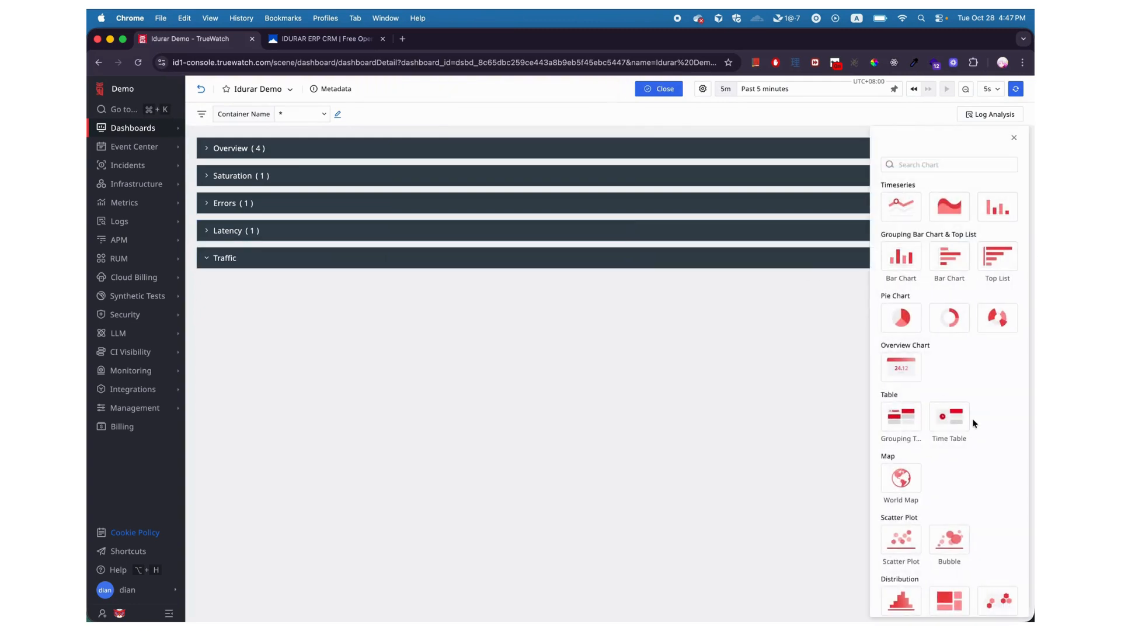
scroll(973, 423, "down", 3)
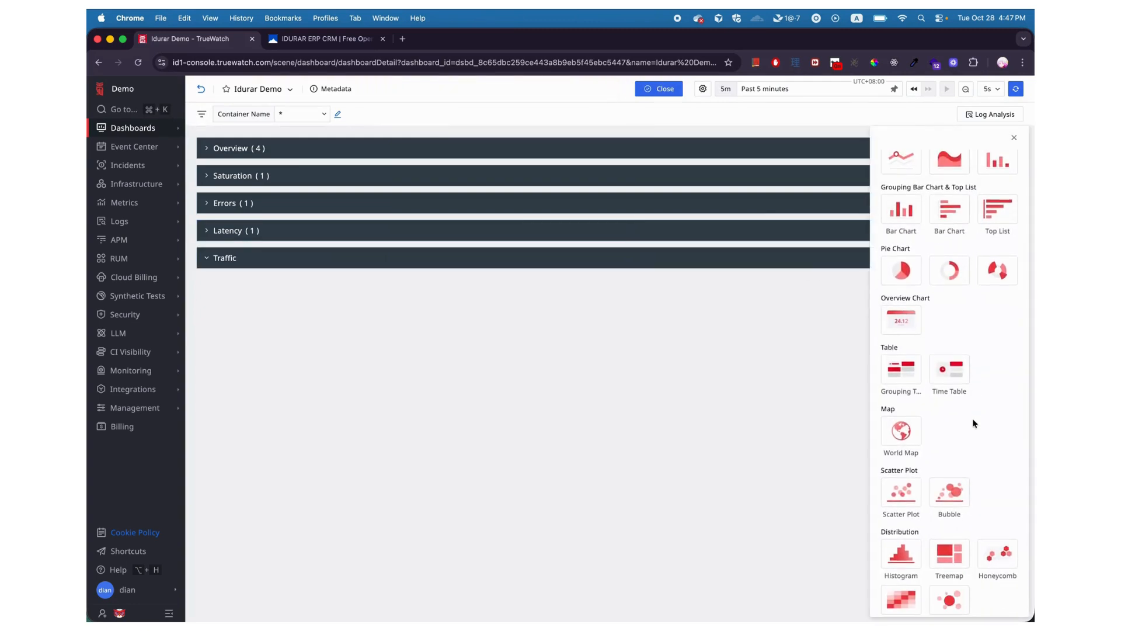
left_click(949, 511)
left_click(412, 341)
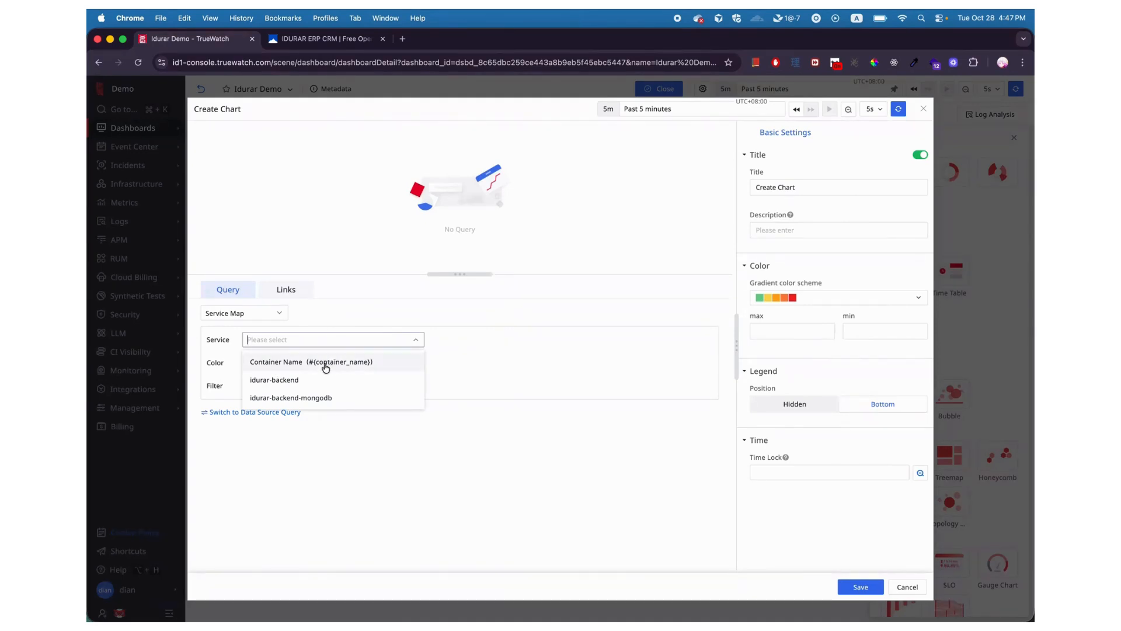
left_click(362, 362)
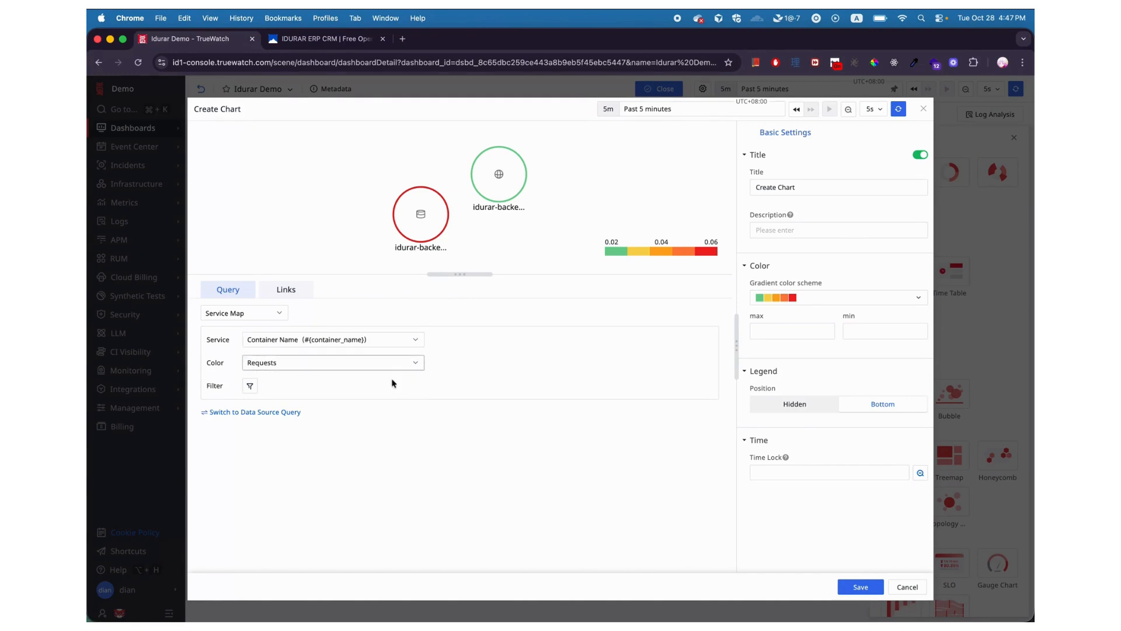
Step: Filter the service map to project = idurar-demo
left_click(250, 385)
left_click(297, 387)
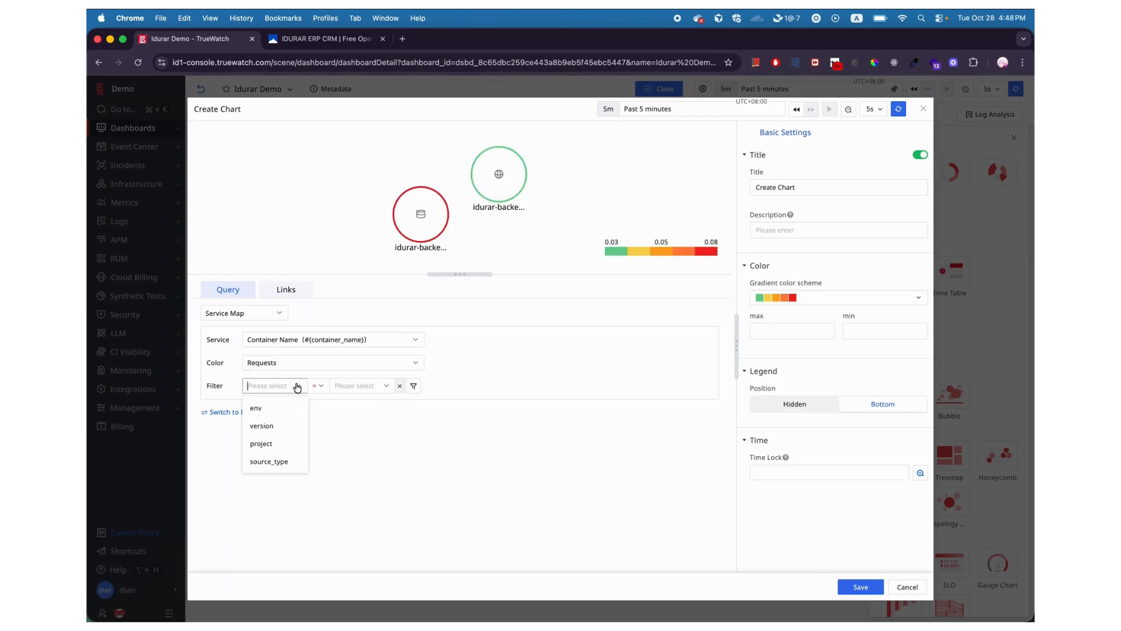
left_click(261, 443)
left_click(356, 386)
type("i")
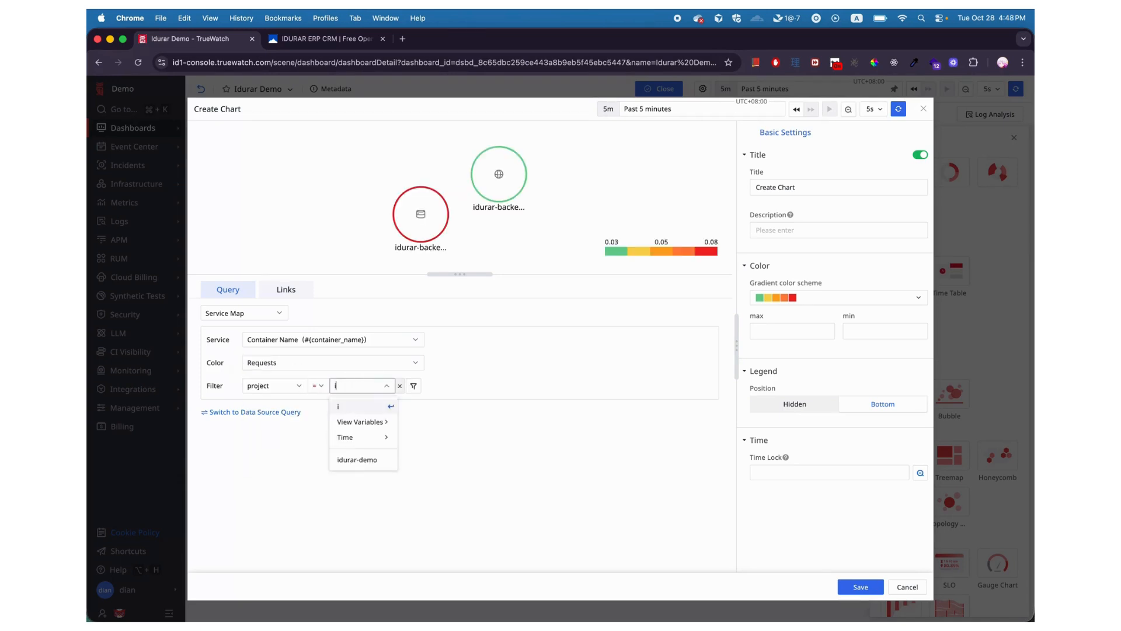
type("d")
left_click(357, 459)
Step: Title the chart "Service Map - Idurar Exchange Requessts"
left_click(821, 187)
key("BackSpace")
key("BackSpace")
key("BackSpace")
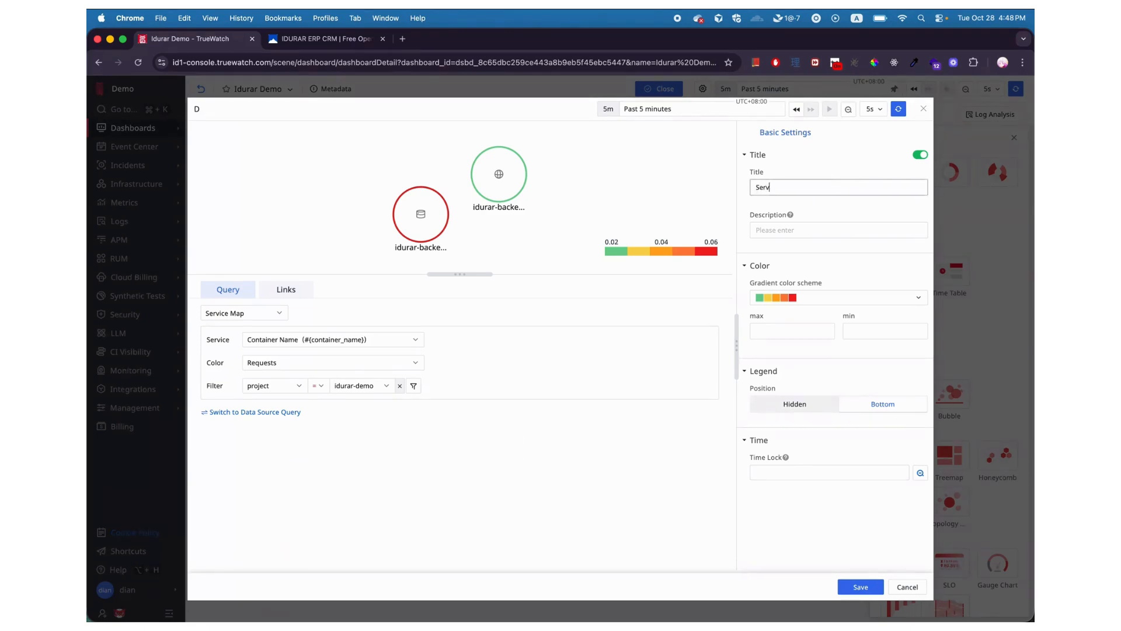
type("- Idurar Exchange Requessts")
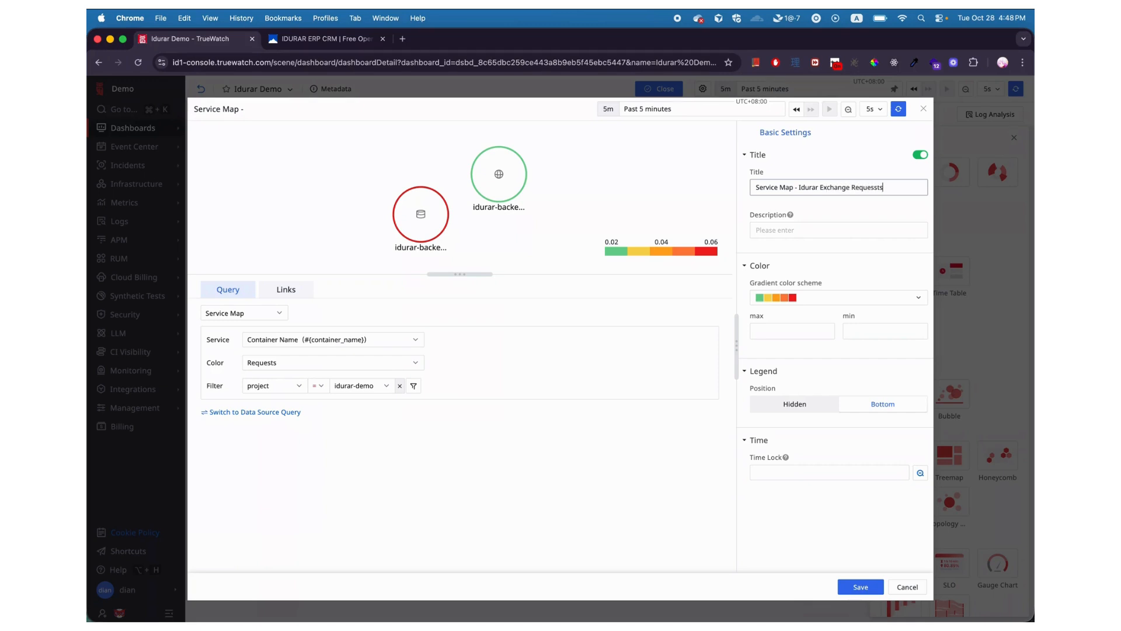
Step: Set the gradient color range to max 100 and min 1, then save the service map chart
left_click(789, 331)
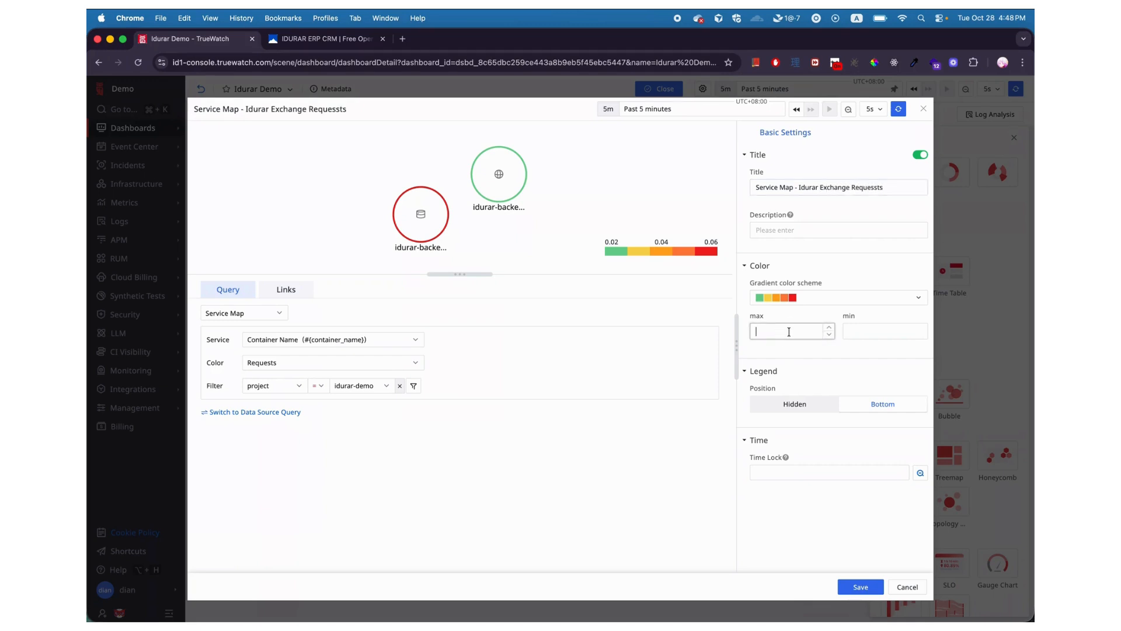
left_click(868, 332)
type("1")
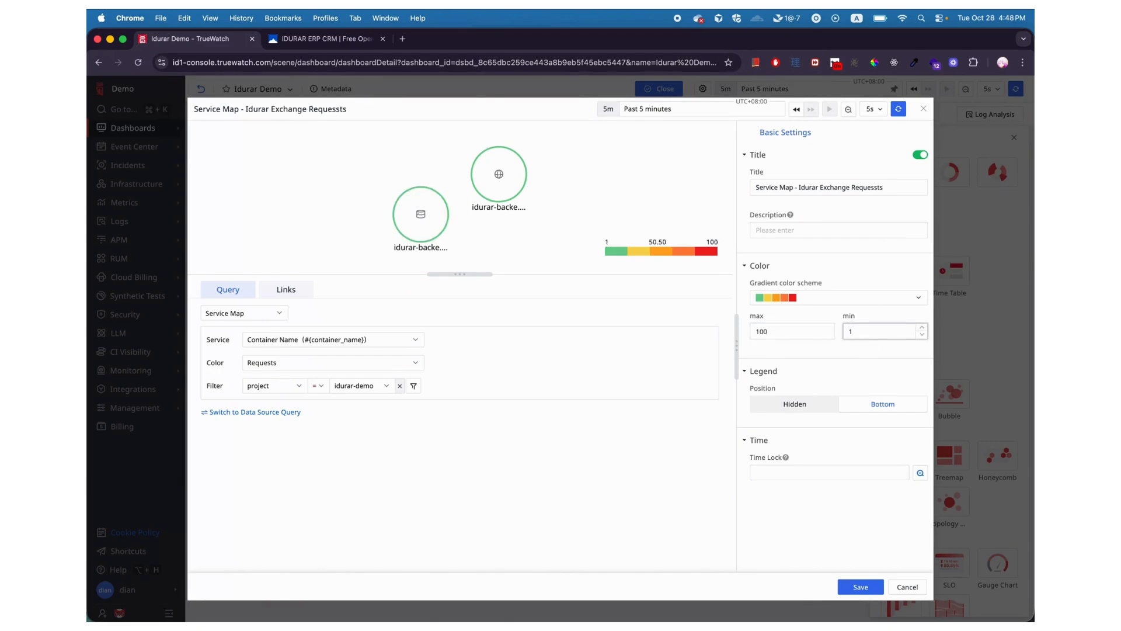
left_click(804, 348)
left_click(858, 587)
left_click(596, 164)
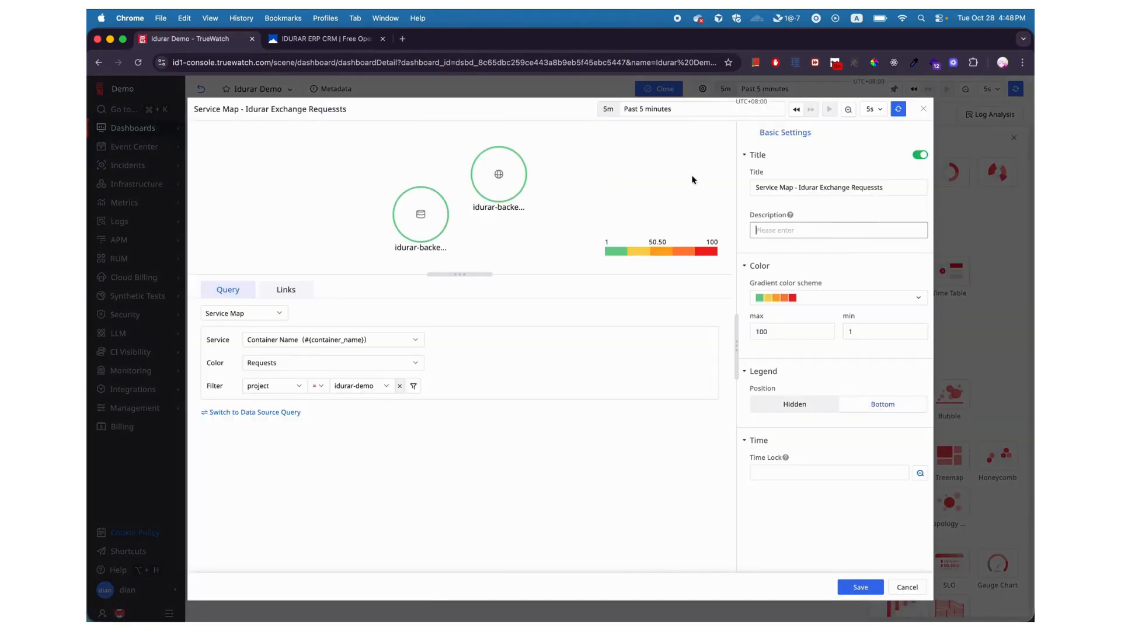
left_click(875, 583)
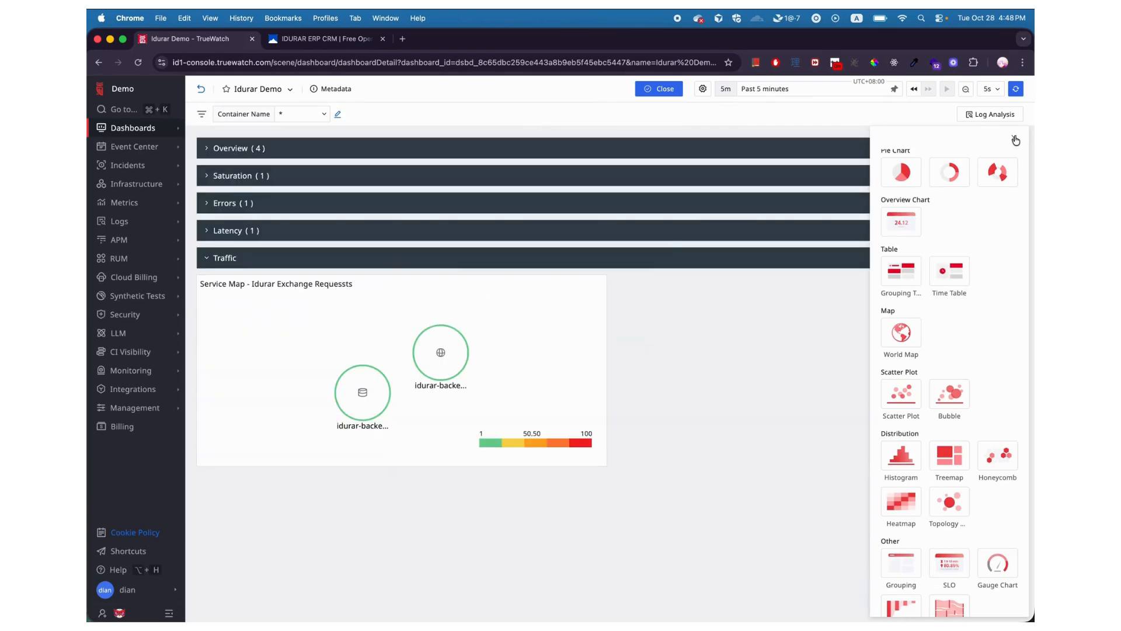
left_click(1015, 140)
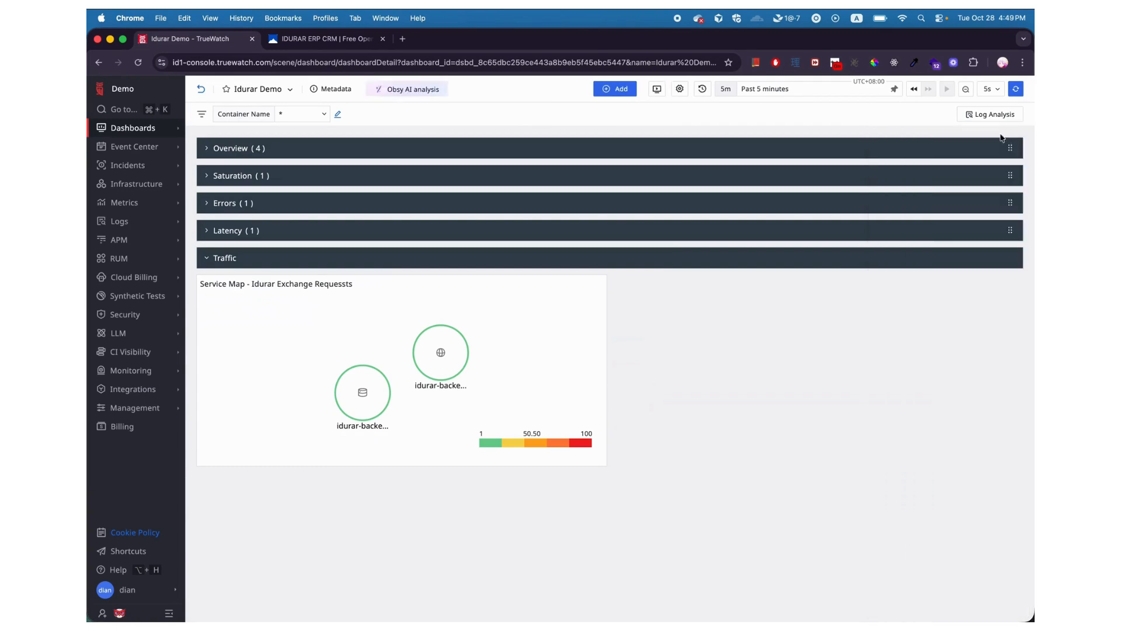
Step: Create a vertical bar chart that counts APM data across all (*) sources and attributes
left_click(606, 92)
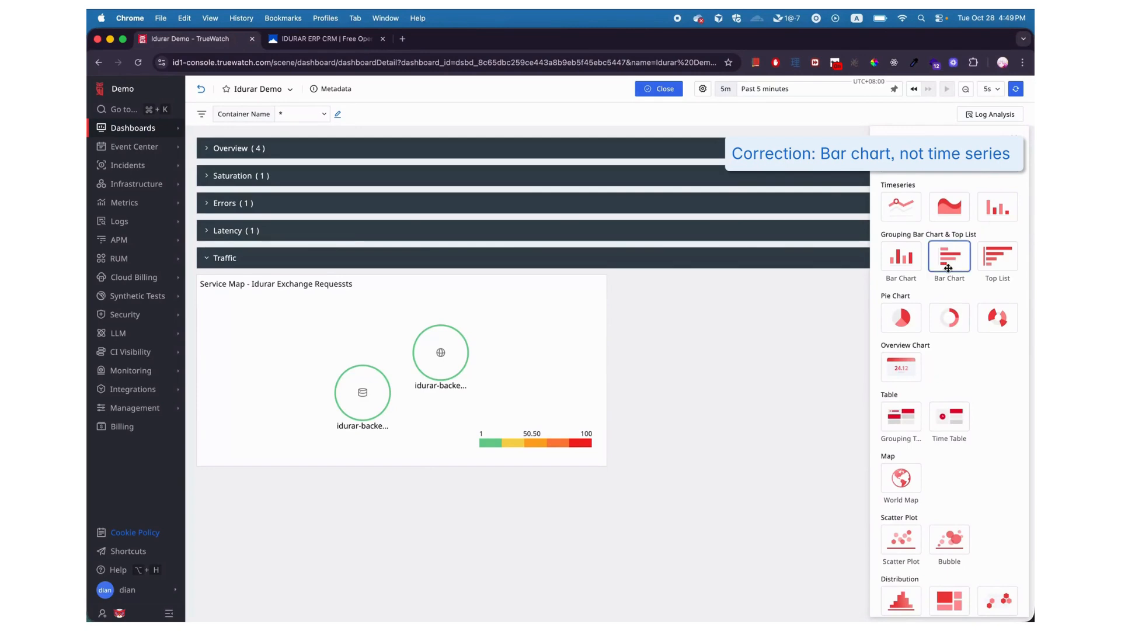
left_click(917, 262)
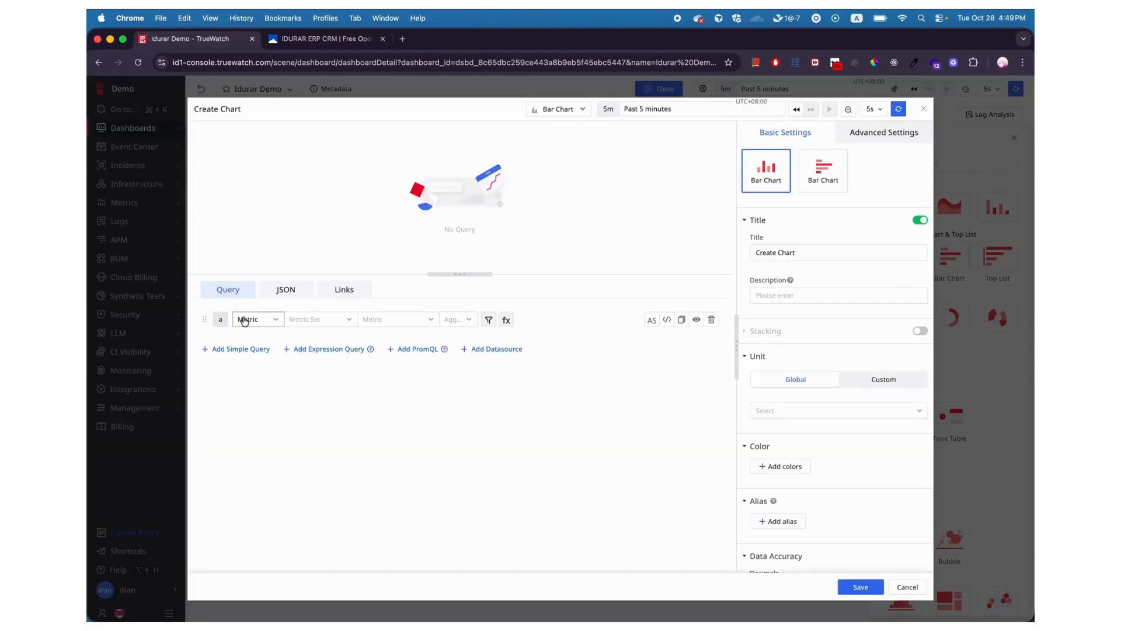
left_click(268, 319)
left_click(264, 431)
left_click(339, 315)
left_click(330, 357)
left_click(330, 320)
left_click(323, 342)
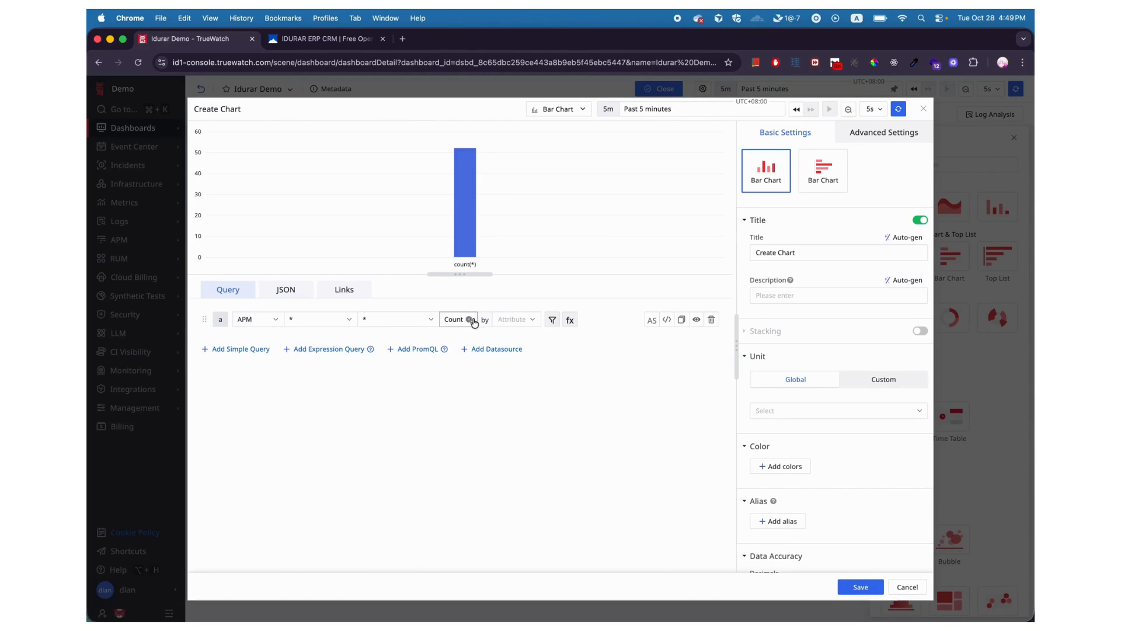
Step: Group the bar chart's APM count by service
left_click(513, 325)
type("service")
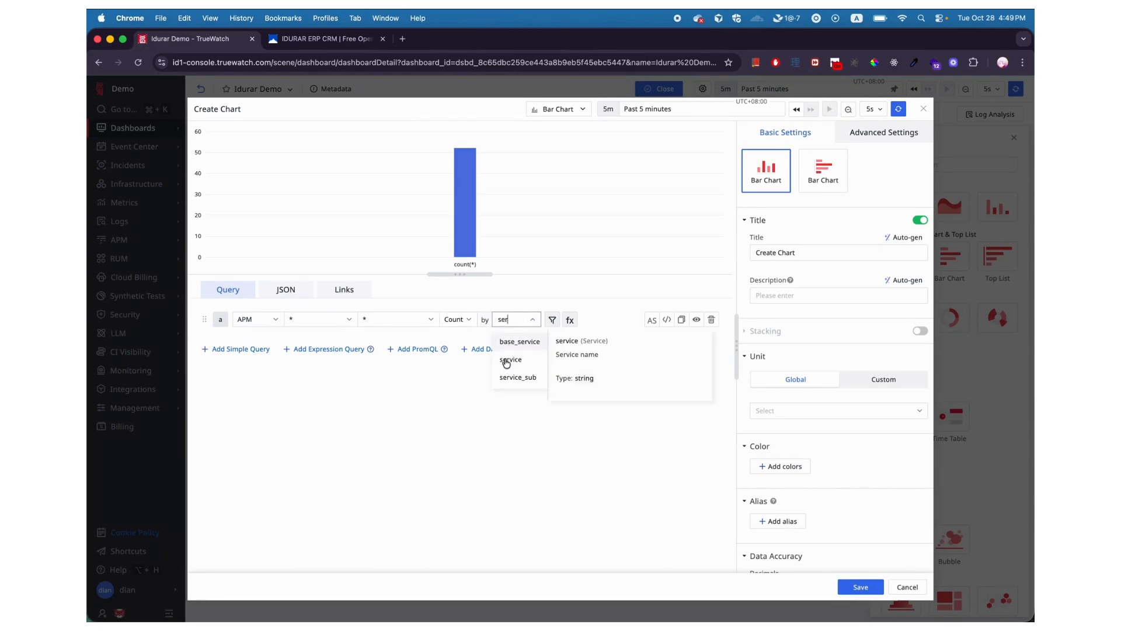
left_click(513, 359)
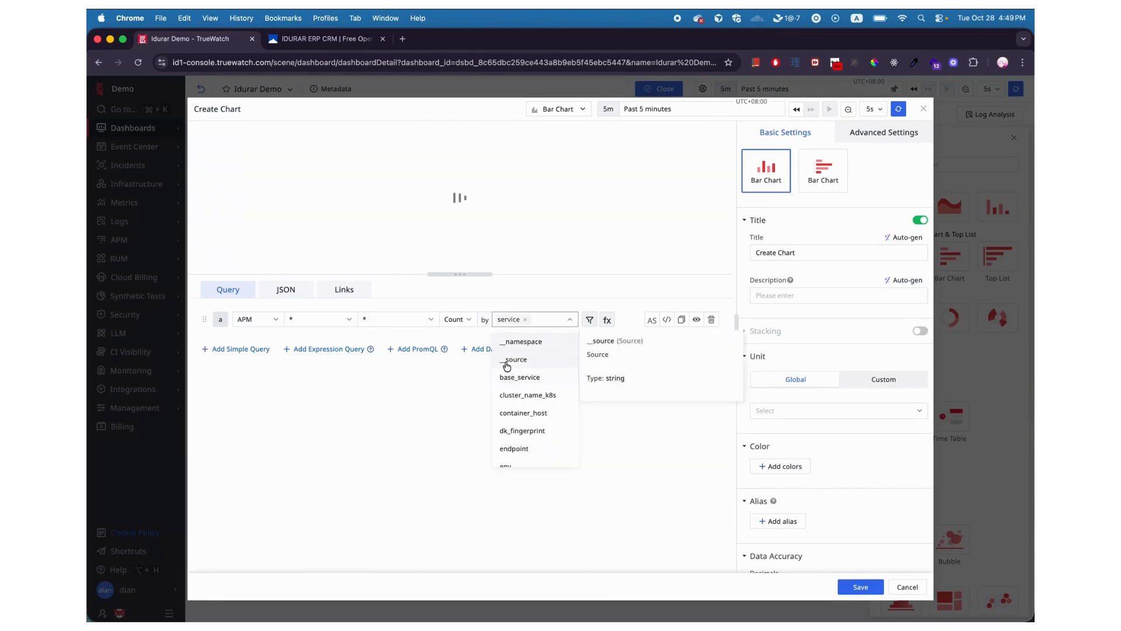
left_click(640, 423)
Step: Filter the bar chart query to project_2 = idurar-demo
left_click(589, 319)
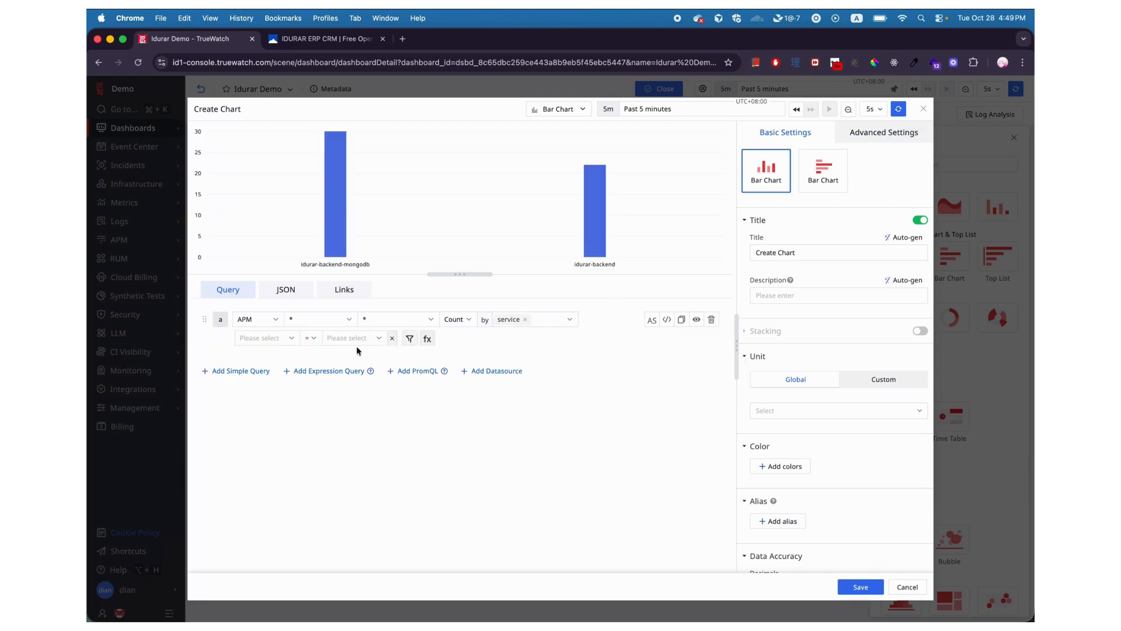
left_click(272, 338)
type("proj")
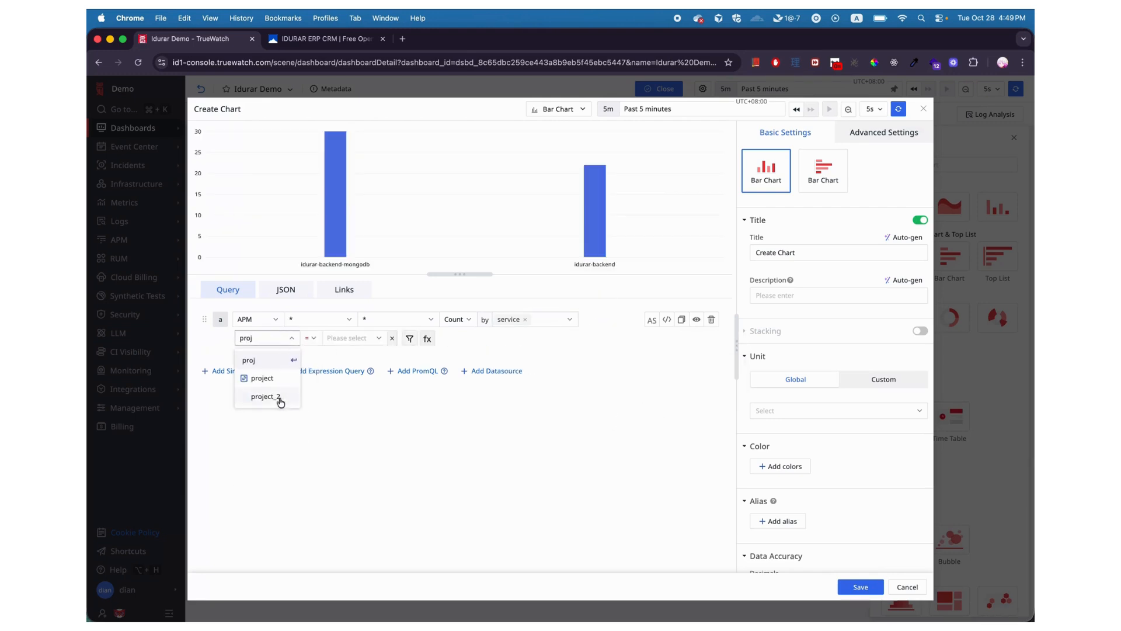
left_click(280, 397)
left_click(355, 338)
type("idu")
left_click(357, 411)
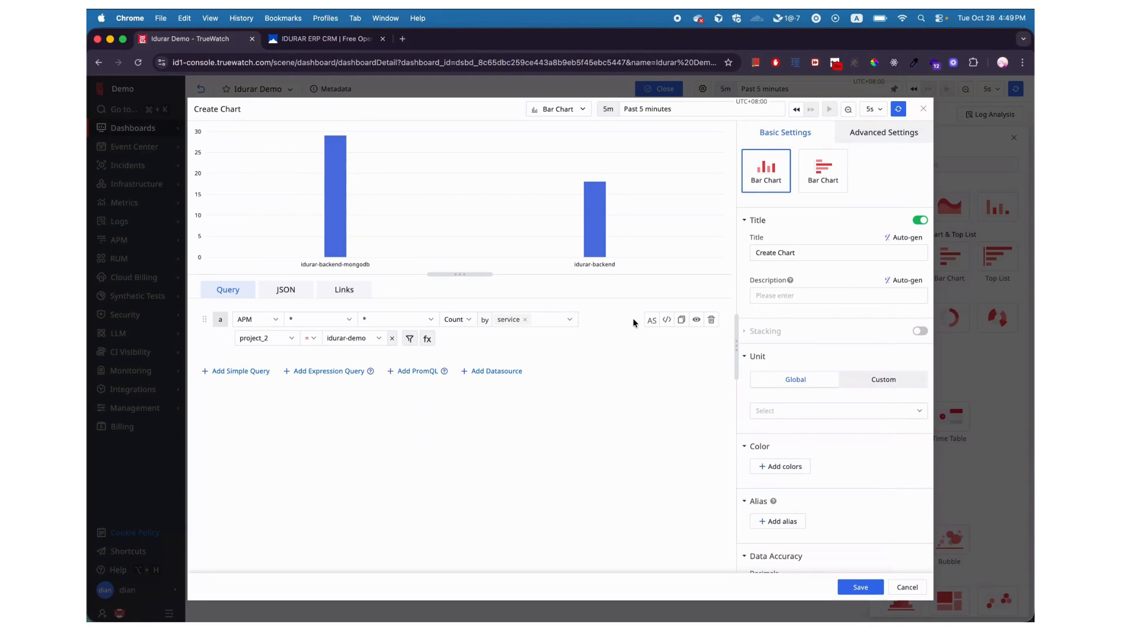
Step: Title the bar chart "Service Requests", auto-generate its description and save it
left_click(792, 250)
type("Cre")
key("BackSpace")
key("BackSpace")
key("BackSpace")
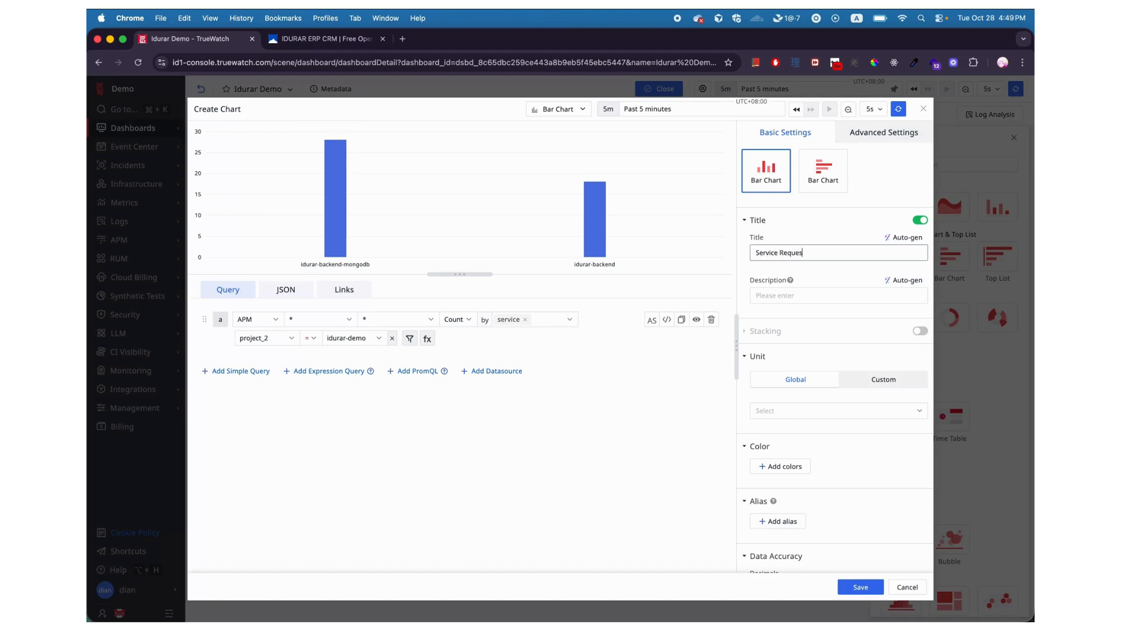
left_click(797, 294)
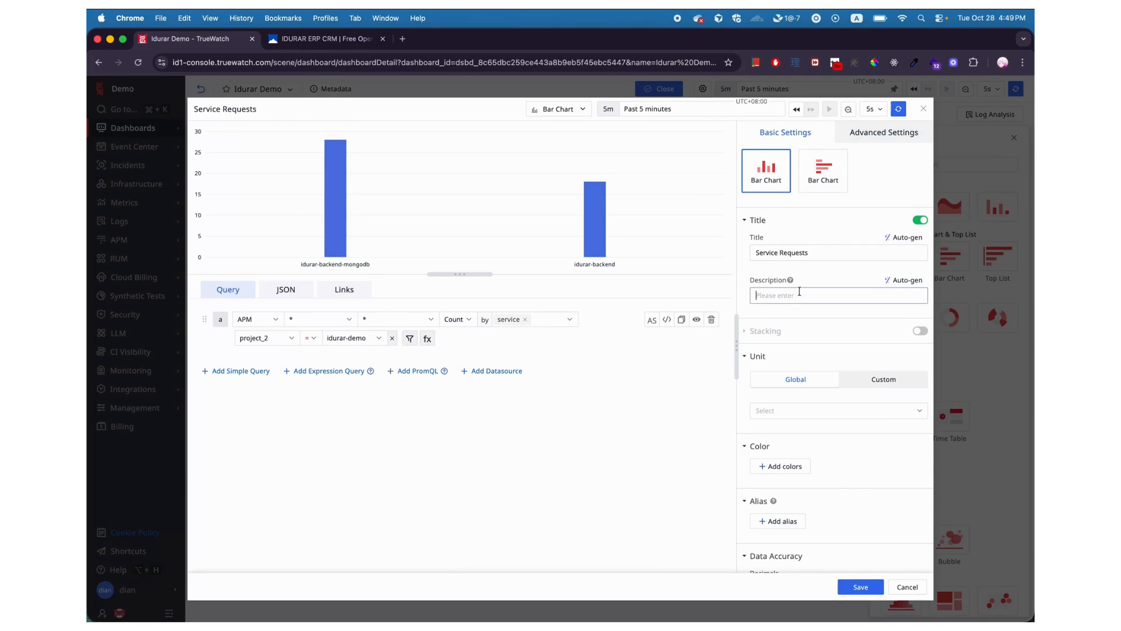
left_click(911, 281)
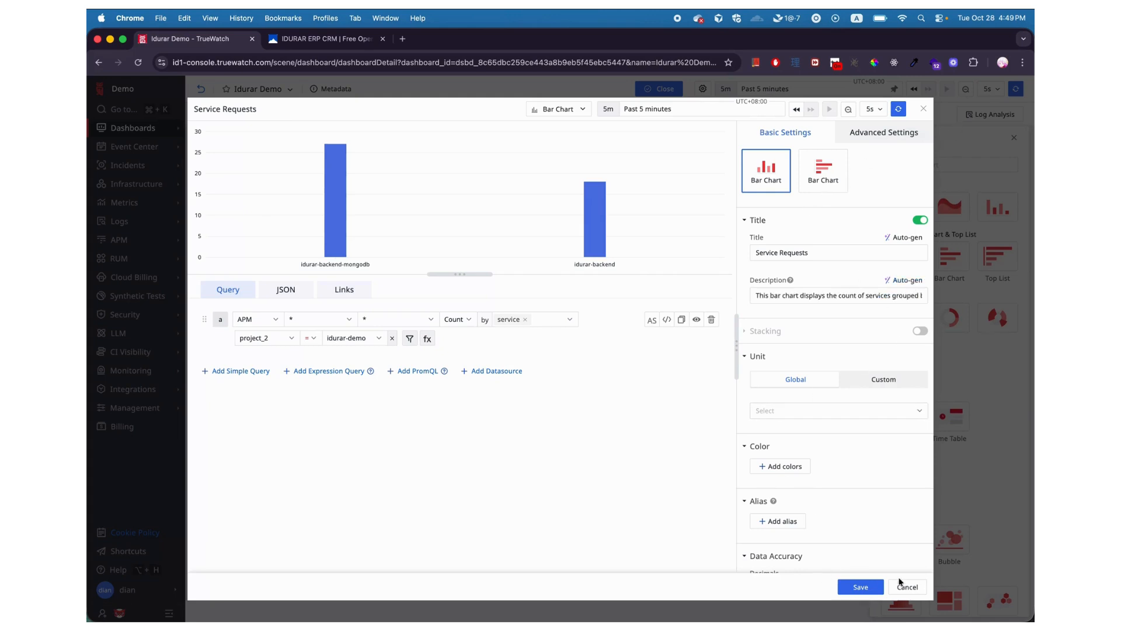
left_click(871, 586)
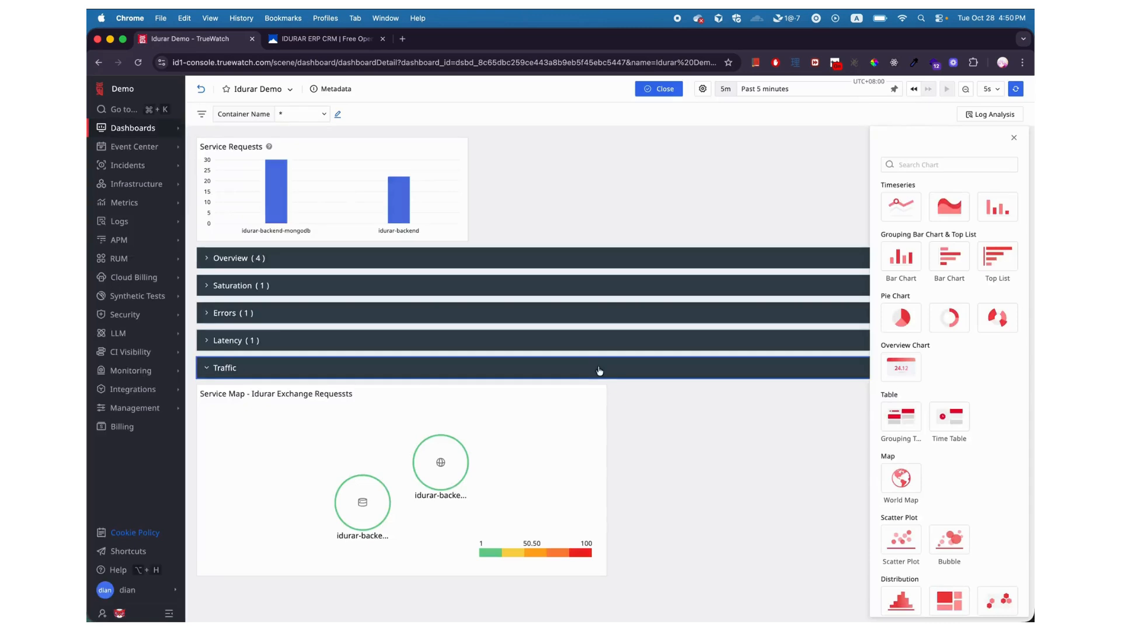
Step: Move the Service Requests chart into the Traffic group beside the service map and enlarge it to the map's height
left_click(1014, 138)
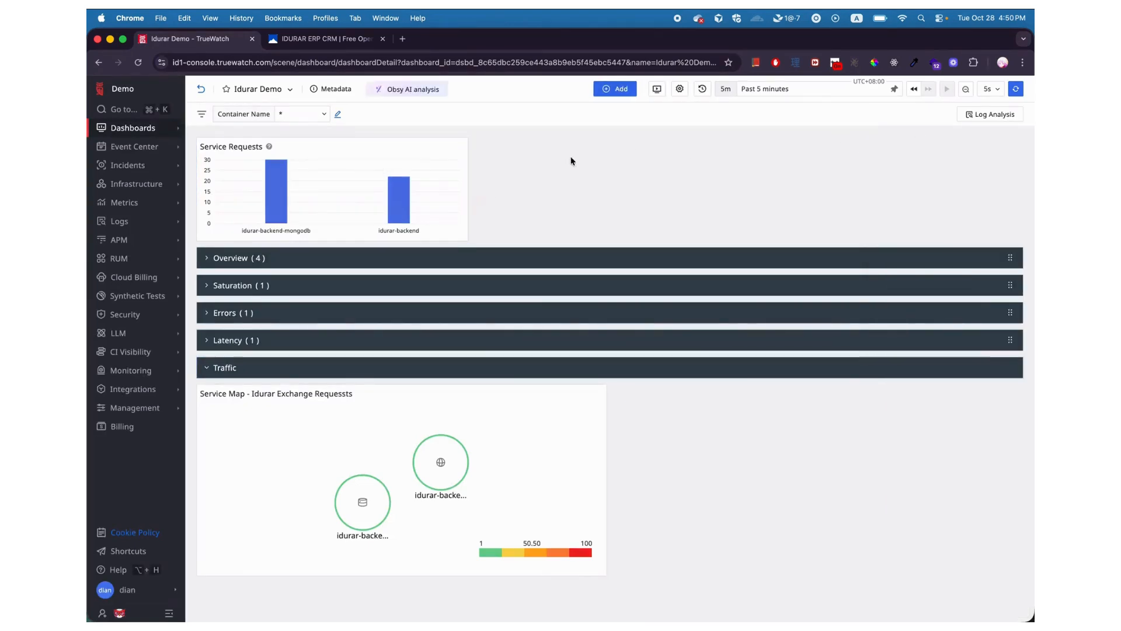
left_click_drag(335, 143, 751, 313)
left_click_drag(884, 378, 1019, 461)
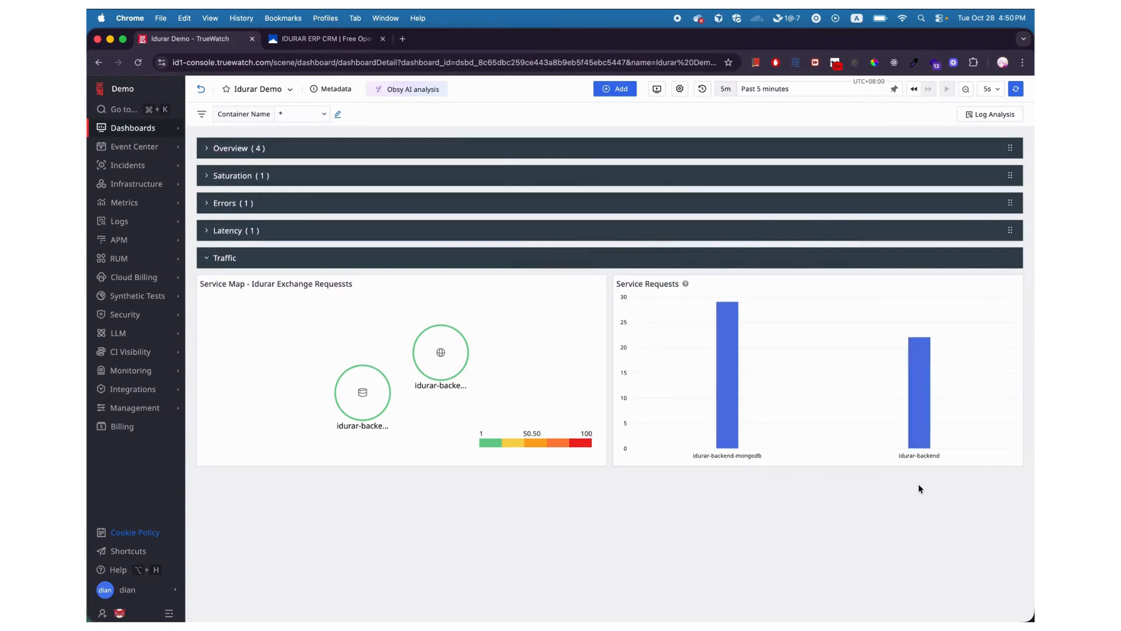
mouse_move(724, 343)
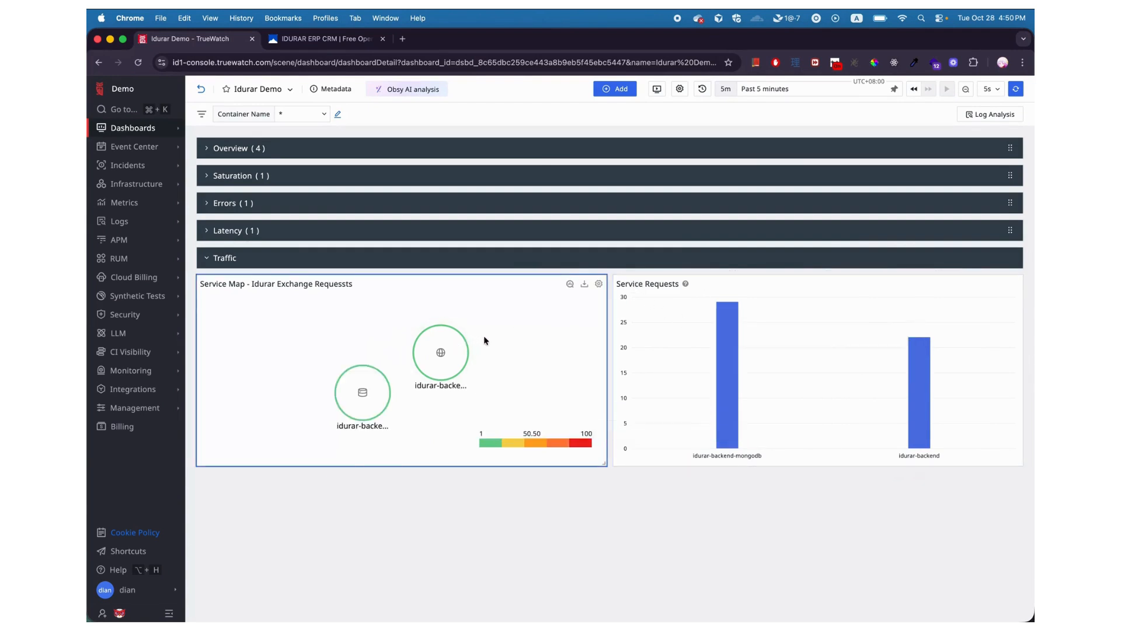
Step: Expand the collapsed dashboard groups and set the dashboard time range to the past 30 minutes
left_click(211, 230)
left_click(240, 204)
left_click(783, 88)
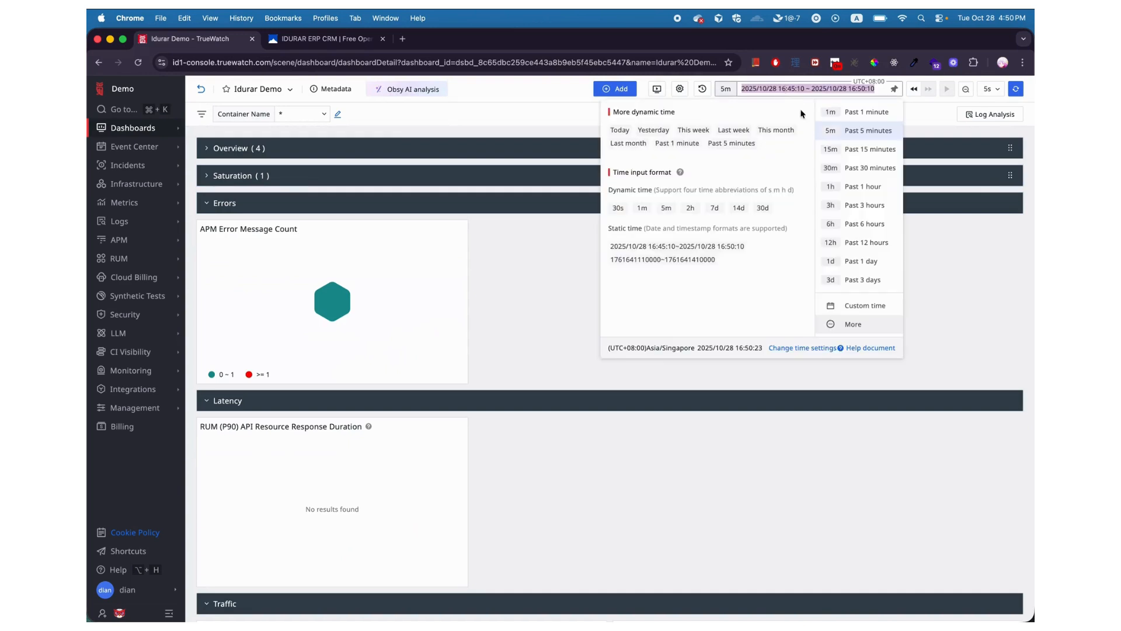
left_click(864, 168)
left_click(211, 177)
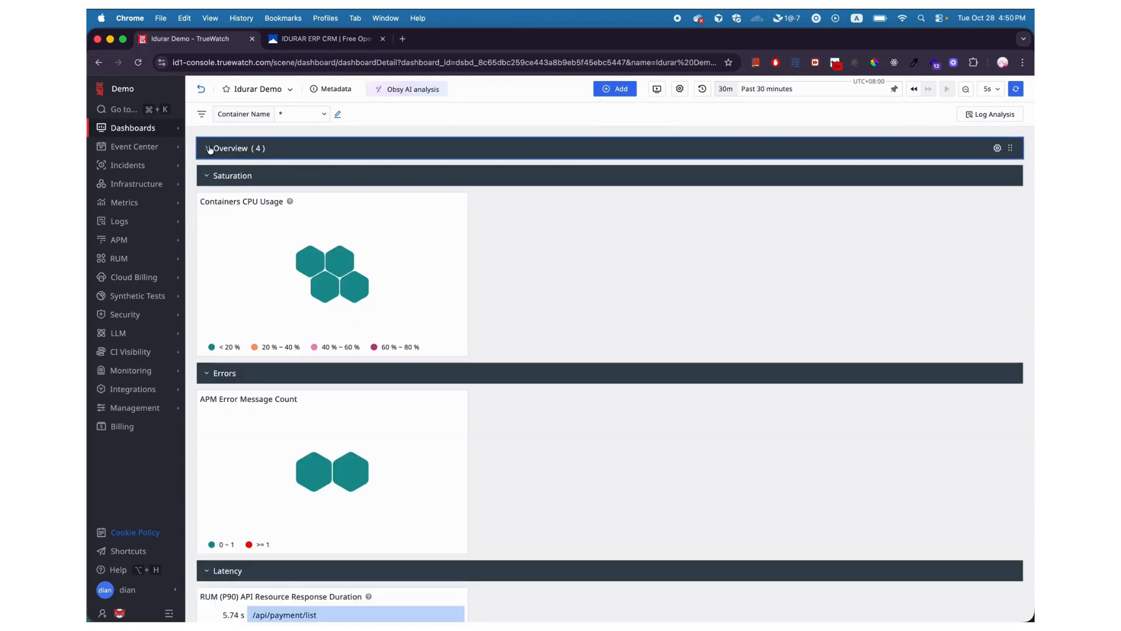
left_click(216, 148)
Step: Examine the Errors, Latency and Traffic charts, including the value labels of the error honeycomb and the service request bars
scroll(365, 245, "down", 10)
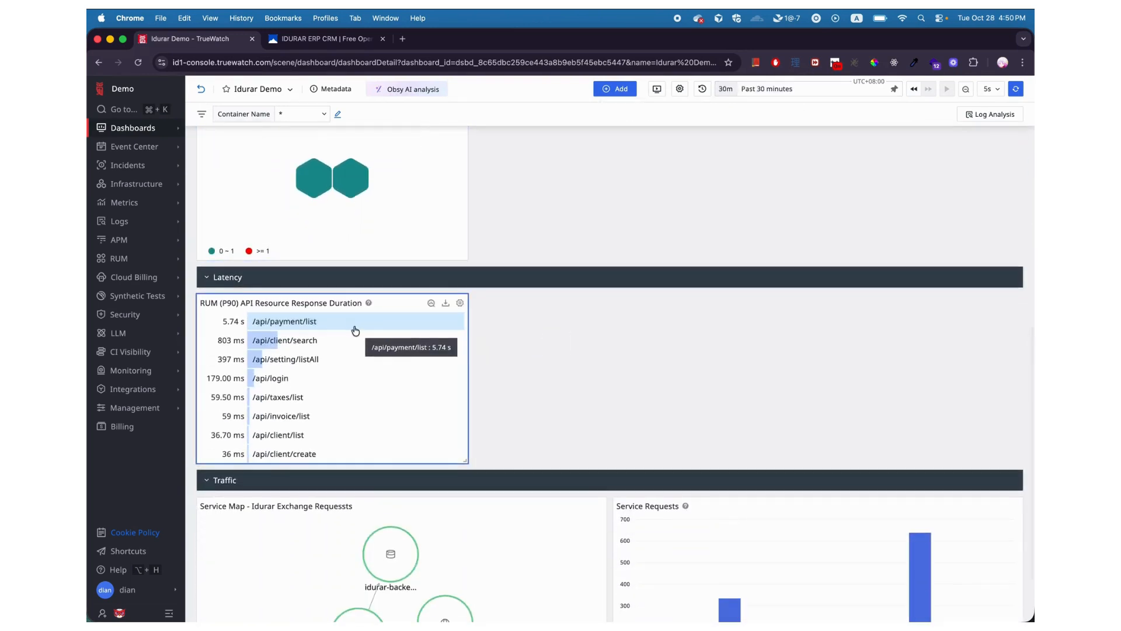
scroll(353, 339, "up", 3)
mouse_move(303, 384)
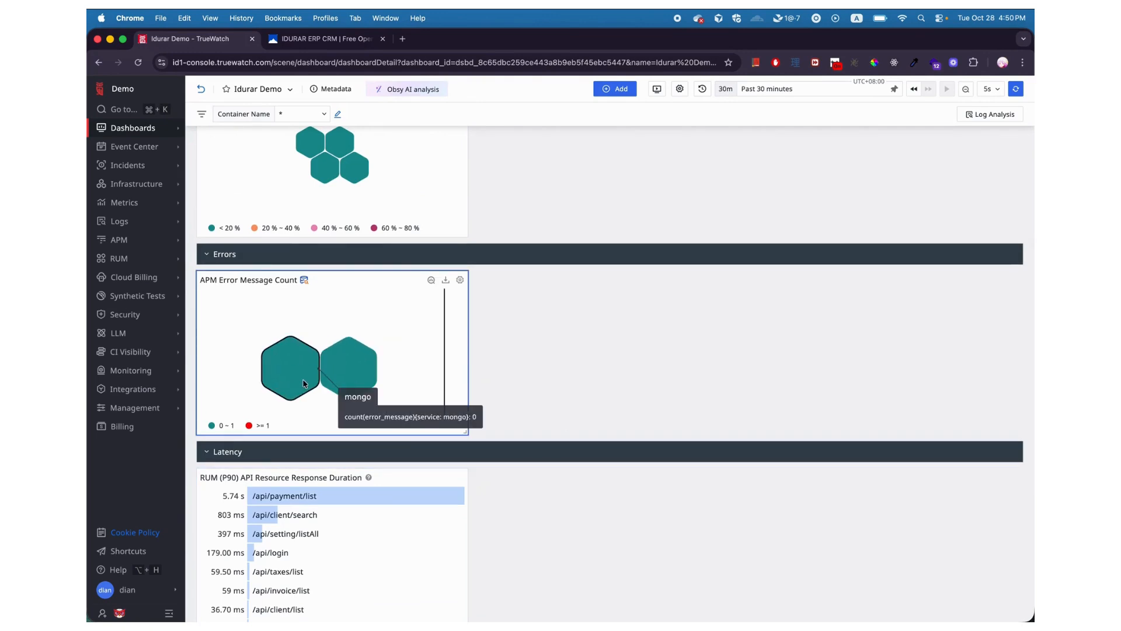
scroll(551, 379, "down", 4)
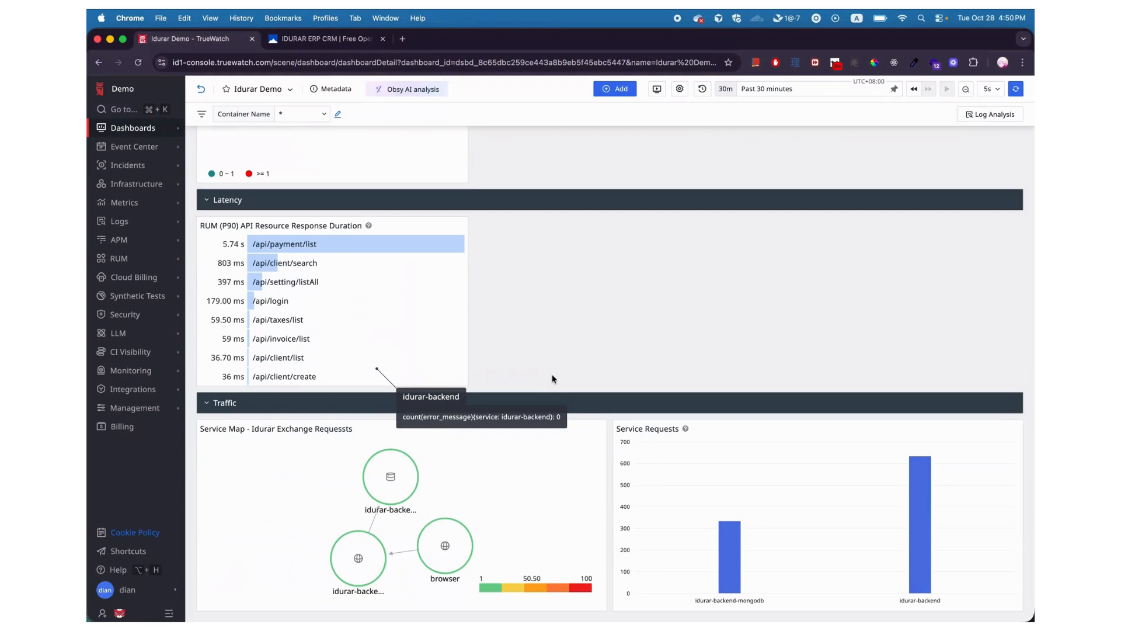
scroll(552, 376, "up", 4)
scroll(620, 455, "down", 4)
mouse_move(725, 530)
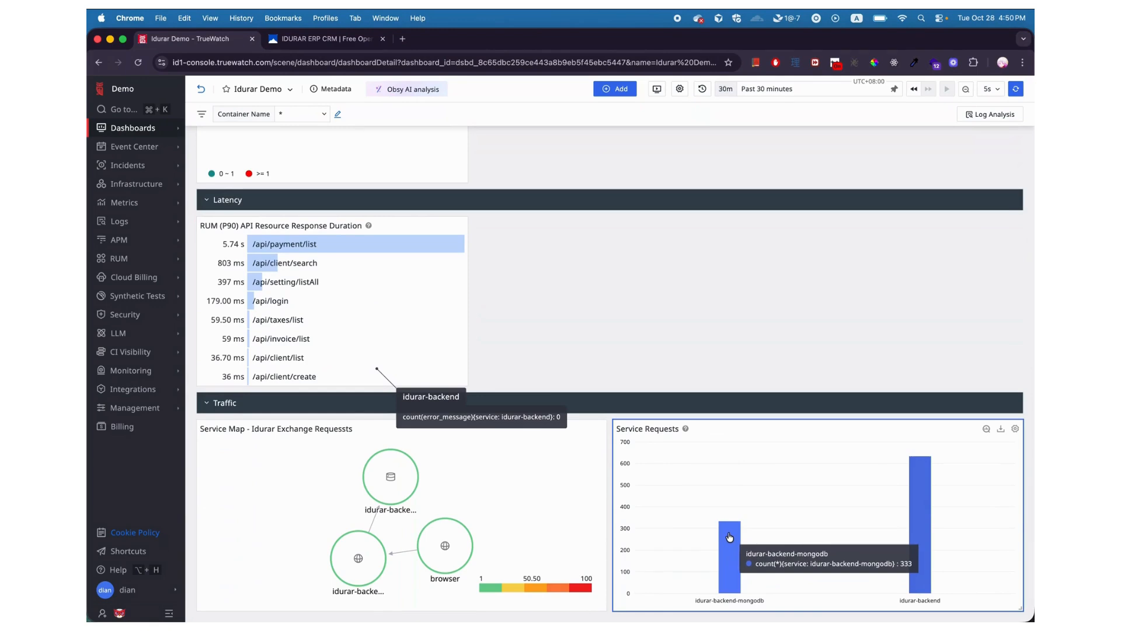
Step: Alias count(*) as {{ service }} in the Service Requests chart, save it and refresh the dashboard
left_click(1014, 428)
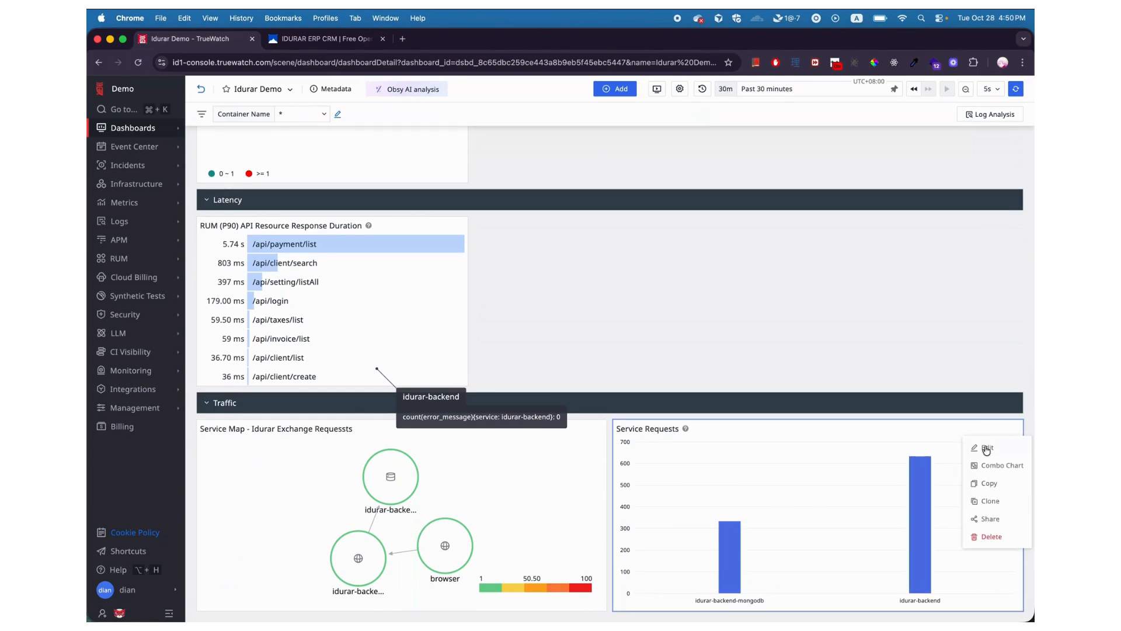
left_click(986, 448)
left_click(802, 384)
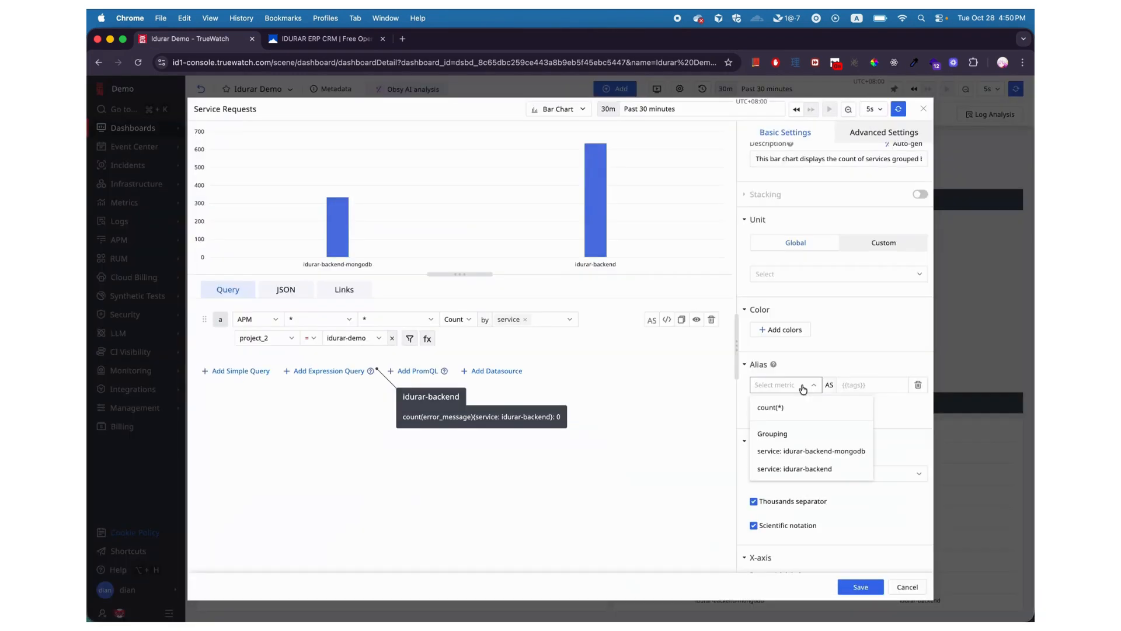
left_click(774, 408)
left_click(863, 385)
type("{{ service")
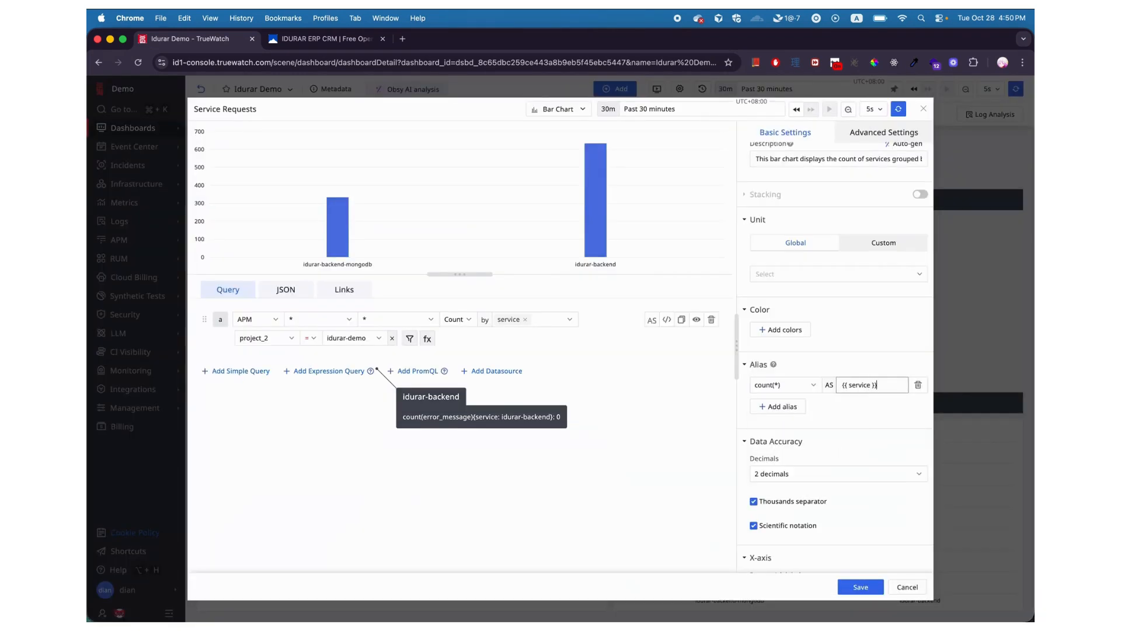
left_click(860, 586)
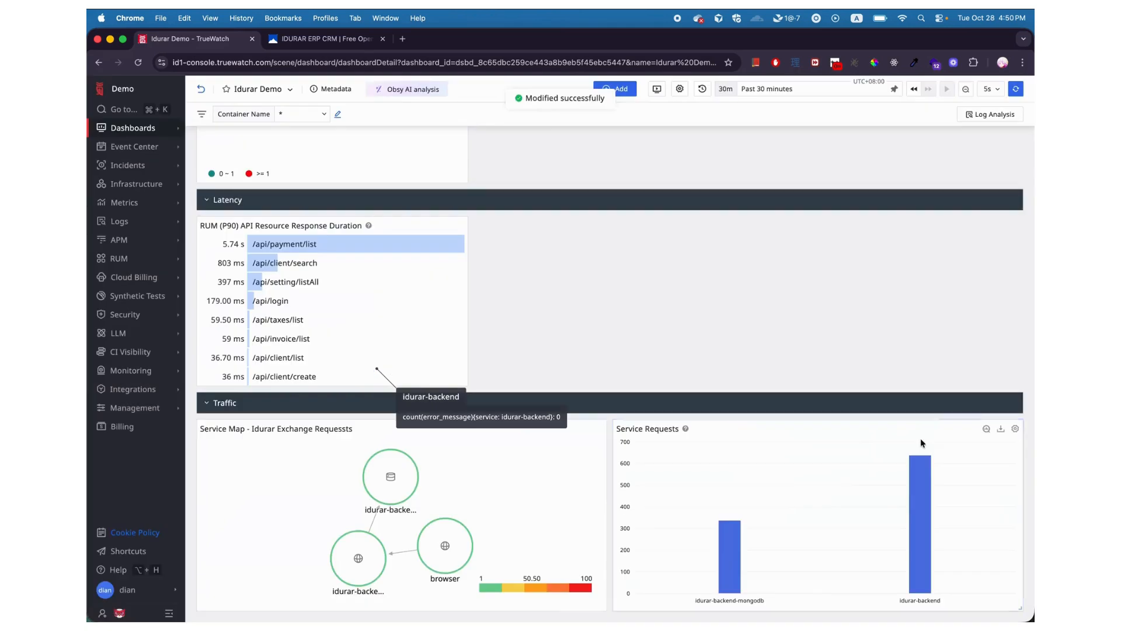
mouse_move(732, 538)
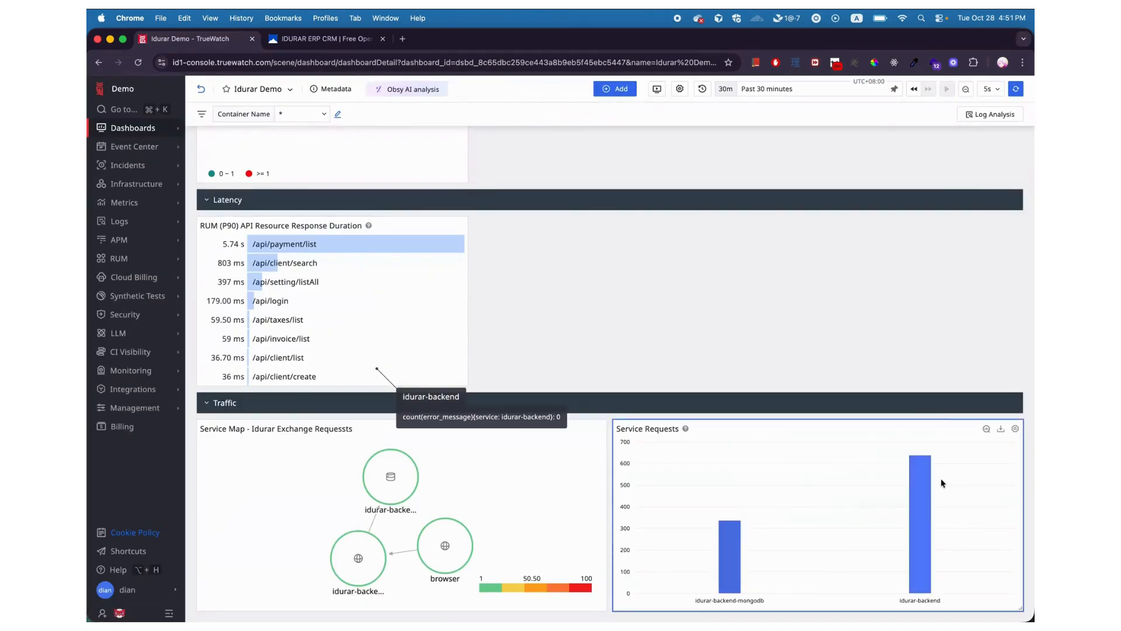
left_click(1016, 90)
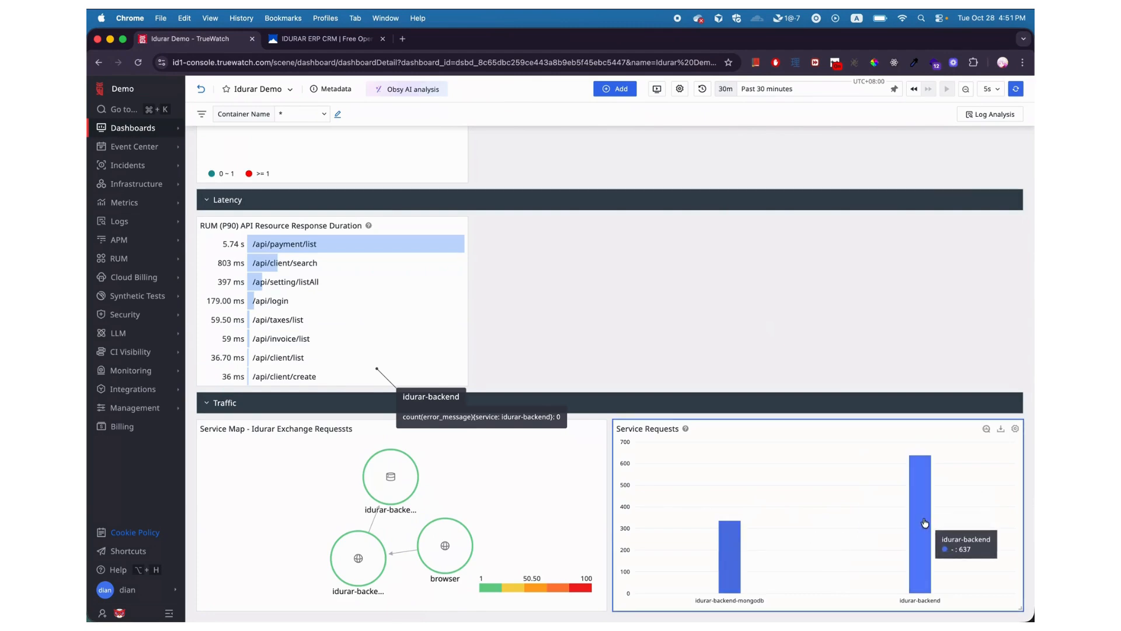
mouse_move(734, 550)
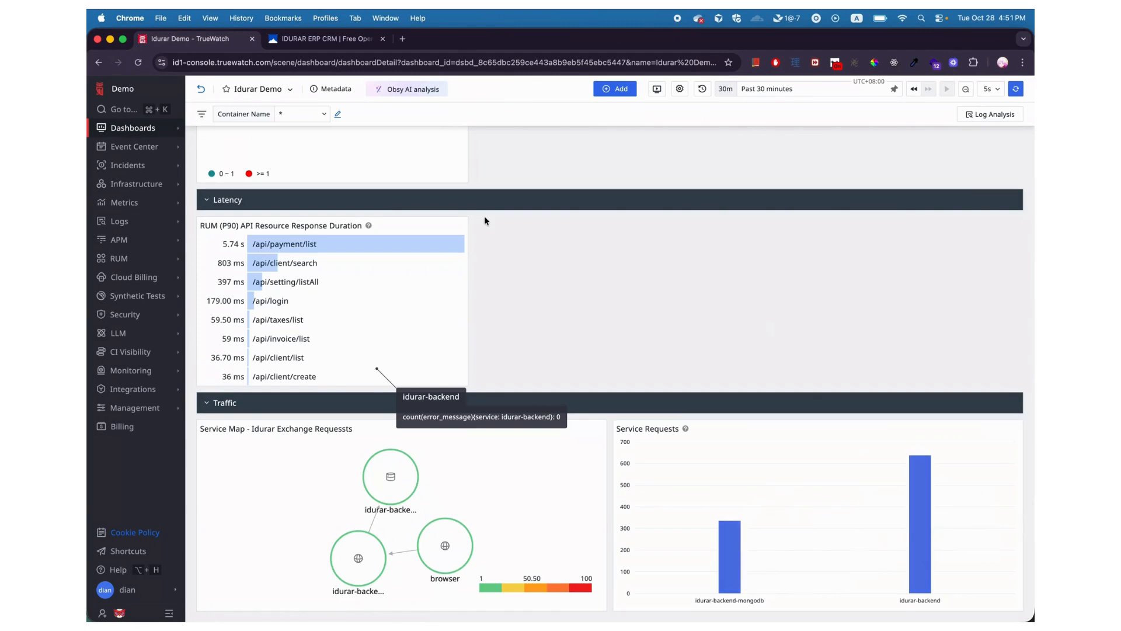
Step: Alias count(error_message) as {{ service }} in the APM Error Message Count chart and save it
scroll(376, 229, "up", 3)
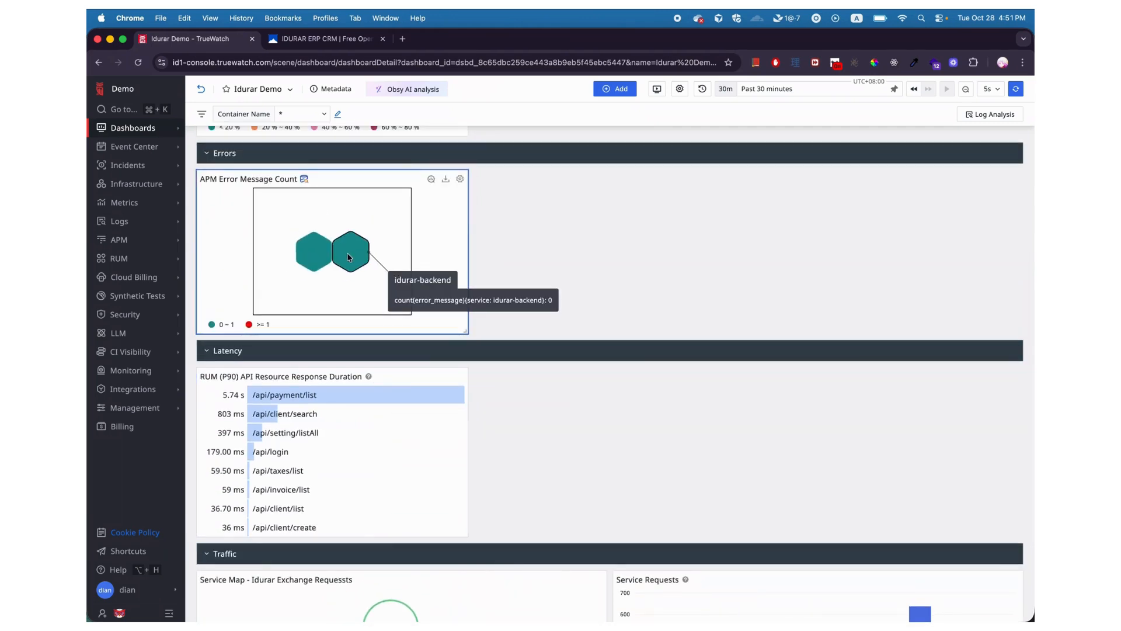
left_click(459, 179)
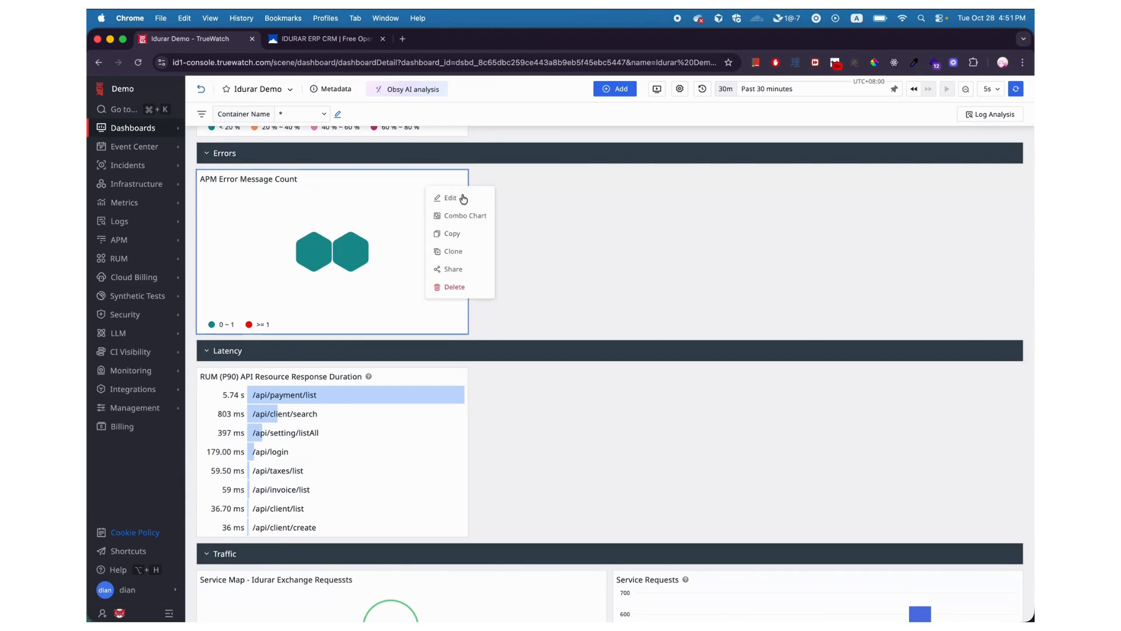
left_click(459, 193)
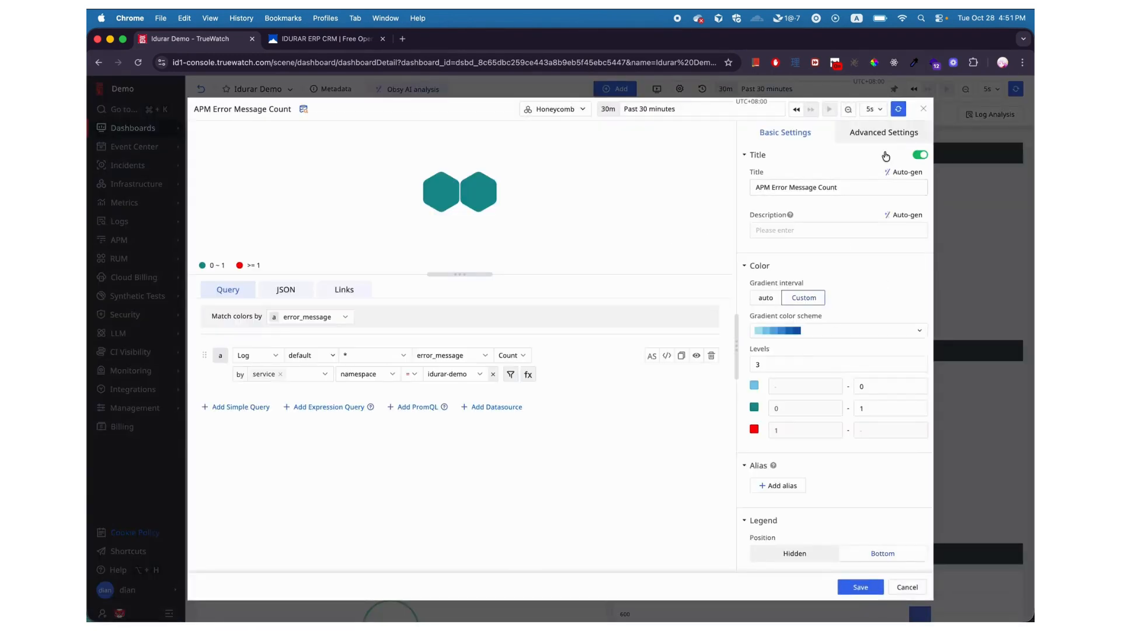
scroll(838, 364, "down", 3)
left_click(788, 305)
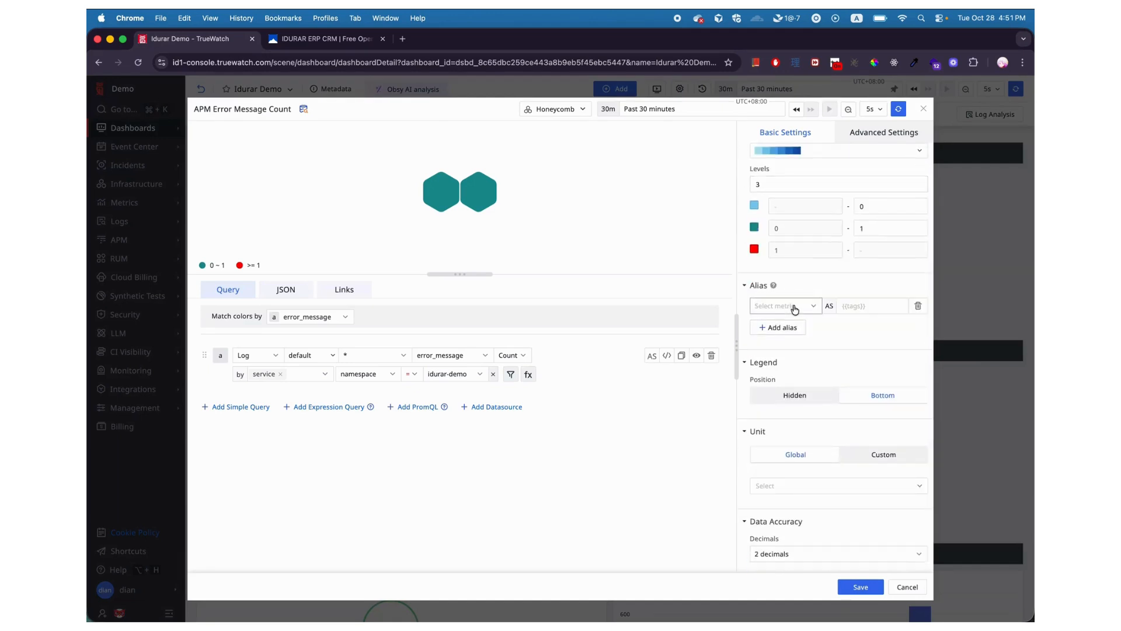
left_click(811, 306)
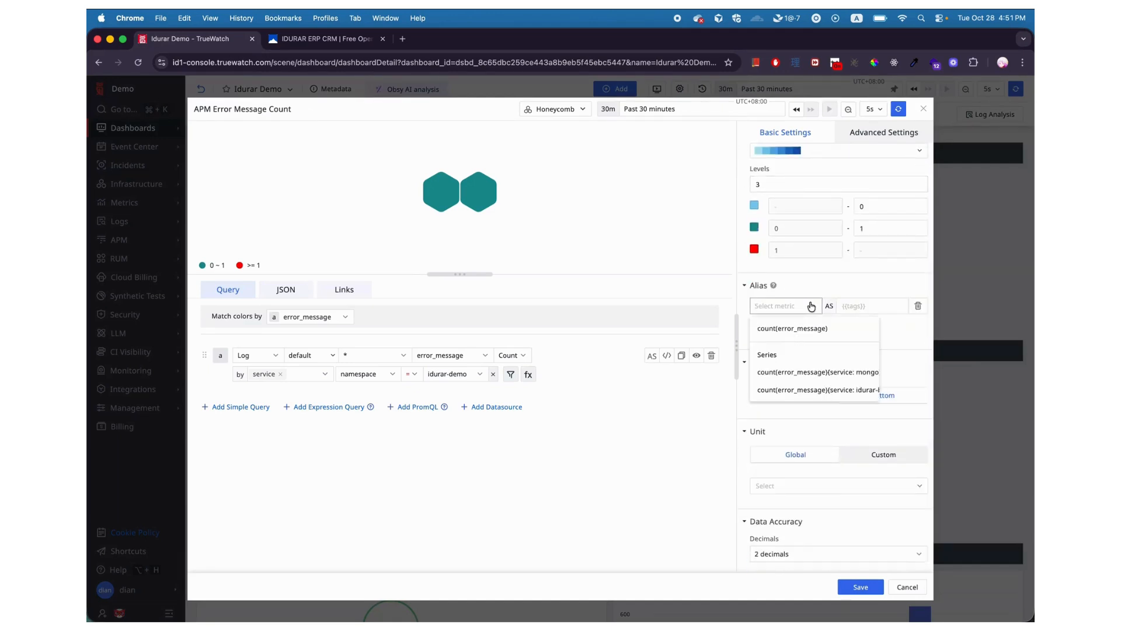
left_click(796, 330)
left_click(858, 306)
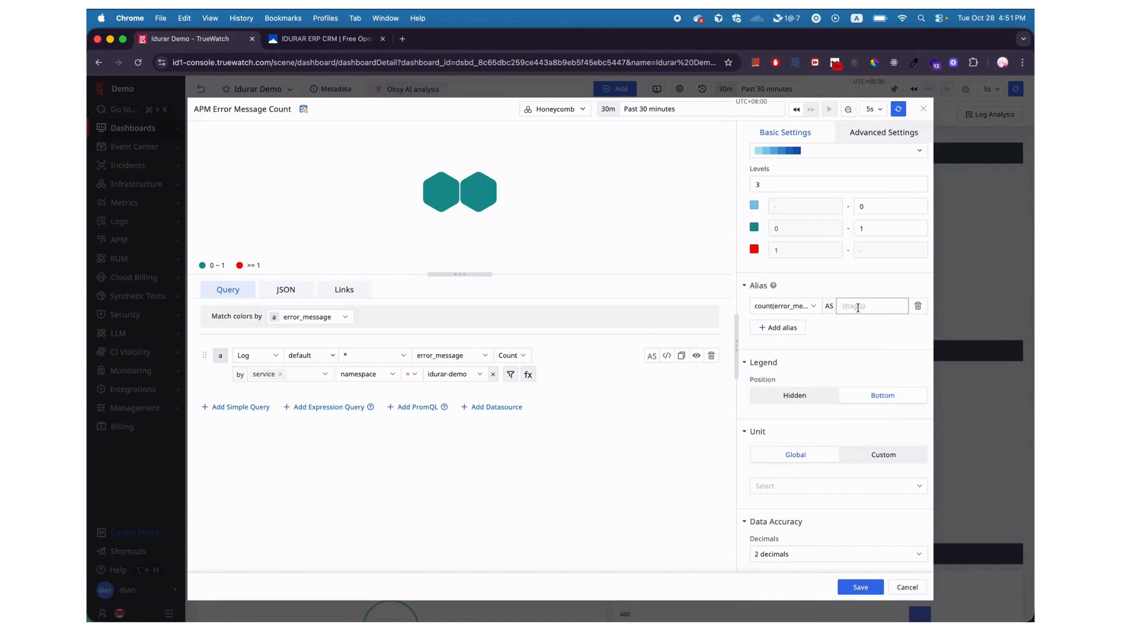
type("{{ service")
left_click(862, 586)
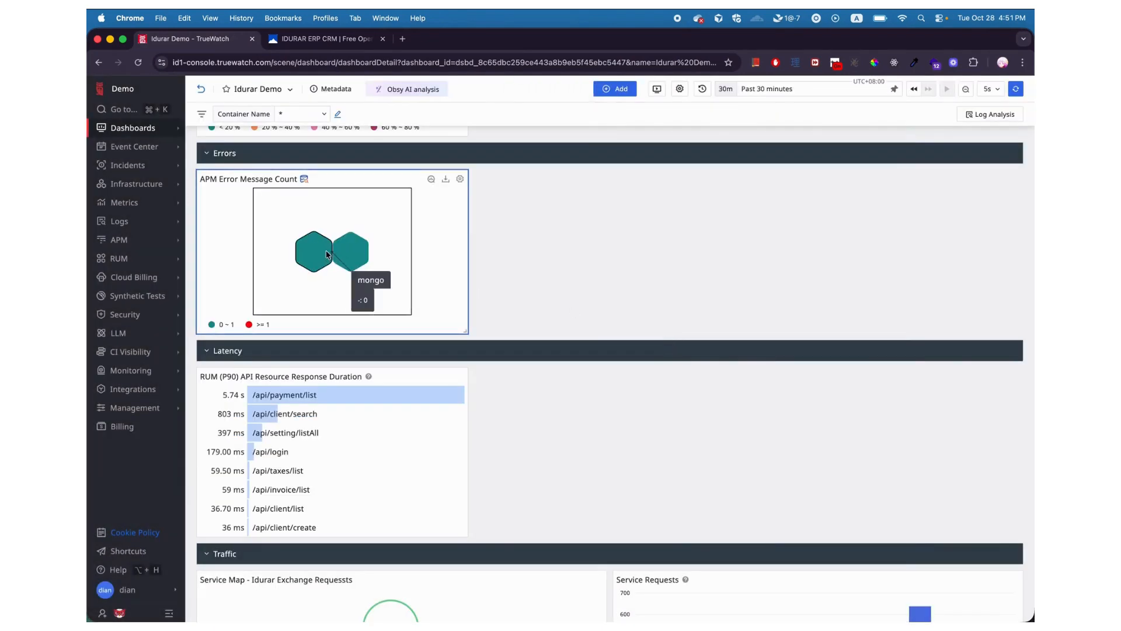
scroll(644, 288, "up", 5)
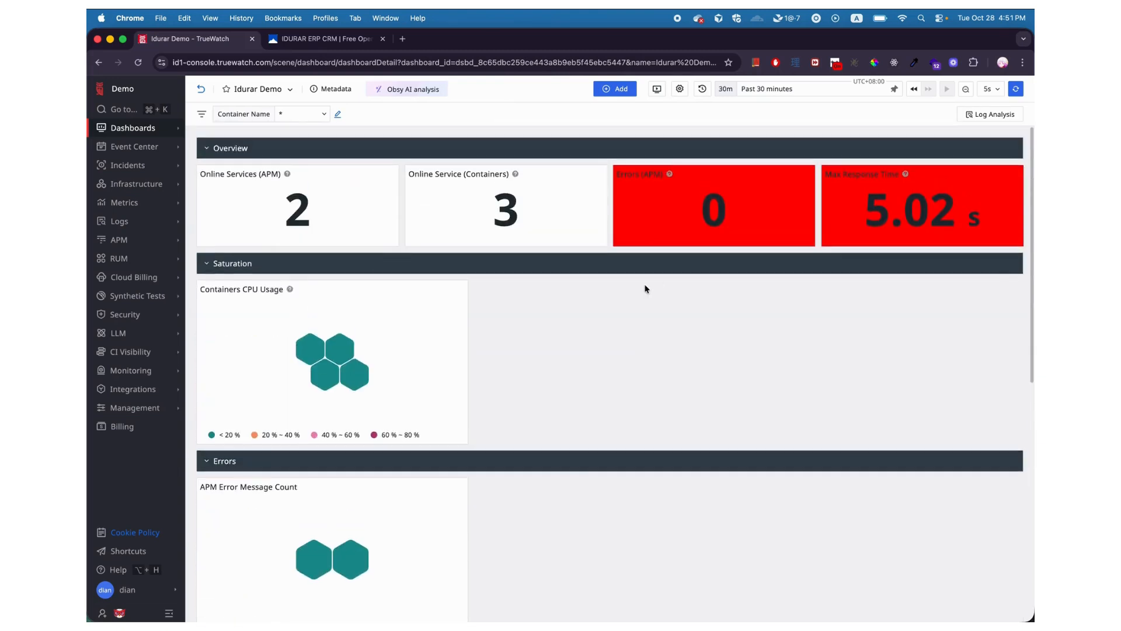
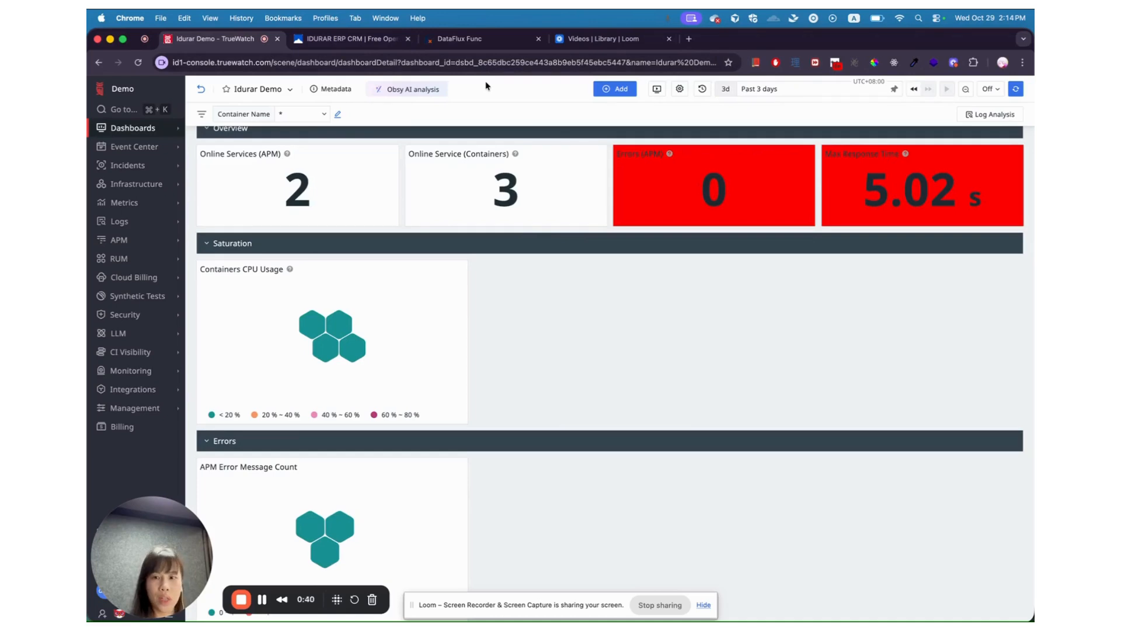
Step: Switch to the IDURAR ERP CRM and open its Payments list
left_click(351, 41)
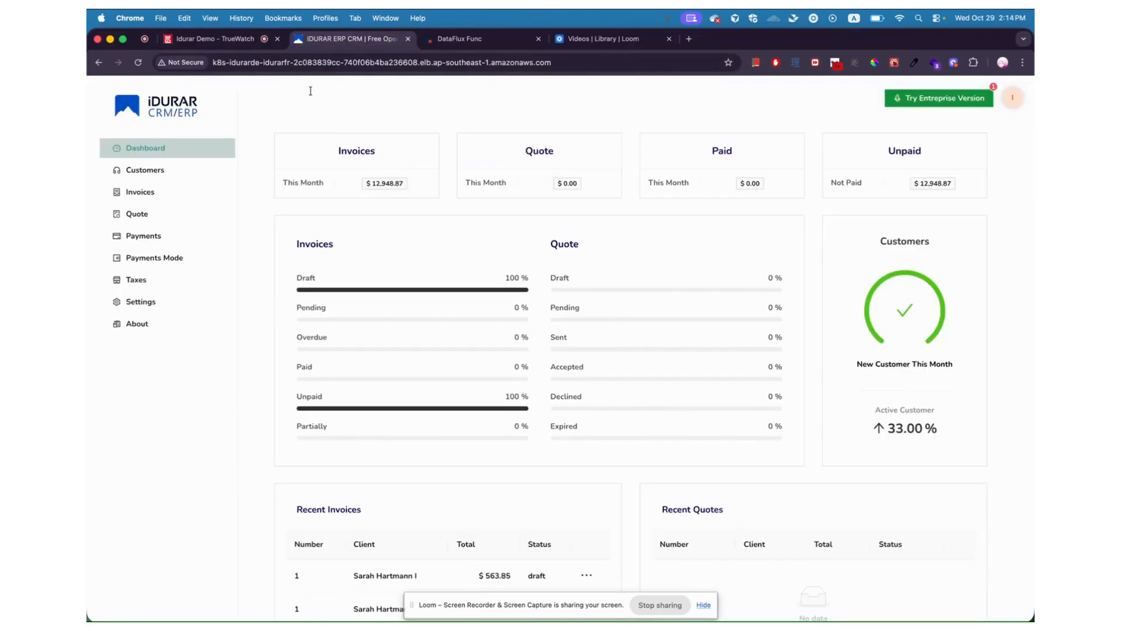
left_click(177, 238)
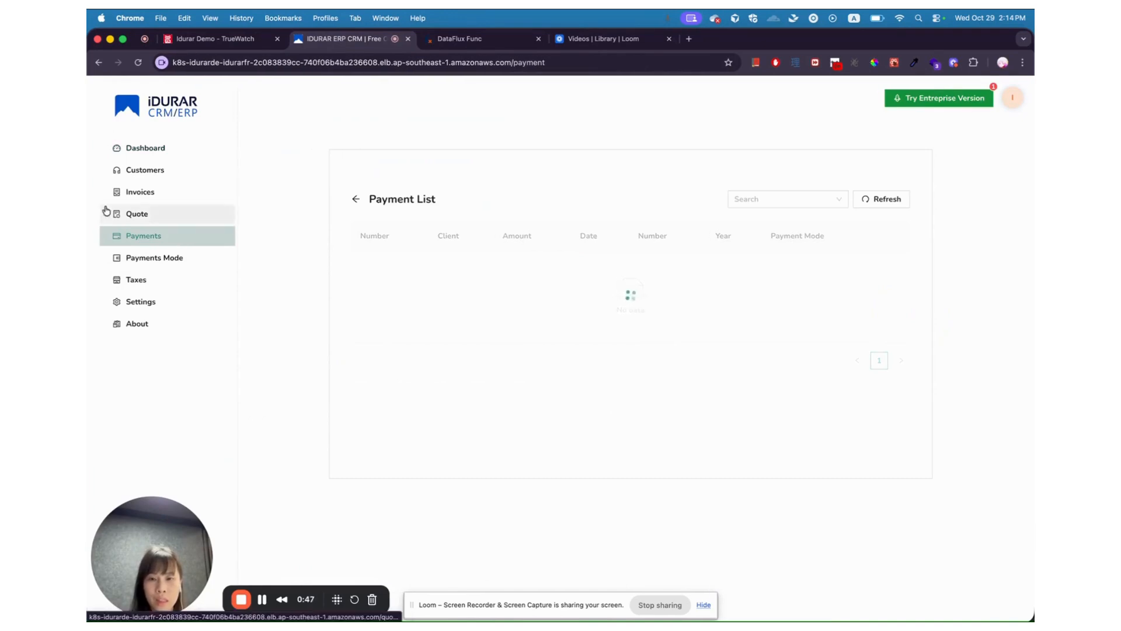
Step: Open an existing invoice for editing and submit Save (LOGS ERROR) twice to generate sample errors
left_click(156, 194)
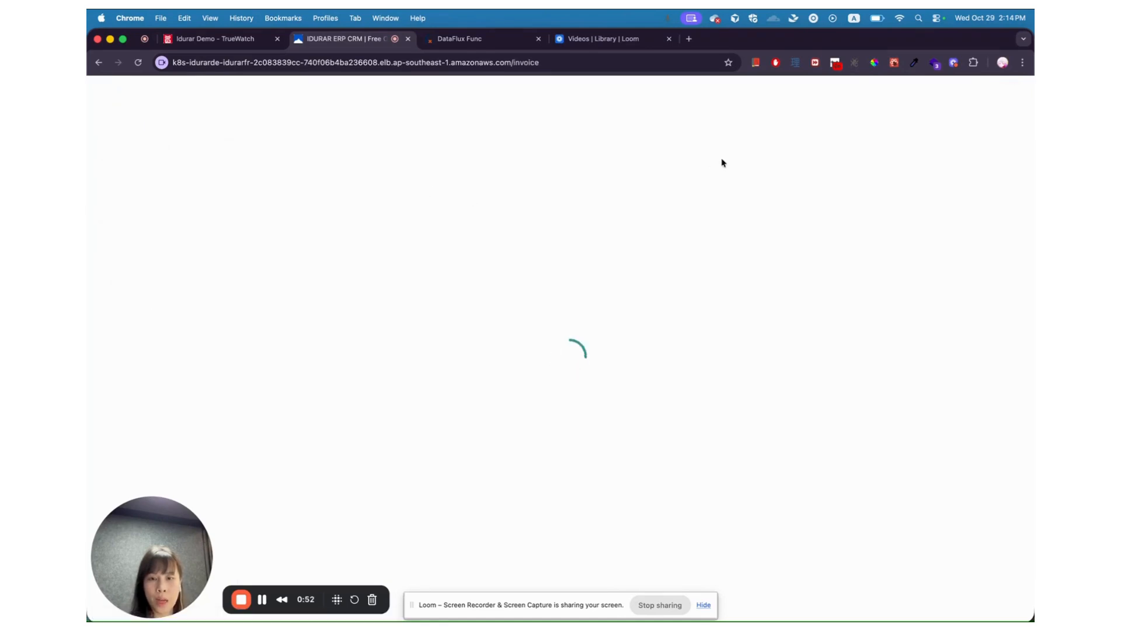
left_click(888, 266)
left_click(902, 304)
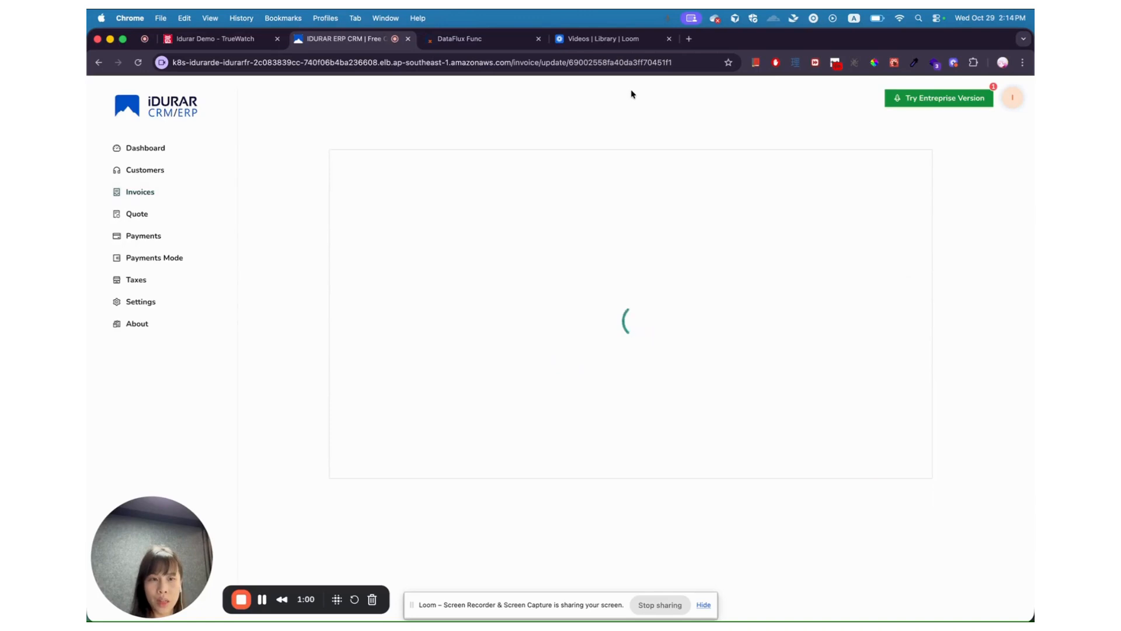
left_click(402, 494)
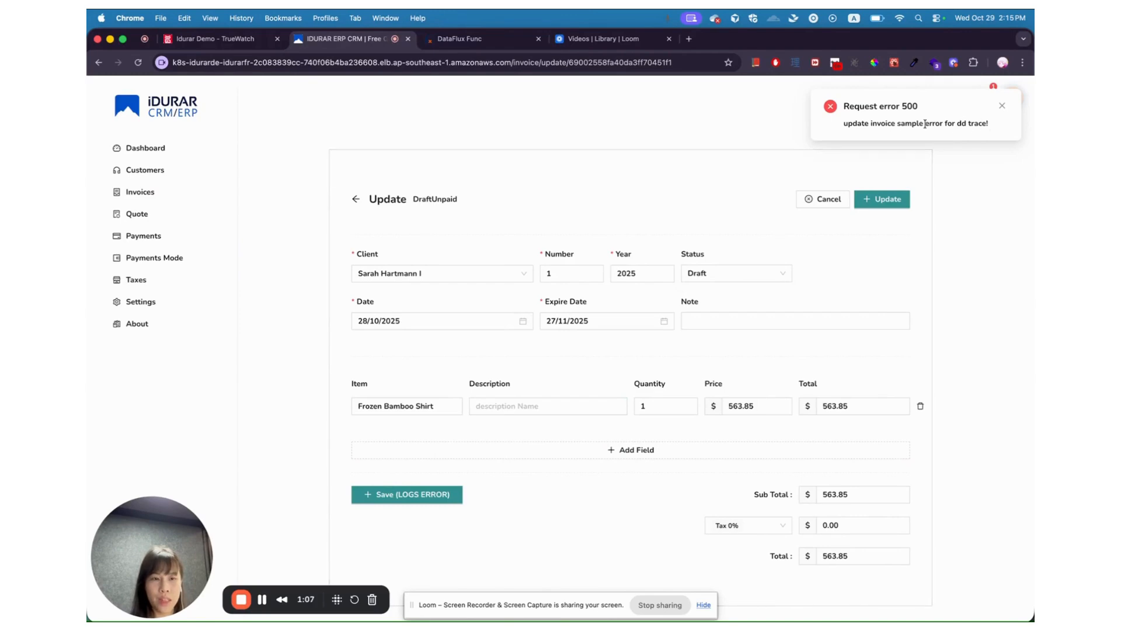
left_click(426, 498)
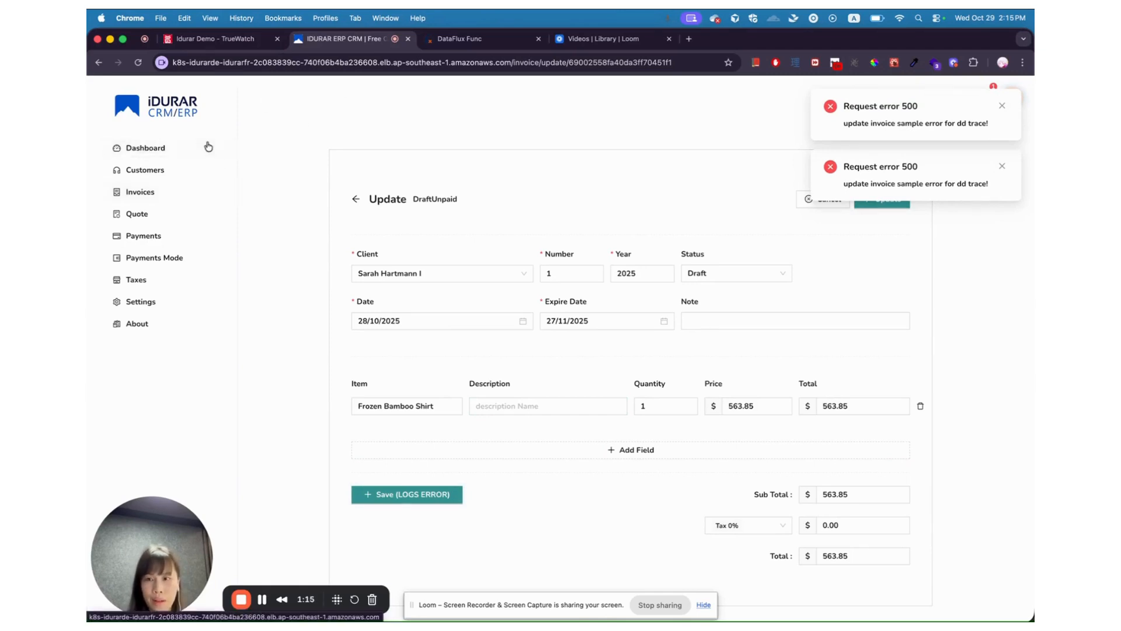
Step: Switch to TrueWatch, open the APM traces and filter them by project_2:idurar-demo AND status:error
left_click(215, 38)
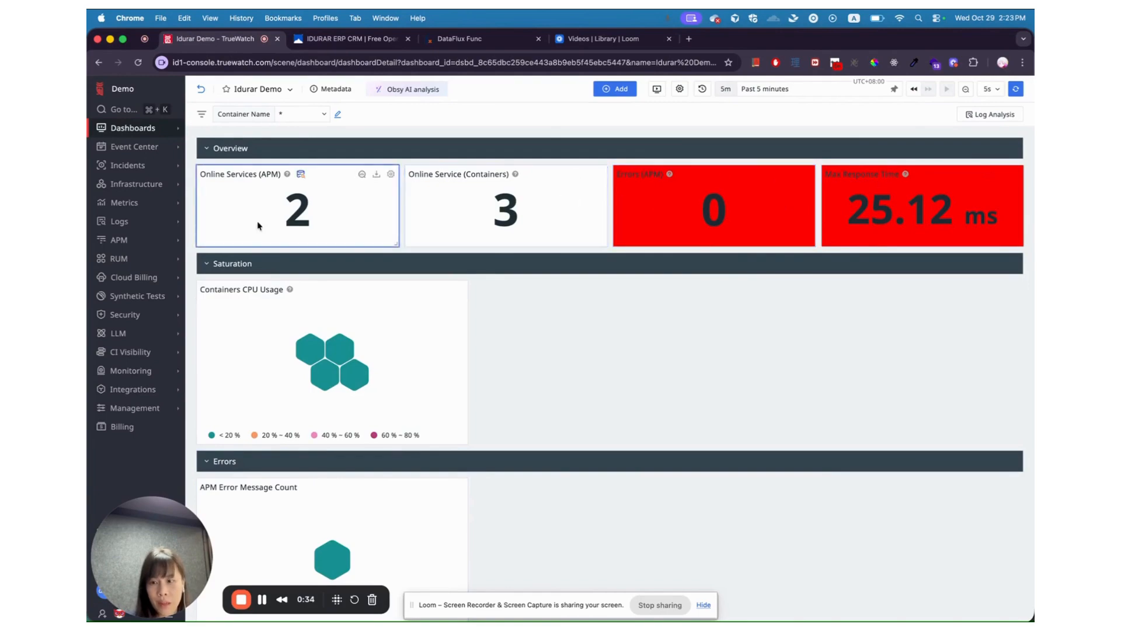
left_click(130, 240)
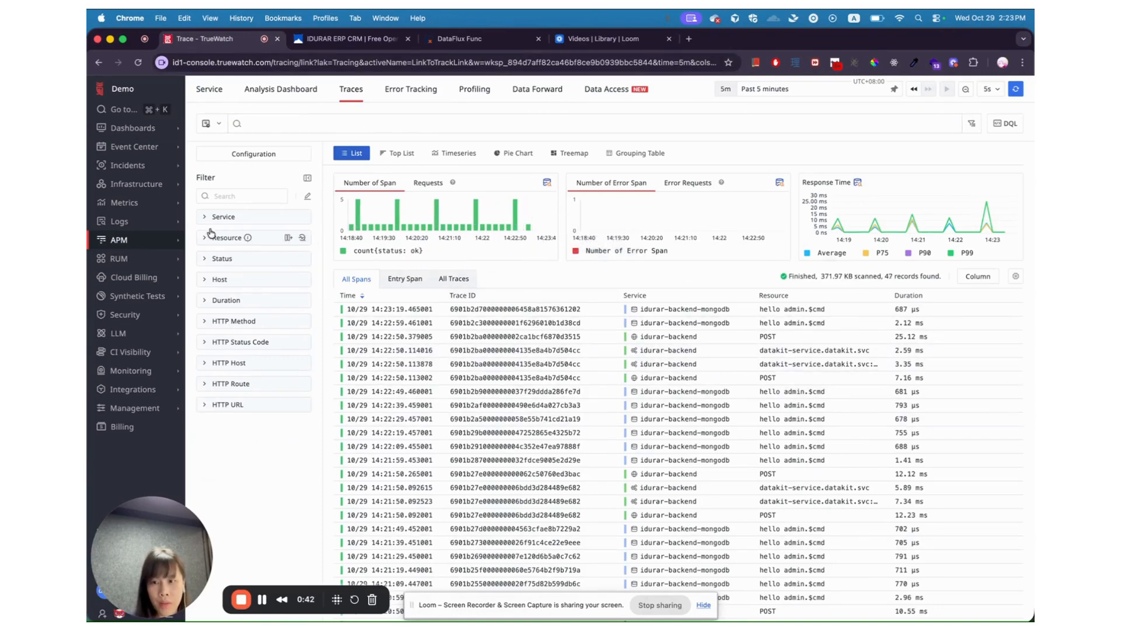
left_click(291, 121)
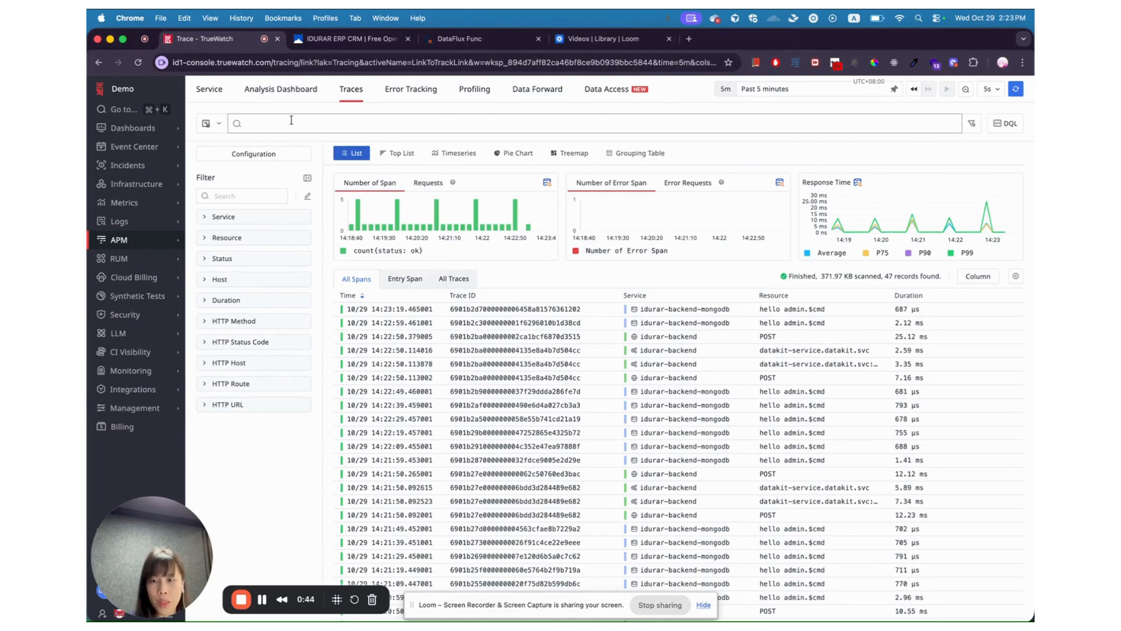
left_click(291, 121)
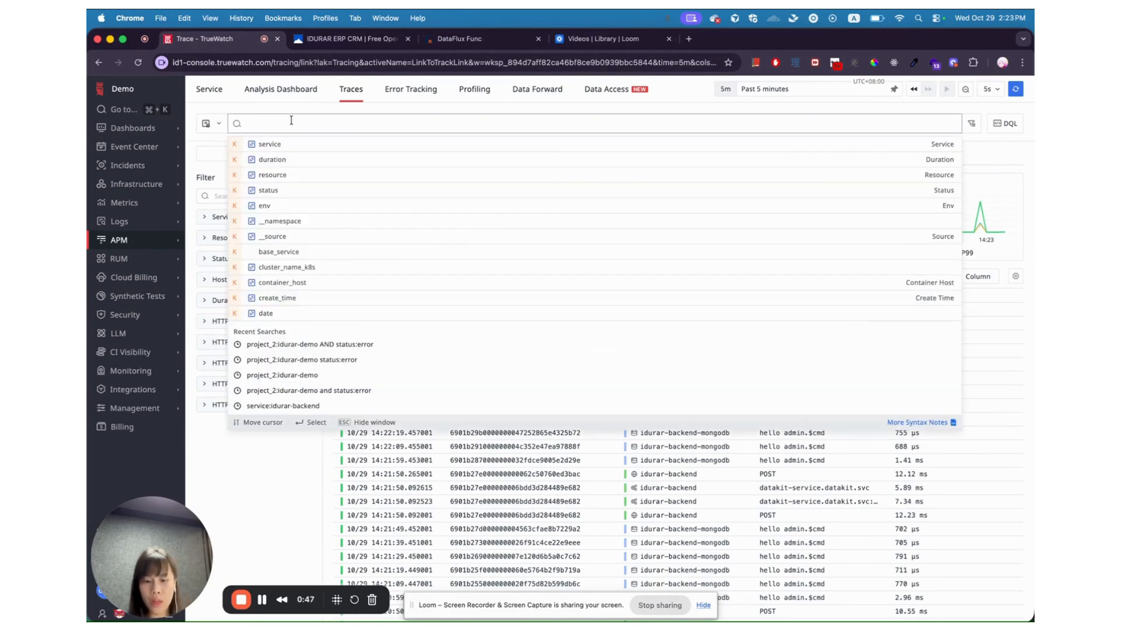
type("project")
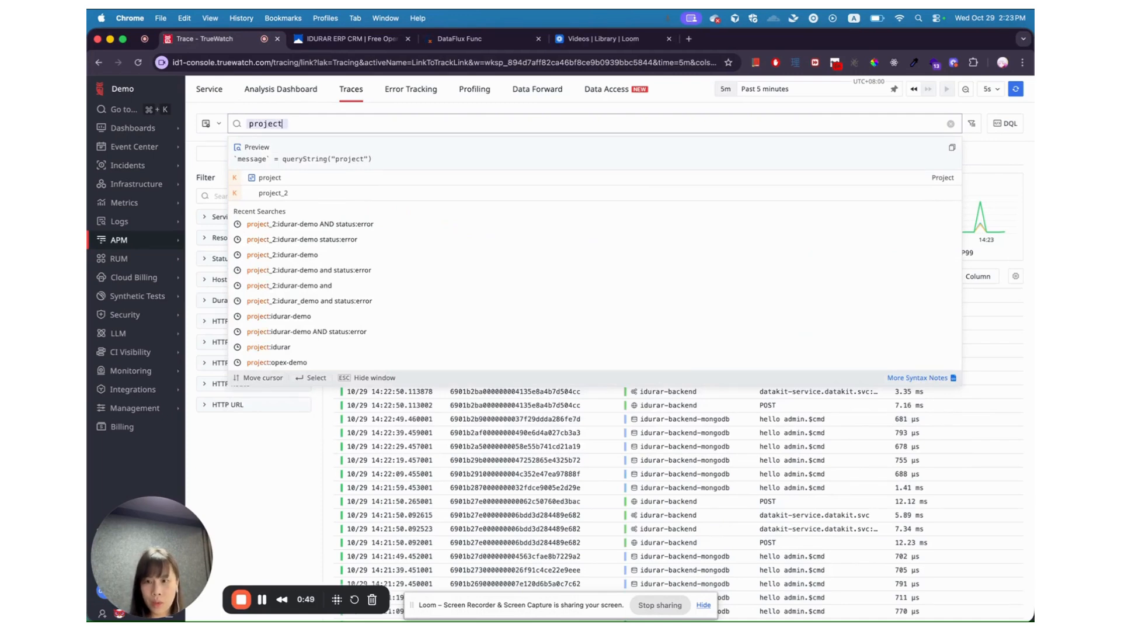
type("_2")
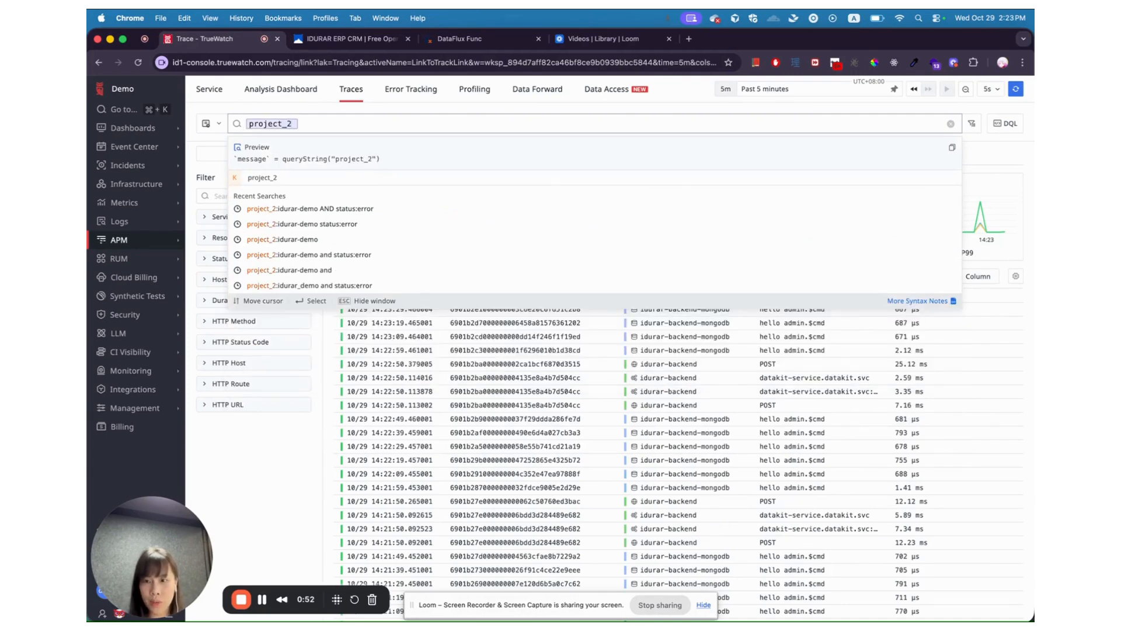
type(":")
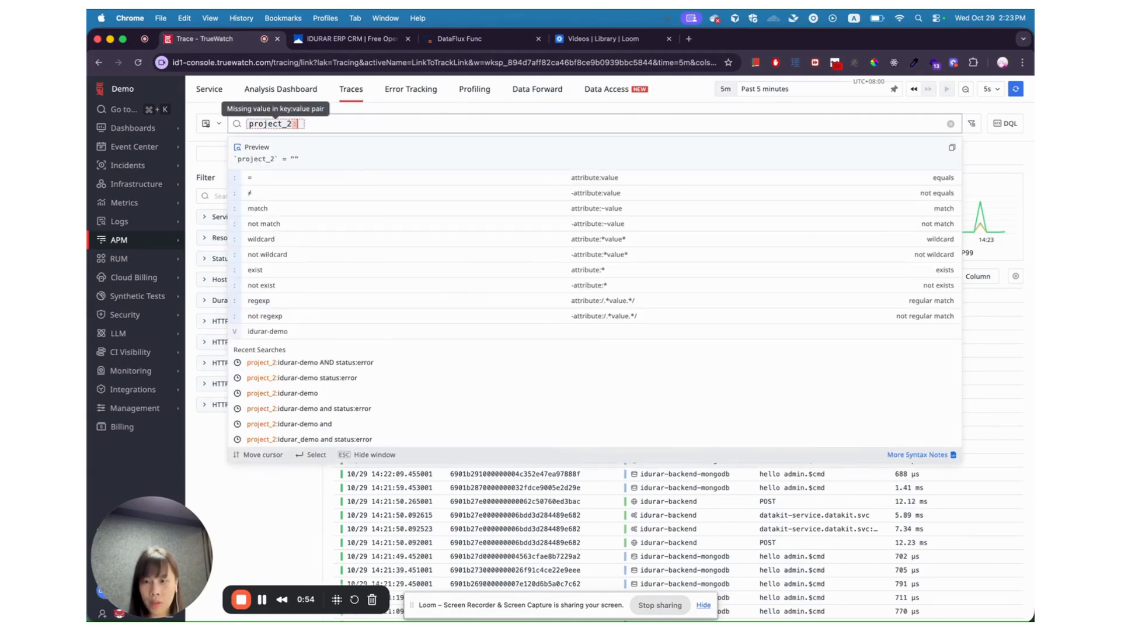
type("idurar")
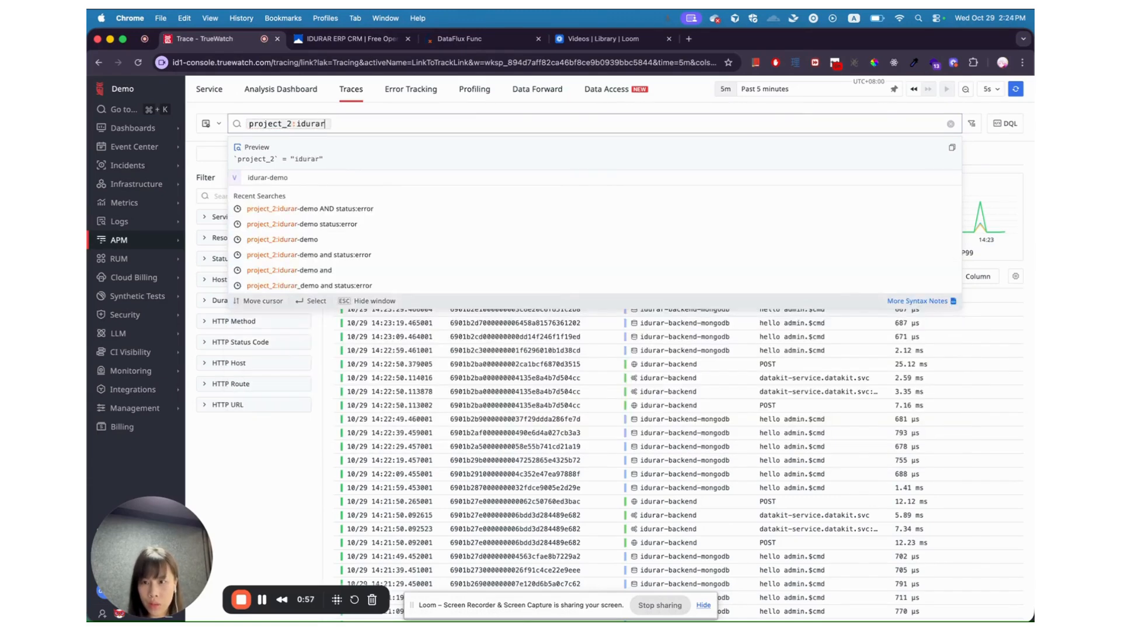
type("-demo A")
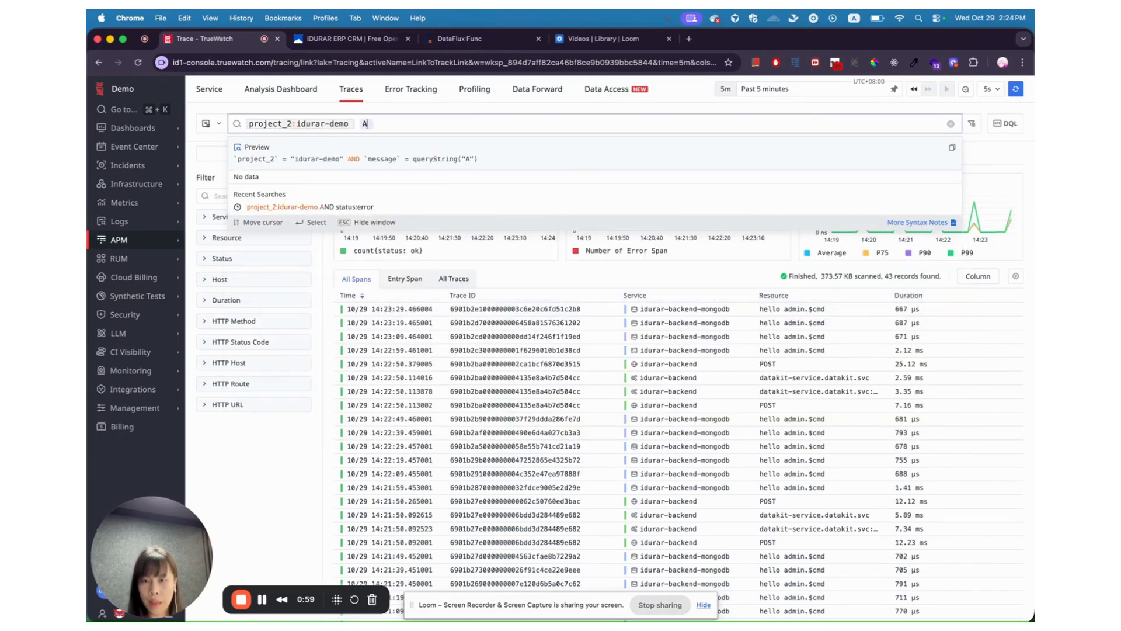
type("ND status:error")
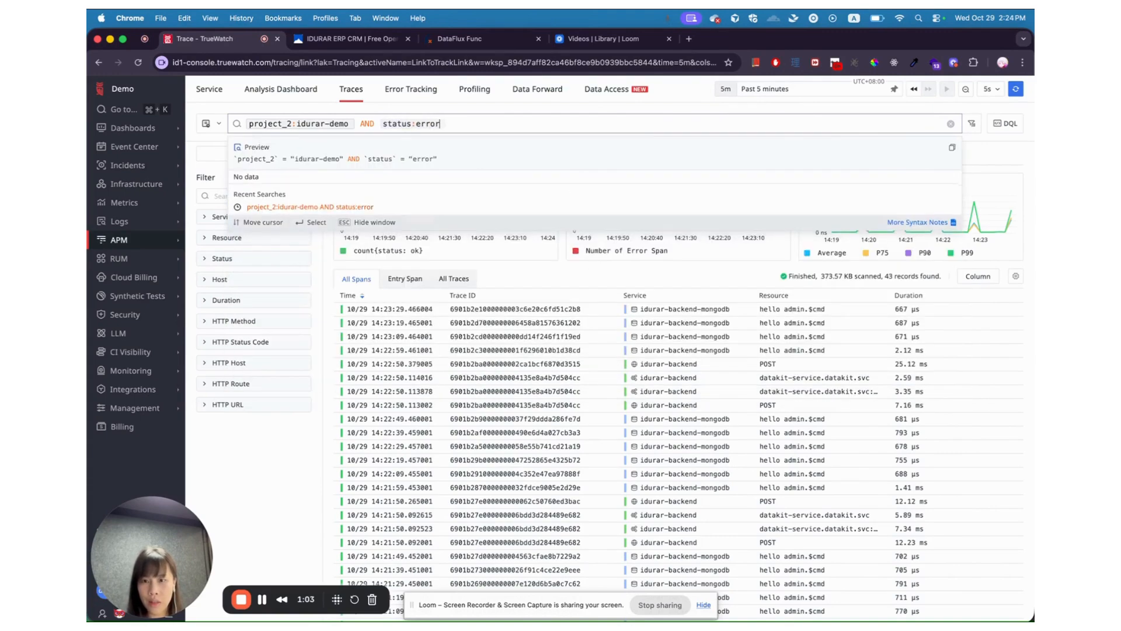
key("Return")
Step: Set the trace list's time range to the past 15 minutes and copy the filtered page's URL
left_click(808, 89)
left_click(889, 153)
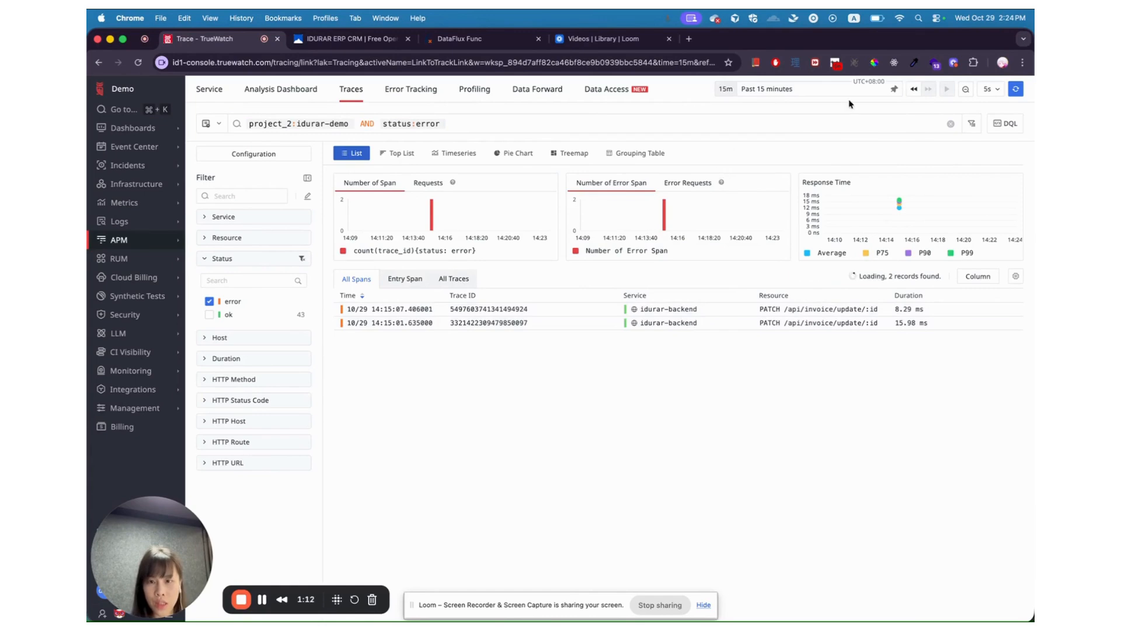
left_click(644, 63)
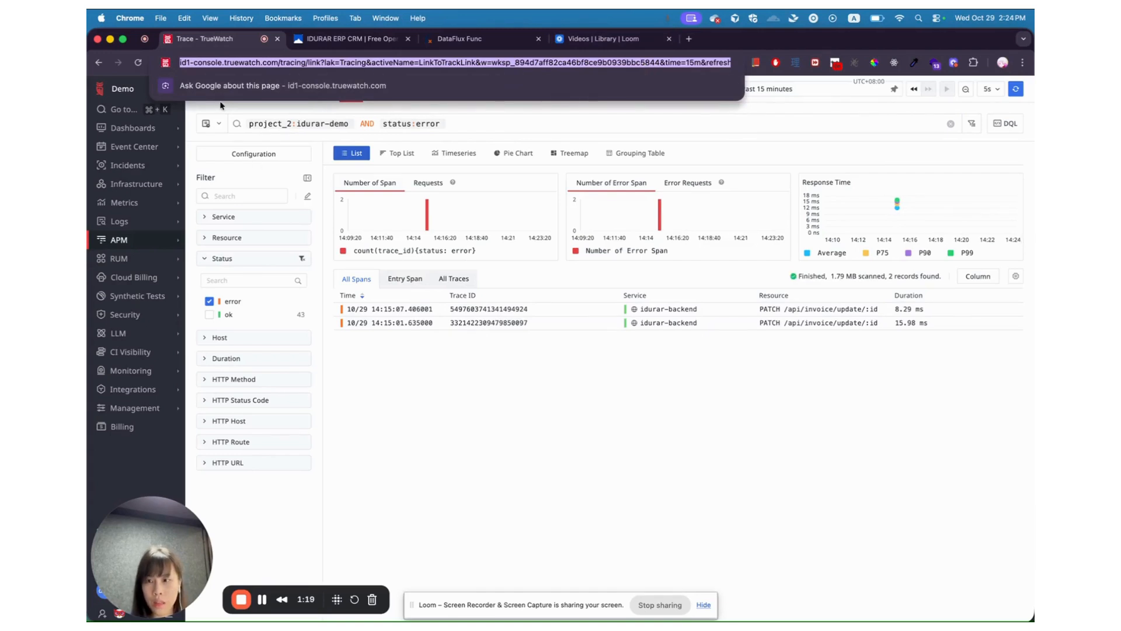
Step: Open the Idurar Demo dashboard and bring up the link settings of the Errors (APM) chart for editing
left_click(132, 128)
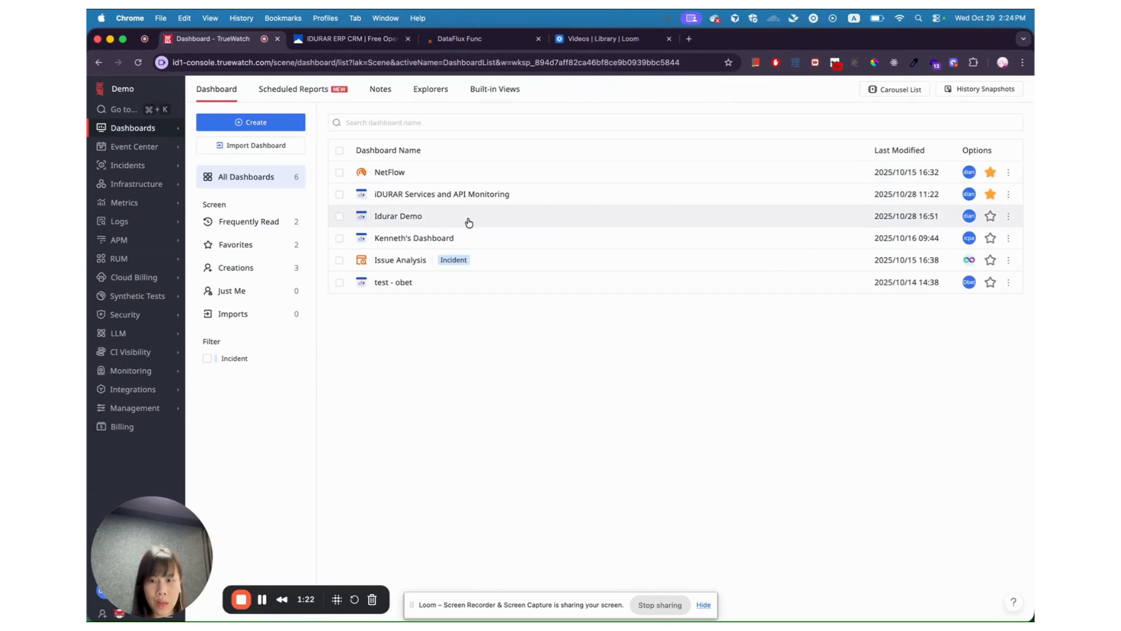
left_click(469, 222)
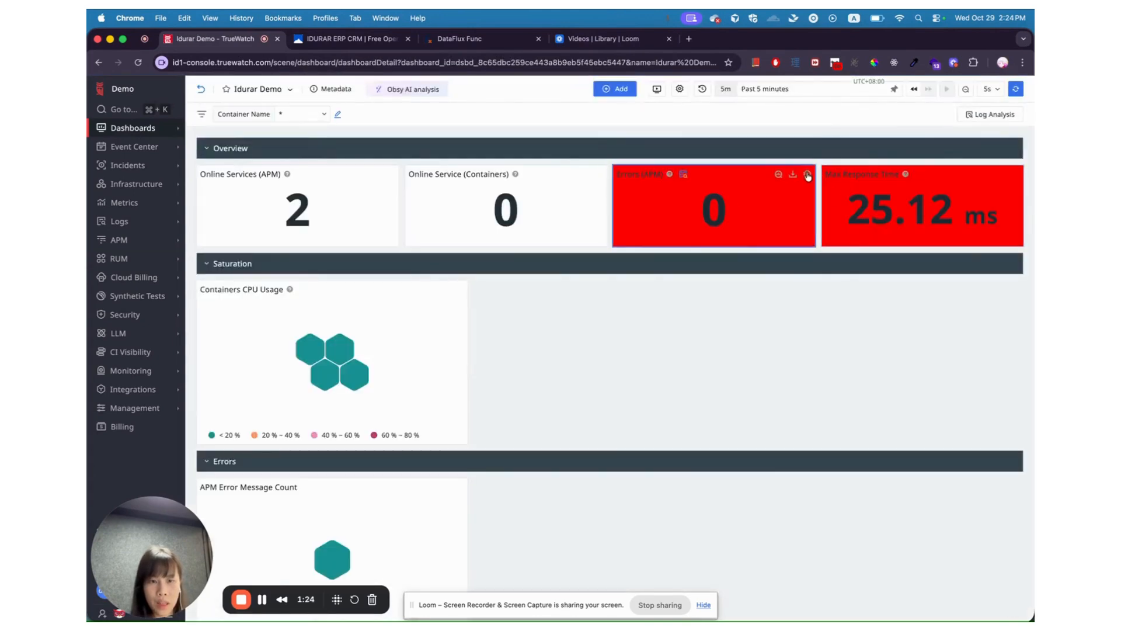
left_click(807, 175)
left_click(809, 194)
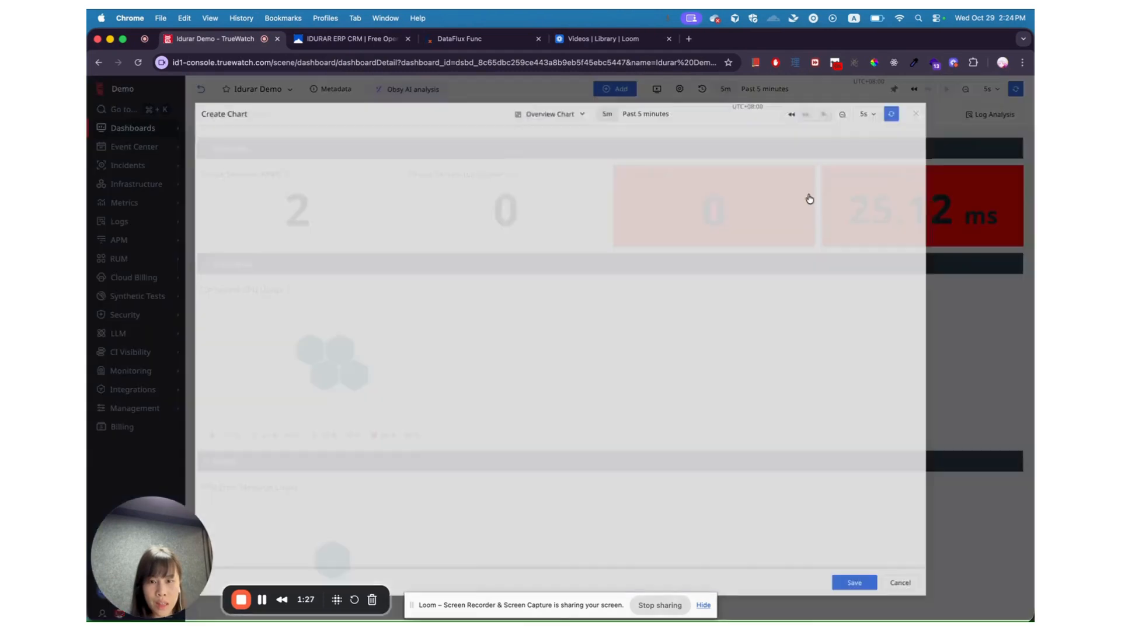
left_click(345, 292)
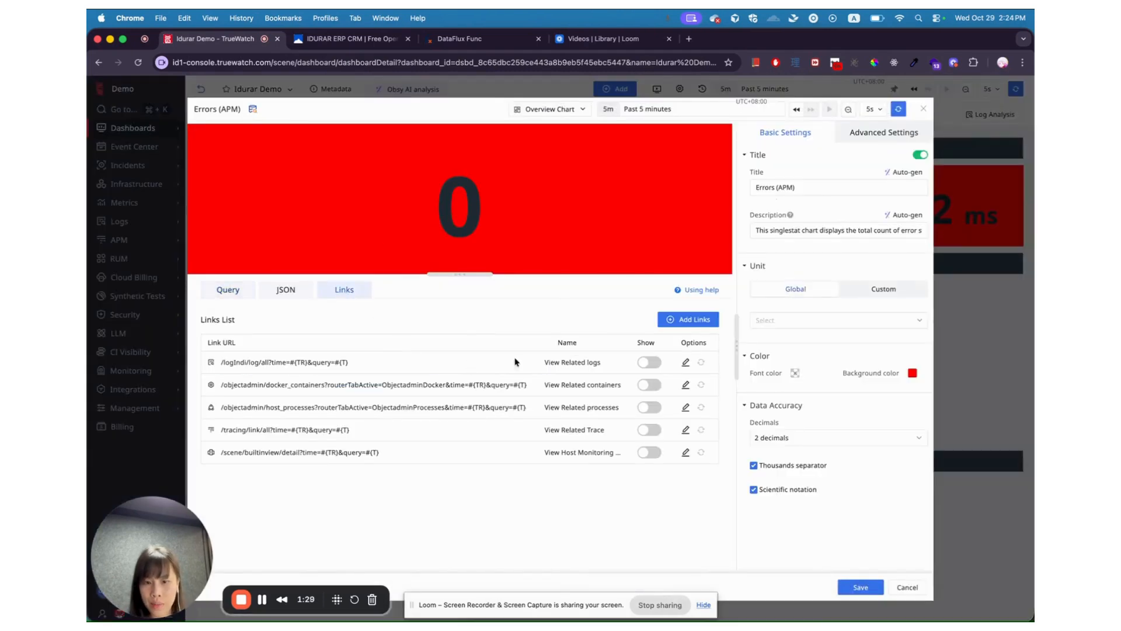
Step: Add a link to the Errors (APM) chart with the copied traces URL and name it "View error details"
left_click(697, 320)
left_click(465, 235)
type("https://id1-console.truewatch.com/tracing/link?lak=Tracing&activeName=LinkToTrackLink&w=wksp_894d7aff82ca46bf8ce9b0939bbc5844&time=15m&refresh=5&query=b64-cHJvamVjdF8yOmlkdXJhci1kZW1vIEFORCBzdGF0dXM6ZXJyb3I&cols=time,trace_id,service,resource,duration&viewType=view")
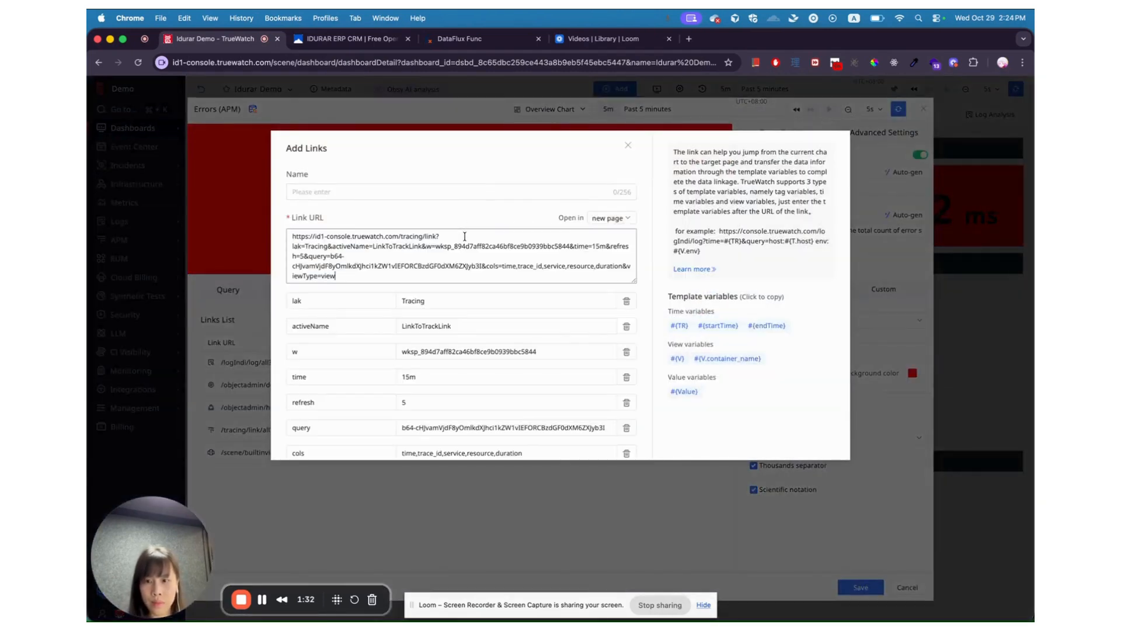
left_click(485, 191)
type("vi")
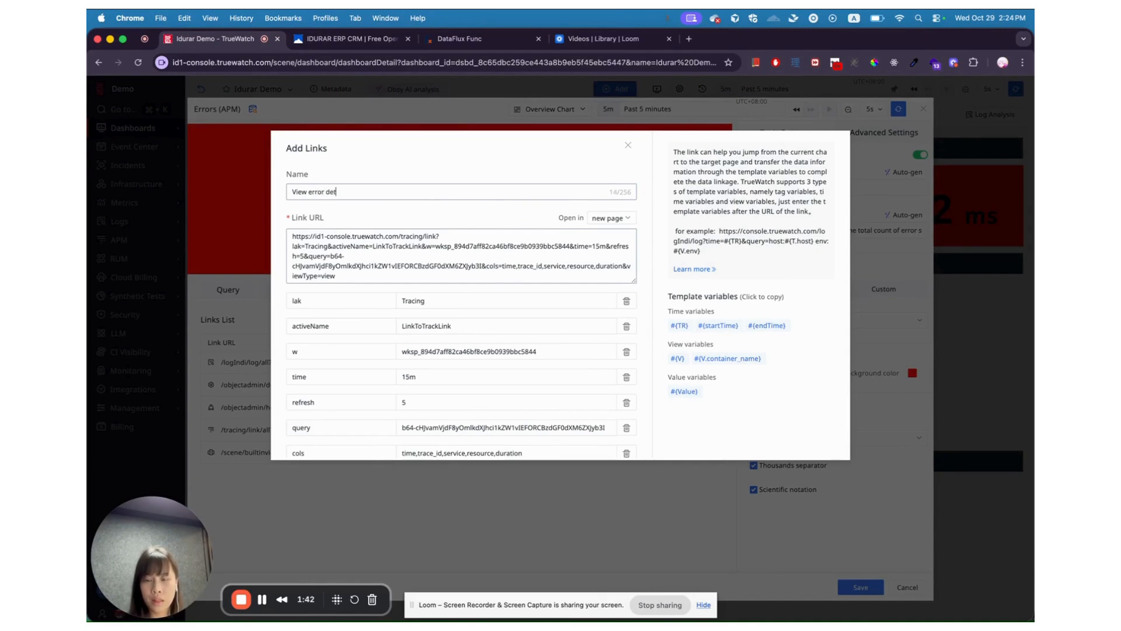
Step: Set the link's time parameter to the template variable #{TR}
scroll(533, 348, "down", 3)
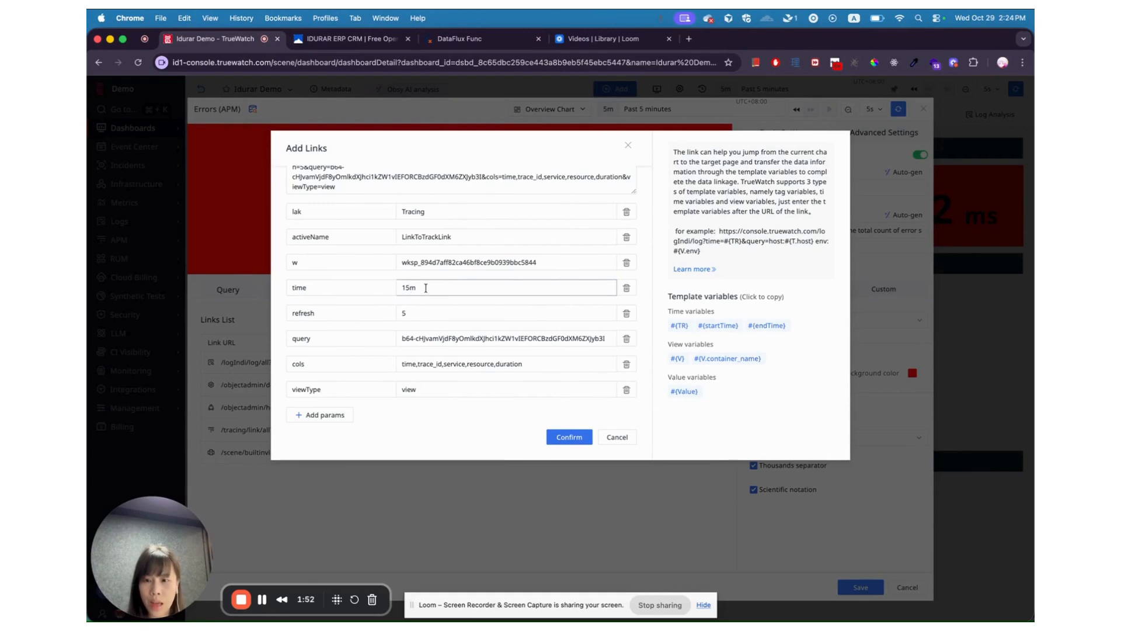
key("BackSpace")
key("BackSpace")
key("BackSpace")
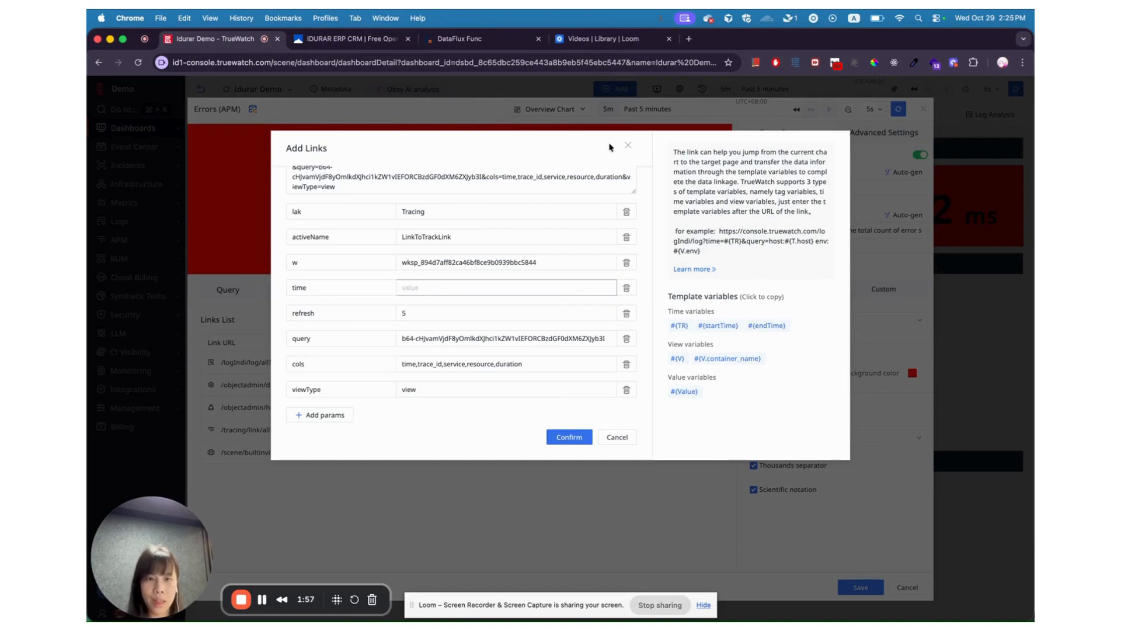
left_click(679, 325)
left_click(423, 292)
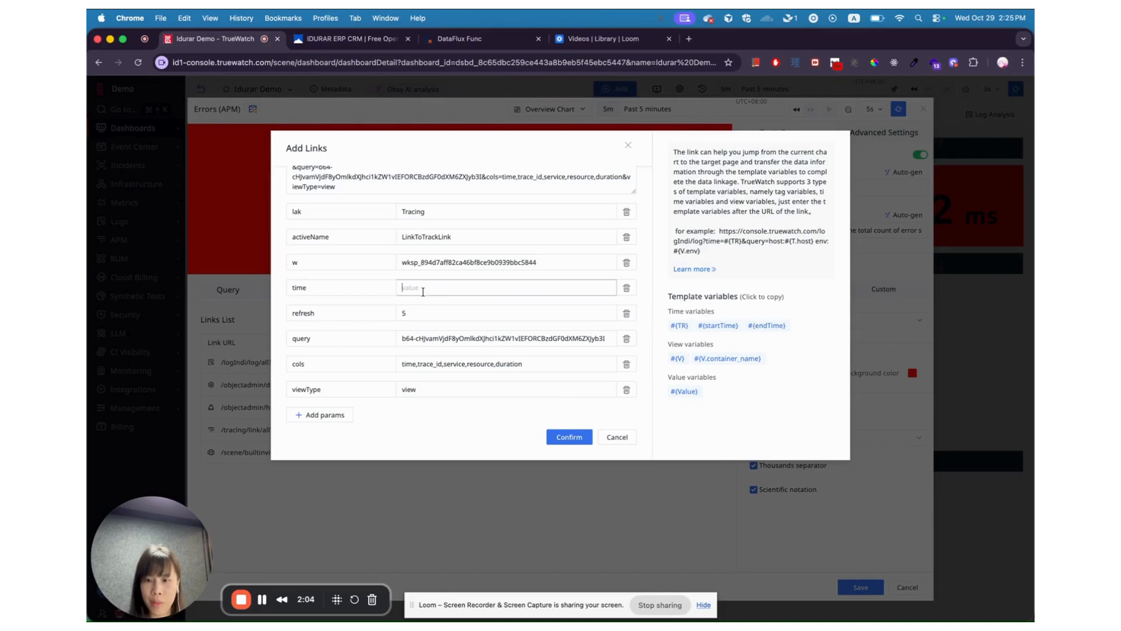
key("super+v")
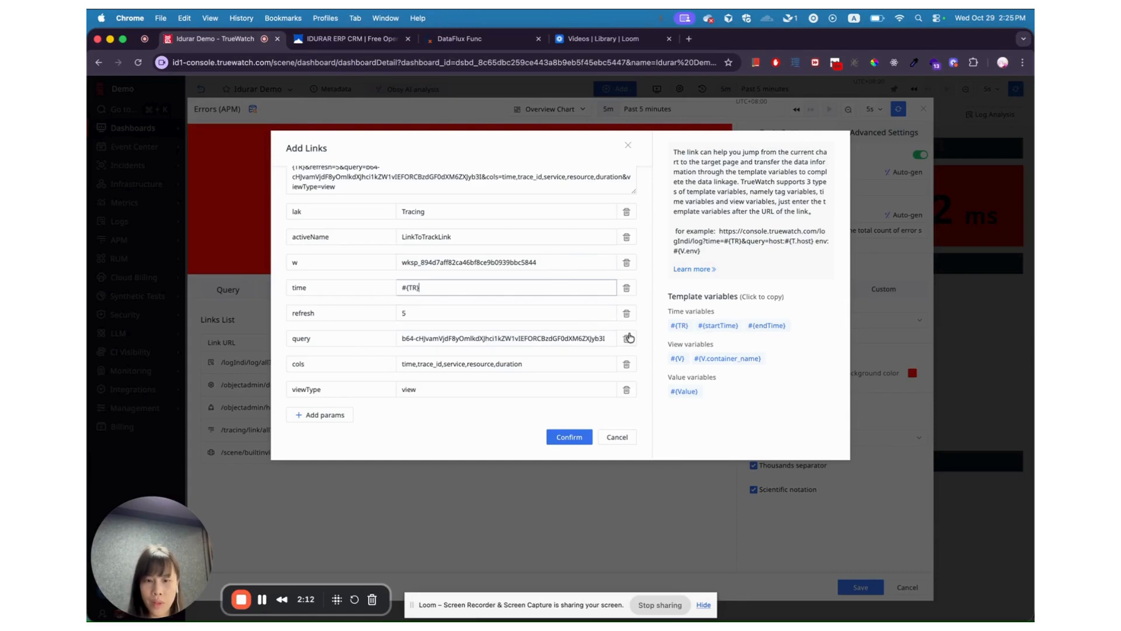
Step: Replace the link's query parameter with project_2:idurar-demo status:error, then confirm the link and save the chart
left_click(610, 337)
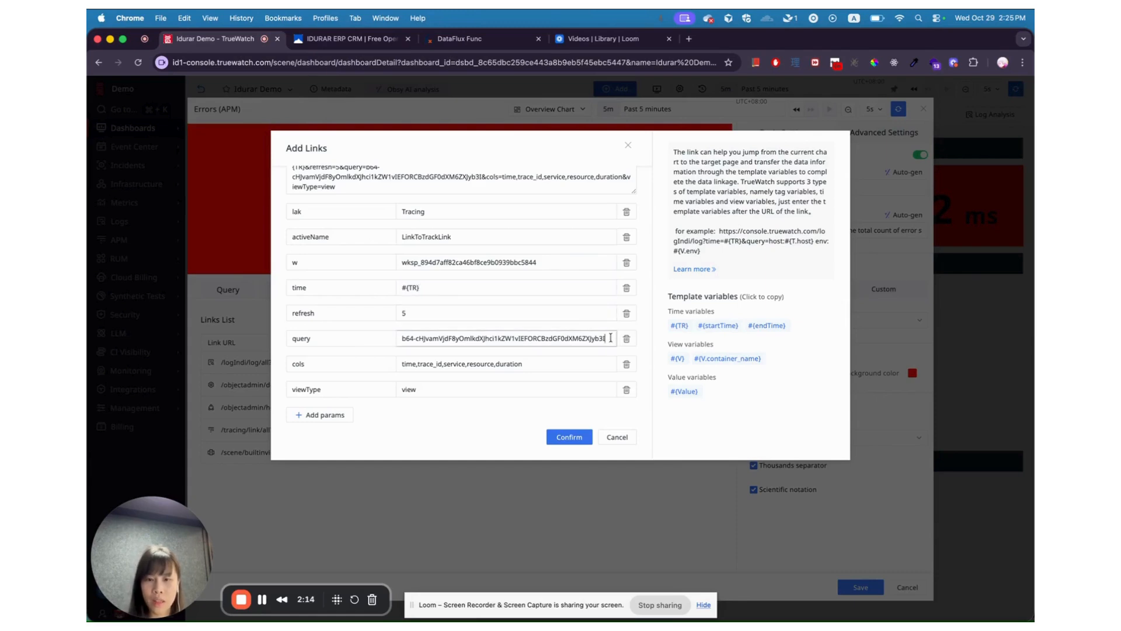
key("super+a")
key("BackSpace")
type("project_2:i")
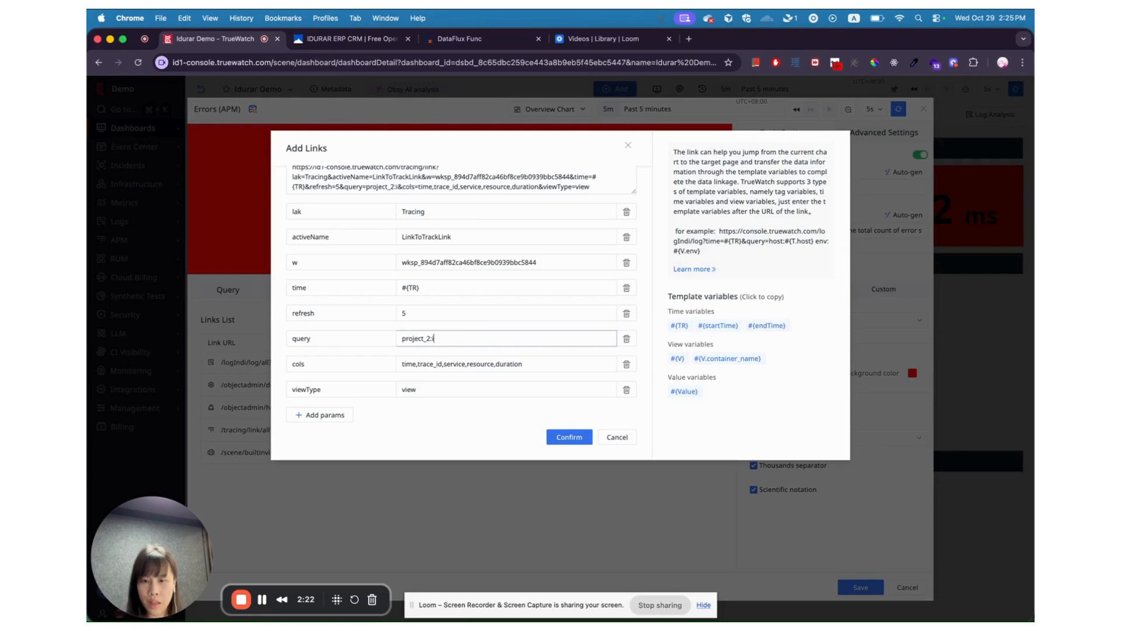
type("durar-demo status:error")
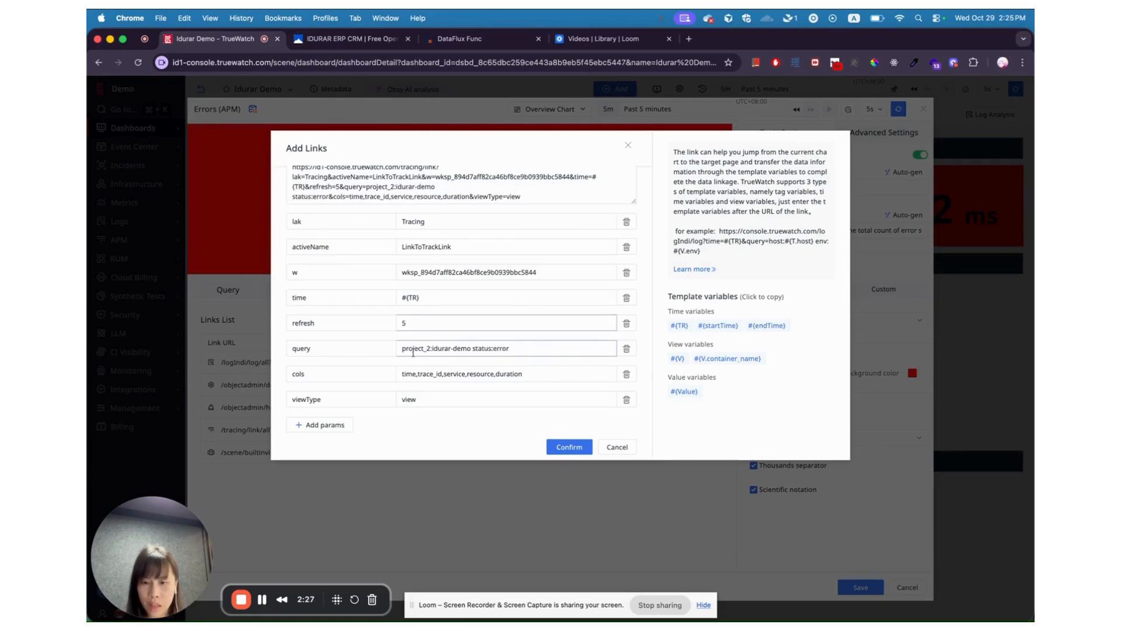
scroll(526, 345, "down", 1)
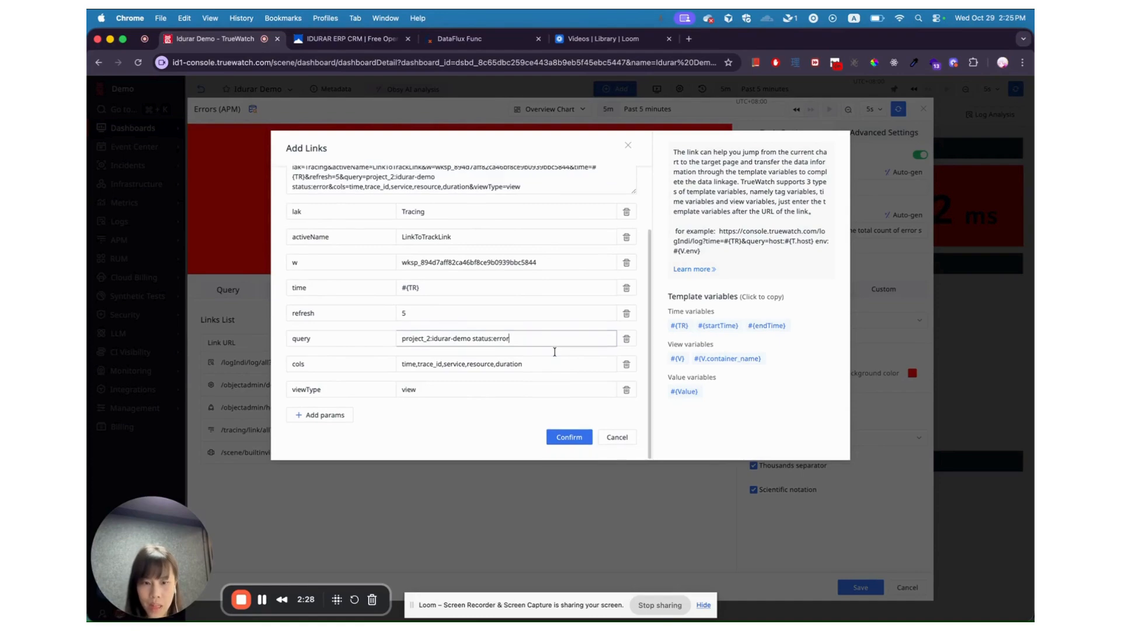
left_click(564, 437)
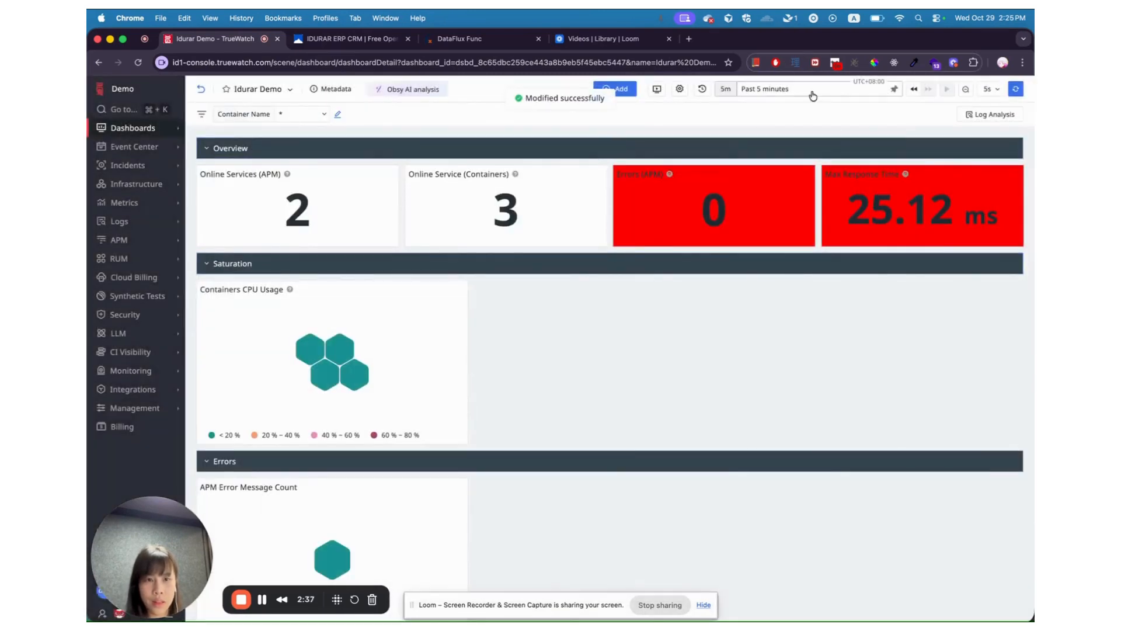
Step: Set the dashboard's time range to the past 30 minutes and follow the Errors (APM) chart's View error details link
left_click(812, 91)
left_click(874, 168)
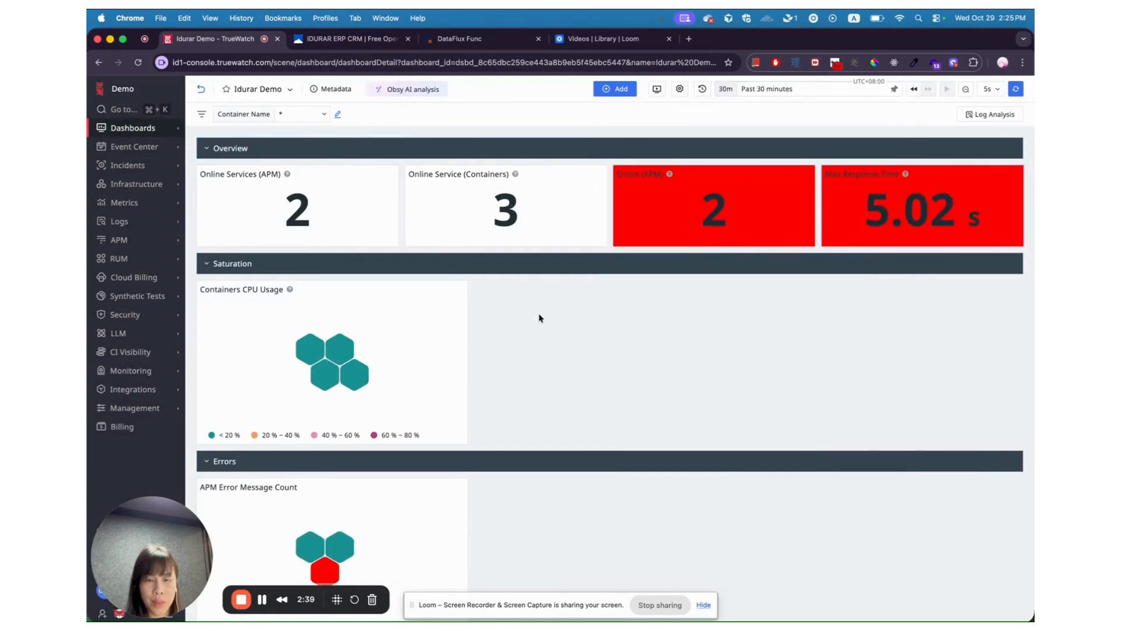
right_click(731, 192)
left_click(723, 192)
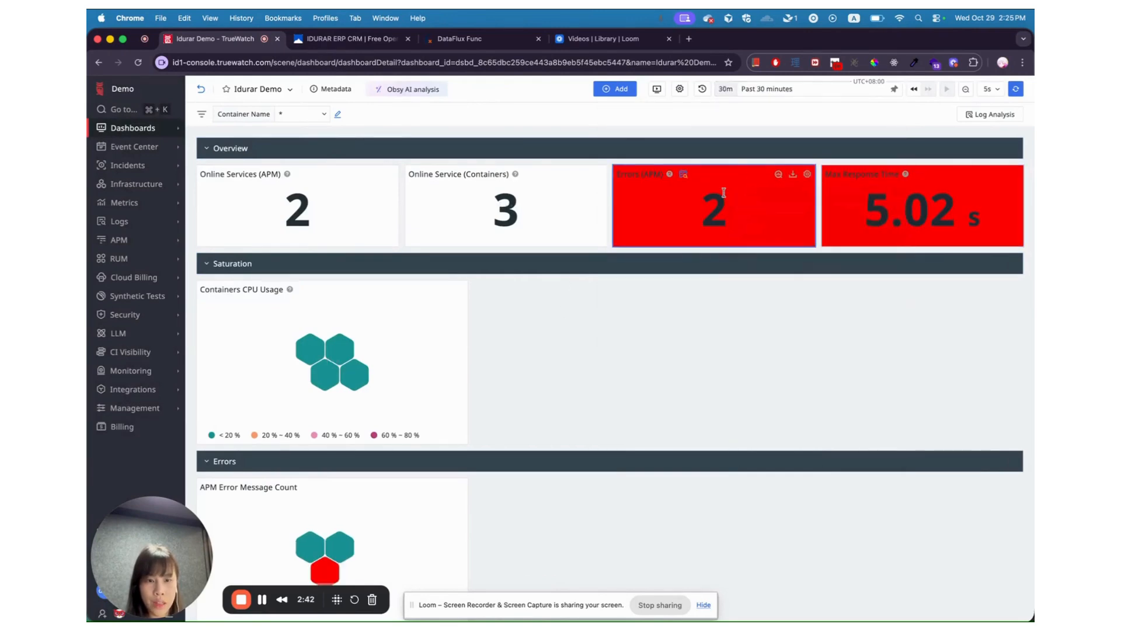
left_click(723, 192)
left_click(977, 117)
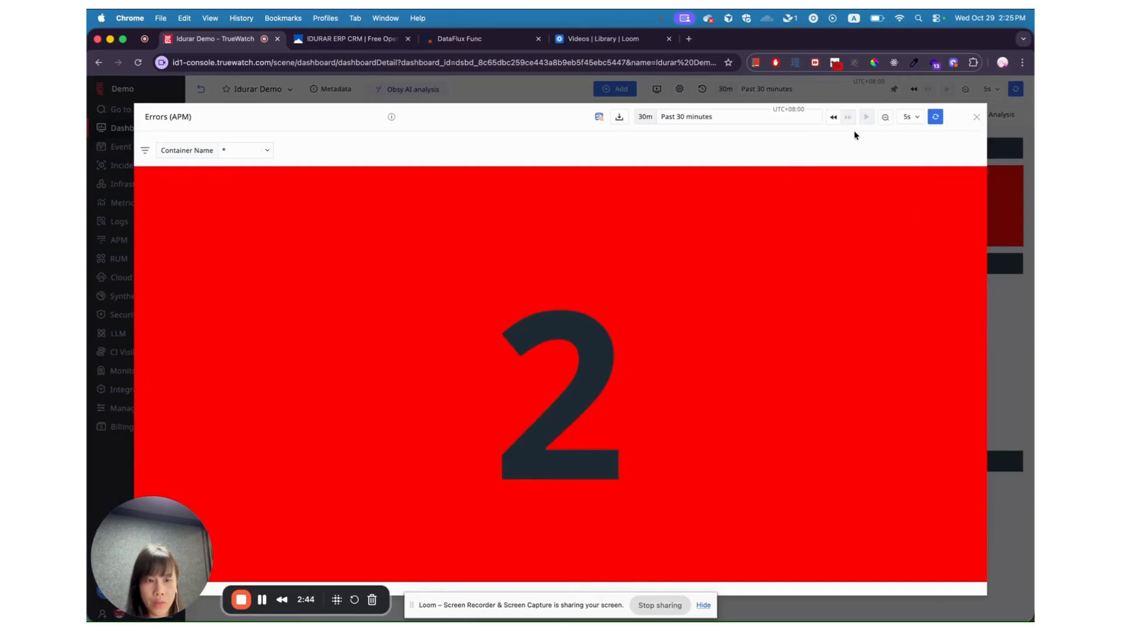
left_click(975, 118)
left_click(685, 192)
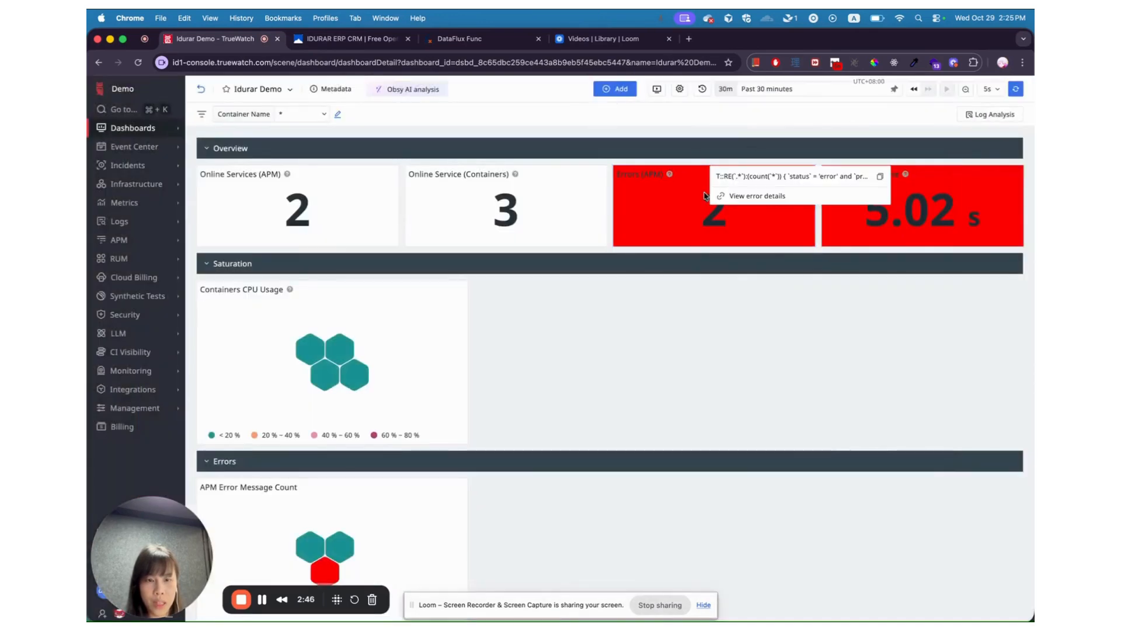
left_click(775, 196)
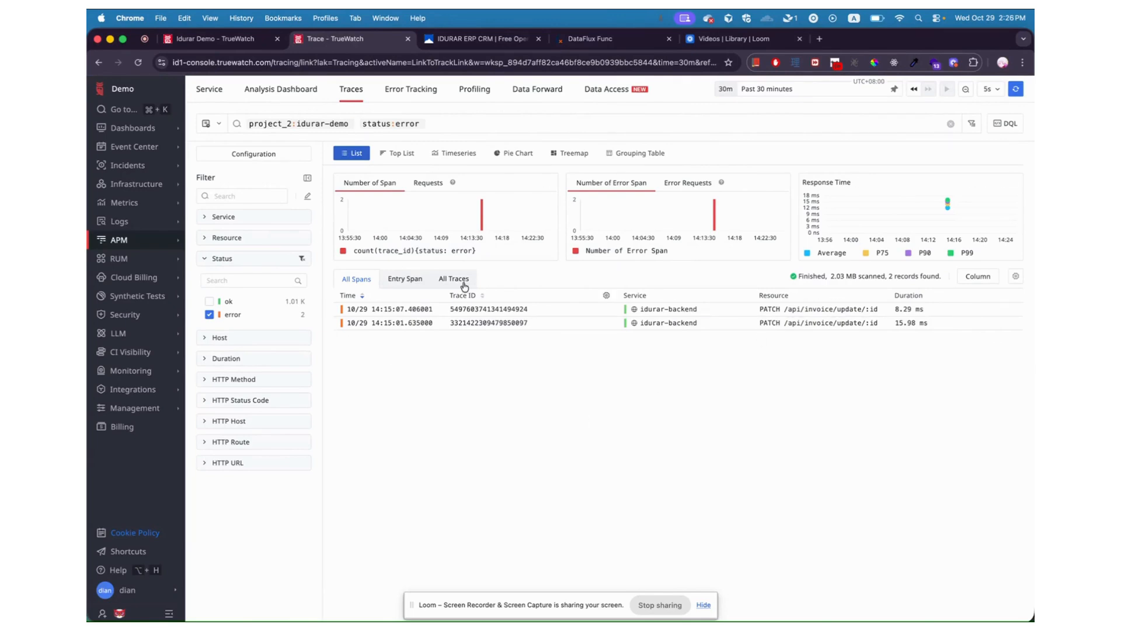
Step: Return to the dashboard tab, open the APM traces there and filter them by project_2:idurar-demo
left_click(216, 39)
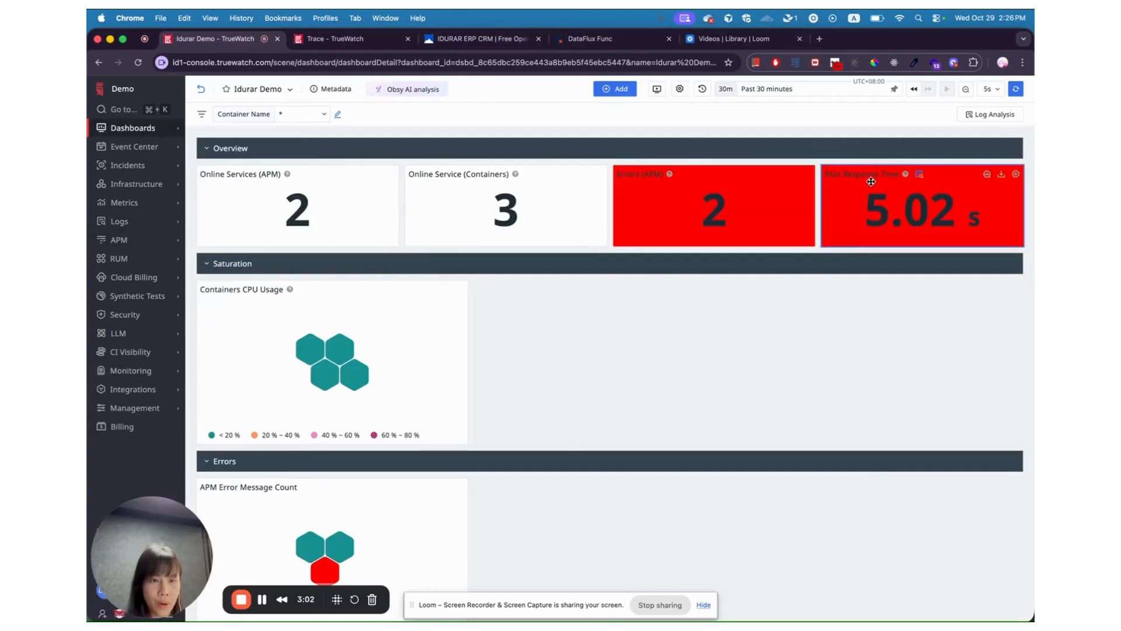
left_click(127, 246)
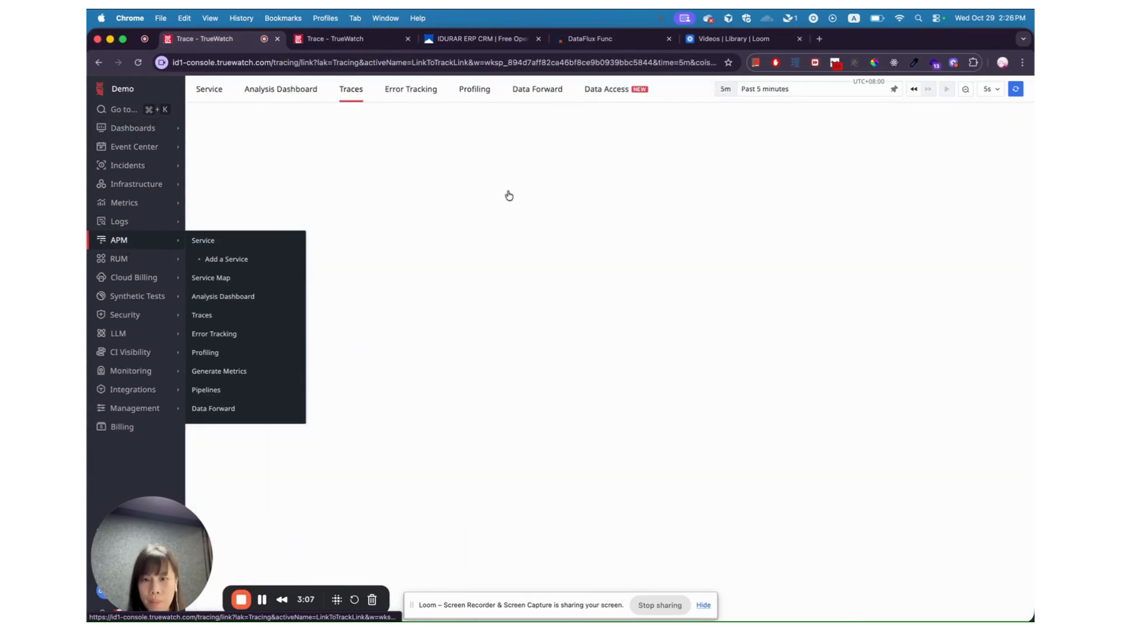
left_click(409, 124)
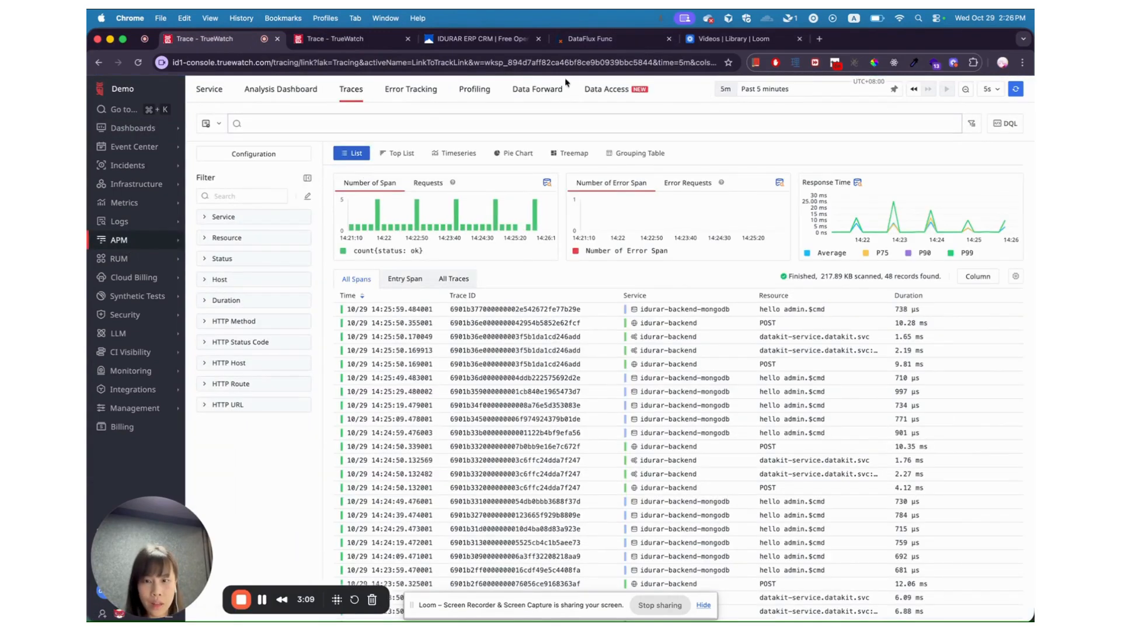
type("project")
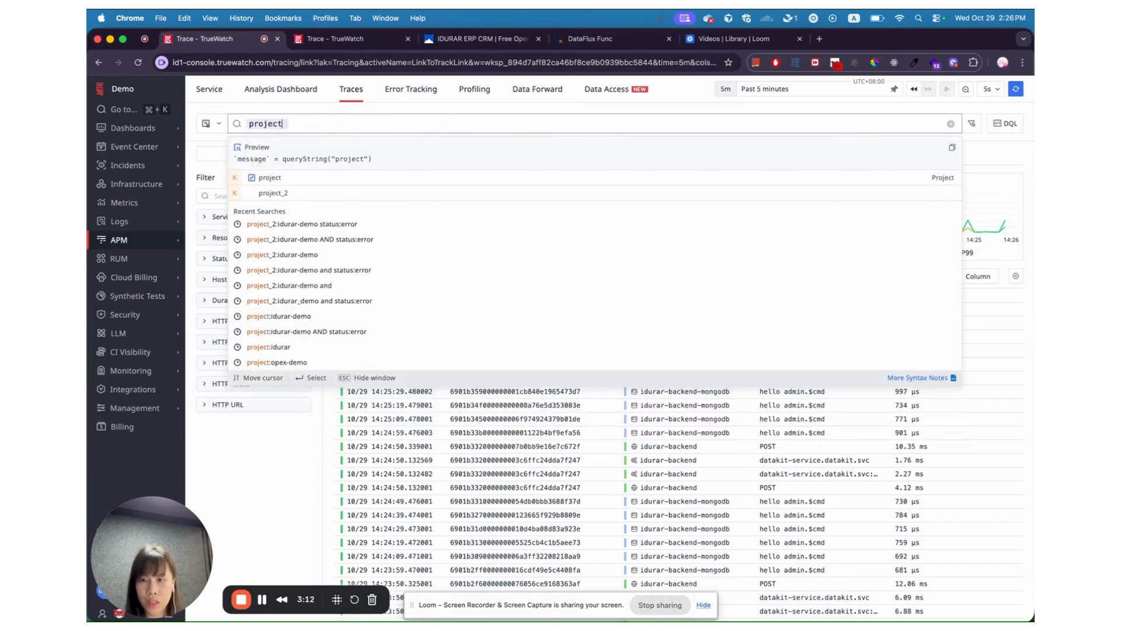
type("_2:idur")
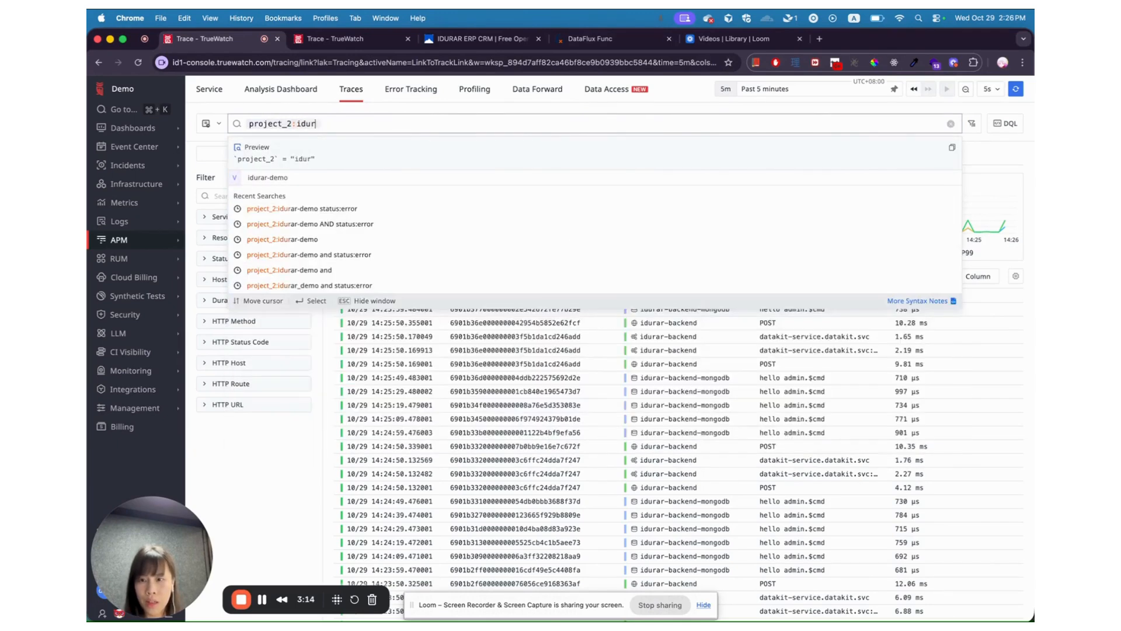
type("ar-demo AN")
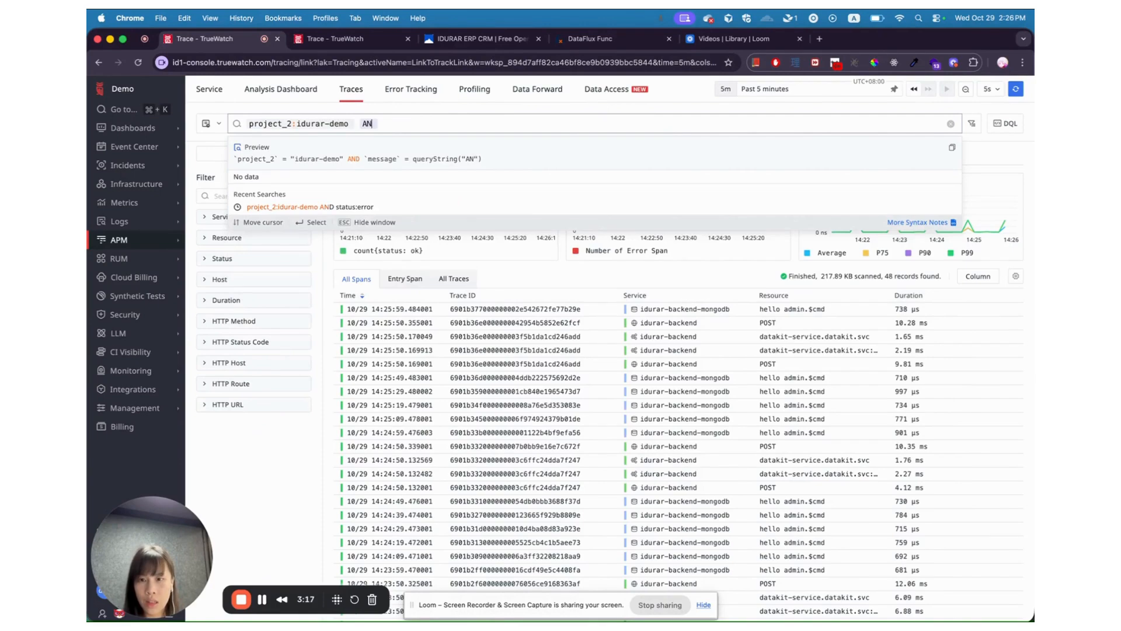
key("BackSpace")
key("BackSpace")
key("BackSpace")
key("Return")
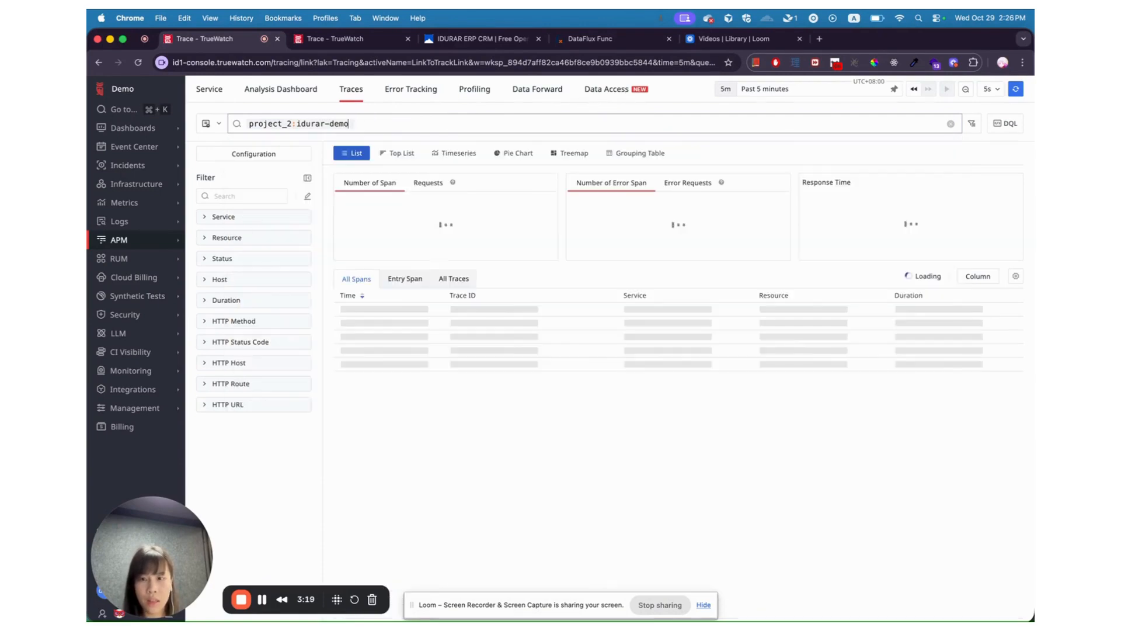
Step: Sort the filtered spans by duration in descending order and copy the traces page's URL
left_click(930, 296)
left_click(930, 296)
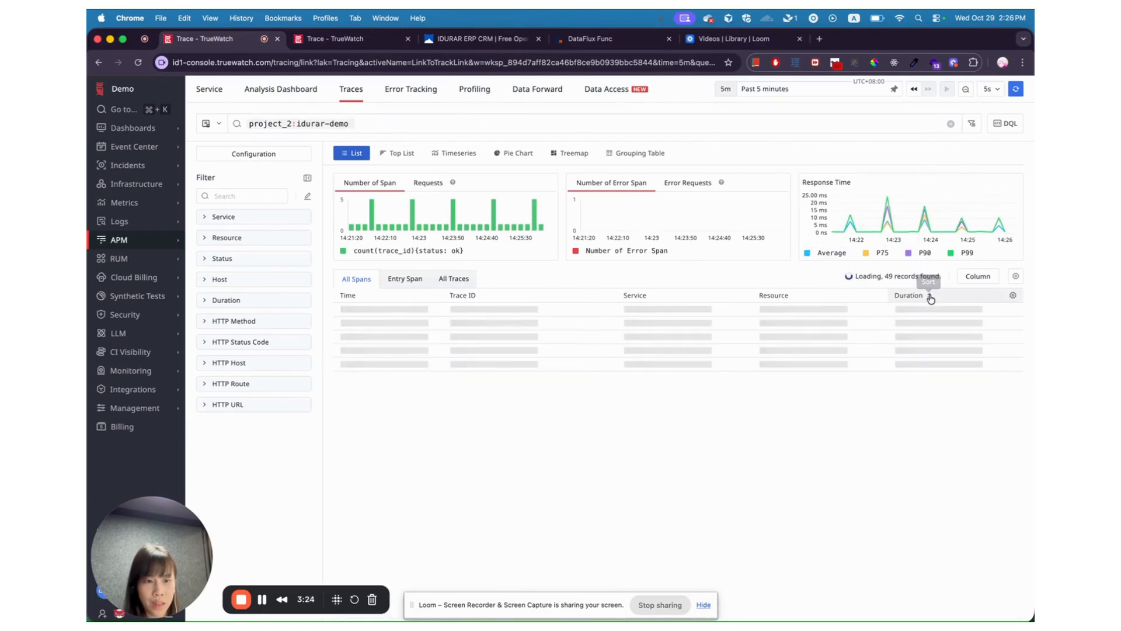
left_click(929, 296)
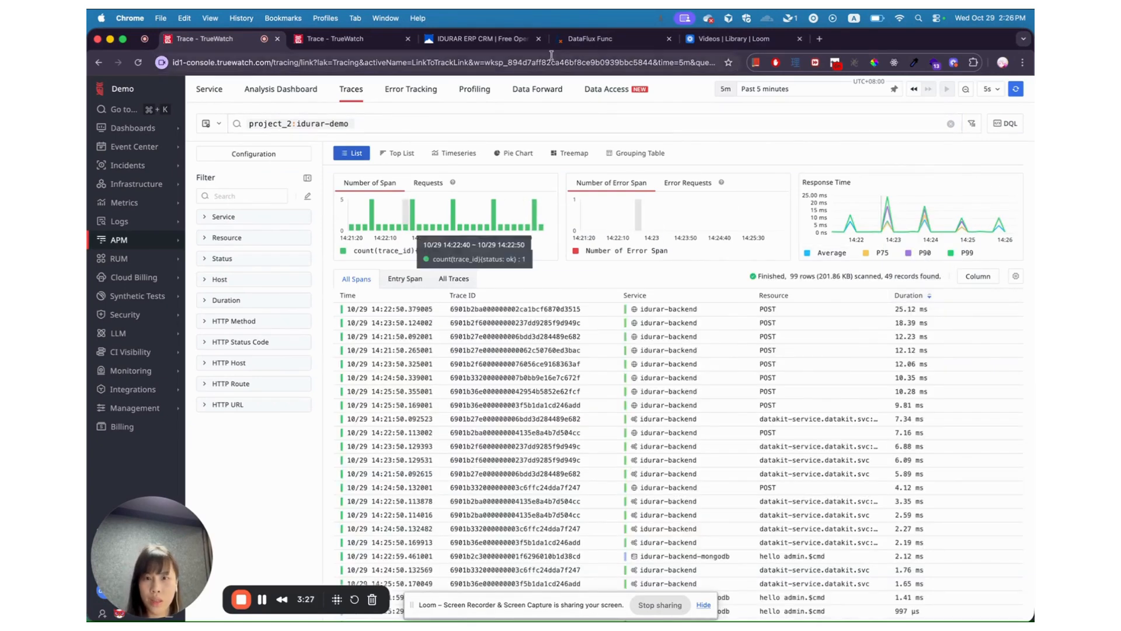
left_click(574, 63)
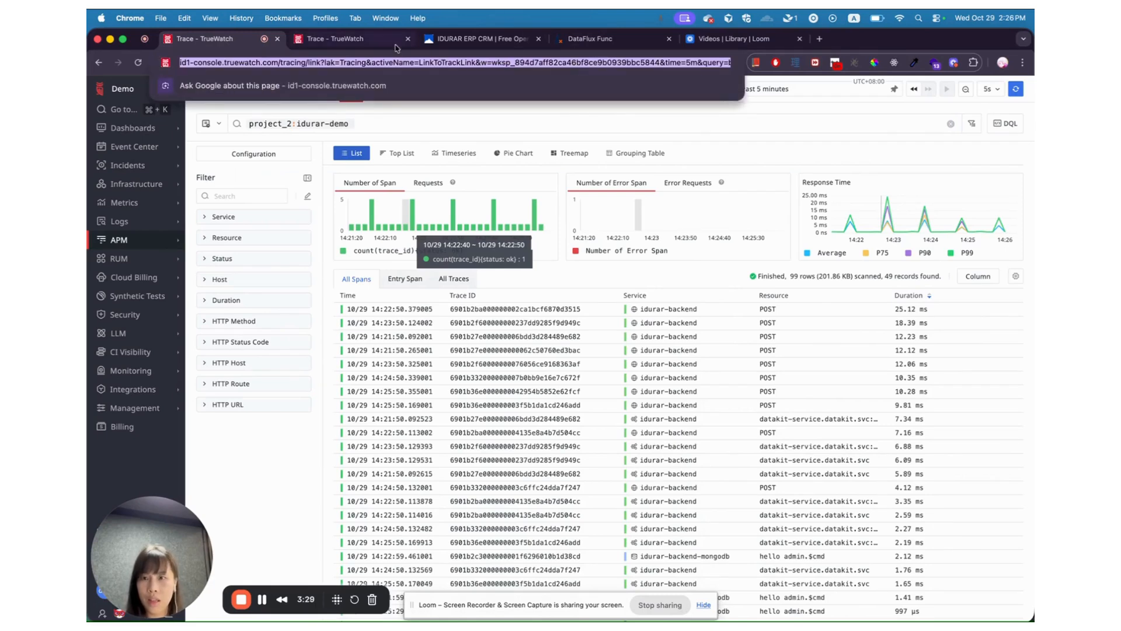
Step: Add a link to the Idurar Demo dashboard's Max Response Time chart with the copied traces URL, named "View APM trace response list"
left_click(133, 128)
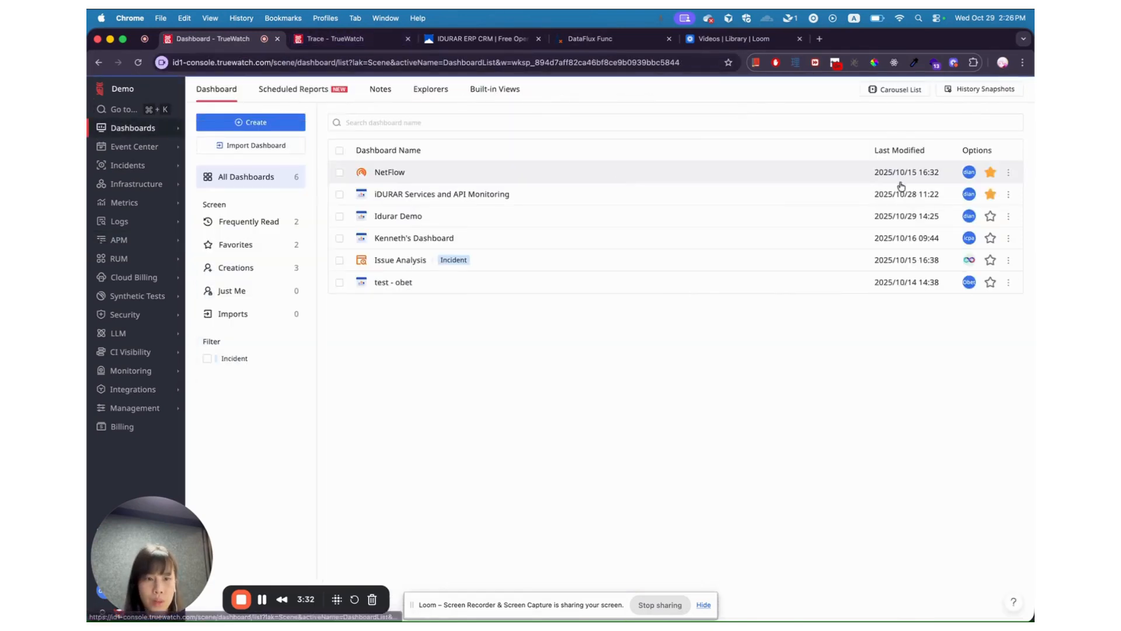
left_click(581, 217)
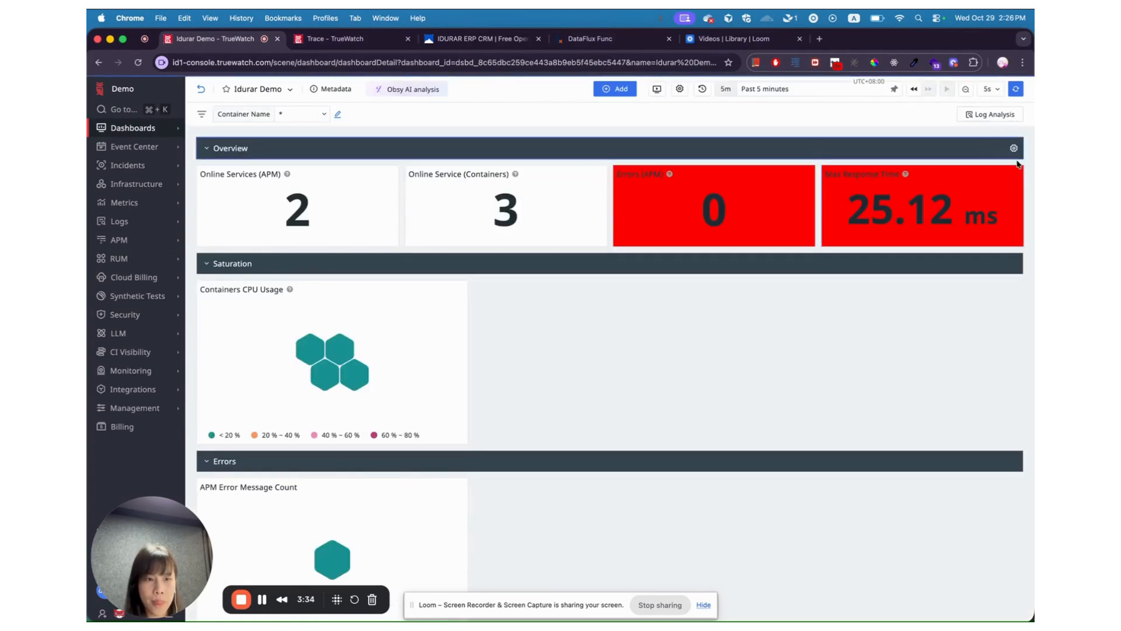
left_click(1016, 174)
left_click(987, 194)
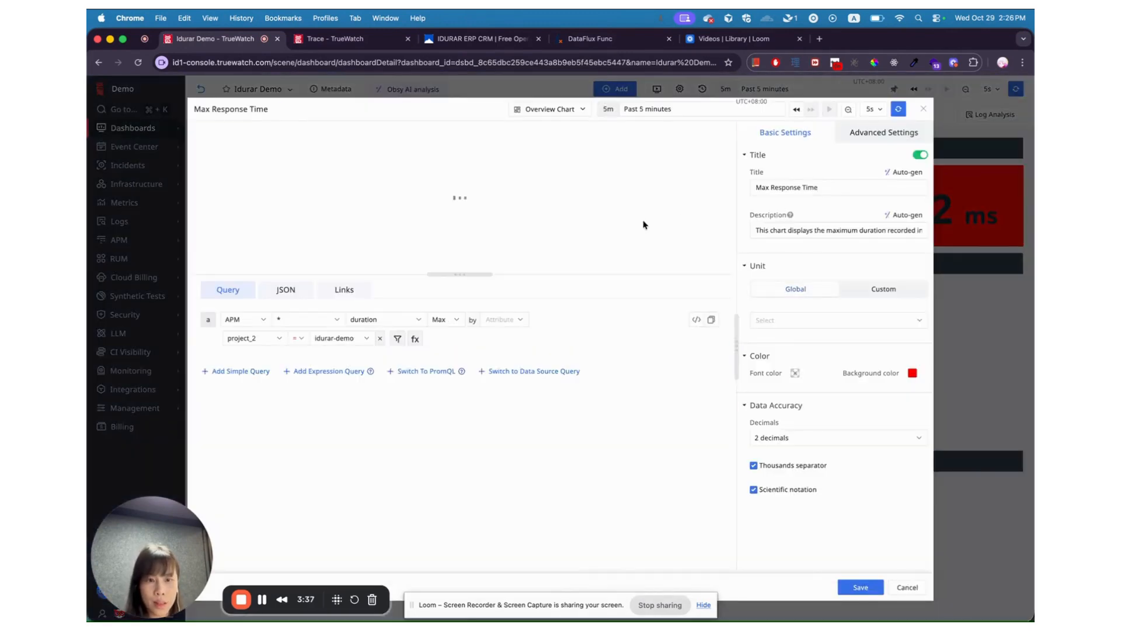
left_click(353, 289)
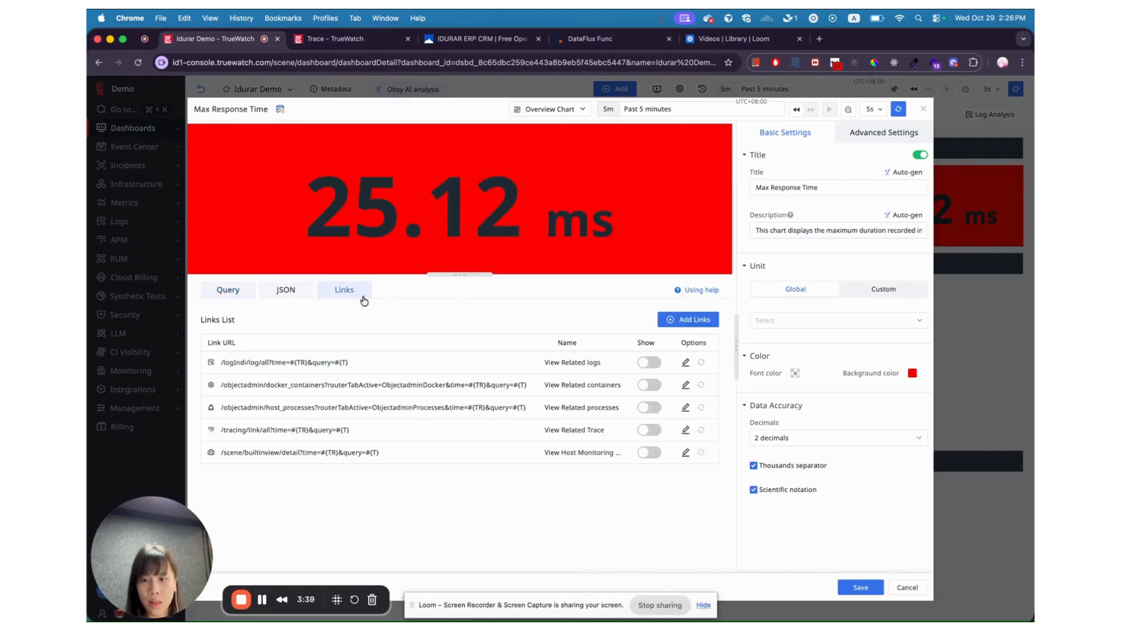
left_click(687, 319)
left_click(425, 236)
type("https://id1-console.truewatch.com/tracing/link?lak=Tracing&activeName=LinkToTrackLink&w=wksp_894d7aff82ca46bf8ce9b0939bbc5844&time=5m&query=b64-cHJvamVjdF8yOmlkdXJhci1kZW1v&cols=time,trace_id,service,resource,duration&viewType=view&or={\"duration\":\"desc\"}")
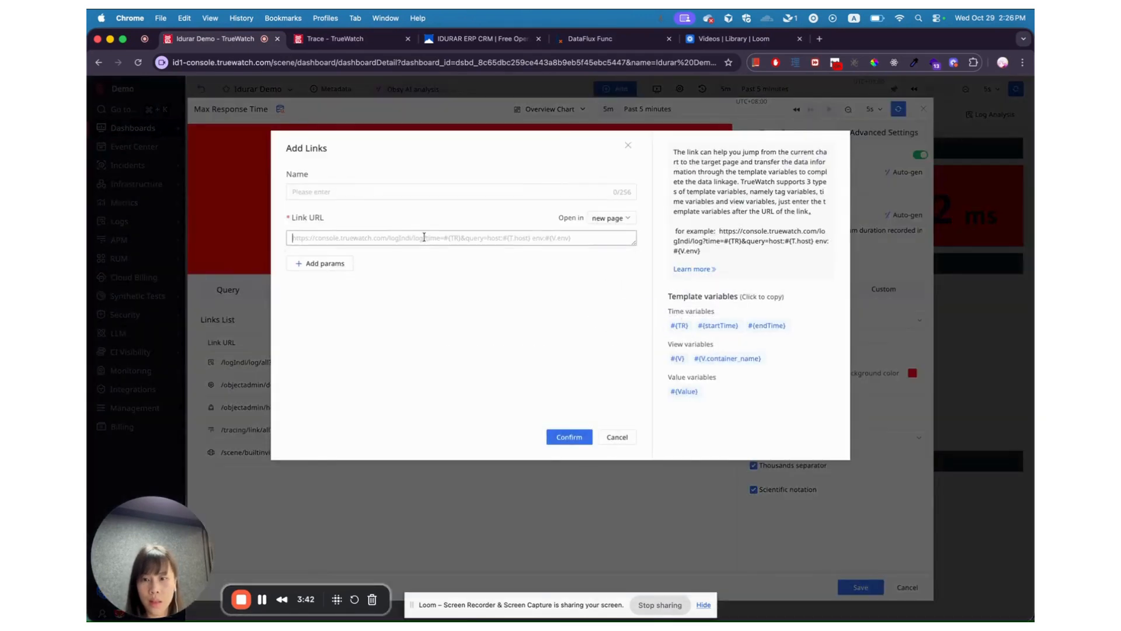
left_click(409, 190)
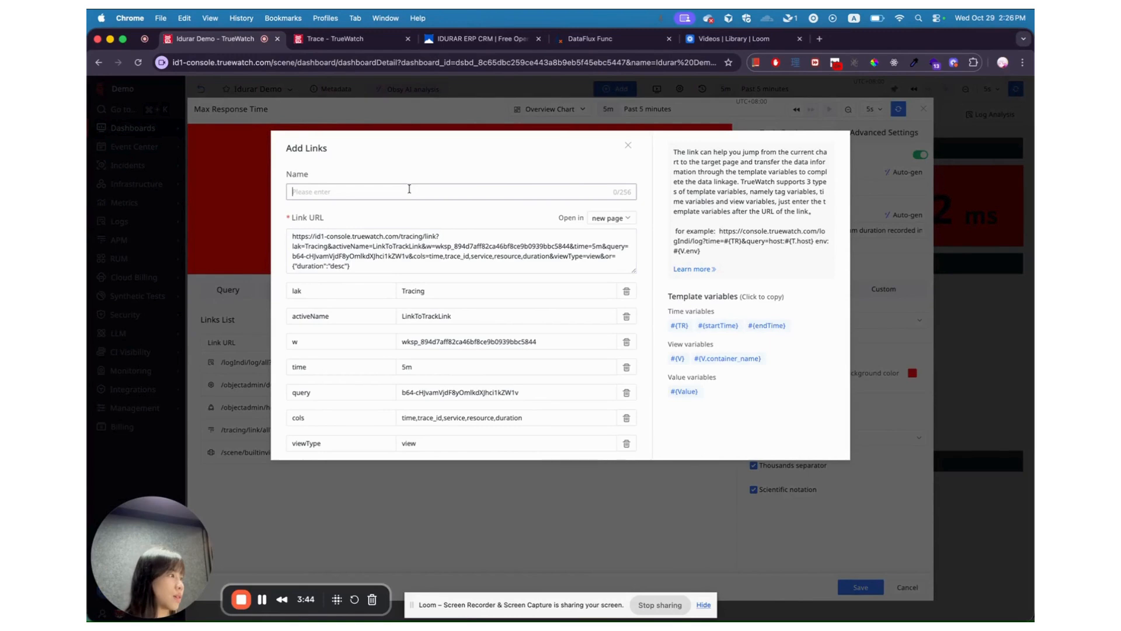
type("View APM trace response list")
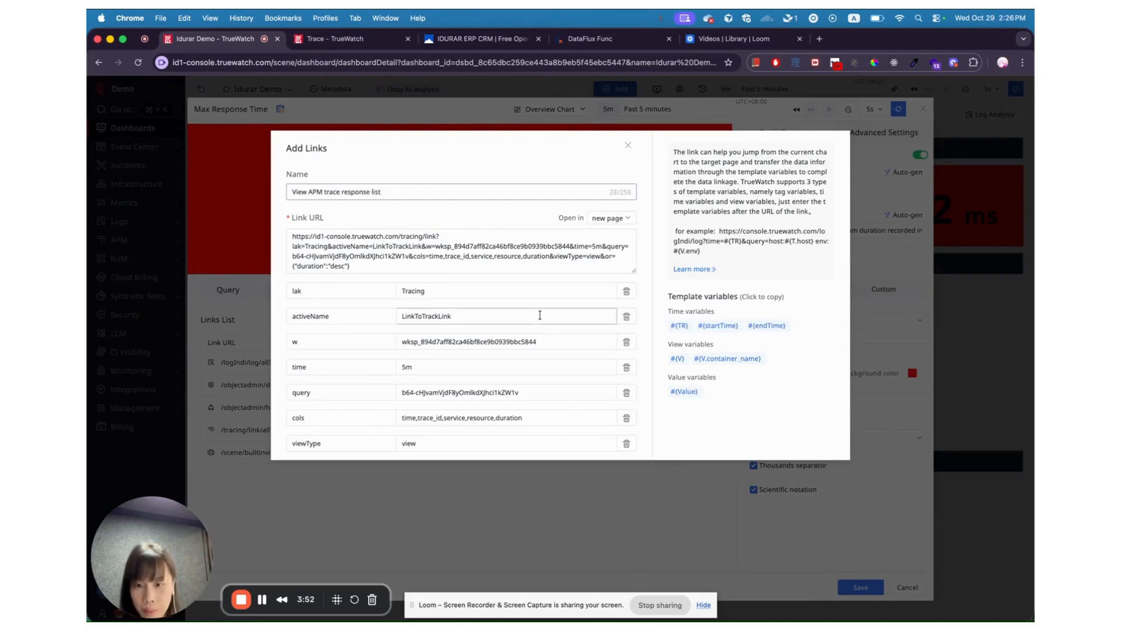
Step: Set the link's time parameter to the template variable #{TR}, then confirm the link and save the Max Response Time chart
scroll(540, 316, "down", 1)
left_click(529, 329)
key("BackSpace")
key("BackSpace")
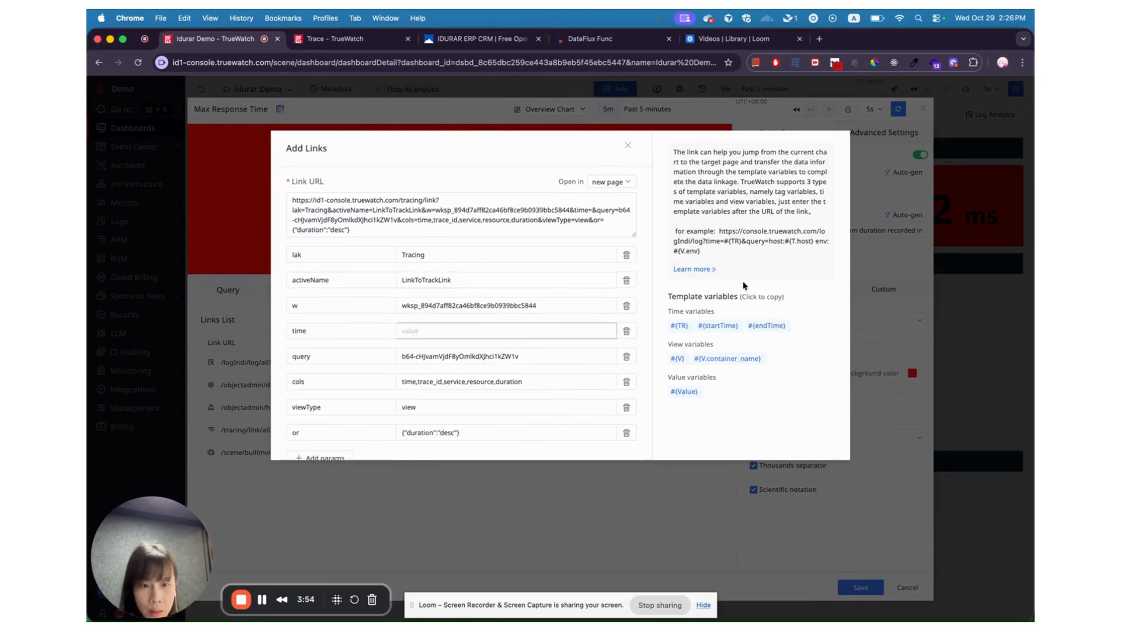
left_click(679, 325)
left_click(554, 323)
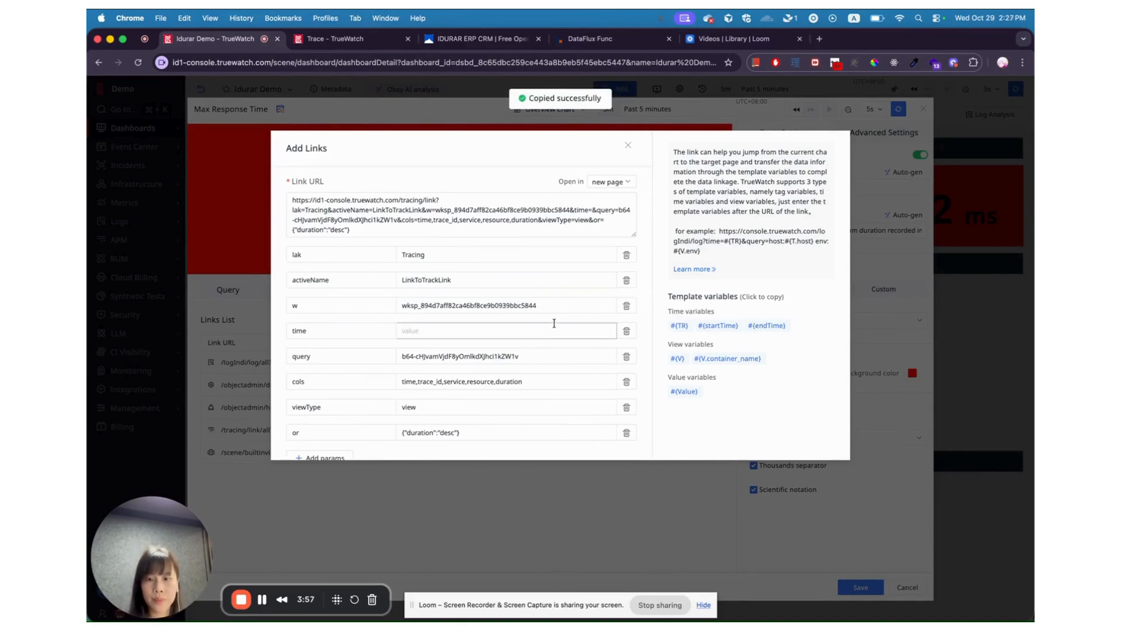
key("super+v")
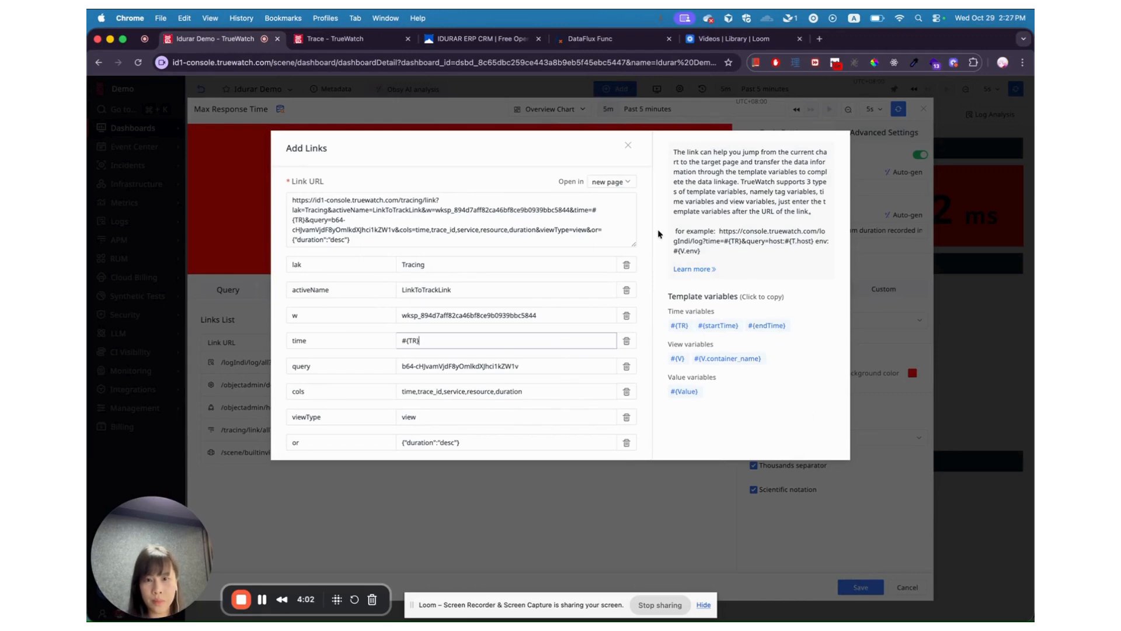
scroll(644, 266, "down", 1)
left_click(561, 437)
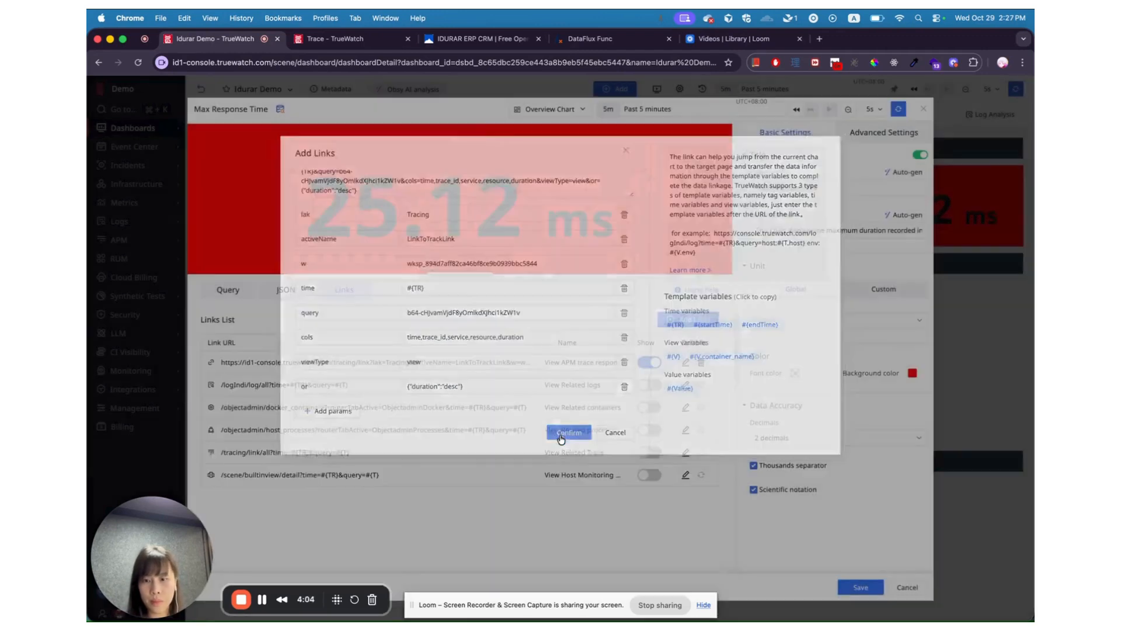
left_click(861, 586)
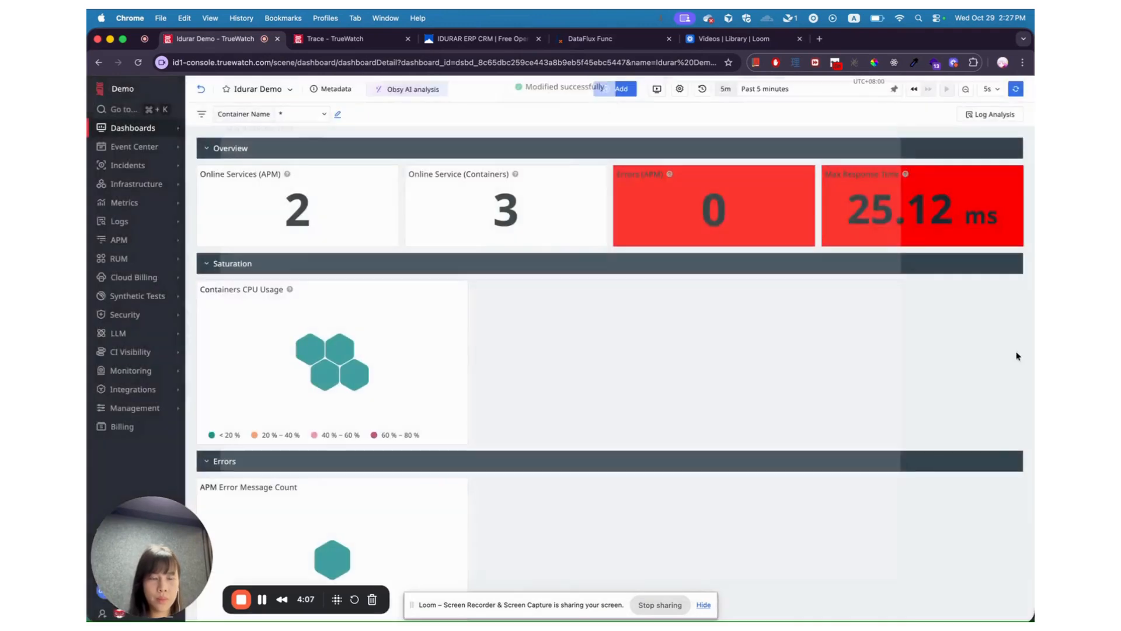
Step: Follow the Max Response Time chart's View APM trace response list link to check the traces, and close the opened trace tab
left_click(929, 183)
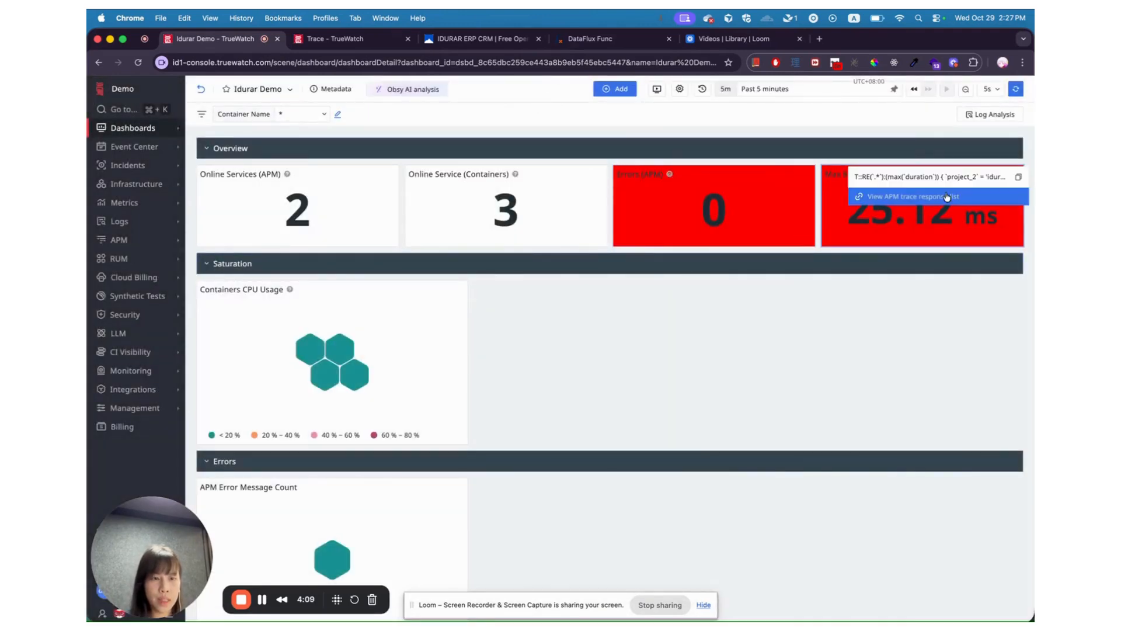
left_click(928, 198)
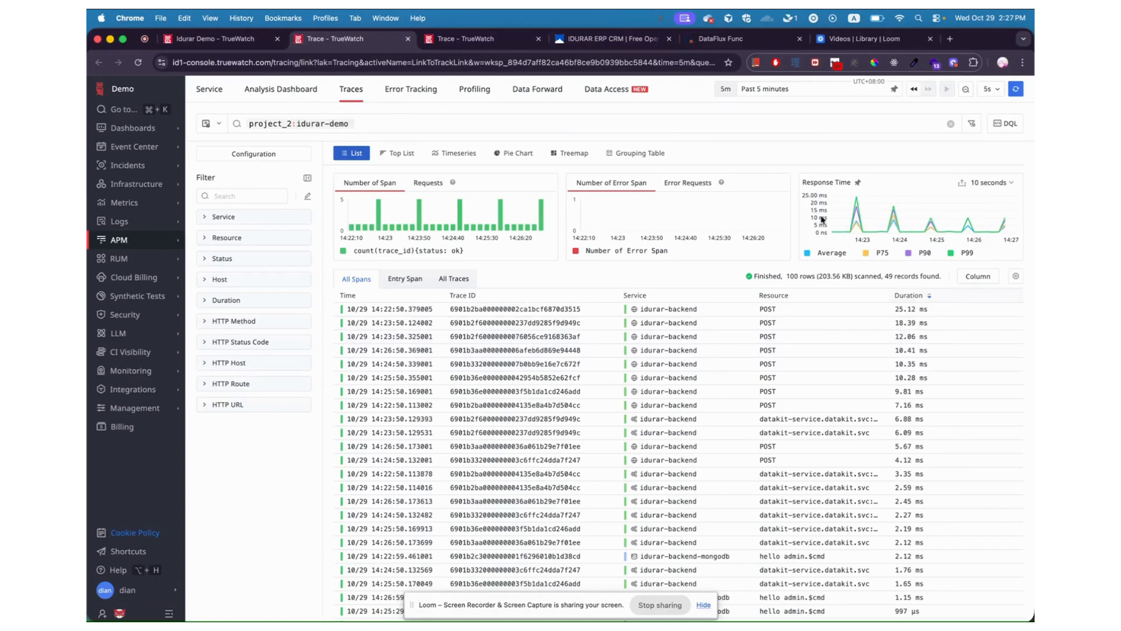
left_click(408, 39)
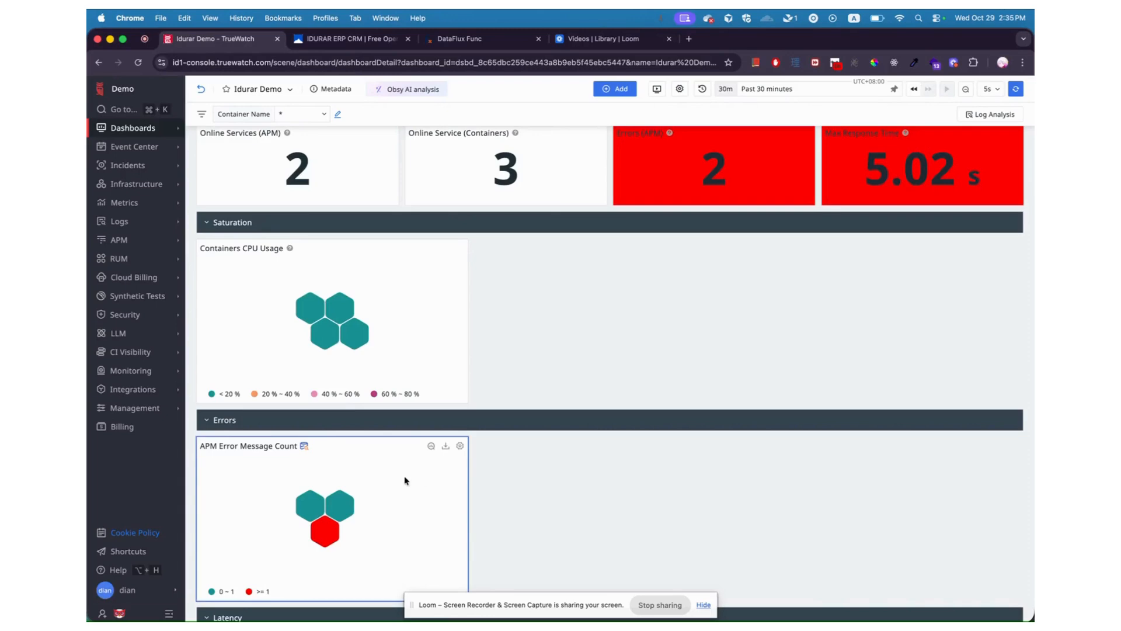
Step: Filter the logs by status:error over the past 30 minutes and copy the log explorer's URL
left_click(134, 222)
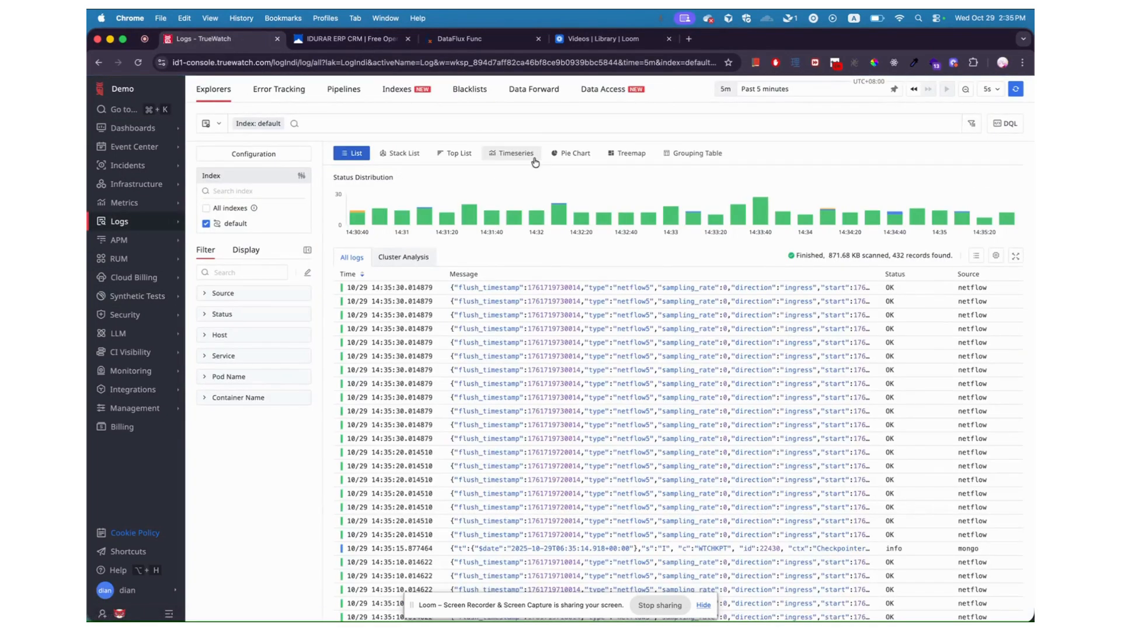
left_click(537, 119)
type("status")
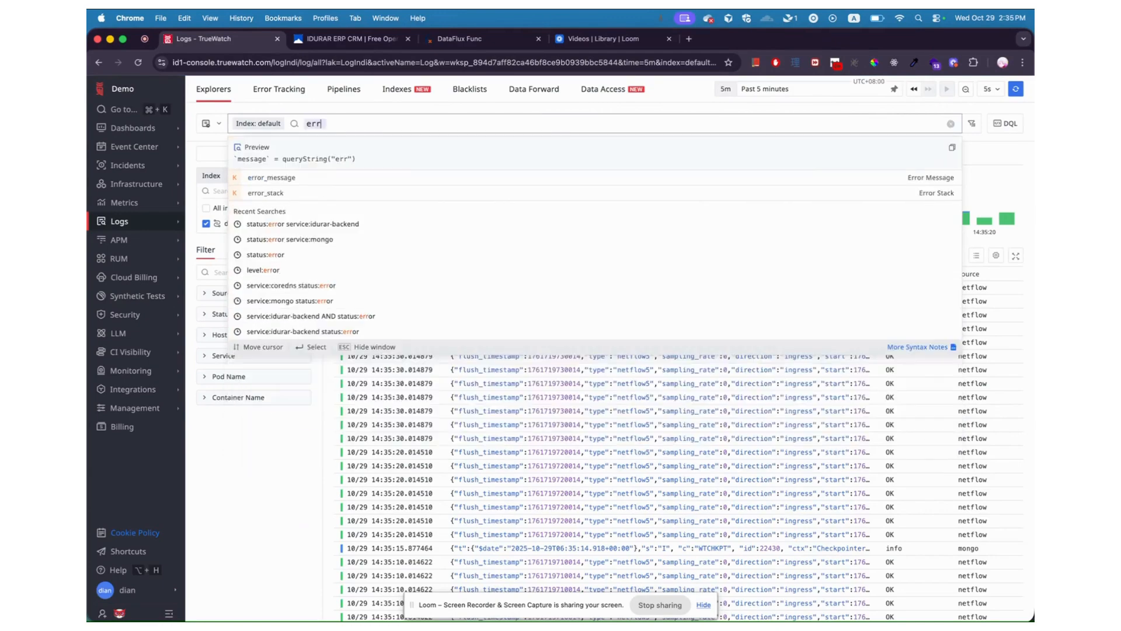
type(":error")
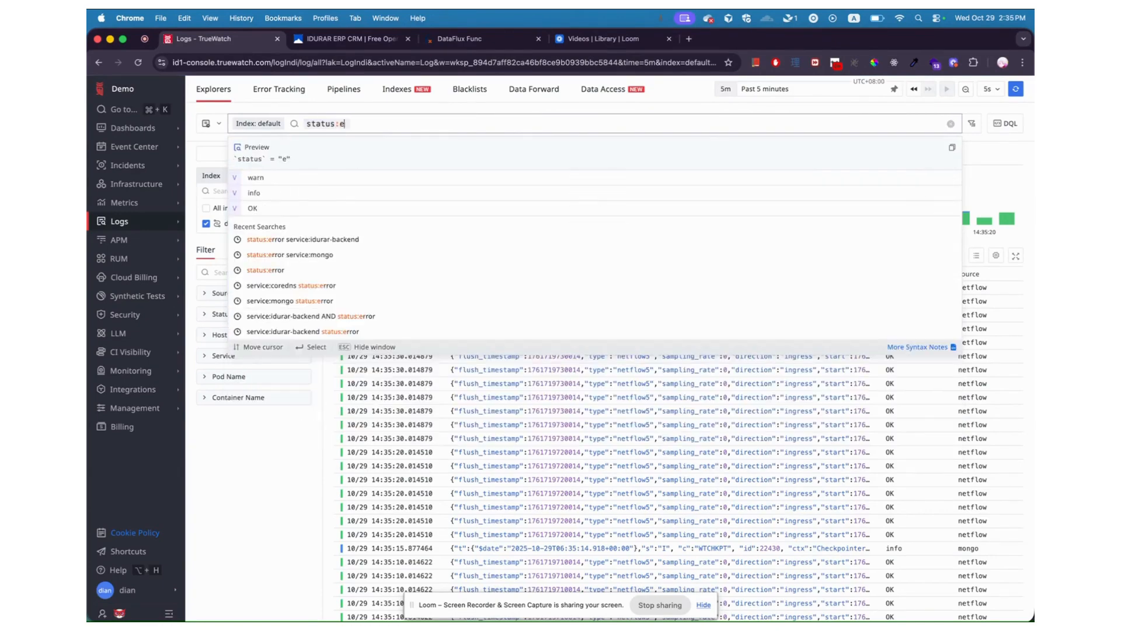
key("Return")
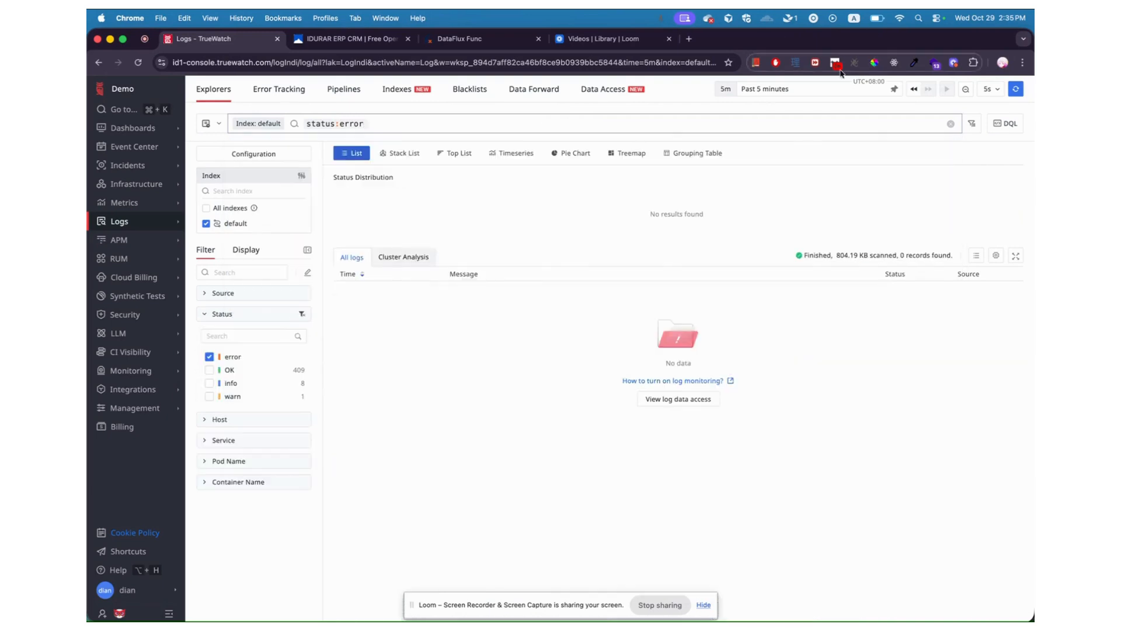
left_click(771, 89)
left_click(856, 172)
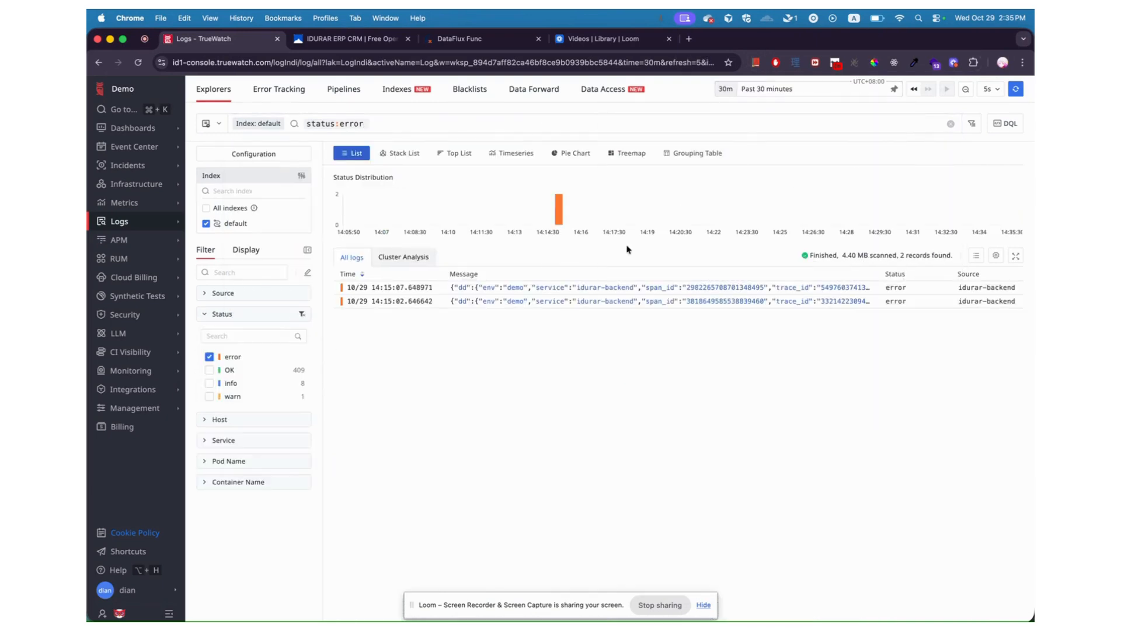
left_click(539, 63)
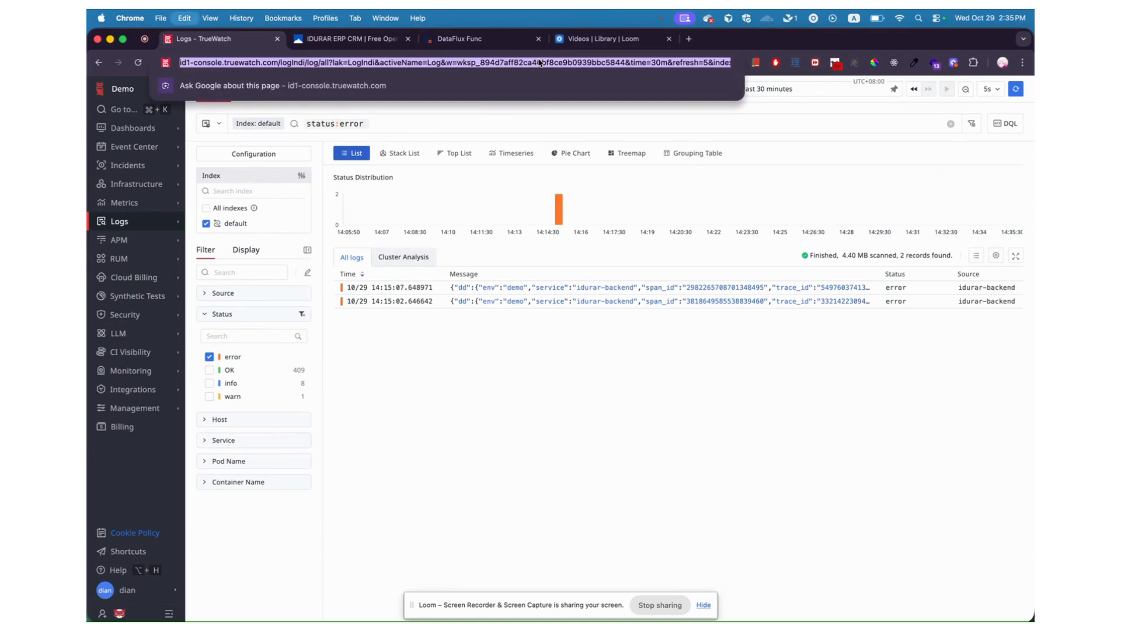
Step: Hide the View Related logs and View Related Trace links on the Idurar Demo dashboard's APM Error Message Count chart
left_click(134, 128)
left_click(430, 225)
scroll(423, 386, "down", 3)
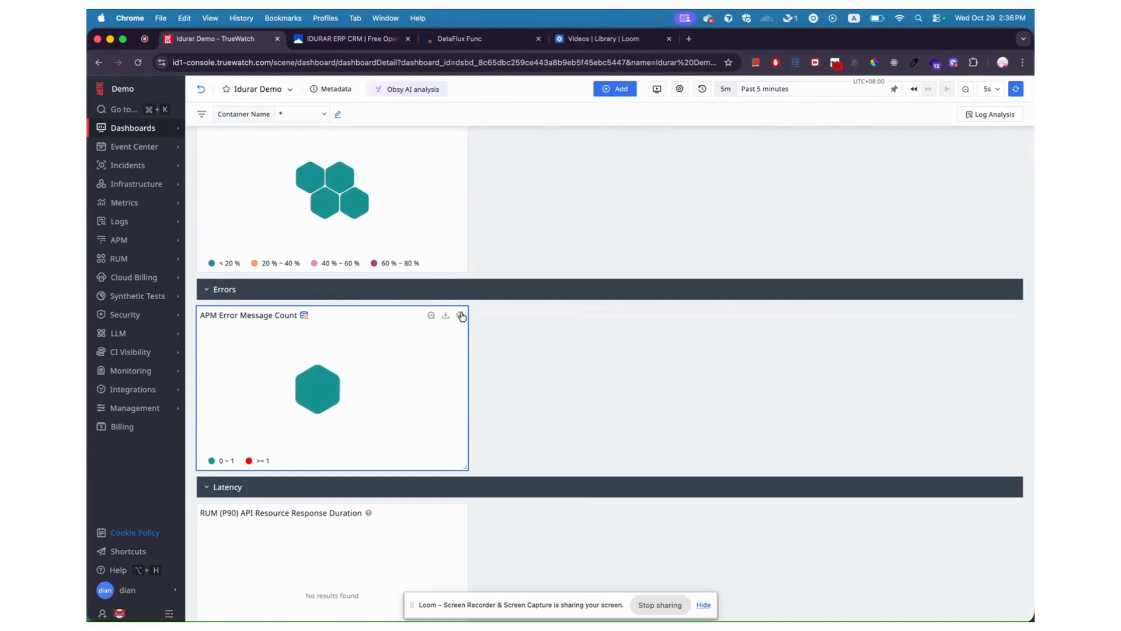
left_click(462, 316)
left_click(458, 333)
left_click(345, 289)
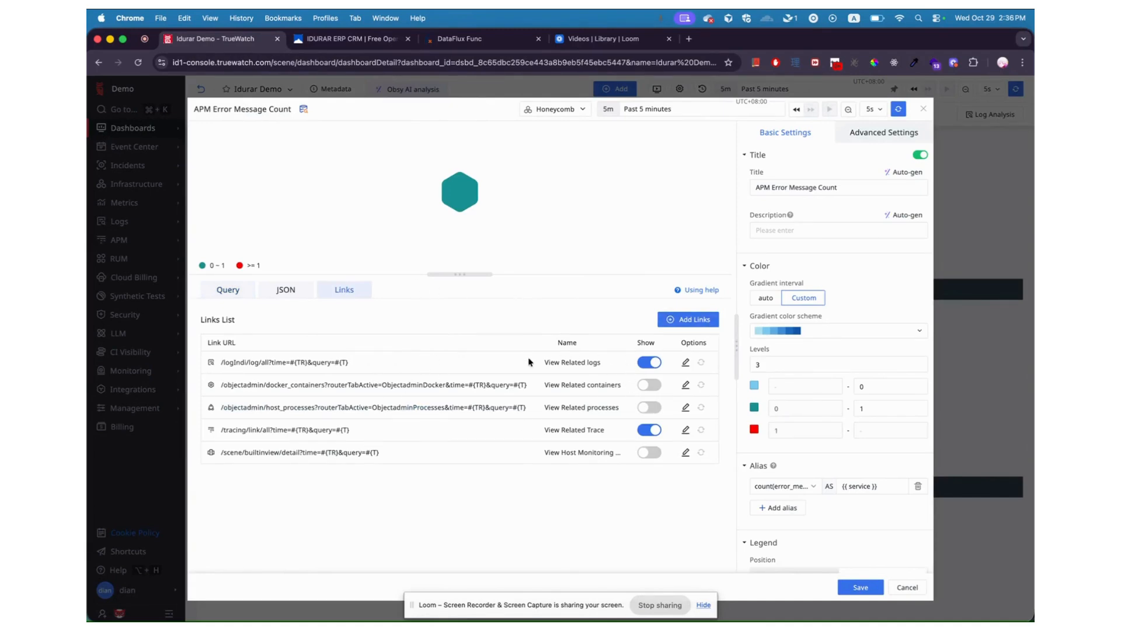
left_click(648, 430)
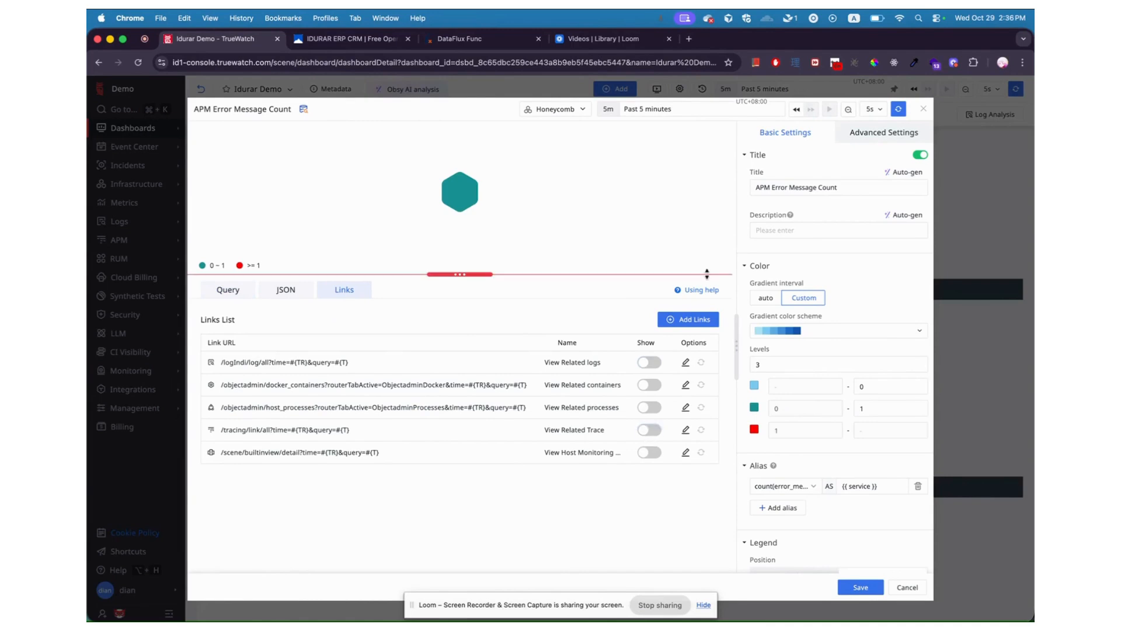
Step: Add a link named View error logs to the APM Error Message Count chart, using the copied log explorer URL
left_click(681, 319)
left_click(345, 236)
type("https://id1-console.truewatch.com/logIndi/log/all?lak=LogIndi&activeName=Log&w=wksp_894d7aff82ca46bf8ce9b0939bbc5844&time=30m&refresh=5&index=default&query=b64-c3RhdHVzOmVycm9y&cols=time,message,status,source&viewType=view")
left_click(391, 191)
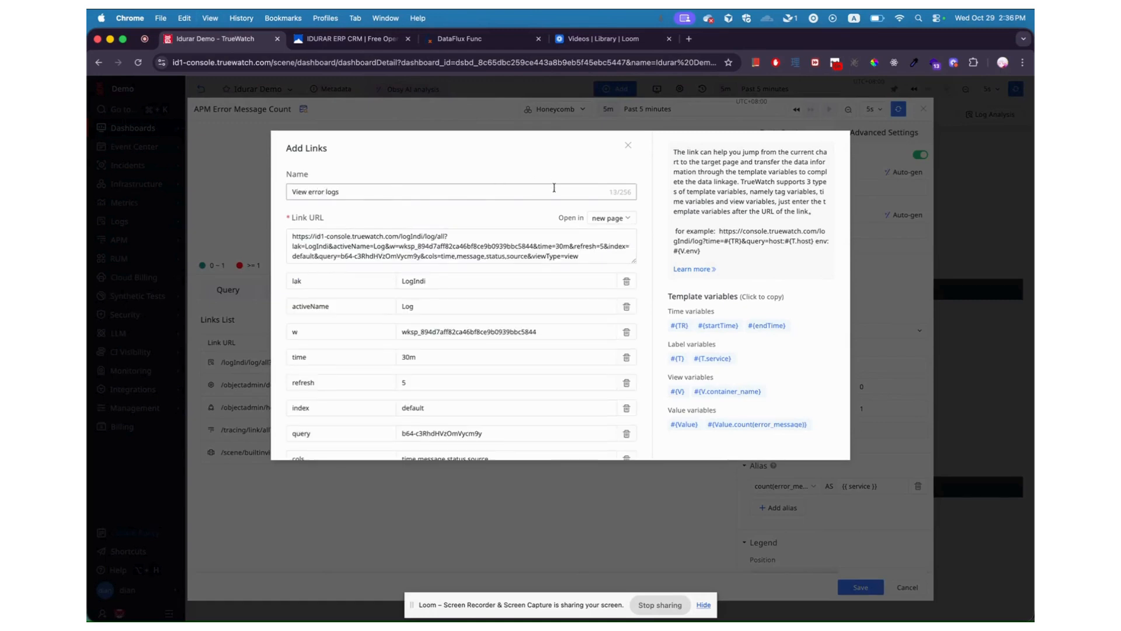
Step: Set the View error logs link's time parameter to the template variable #{TR}
scroll(530, 327, "down", 1)
key("BackSpace")
key("BackSpace")
key("BackSpace")
left_click(679, 325)
left_click(525, 321)
key("super+v")
Step: Replace the link's query parameter with status:error service:#{T.service}, using the service label template variable
scroll(524, 322, "down", 1)
left_click(522, 353)
key("BackSpace")
key("BackSpace")
key("BackSpace")
key("BackSpace")
key("BackSpace")
key("BackSpace")
key("BackSpace")
key("BackSpace")
key("BackSpace")
key("BackSpace")
key("BackSpace")
key("BackSpace")
key("BackSpace")
key("BackSpace")
key("BackSpace")
key("BackSpace")
key("BackSpace")
key("BackSpace")
key("BackSpace")
key("BackSpace")
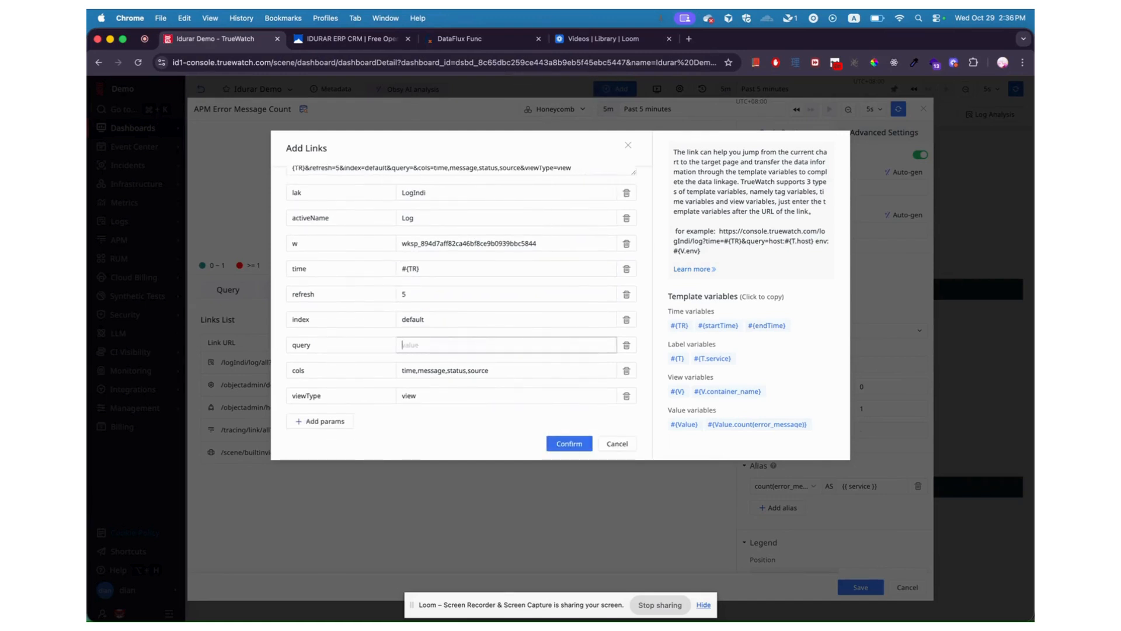
type("status")
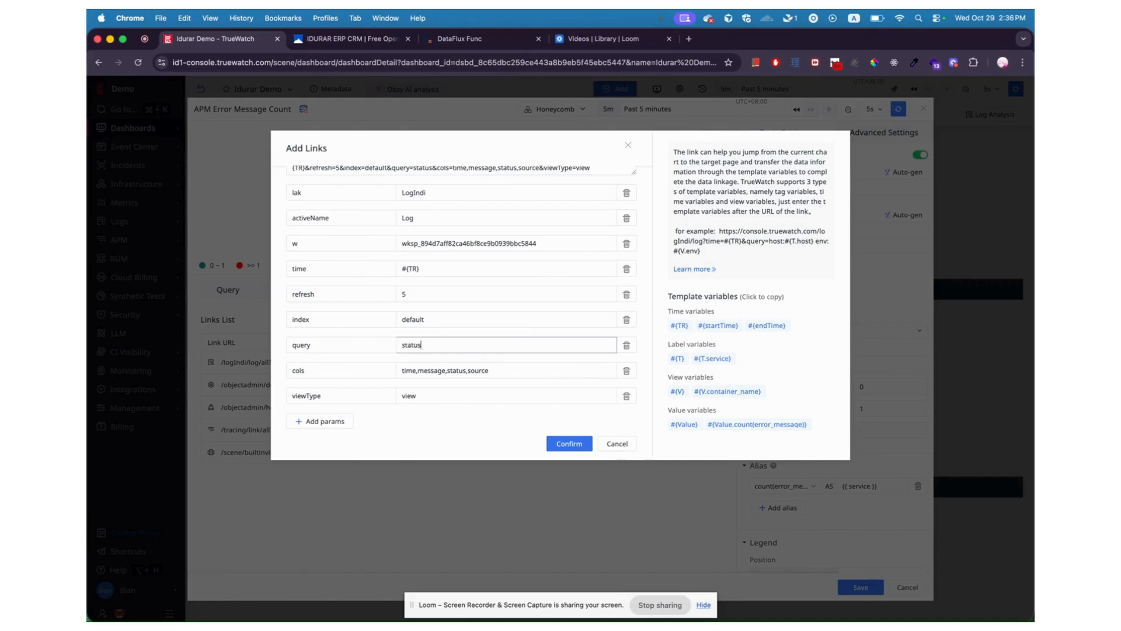
type(":error service:")
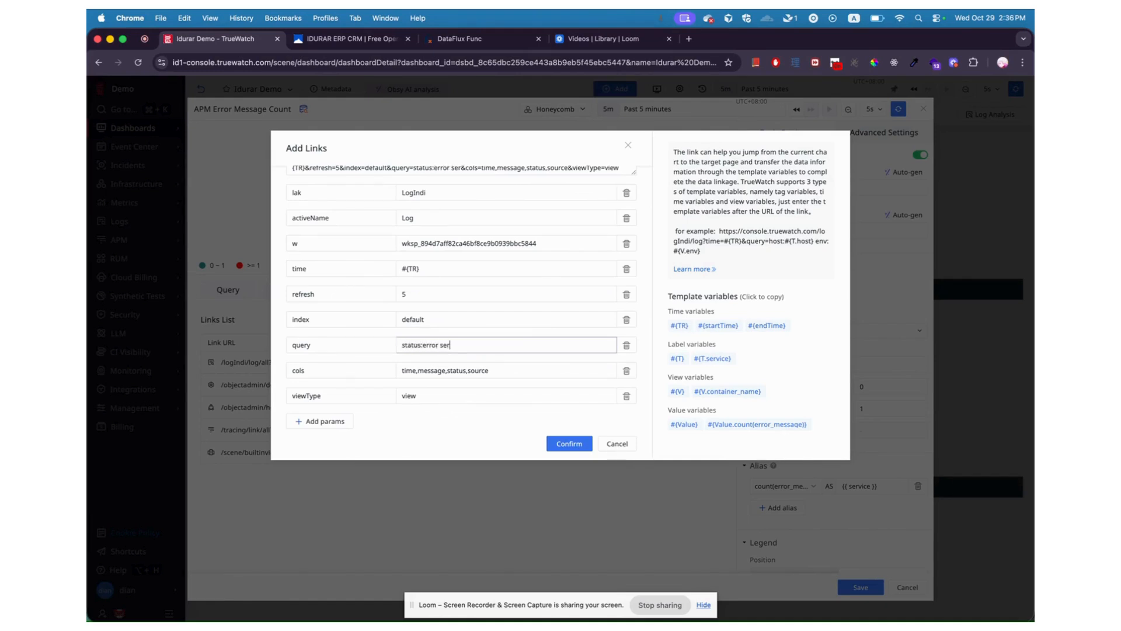
left_click(711, 358)
left_click(520, 357)
key("super+v")
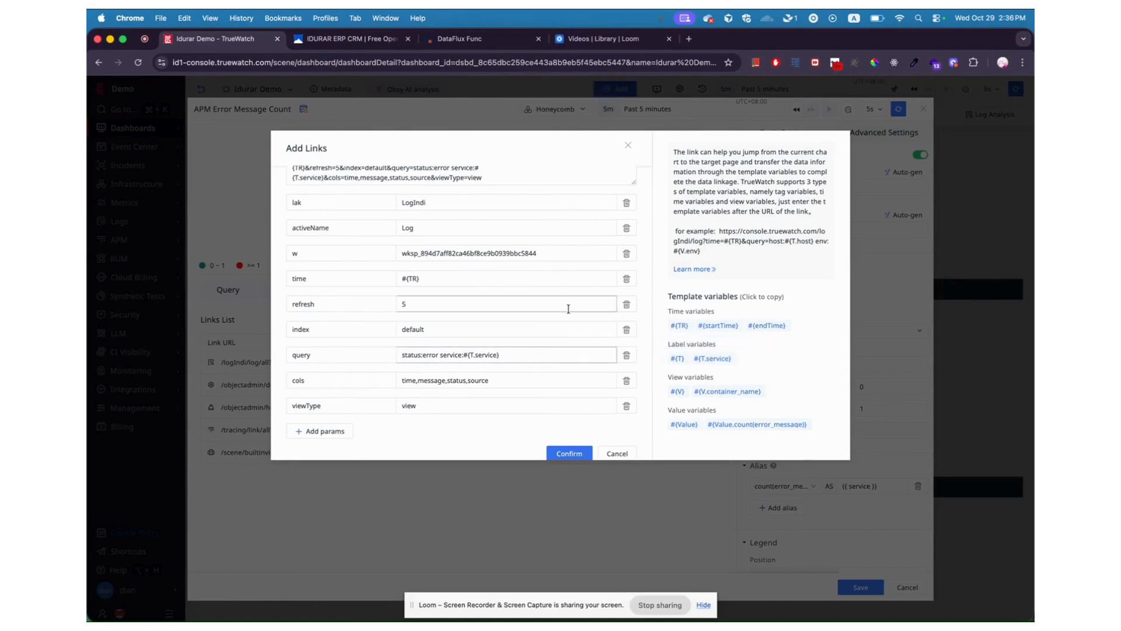
Step: Confirm the View error logs link and save the APM Error Message Count chart
scroll(567, 309, "down", 1)
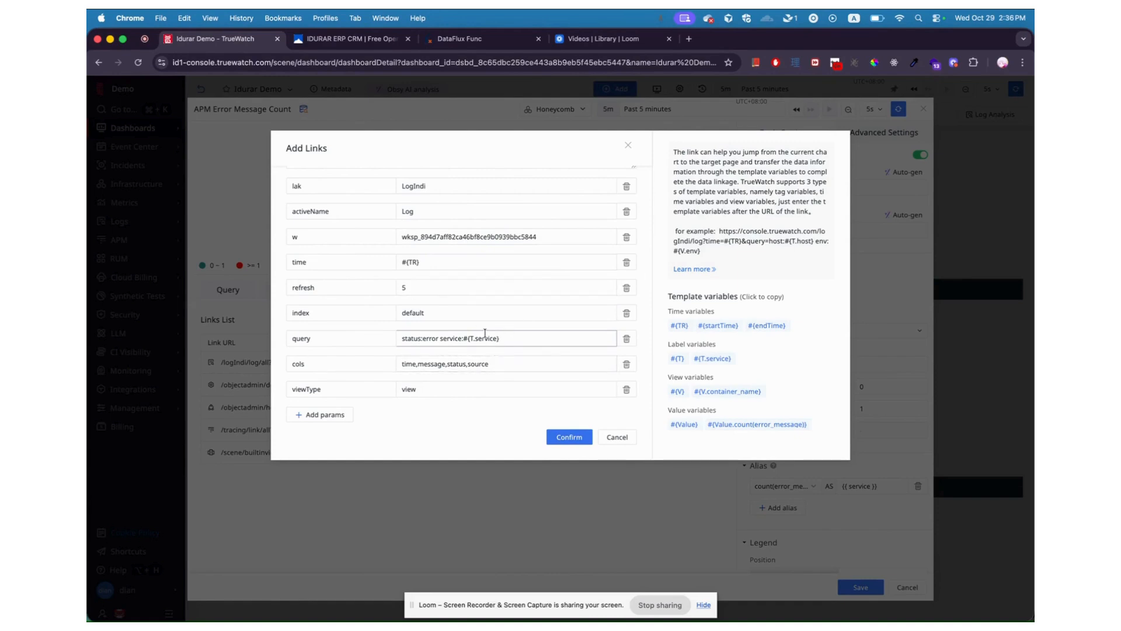
left_click(571, 433)
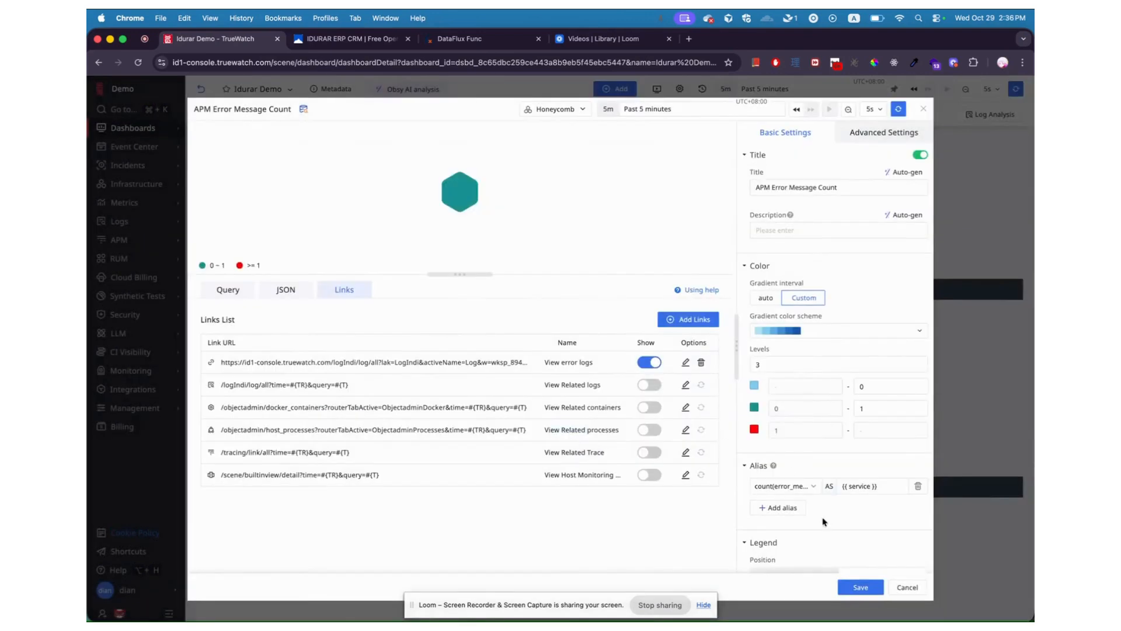
left_click(862, 587)
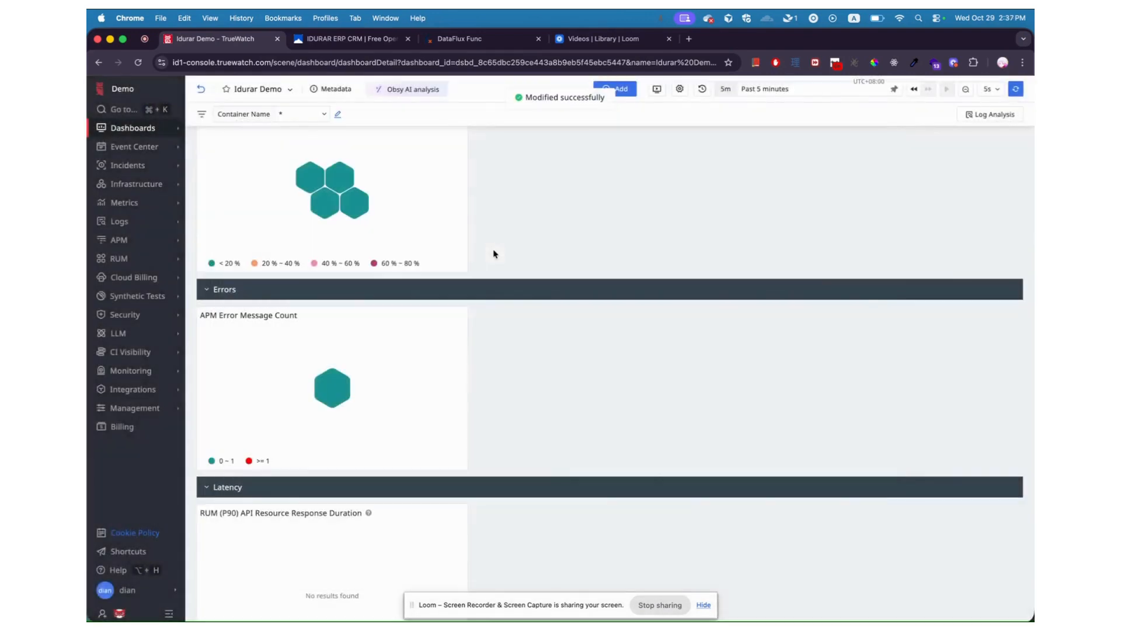
Step: Set the dashboard's time range to the past 30 minutes and follow the View error logs link for idurar-backend
left_click(776, 89)
left_click(870, 168)
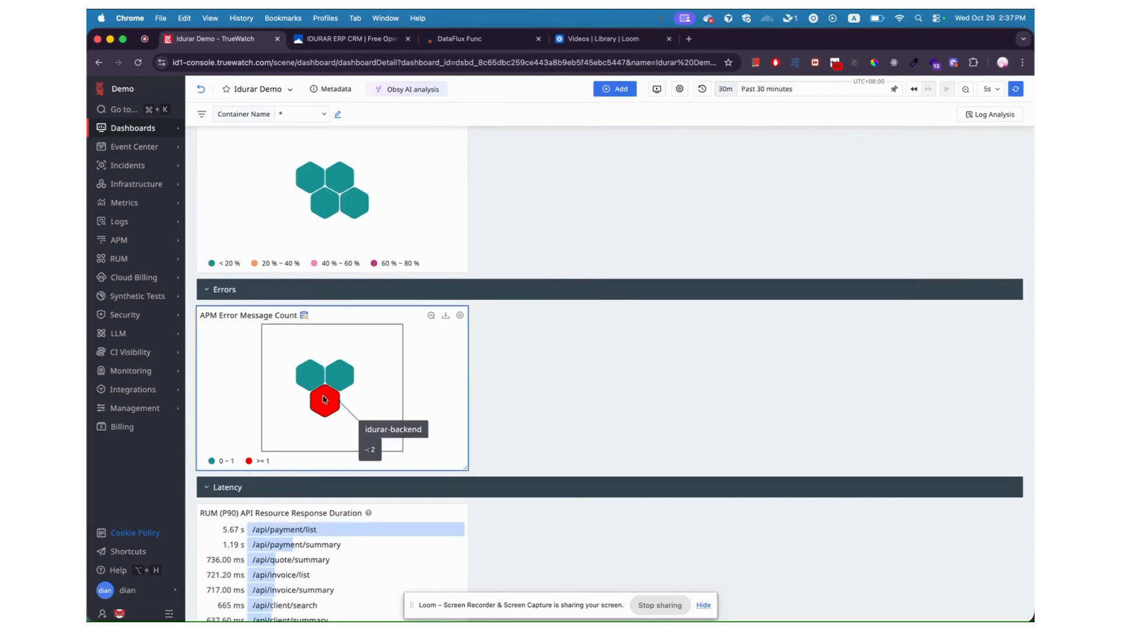
left_click(324, 399)
left_click(374, 402)
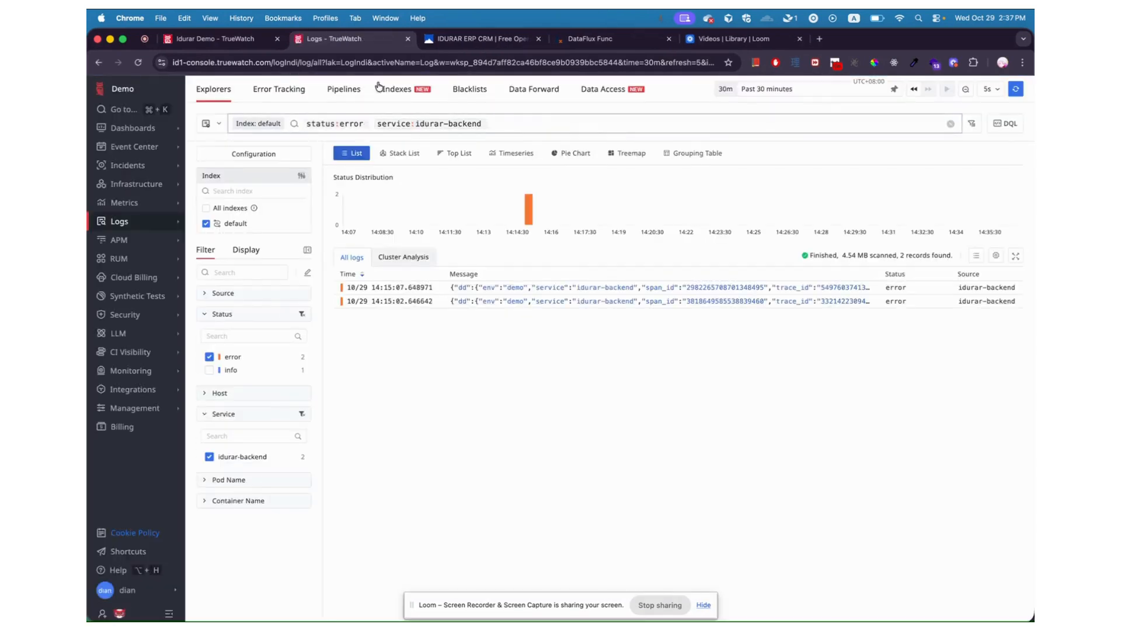
Step: Return to the dashboard, follow the View error logs link for the mongo service, and close the opened log tab
left_click(216, 39)
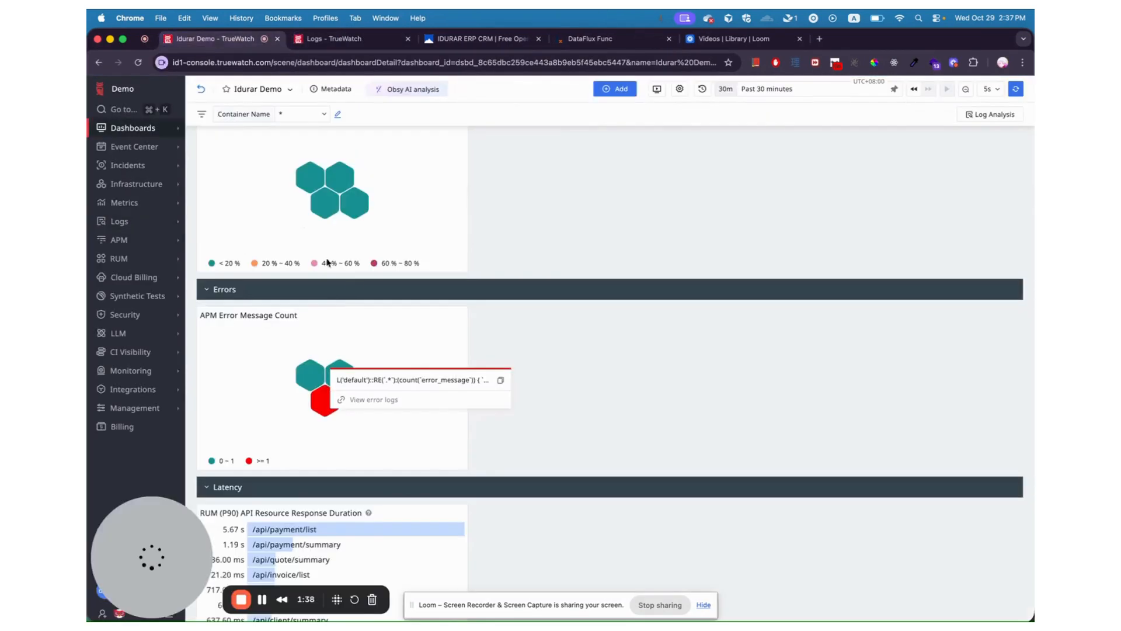
left_click(308, 384)
left_click(352, 390)
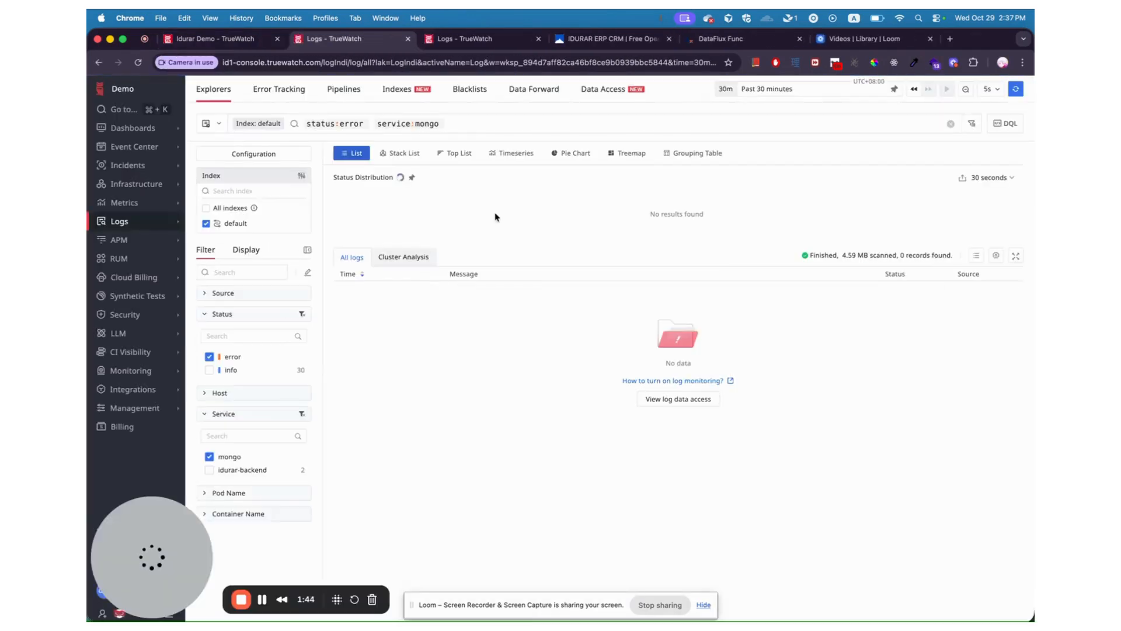
left_click(409, 39)
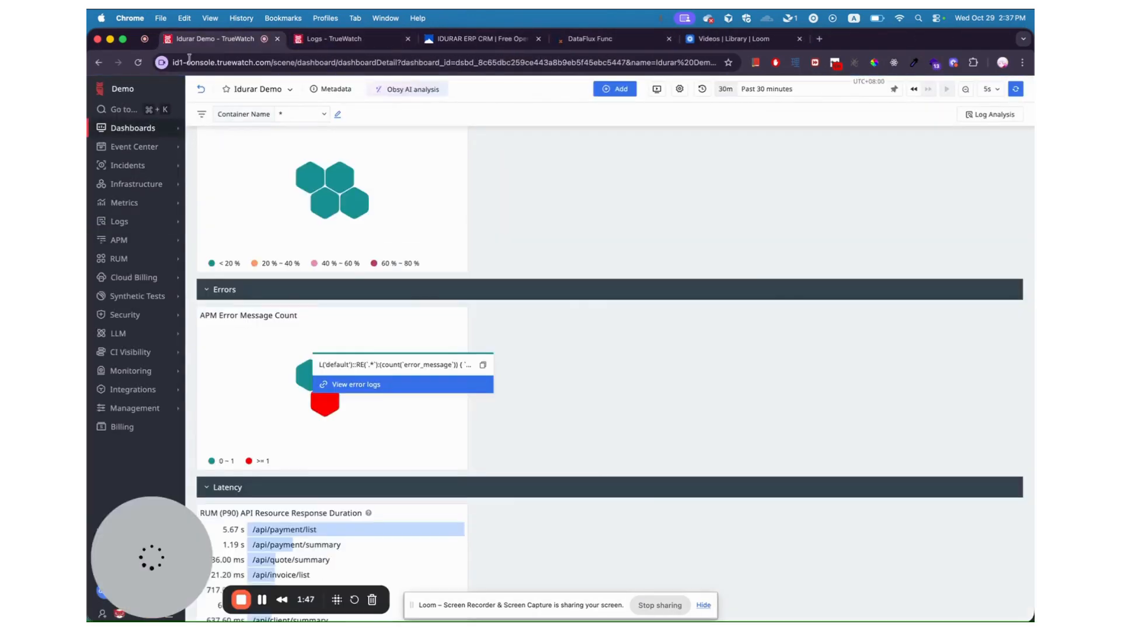
Step: Review the Idurar Demo dashboard's chart groups from Overview down to Latency and Traffic
scroll(742, 338, "down", 2)
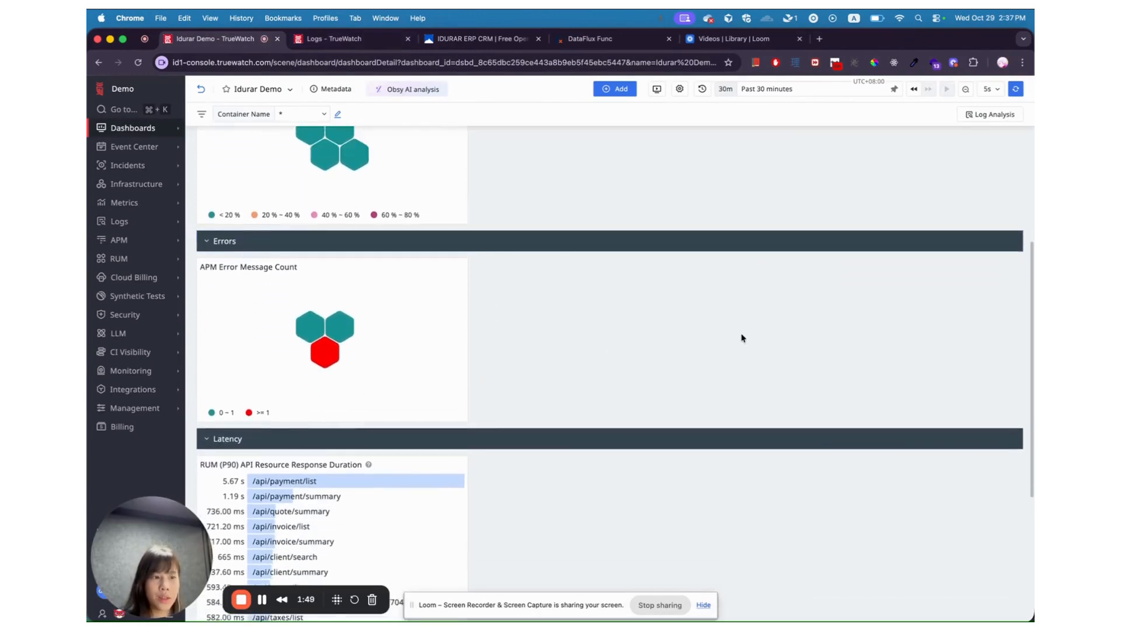
scroll(742, 338, "up", 5)
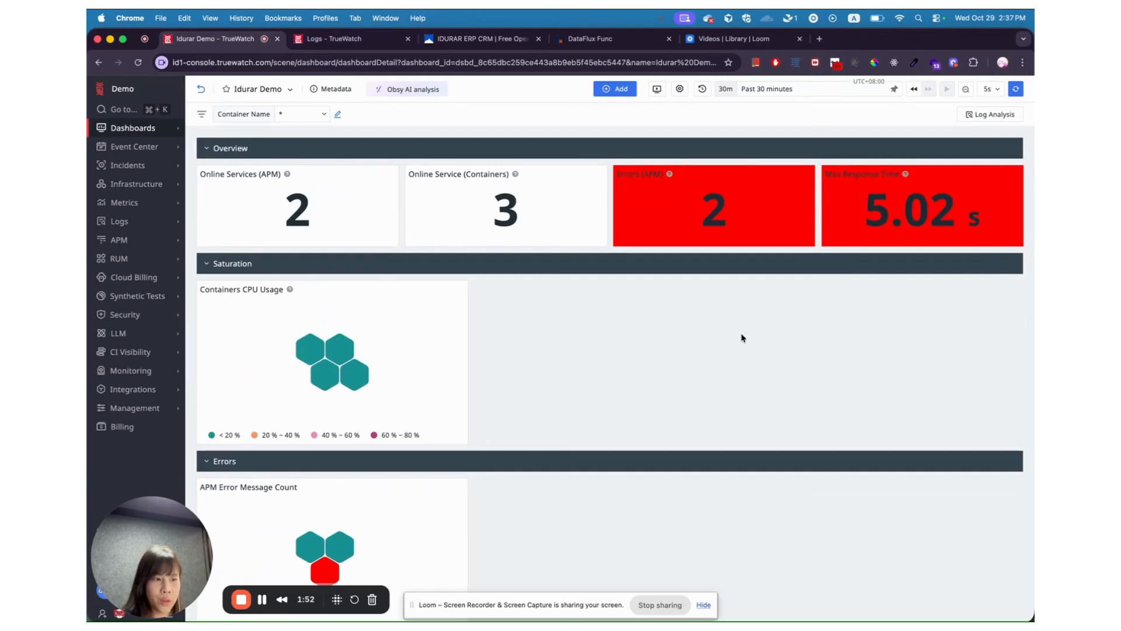
scroll(742, 338, "down", 8)
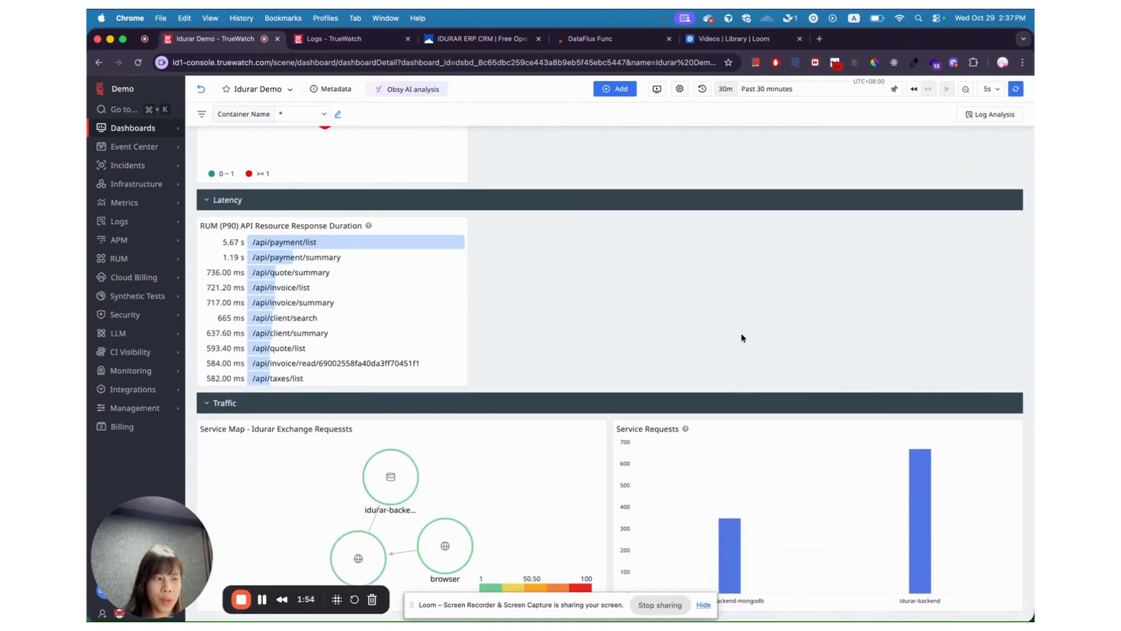